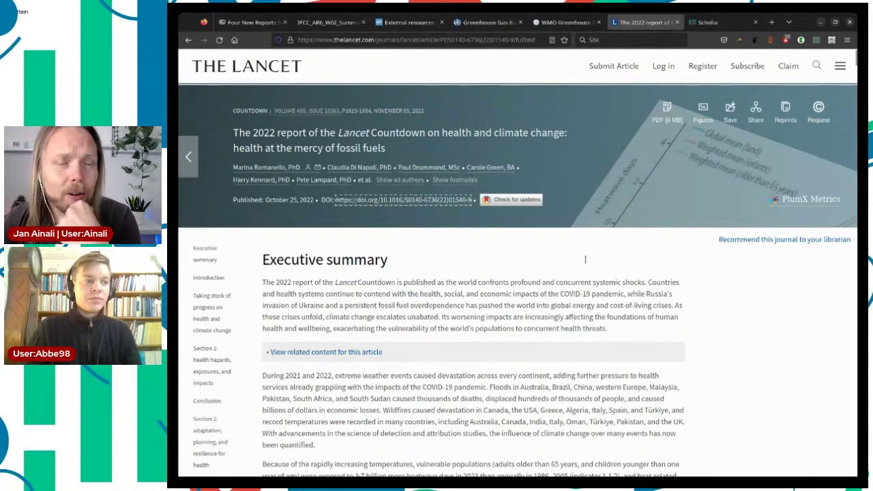
{"action": "left_click", "coordinate": [575, 233]}
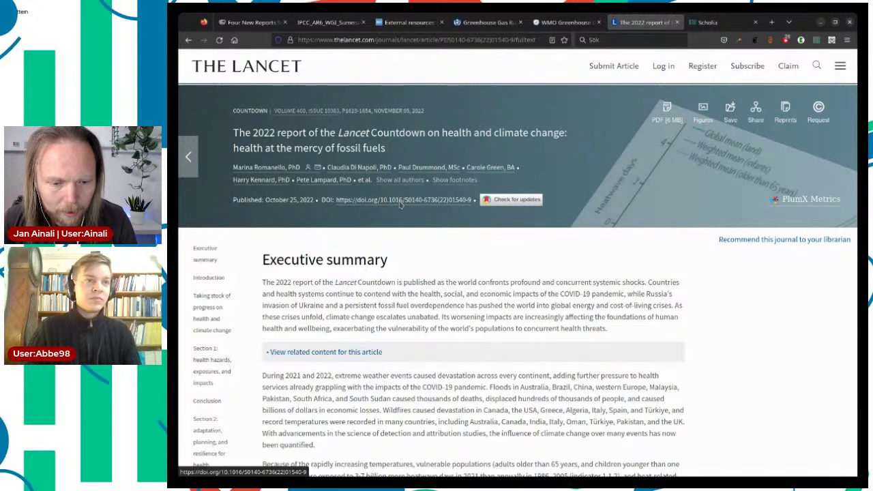
{"action": "left_click", "coordinate": [705, 22]}
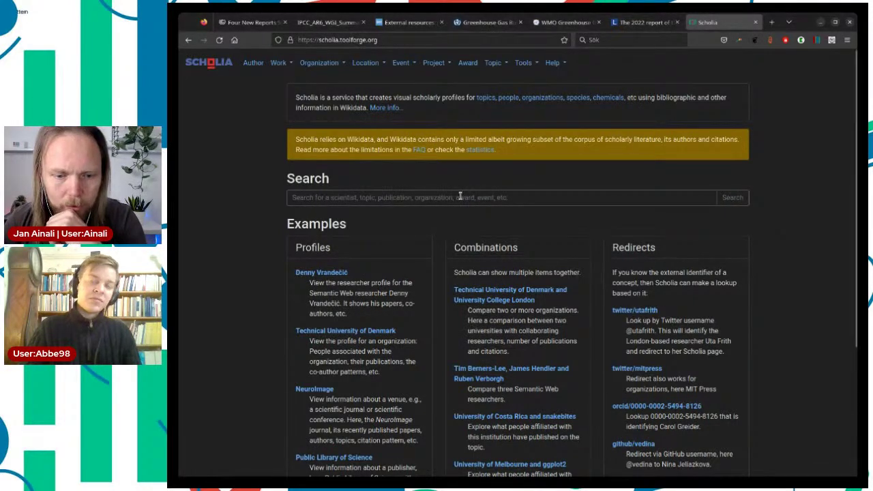
{"action": "left_click", "coordinate": [485, 197]}
{"action": "type", "text": "doi/"}
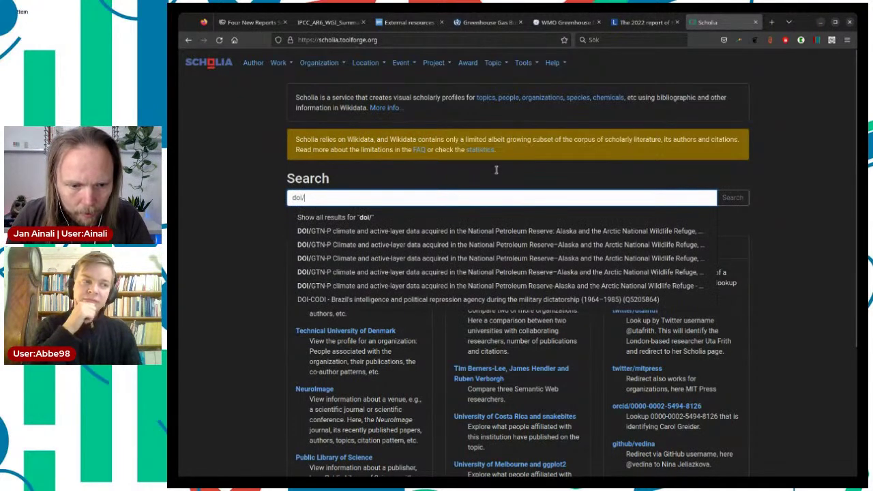
{"action": "key", "text": "ctrl+v"}
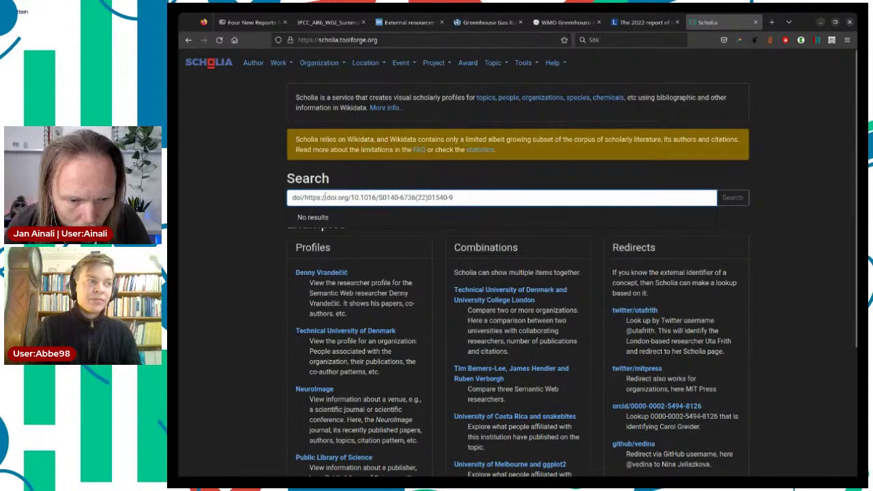
{"action": "left_click_drag", "start_coordinate": [304, 197], "coordinate": [350, 198]}
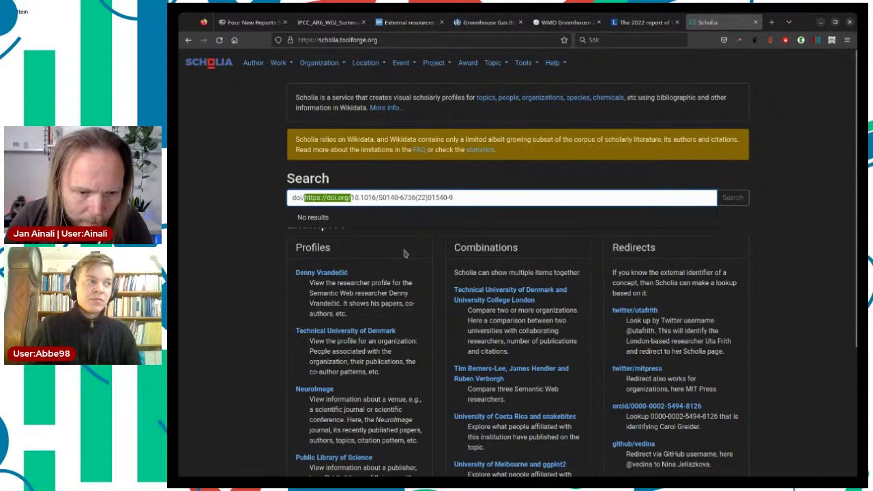
{"action": "key", "text": "BackSpace"}
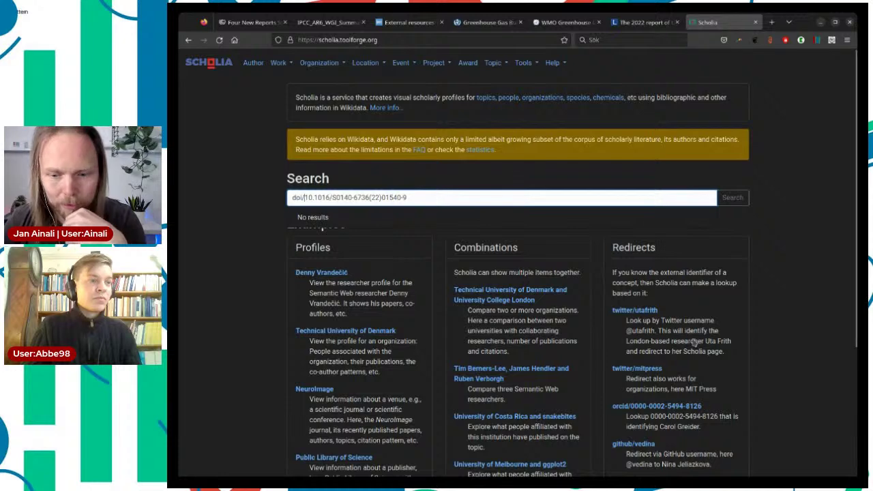
{"action": "left_click", "coordinate": [731, 199]}
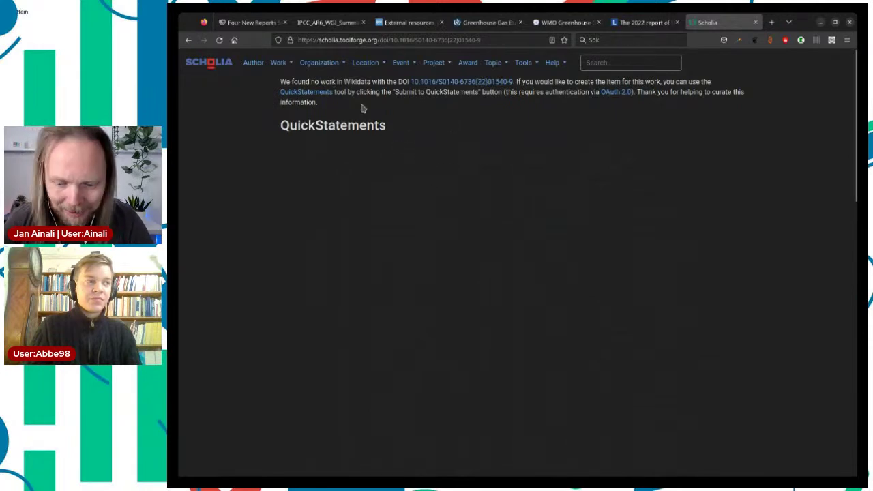
Enlarge the Scholia page and examine the generated QuickStatements commands, selecting them from the CREATE line onward.
{"action": "key", "text": "ctrl+plus"}
{"action": "key", "text": "ctrl+plus"}
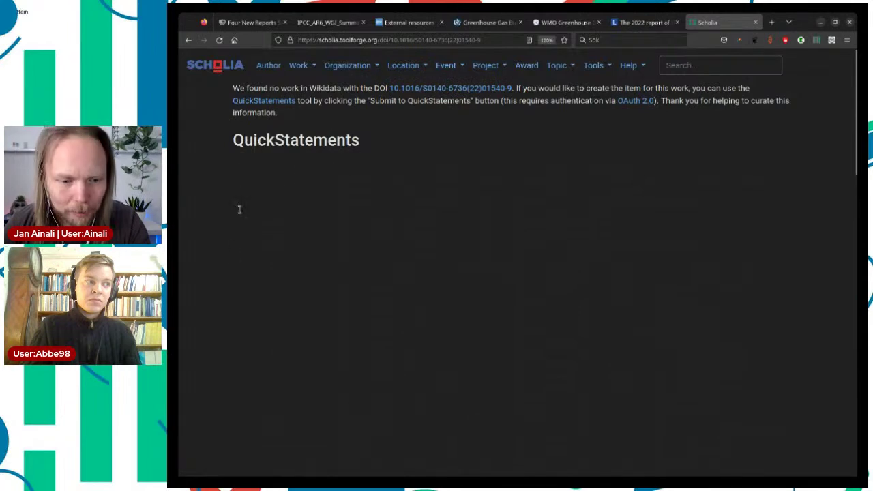
{"action": "left_click_drag", "start_coordinate": [370, 141], "coordinate": [612, 431]}
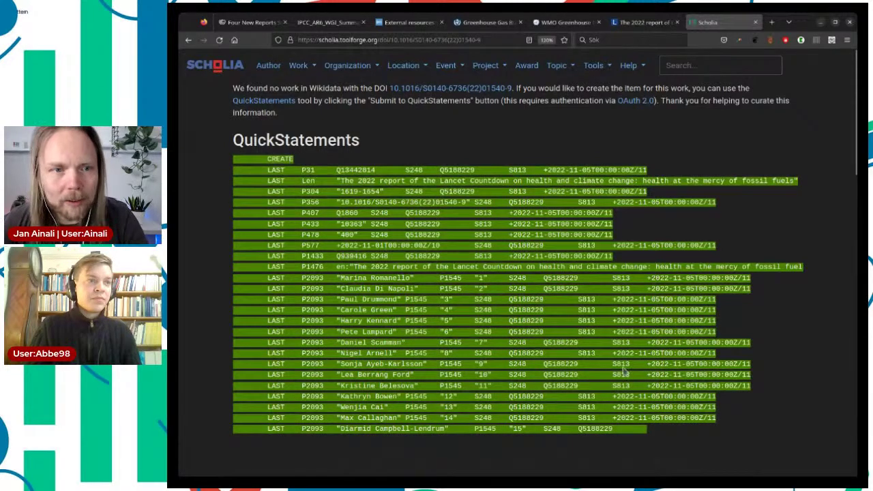
{"action": "scroll", "coordinate": [623, 370], "scroll_direction": "down", "scroll_amount": 3}
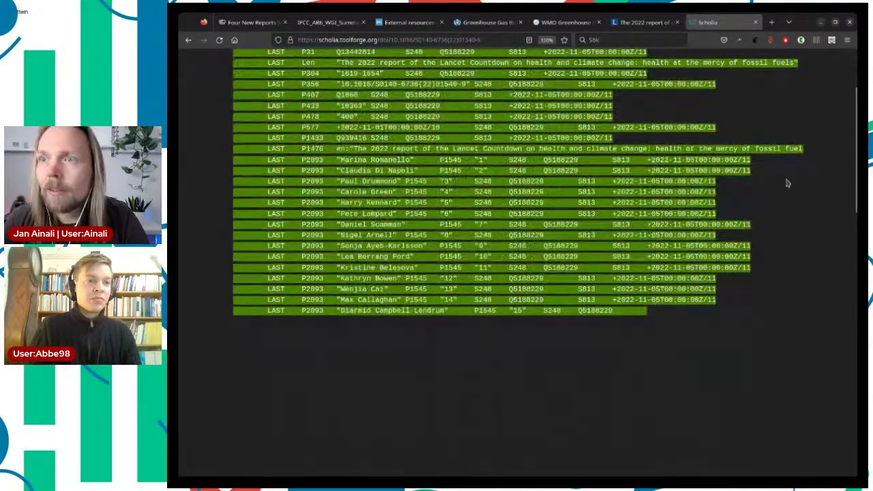
{"action": "key", "text": "alt+Tab"}
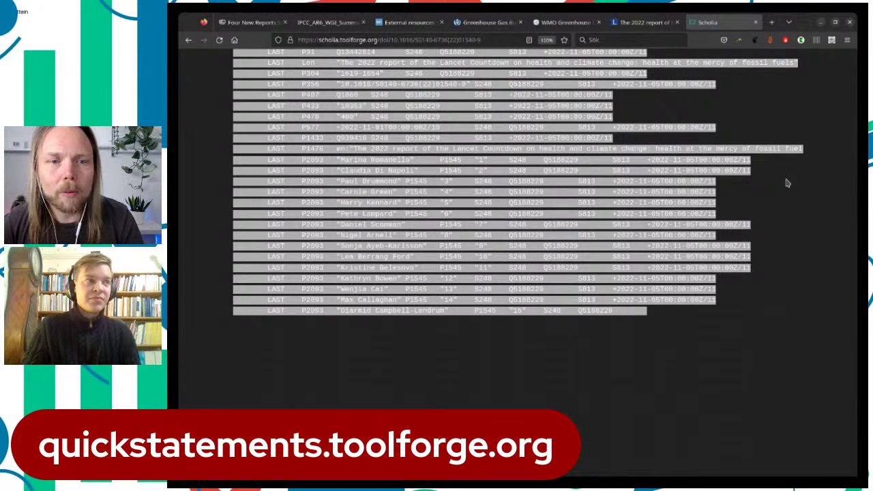
Open quickstatements.toolforge.org in a new browser tab.
{"action": "left_click", "coordinate": [772, 24]}
{"action": "type", "text": "quickstatements.toolforge.org/"}
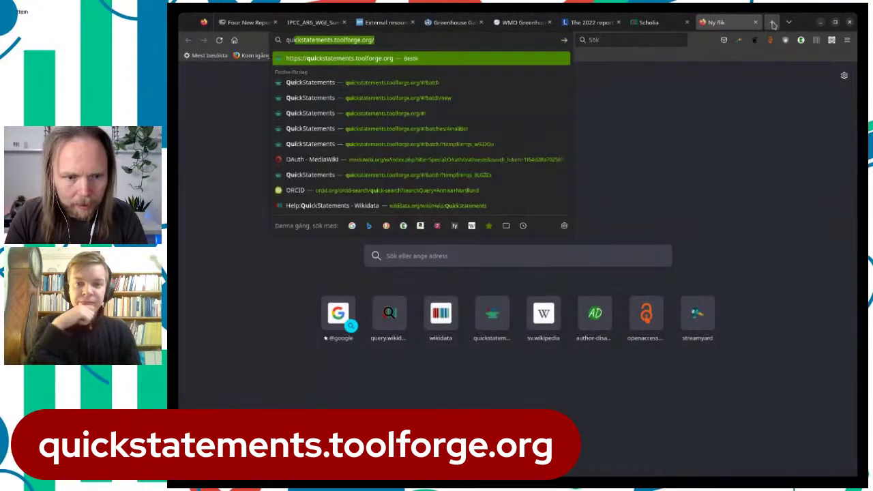
{"action": "key", "text": "Return"}
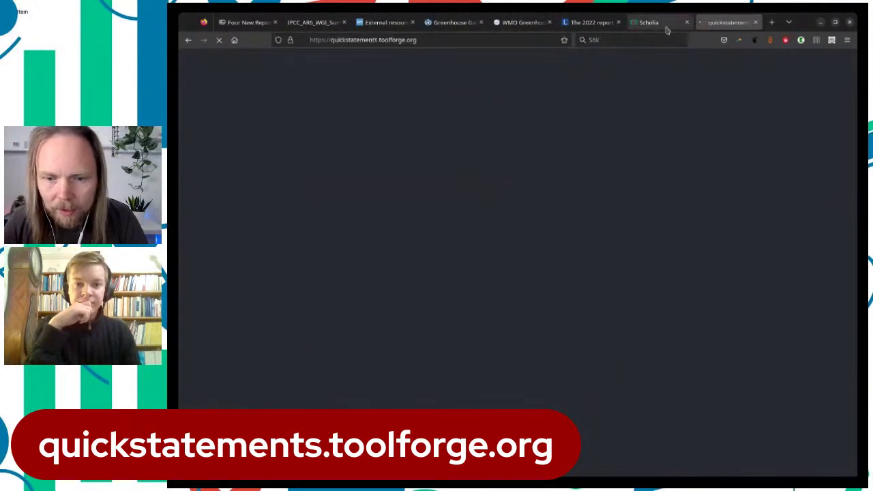
Return to Scholia and extend the selection of the generated commands down to the last listed author.
{"action": "left_click", "coordinate": [664, 27]}
{"action": "scroll", "coordinate": [628, 341], "scroll_direction": "down", "scroll_amount": 10}
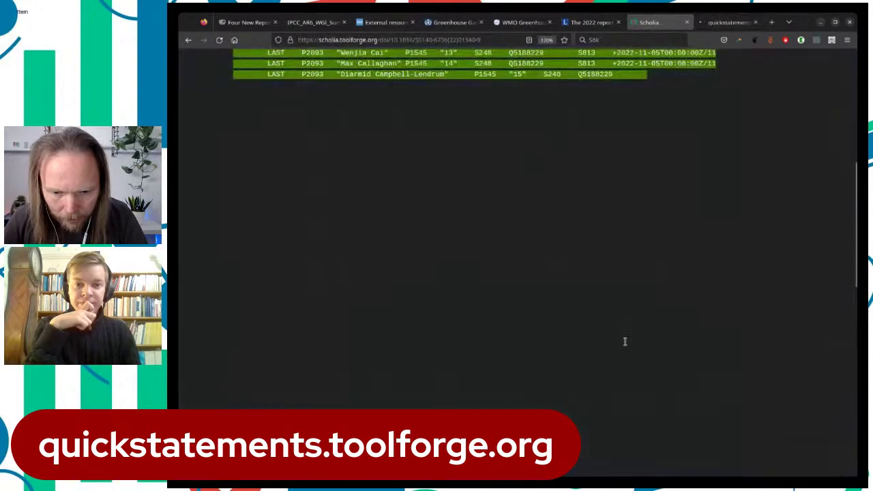
{"action": "scroll", "coordinate": [625, 342], "scroll_direction": "down", "scroll_amount": 5}
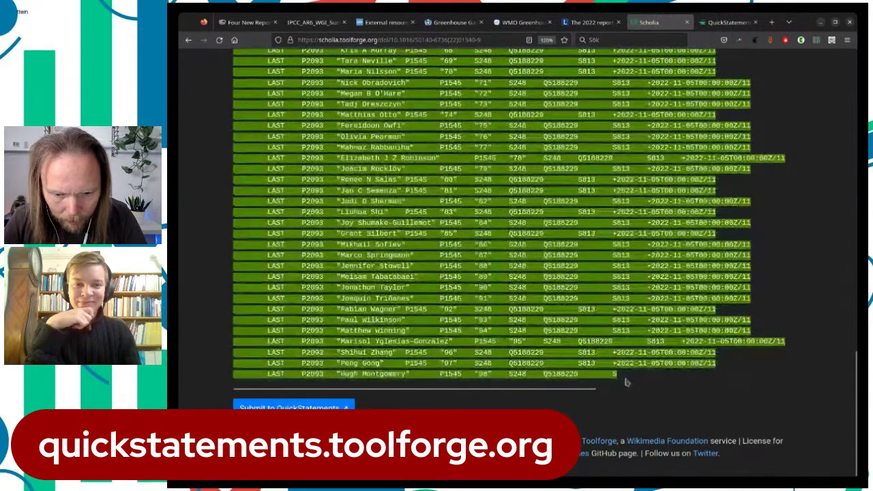
{"action": "left_click_drag", "start_coordinate": [625, 381], "coordinate": [665, 374]}
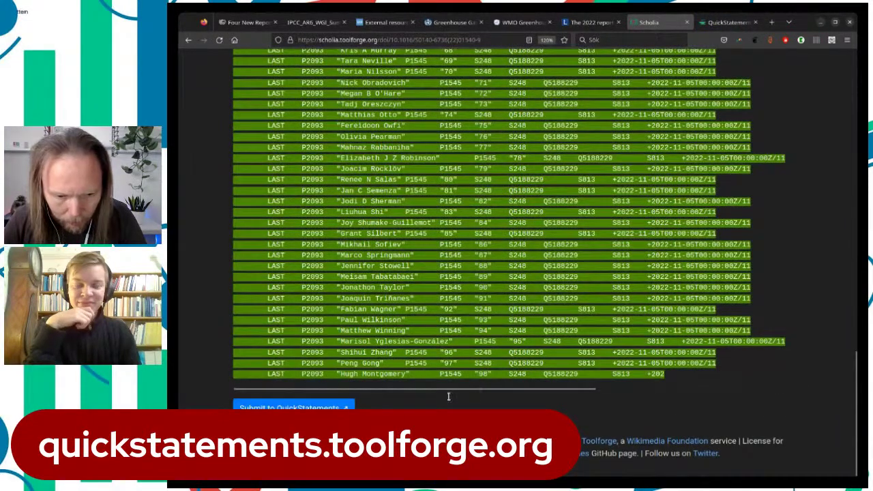
{"action": "left_click_drag", "start_coordinate": [179, 388], "coordinate": [224, 386]}
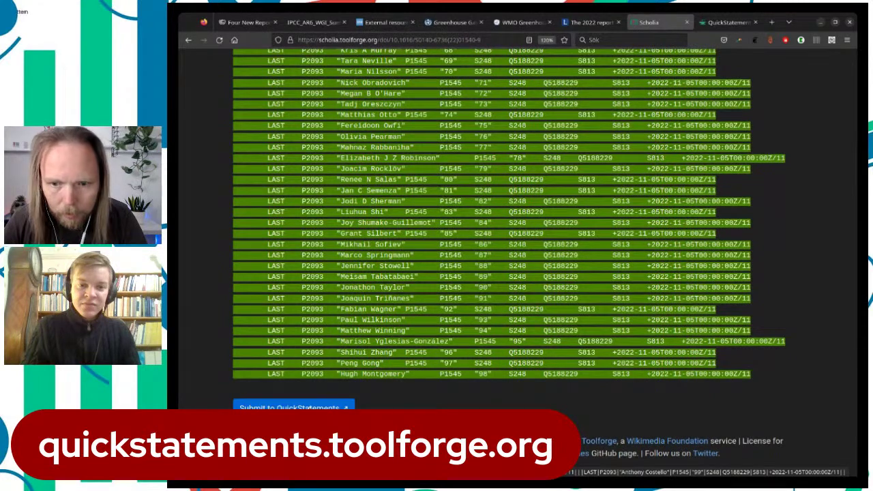
Check the open QuickStatements page, then submit the article's generated commands from Scholia to QuickStatements.
{"action": "left_click", "coordinate": [293, 407]}
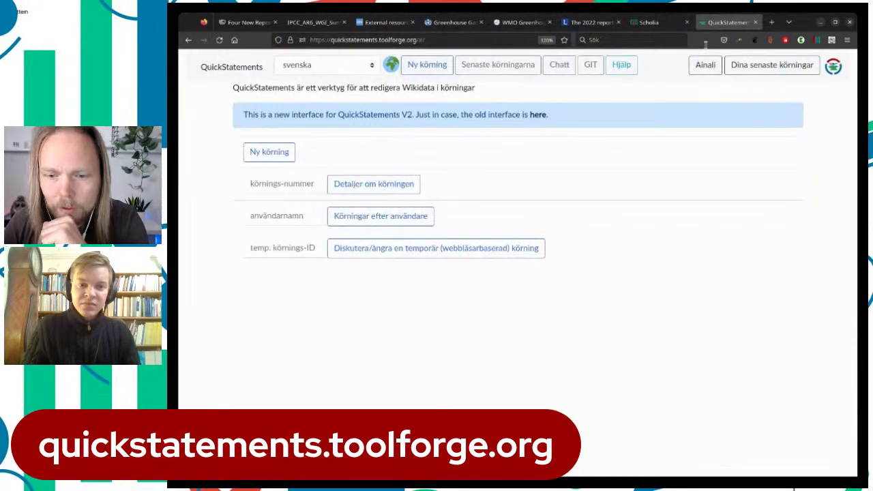
{"action": "left_click", "coordinate": [641, 23]}
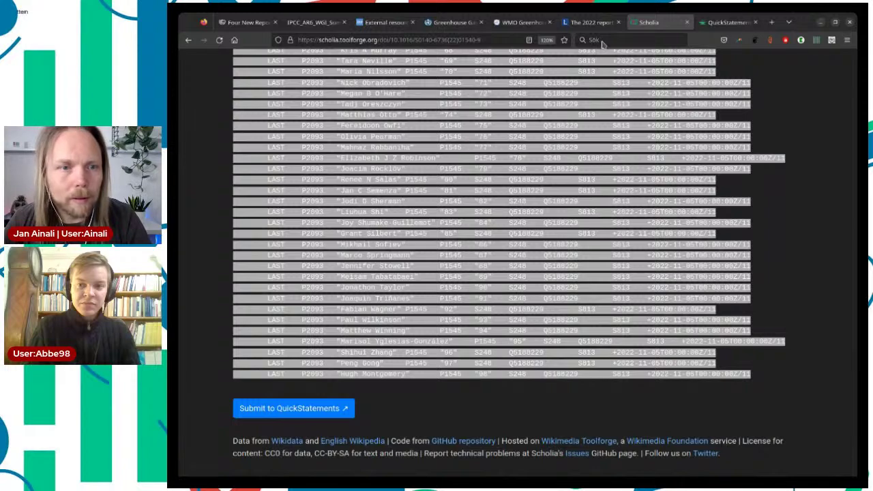
{"action": "left_click", "coordinate": [309, 408]}
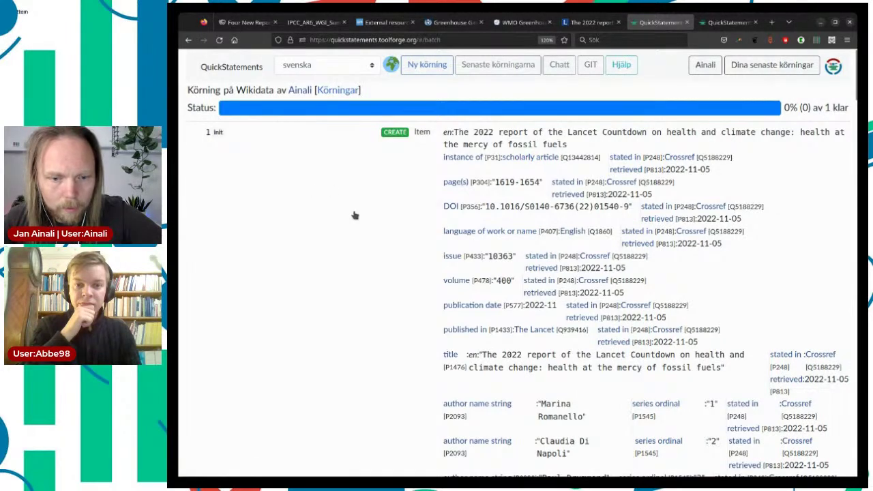
Review the imported batch for the new item, checking its bibliographic statements, references and the full author list.
{"action": "scroll", "coordinate": [354, 215], "scroll_direction": "down", "scroll_amount": 10}
{"action": "scroll", "coordinate": [355, 215], "scroll_direction": "down", "scroll_amount": 2}
{"action": "scroll", "coordinate": [355, 215], "scroll_direction": "up", "scroll_amount": 12}
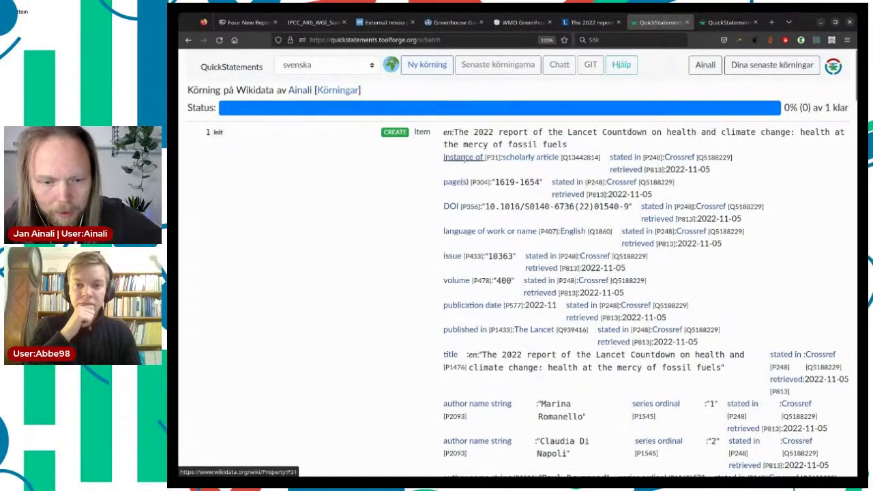
{"action": "scroll", "coordinate": [596, 181], "scroll_direction": "down", "scroll_amount": 10}
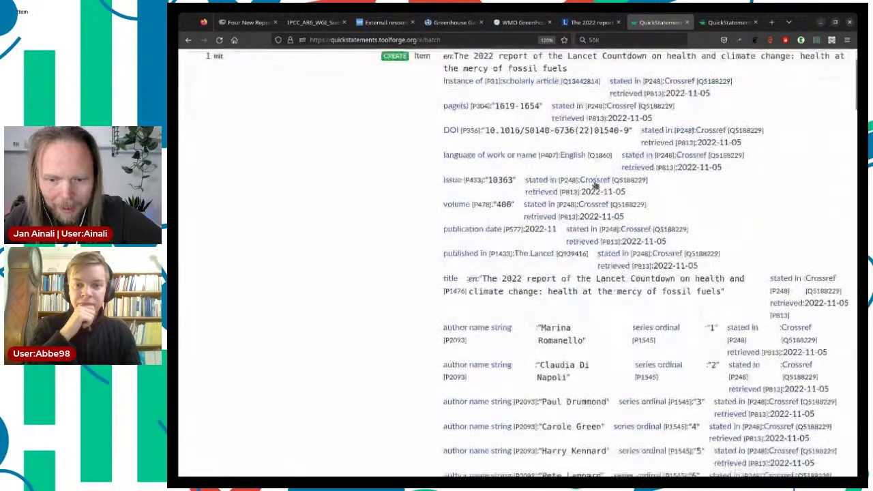
{"action": "scroll", "coordinate": [594, 186], "scroll_direction": "down", "scroll_amount": 15}
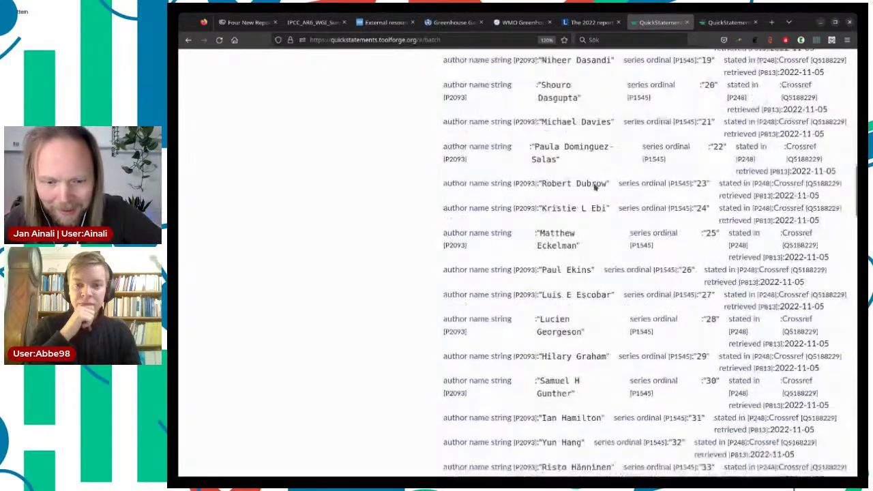
{"action": "scroll", "coordinate": [594, 184], "scroll_direction": "down", "scroll_amount": 15}
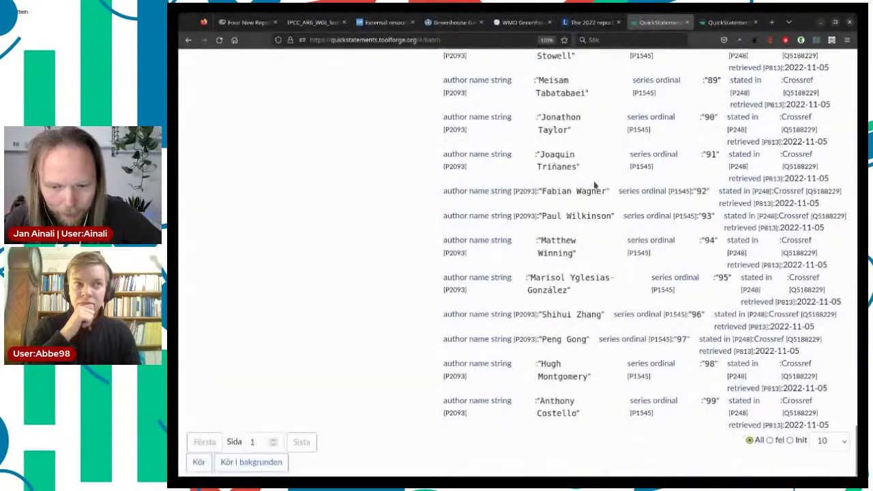
{"action": "scroll", "coordinate": [589, 220], "scroll_direction": "up", "scroll_amount": 10}
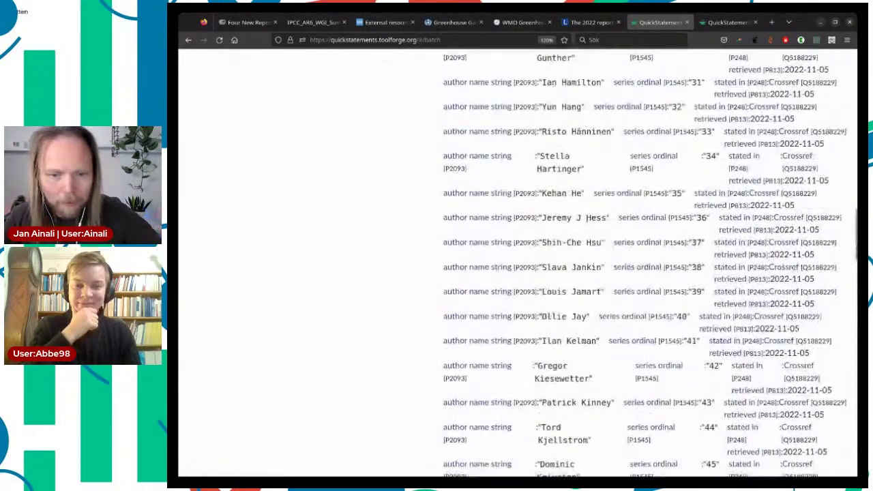
{"action": "scroll", "coordinate": [587, 218], "scroll_direction": "up", "scroll_amount": 10}
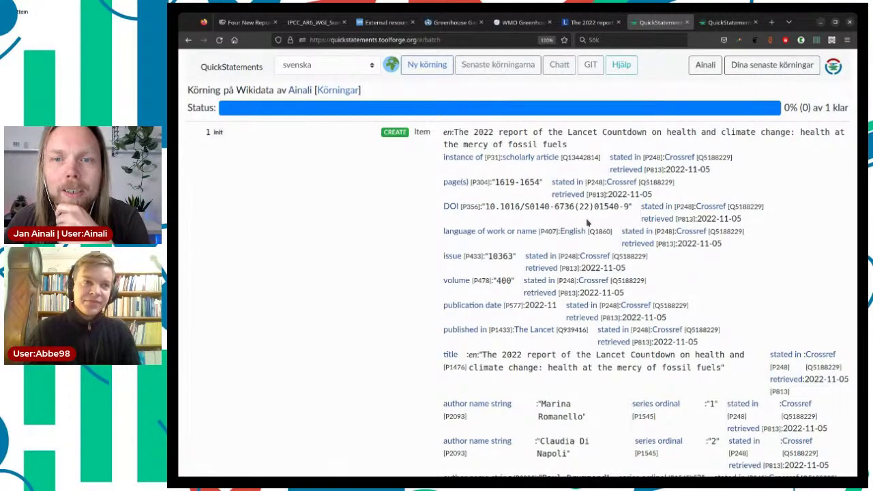
Run the QuickStatements batch in the foreground to create the Wikidata item and check its status.
{"action": "scroll", "coordinate": [587, 221], "scroll_direction": "down", "scroll_amount": 10}
{"action": "scroll", "coordinate": [586, 221], "scroll_direction": "down", "scroll_amount": 20}
{"action": "scroll", "coordinate": [586, 217], "scroll_direction": "down", "scroll_amount": 5}
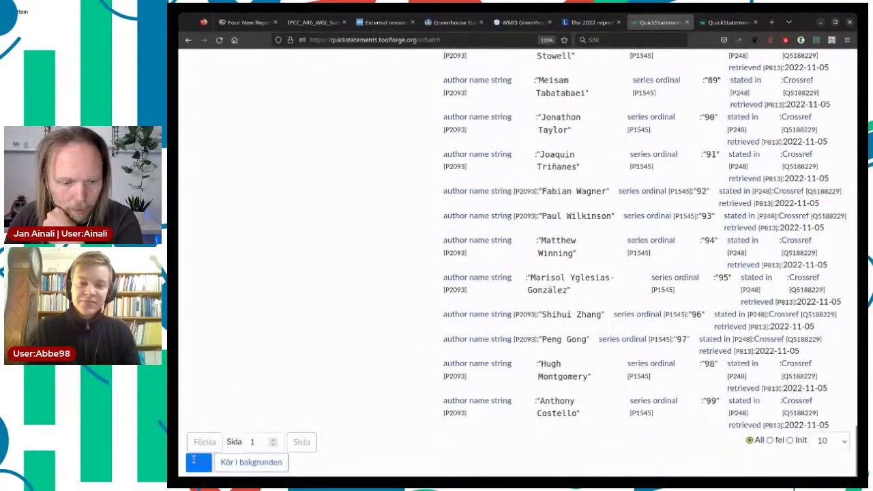
{"action": "left_click", "coordinate": [194, 460]}
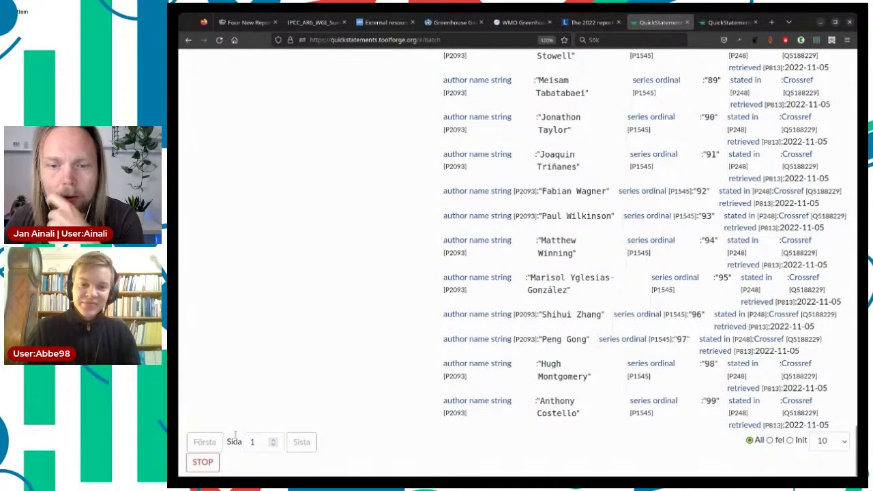
{"action": "scroll", "coordinate": [357, 272], "scroll_direction": "up", "scroll_amount": 15}
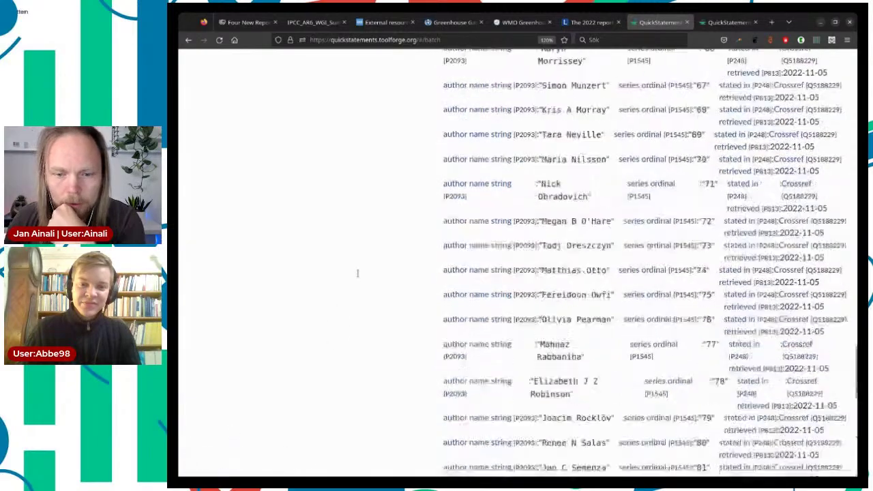
{"action": "scroll", "coordinate": [357, 273], "scroll_direction": "up", "scroll_amount": 20}
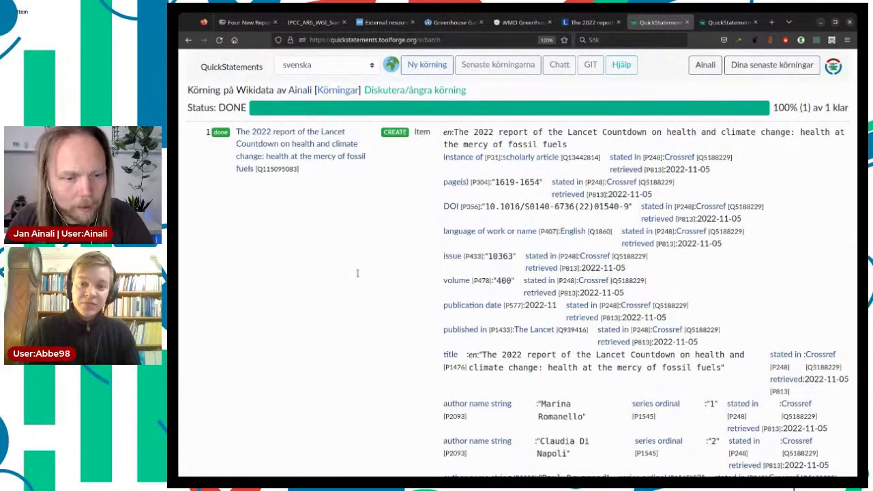
Open the newly created Lancet Countdown item in Wikidata, log in with the account username and password, and view its statements.
{"action": "middle_click", "coordinate": [319, 136]}
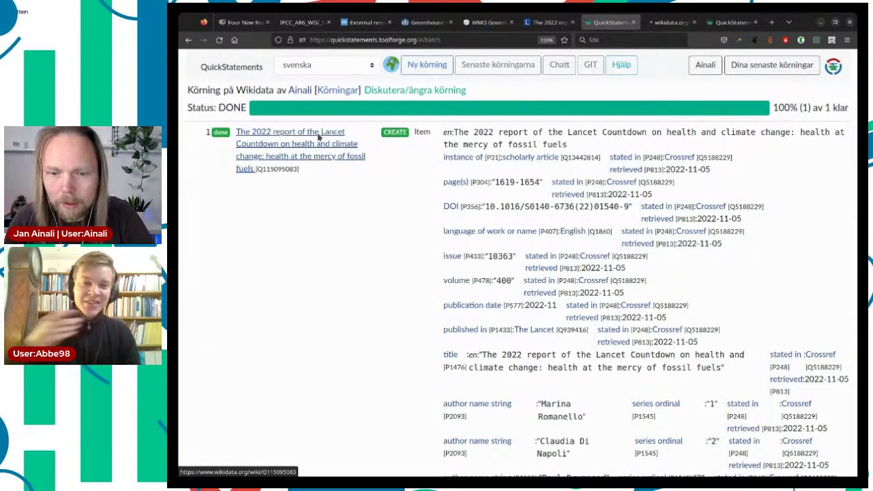
{"action": "key", "text": "ctrl+Tab"}
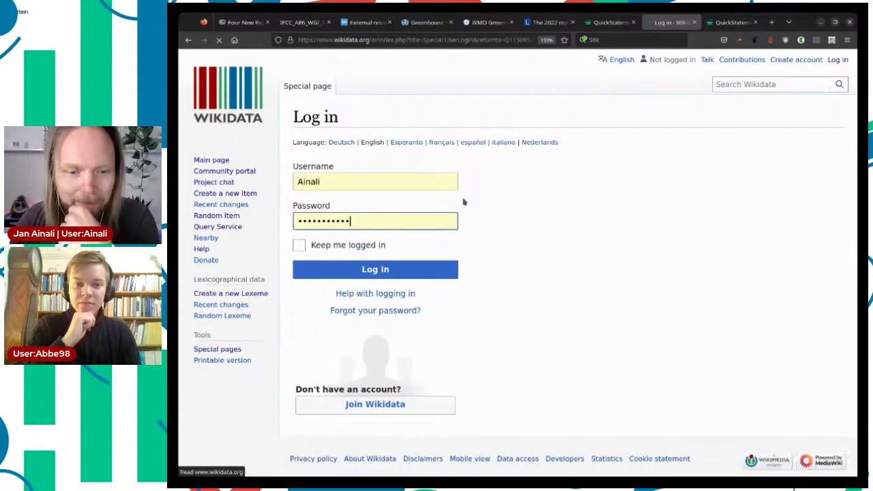
{"action": "left_click", "coordinate": [430, 274]}
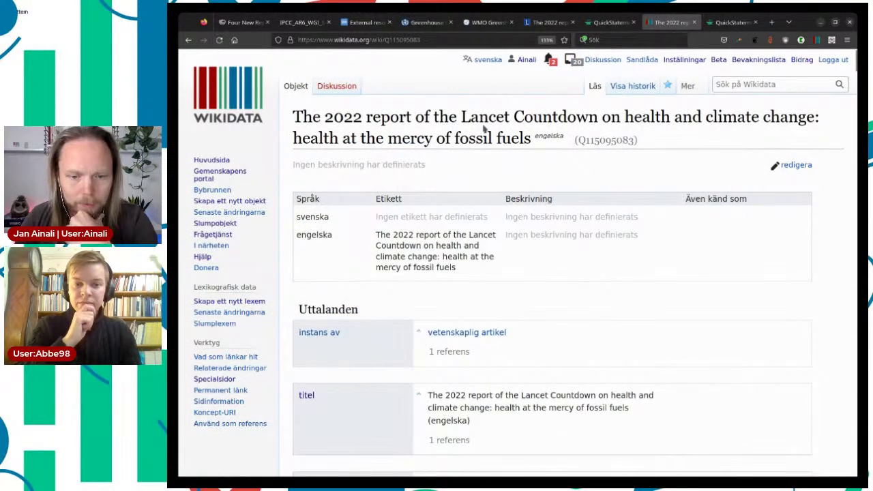
{"action": "scroll", "coordinate": [477, 208], "scroll_direction": "down", "scroll_amount": 5}
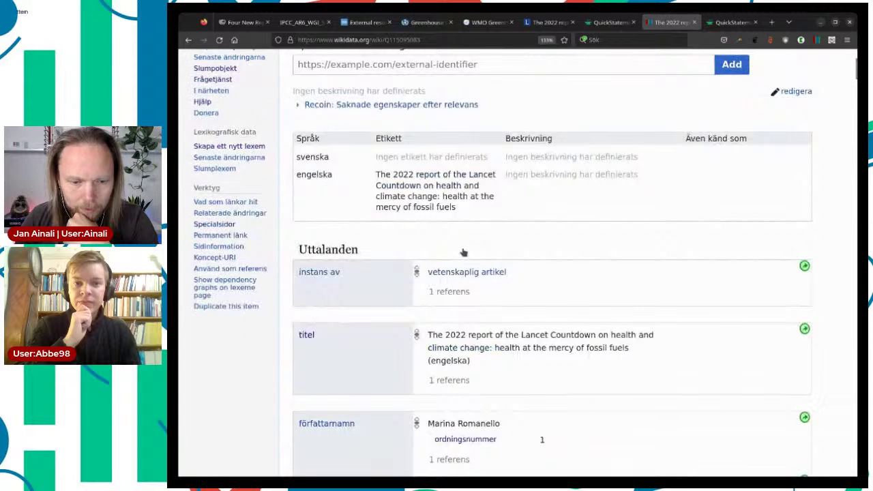
{"action": "scroll", "coordinate": [498, 214], "scroll_direction": "up", "scroll_amount": 5}
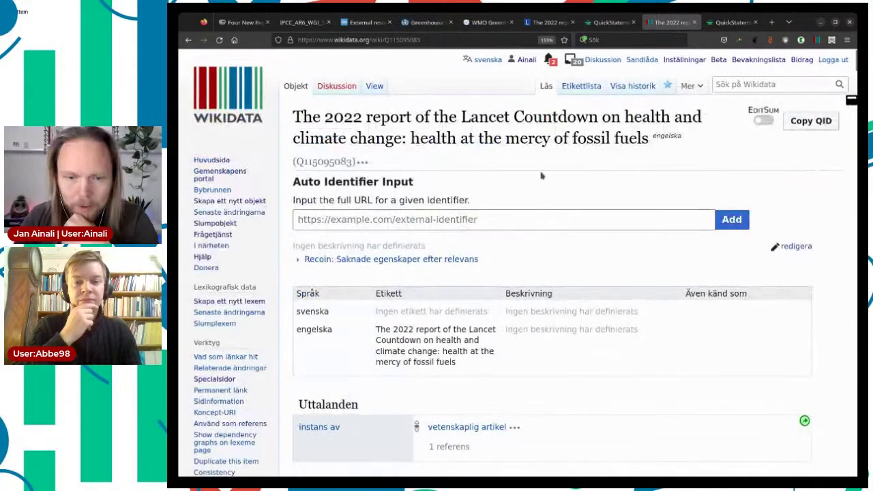
Switch the Wikidata interface language to English and view the item's label, instance of and title statements.
{"action": "left_click", "coordinate": [488, 60]}
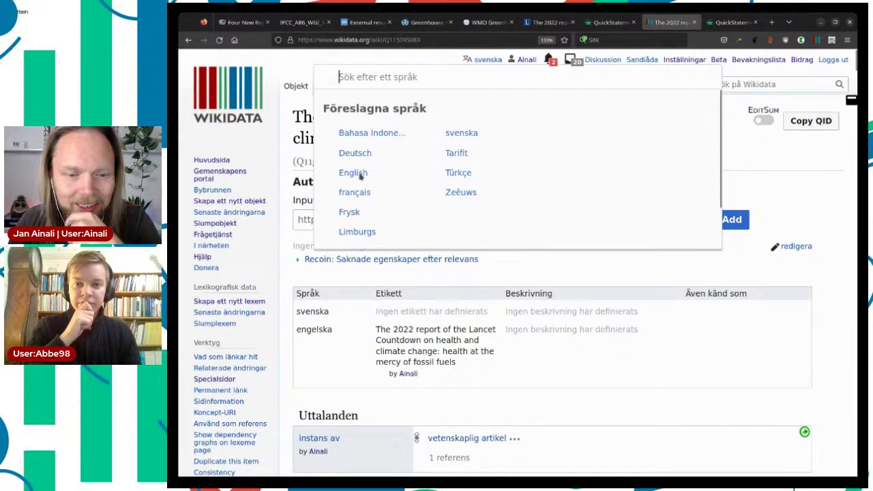
{"action": "left_click", "coordinate": [361, 175]}
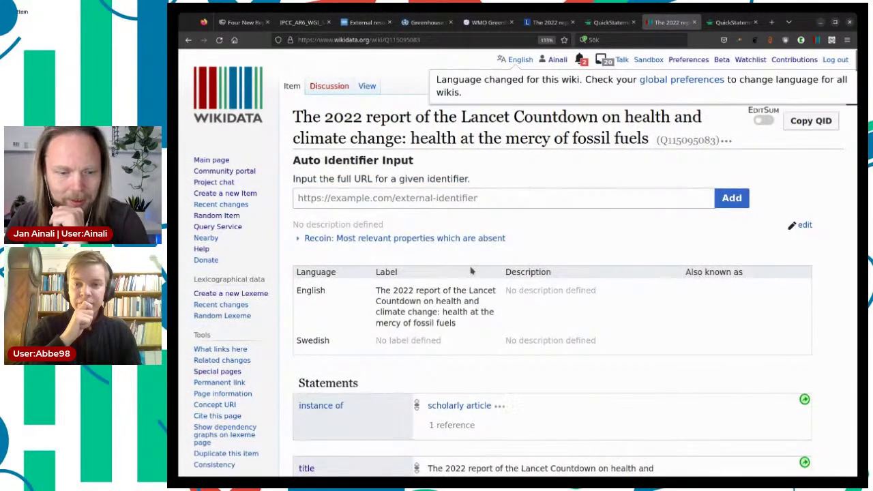
{"action": "scroll", "coordinate": [472, 270], "scroll_direction": "down", "scroll_amount": 5}
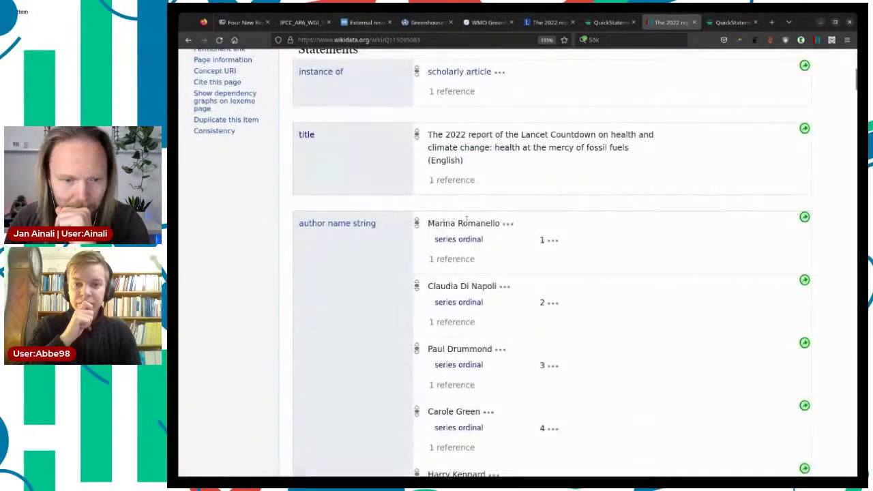
{"action": "scroll", "coordinate": [395, 230], "scroll_direction": "up", "scroll_amount": 2}
{"action": "scroll", "coordinate": [428, 234], "scroll_direction": "down", "scroll_amount": 5}
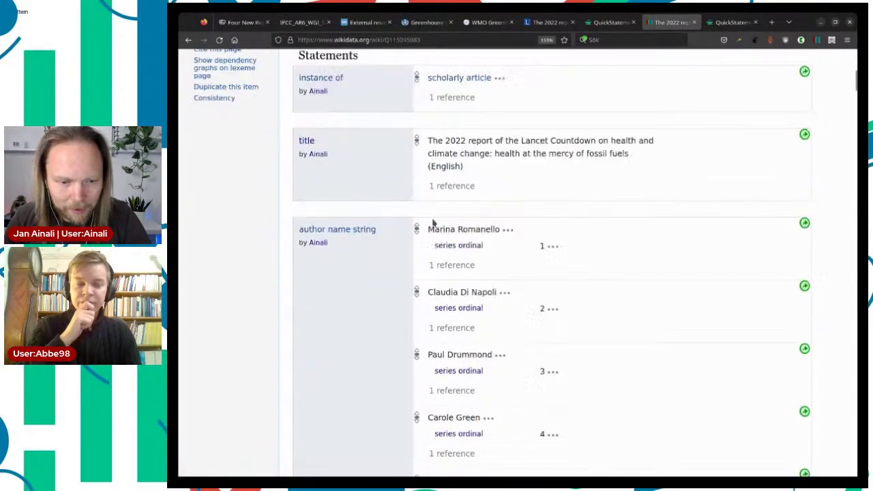
{"action": "scroll", "coordinate": [470, 121], "scroll_direction": "down", "scroll_amount": 1}
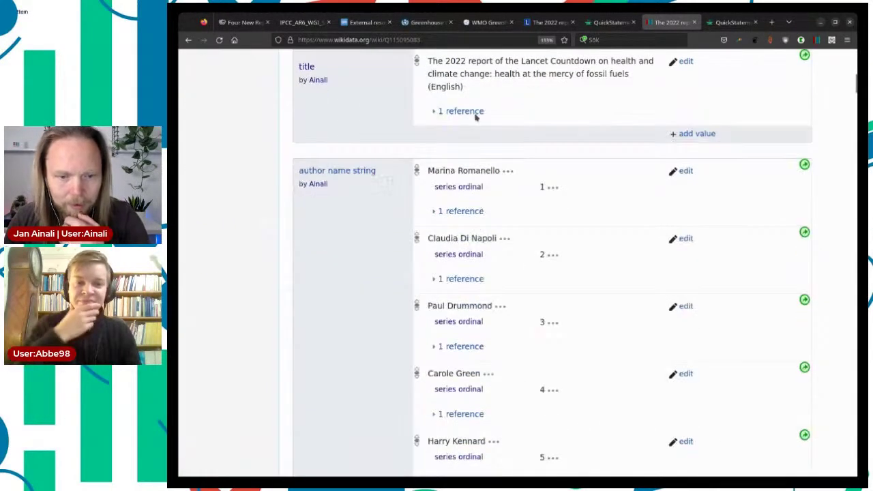
Look through the item's author name string statements, with their series ordinals and references, down to the end of the list.
{"action": "scroll", "coordinate": [355, 198], "scroll_direction": "down", "scroll_amount": 3}
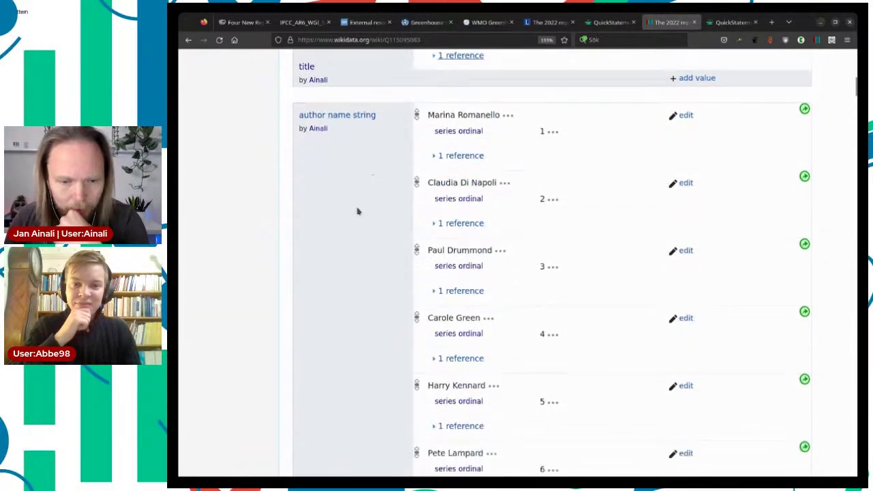
{"action": "scroll", "coordinate": [381, 245], "scroll_direction": "down", "scroll_amount": 14}
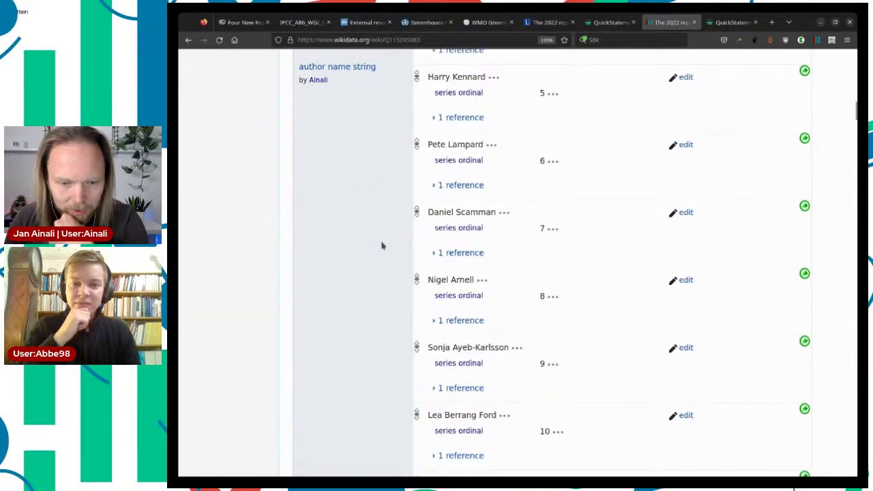
{"action": "scroll", "coordinate": [382, 246], "scroll_direction": "down", "scroll_amount": 20}
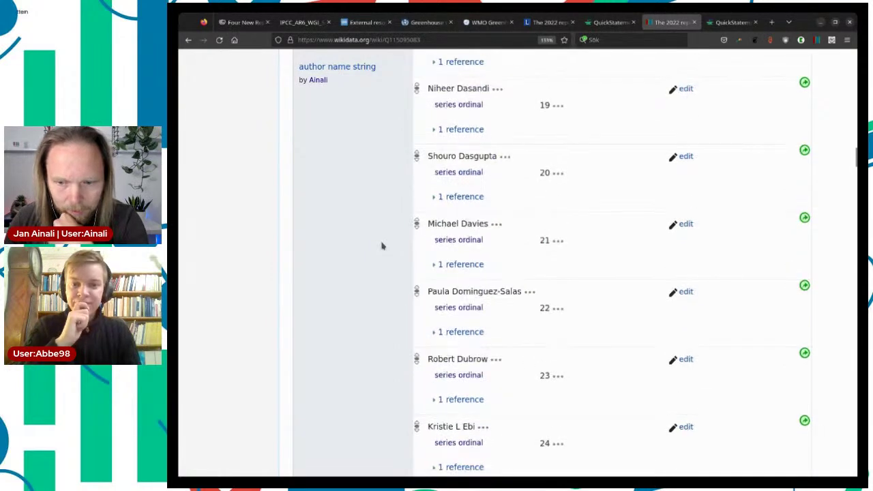
{"action": "scroll", "coordinate": [382, 245], "scroll_direction": "down", "scroll_amount": 18}
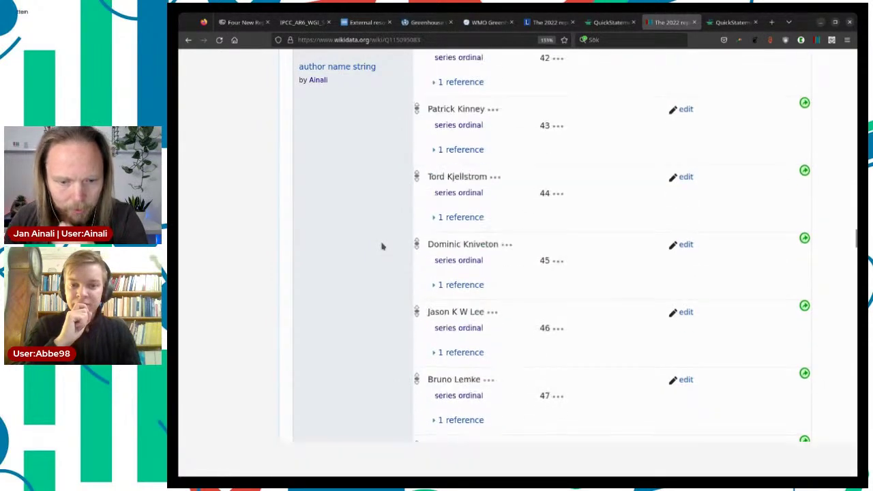
{"action": "scroll", "coordinate": [382, 240], "scroll_direction": "down", "scroll_amount": 20}
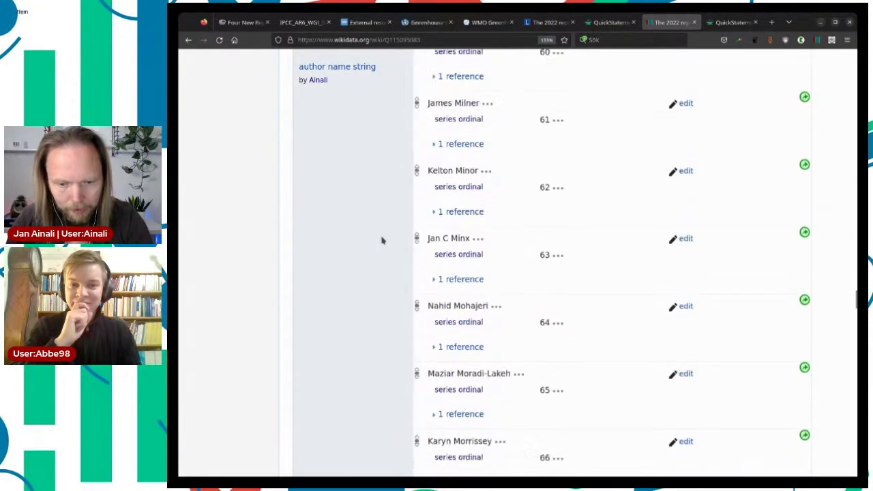
{"action": "scroll", "coordinate": [382, 240], "scroll_direction": "down", "scroll_amount": 20}
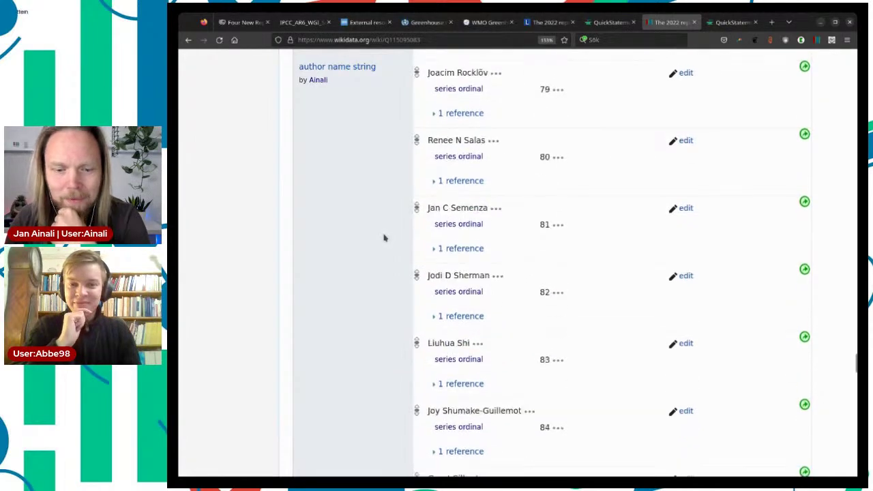
{"action": "scroll", "coordinate": [391, 234], "scroll_direction": "down", "scroll_amount": 4}
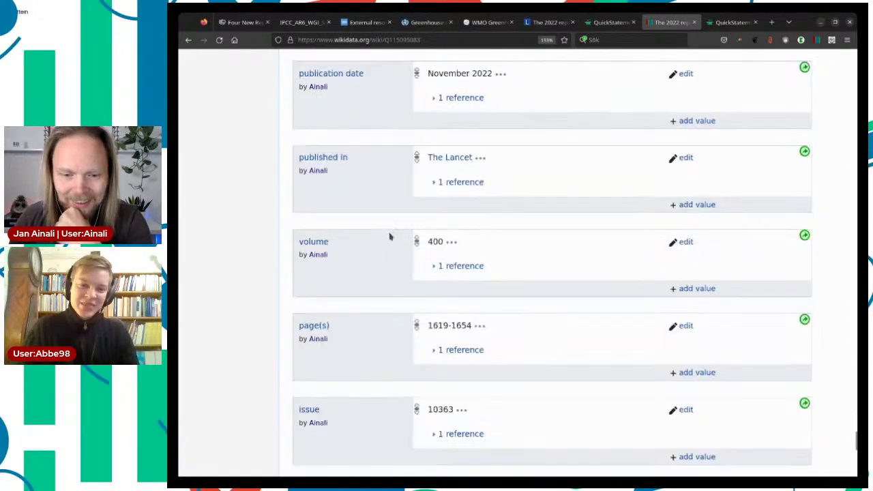
Check the item's language, publication date, published in, volume, pages and issue statements and its DOI identifier.
{"action": "scroll", "coordinate": [390, 236], "scroll_direction": "up", "scroll_amount": 5}
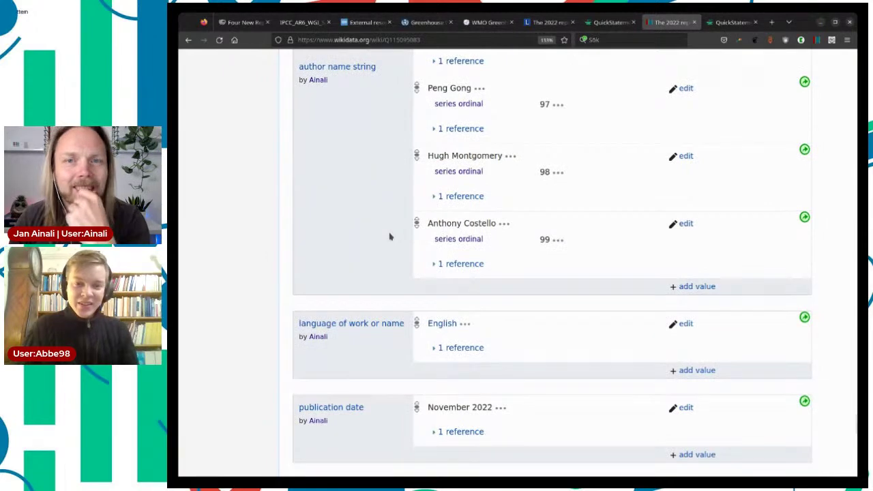
{"action": "scroll", "coordinate": [390, 235], "scroll_direction": "down", "scroll_amount": 1}
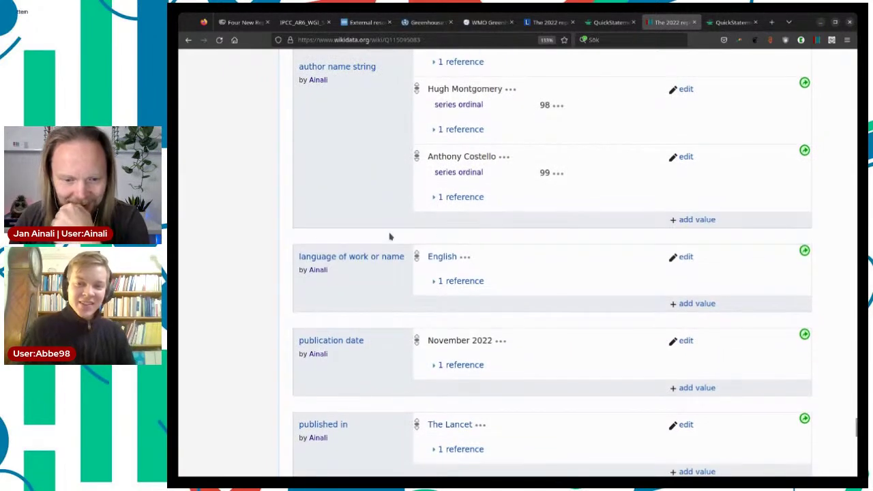
{"action": "scroll", "coordinate": [390, 236], "scroll_direction": "down", "scroll_amount": 2}
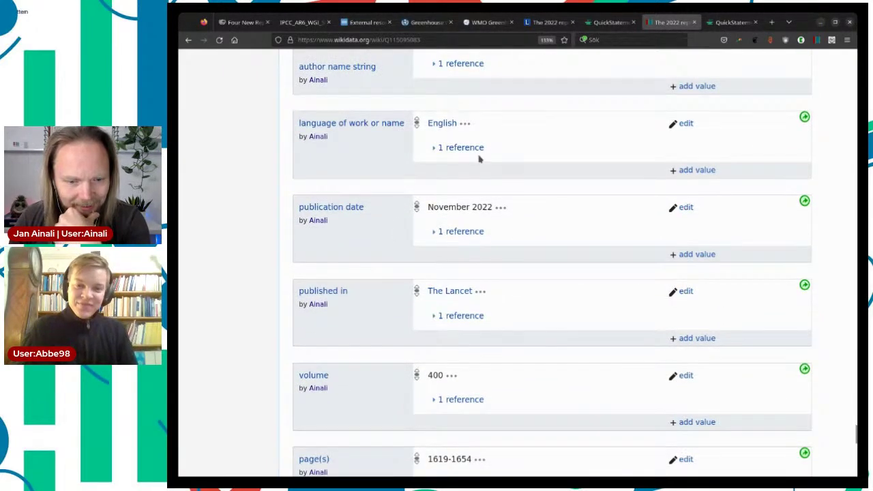
{"action": "scroll", "coordinate": [496, 221], "scroll_direction": "down", "scroll_amount": 1}
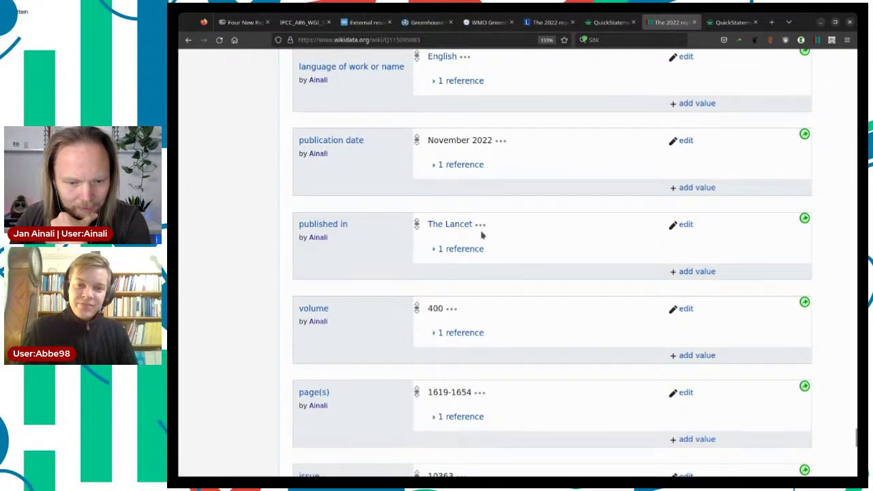
{"action": "scroll", "coordinate": [481, 234], "scroll_direction": "down", "scroll_amount": 2}
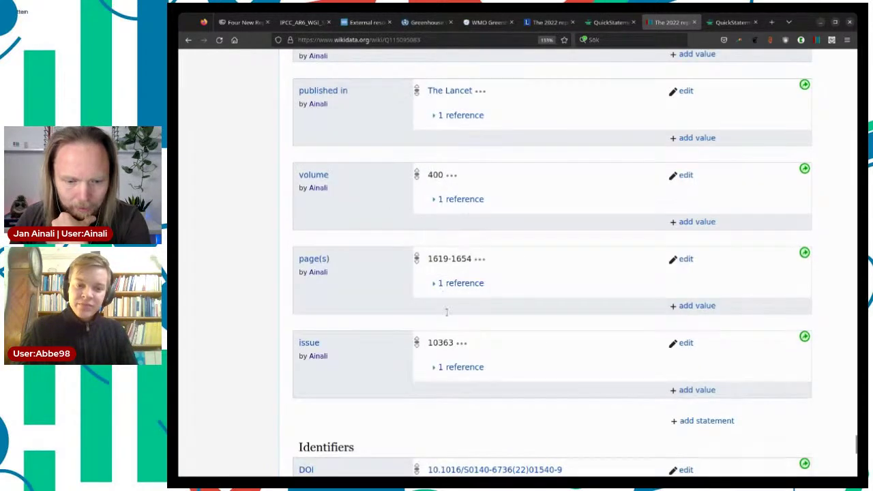
{"action": "scroll", "coordinate": [446, 312], "scroll_direction": "down", "scroll_amount": 4}
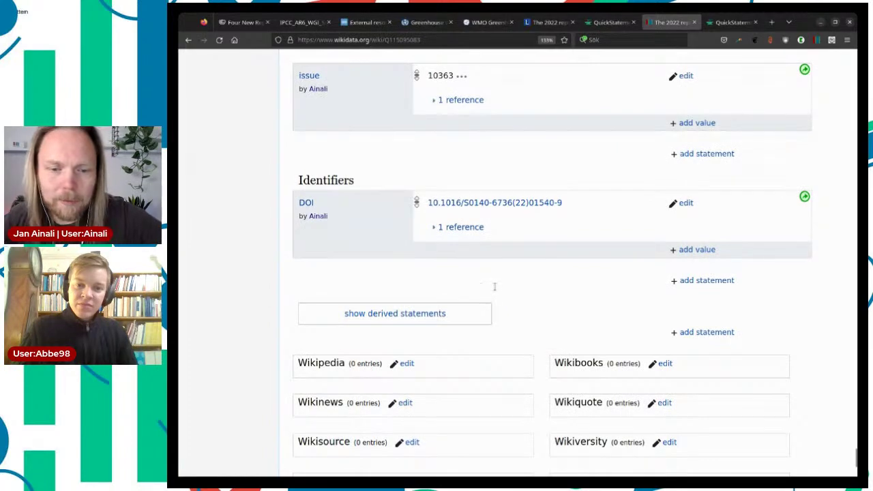
Return past the author statements to the item's heading and view the Author strings section above the statements.
{"action": "scroll", "coordinate": [501, 302], "scroll_direction": "up", "scroll_amount": 6}
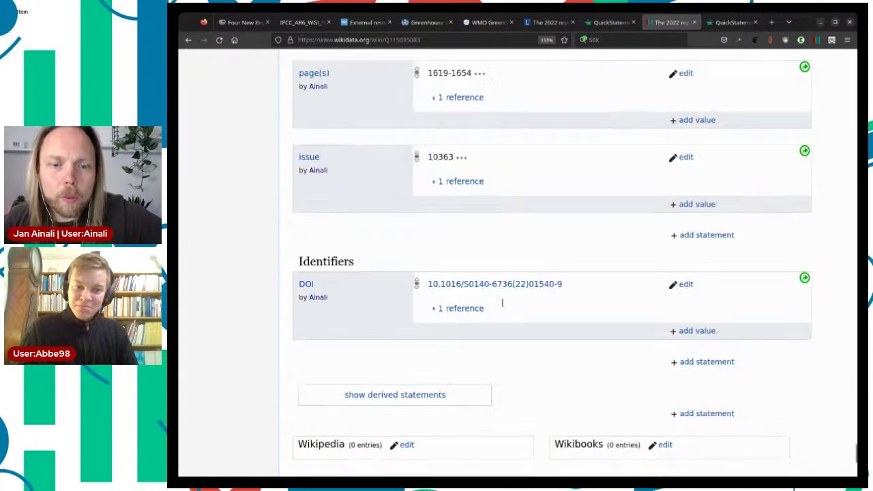
{"action": "scroll", "coordinate": [520, 303], "scroll_direction": "up", "scroll_amount": 15}
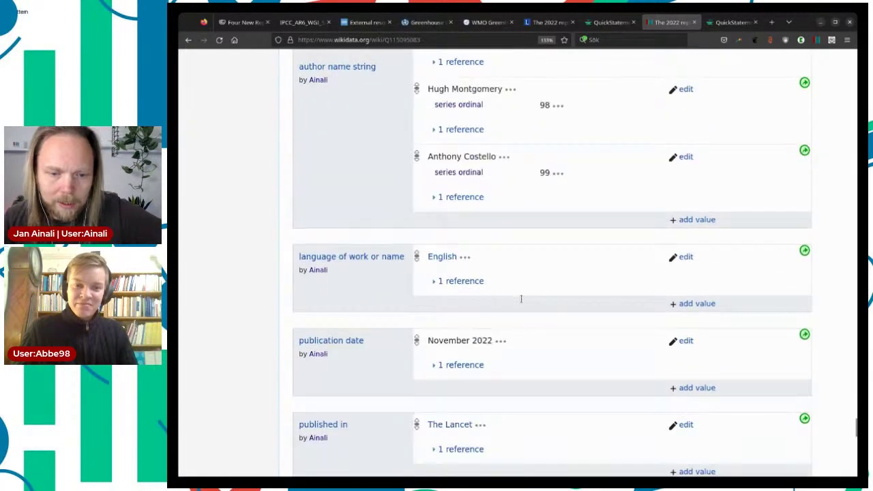
{"action": "scroll", "coordinate": [535, 313], "scroll_direction": "up", "scroll_amount": 20}
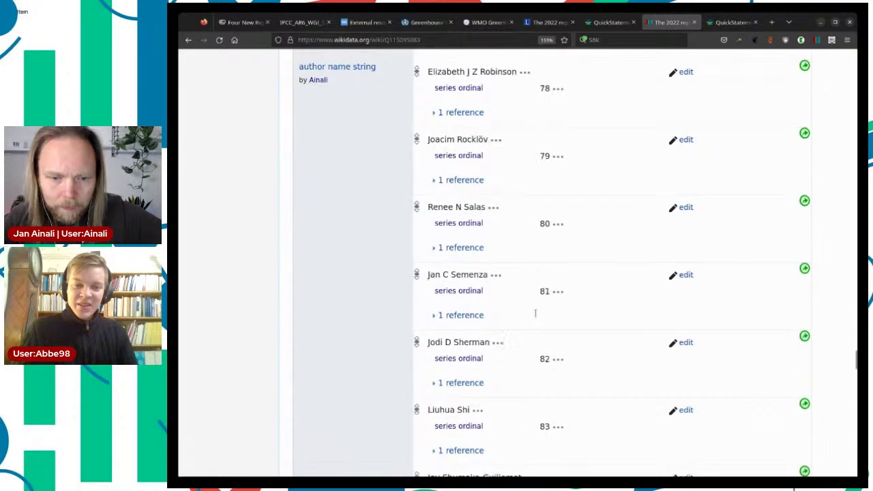
{"action": "scroll", "coordinate": [535, 313], "scroll_direction": "up", "scroll_amount": 20}
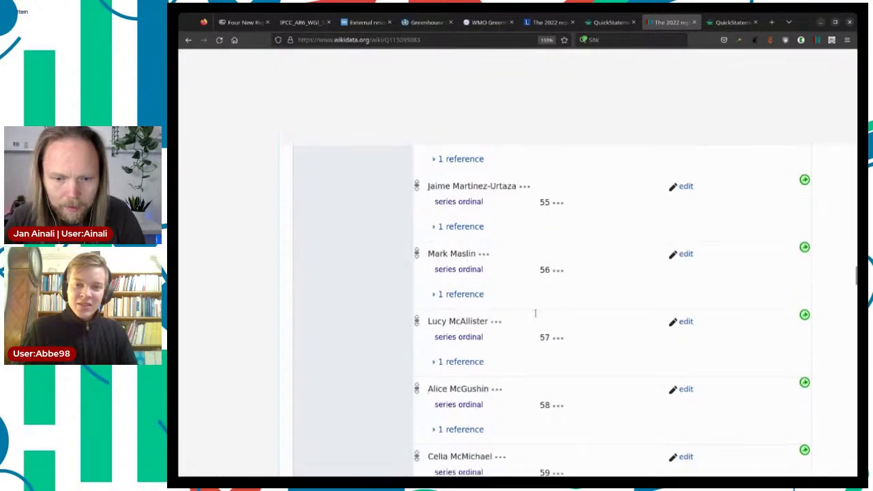
{"action": "scroll", "coordinate": [536, 313], "scroll_direction": "up", "scroll_amount": 20}
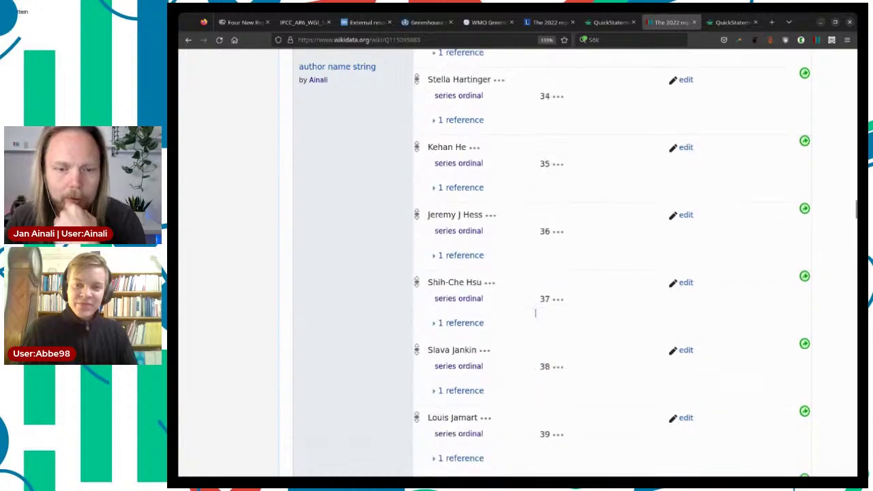
{"action": "scroll", "coordinate": [535, 313], "scroll_direction": "up", "scroll_amount": 20}
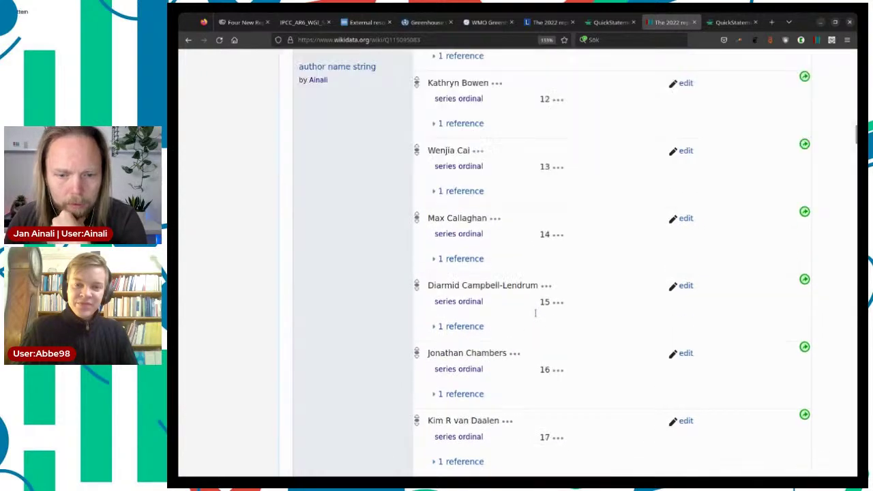
{"action": "scroll", "coordinate": [535, 312], "scroll_direction": "up", "scroll_amount": 8}
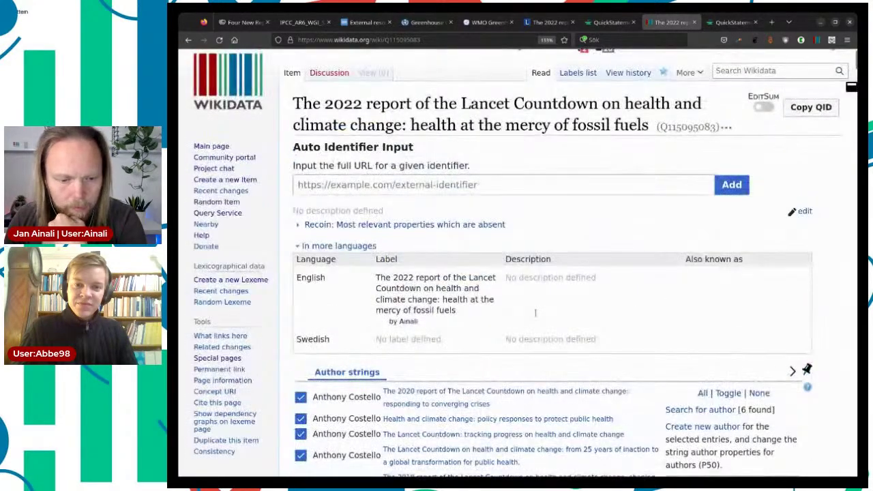
{"action": "scroll", "coordinate": [535, 313], "scroll_direction": "down", "scroll_amount": 6}
{"action": "scroll", "coordinate": [582, 275], "scroll_direction": "up", "scroll_amount": 4}
{"action": "scroll", "coordinate": [581, 276], "scroll_direction": "down", "scroll_amount": 2}
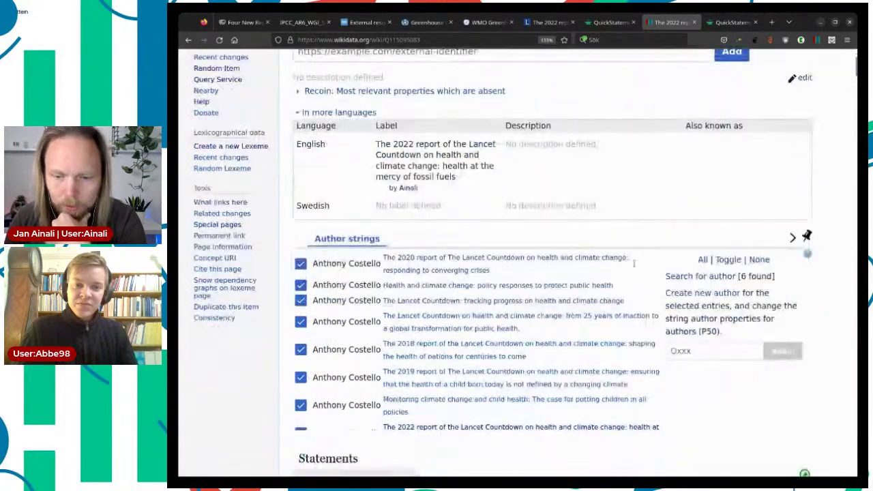
{"action": "scroll", "coordinate": [824, 207], "scroll_direction": "down", "scroll_amount": 4}
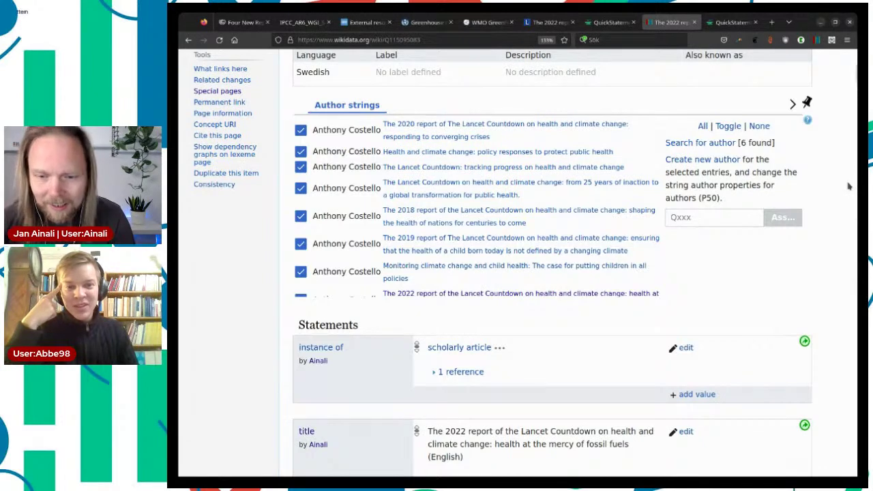
Examine the Author strings entries, comparing each author's related papers and the options to search for or create an author item.
{"action": "scroll", "coordinate": [784, 185], "scroll_direction": "down", "scroll_amount": 2}
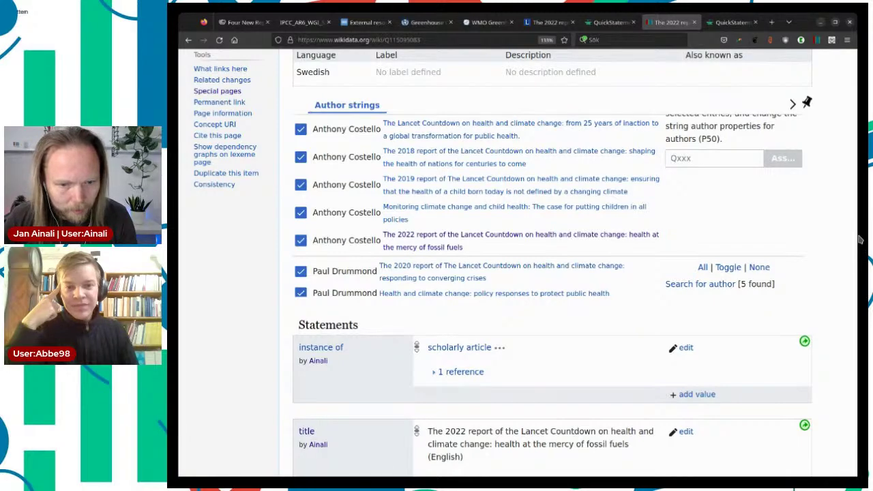
{"action": "scroll", "coordinate": [694, 246], "scroll_direction": "down", "scroll_amount": 10}
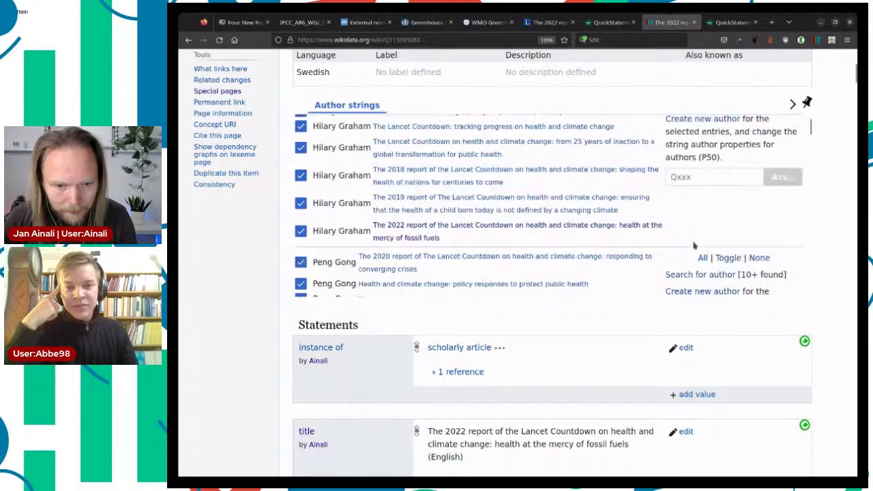
{"action": "scroll", "coordinate": [694, 246], "scroll_direction": "down", "scroll_amount": 3}
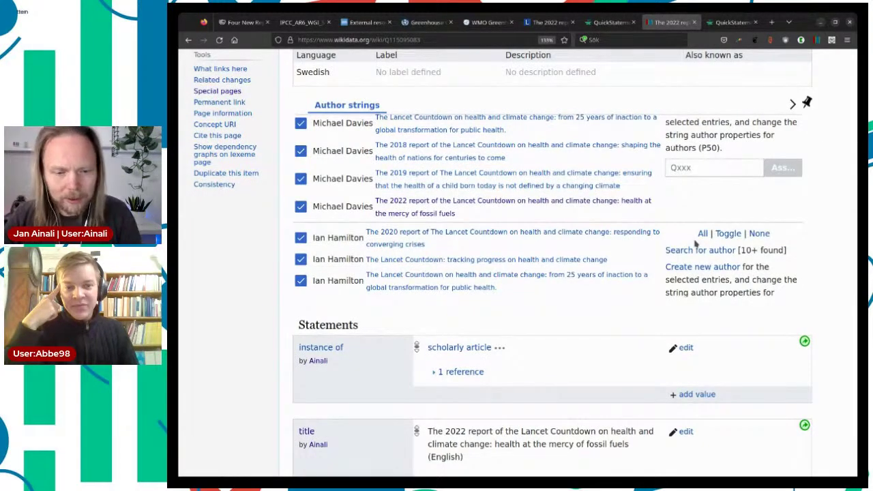
{"action": "scroll", "coordinate": [695, 242], "scroll_direction": "up", "scroll_amount": 12}
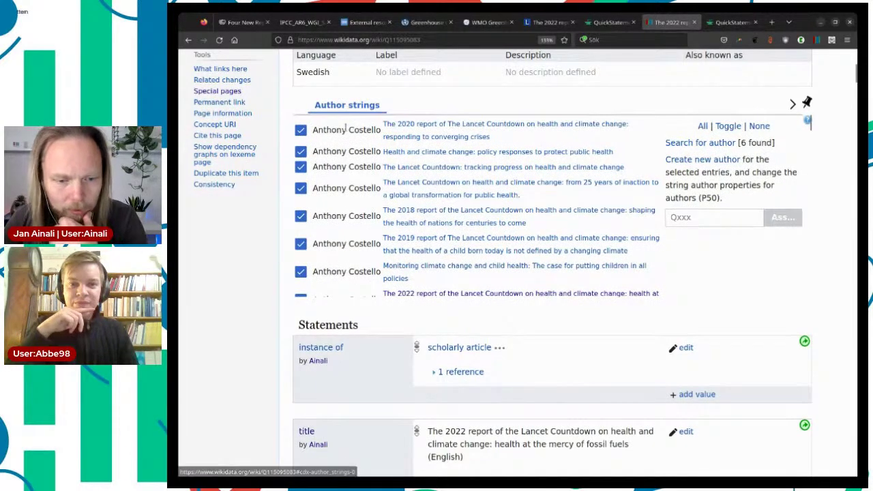
{"action": "scroll", "coordinate": [805, 315], "scroll_direction": "down", "scroll_amount": 5}
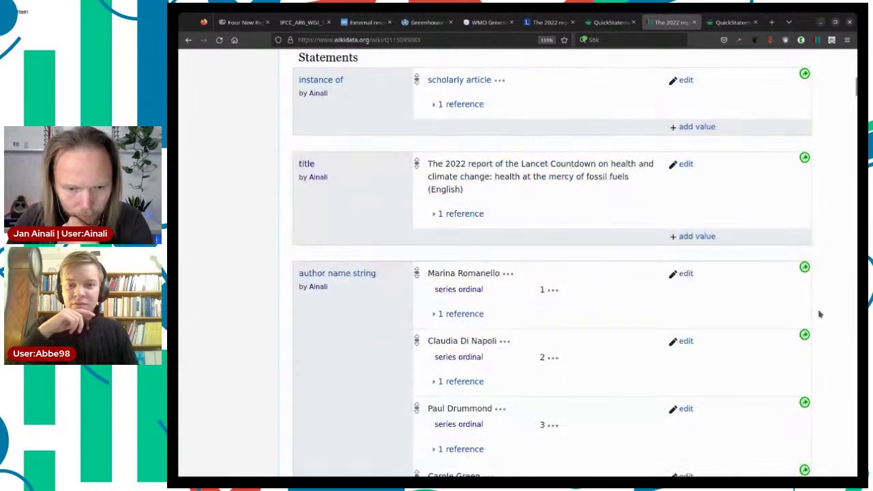
{"action": "scroll", "coordinate": [788, 274], "scroll_direction": "up", "scroll_amount": 10}
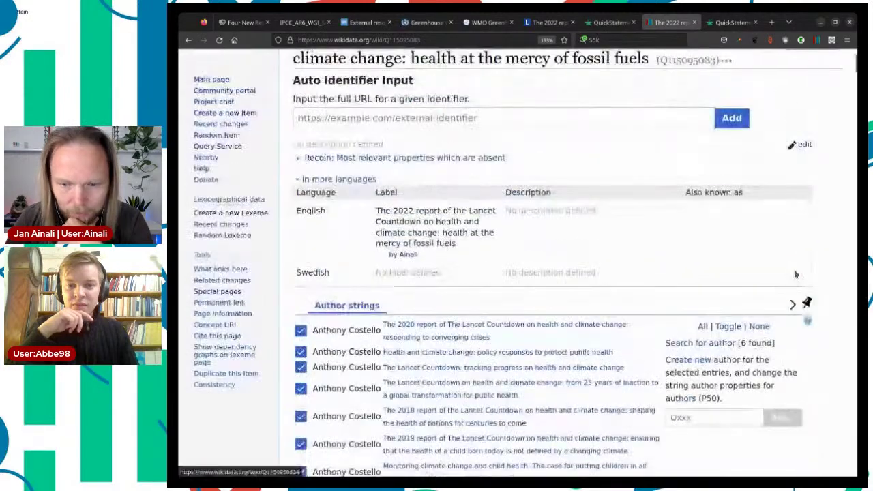
{"action": "scroll", "coordinate": [731, 206], "scroll_direction": "down", "scroll_amount": 3}
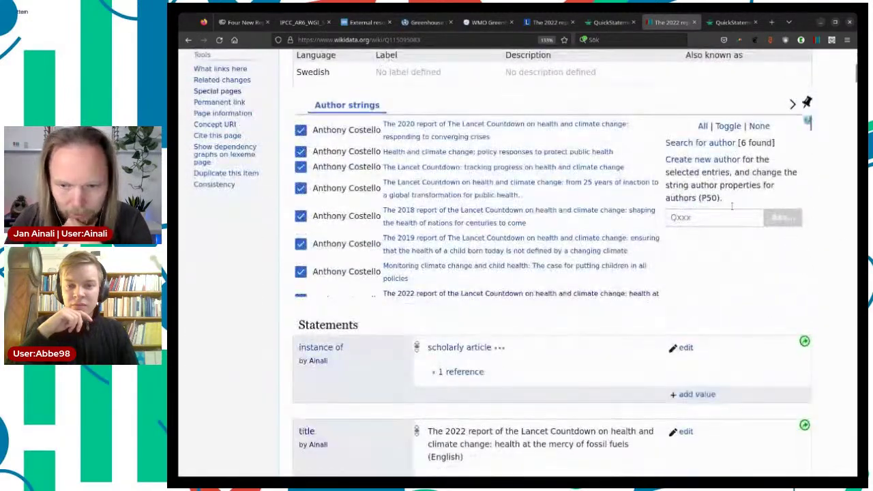
{"action": "scroll", "coordinate": [718, 211], "scroll_direction": "down", "scroll_amount": 10}
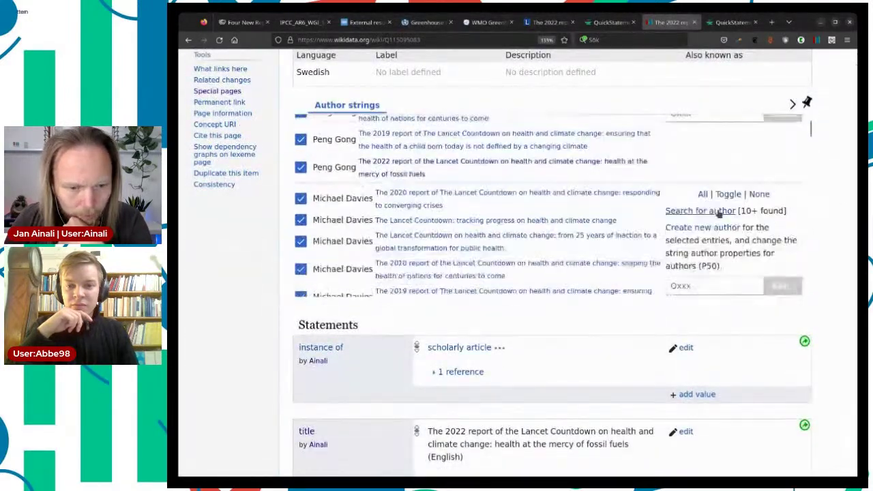
Go further through the Author strings entries and find the report's first author by searching the page for the given name.
{"action": "scroll", "coordinate": [718, 214], "scroll_direction": "down", "scroll_amount": 2}
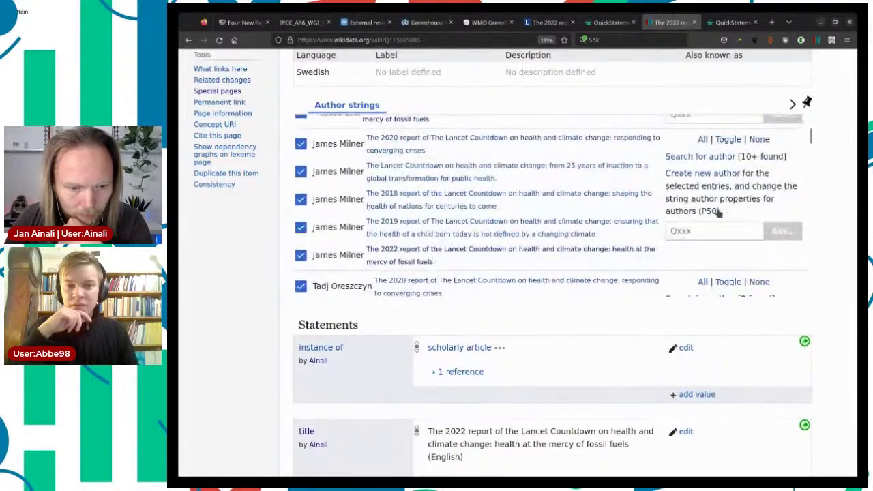
{"action": "scroll", "coordinate": [718, 213], "scroll_direction": "down", "scroll_amount": 1}
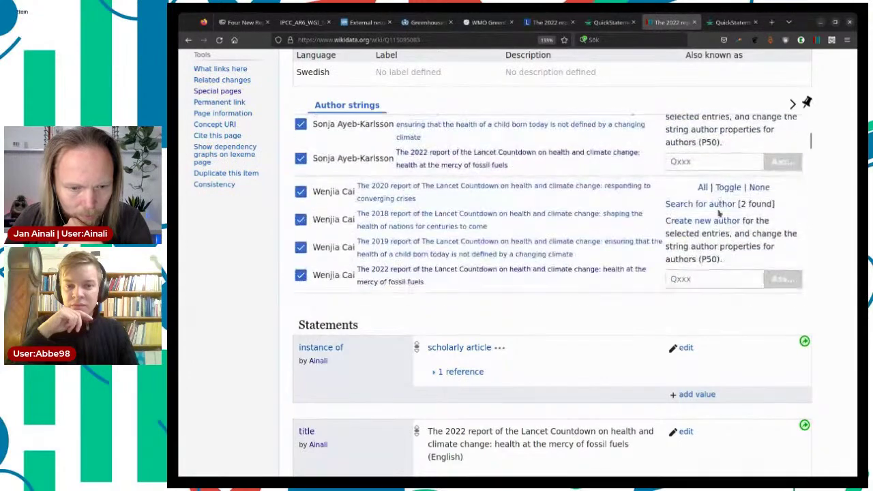
{"action": "scroll", "coordinate": [718, 214], "scroll_direction": "down", "scroll_amount": 6}
{"action": "scroll", "coordinate": [717, 213], "scroll_direction": "down", "scroll_amount": 3}
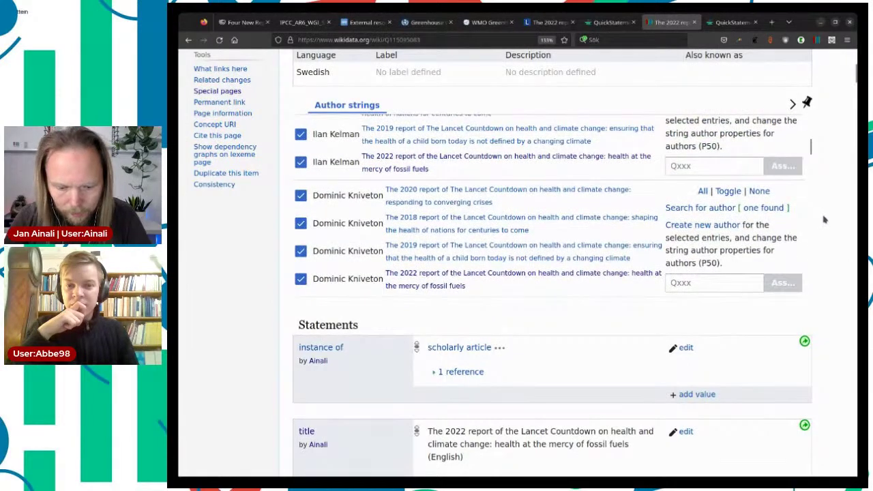
{"action": "key", "text": "ctrl+f"}
{"action": "type", "text": "marin"}
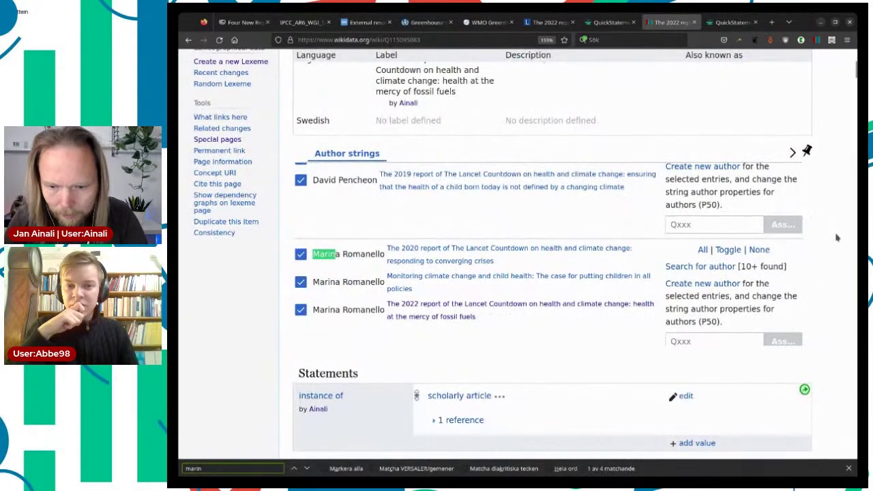
{"action": "scroll", "coordinate": [837, 237], "scroll_direction": "down", "scroll_amount": 2}
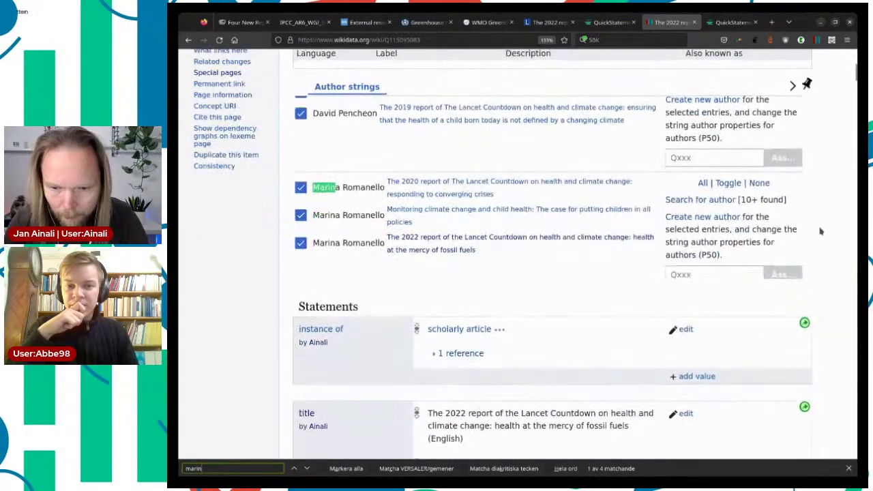
Search for existing items of the first author from the Author strings entry and check the list of matching human items.
{"action": "left_click", "coordinate": [716, 199]}
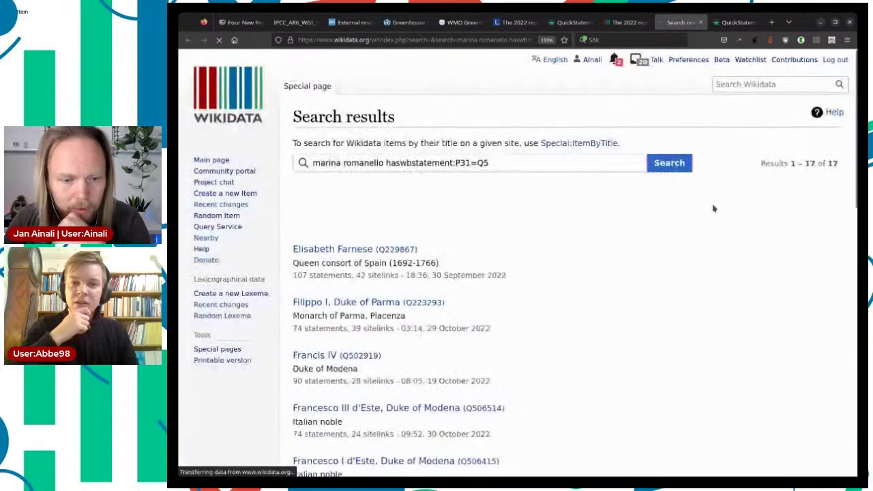
{"action": "scroll", "coordinate": [680, 260], "scroll_direction": "down", "scroll_amount": 5}
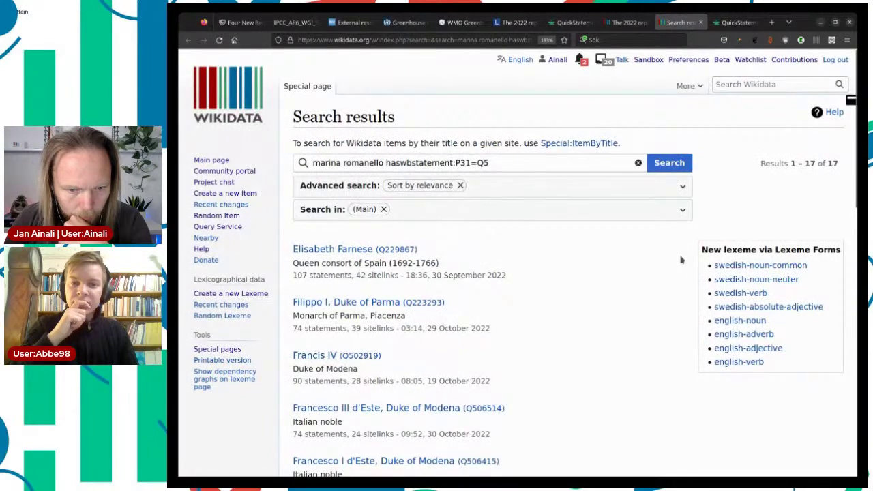
{"action": "scroll", "coordinate": [668, 257], "scroll_direction": "down", "scroll_amount": 3}
{"action": "scroll", "coordinate": [659, 254], "scroll_direction": "down", "scroll_amount": 9}
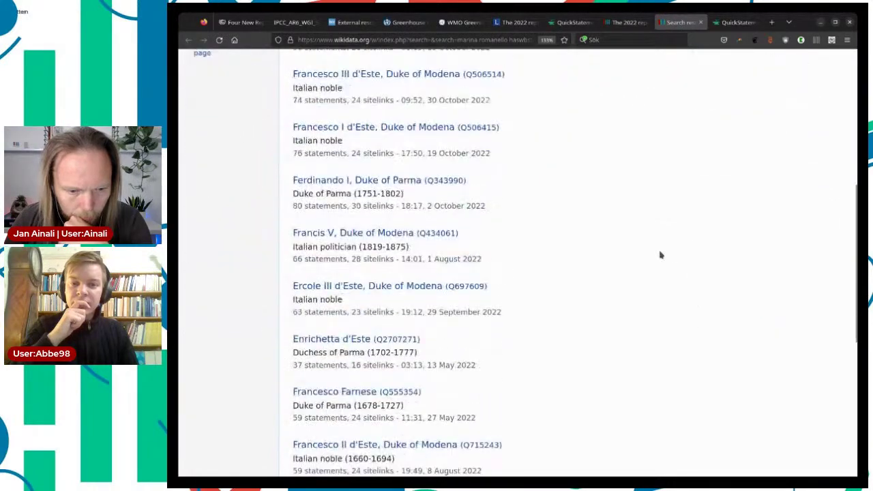
{"action": "scroll", "coordinate": [660, 255], "scroll_direction": "down", "scroll_amount": 3}
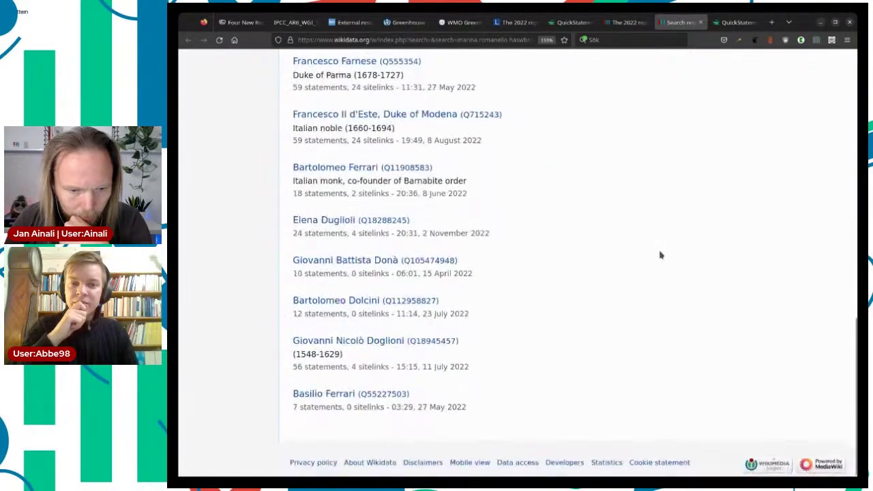
{"action": "scroll", "coordinate": [660, 255], "scroll_direction": "up", "scroll_amount": 15}
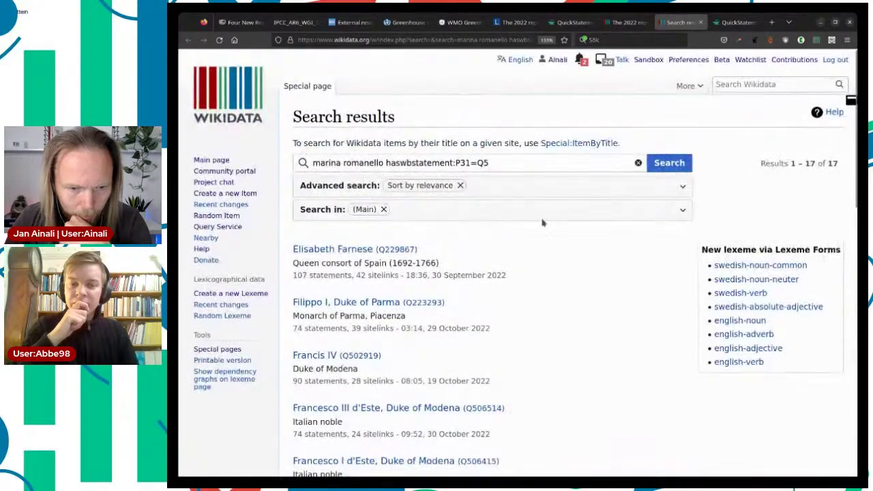
Remove the haswbstatement:P31=Q5 filter from the author's name query, search again and look through the broader results.
{"action": "left_click", "coordinate": [383, 163]}
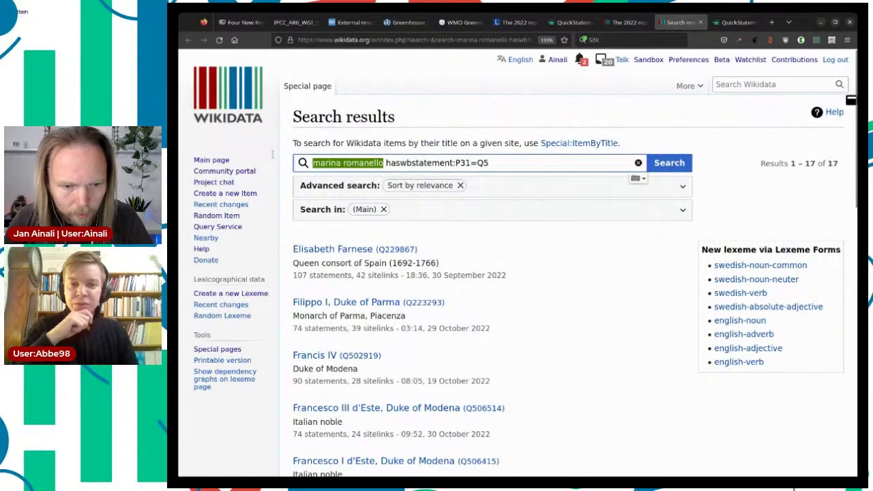
{"action": "left_click", "coordinate": [523, 167], "text": "shift"}
{"action": "key", "text": "BackSpace"}
{"action": "left_click", "coordinate": [660, 166]}
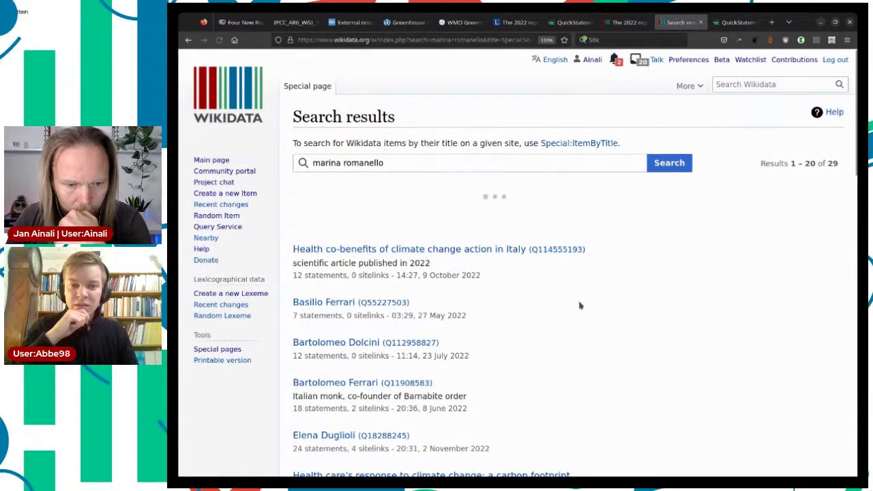
{"action": "scroll", "coordinate": [578, 305], "scroll_direction": "down", "scroll_amount": 4}
{"action": "scroll", "coordinate": [578, 305], "scroll_direction": "down", "scroll_amount": 2}
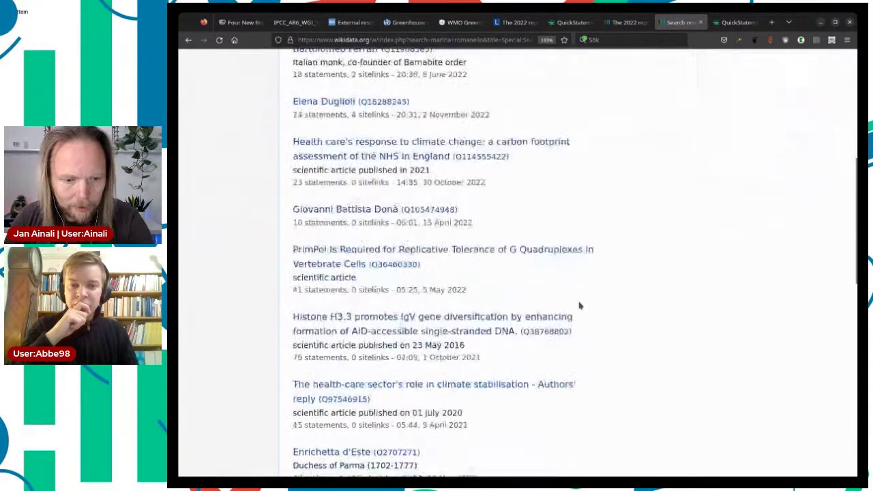
{"action": "scroll", "coordinate": [581, 298], "scroll_direction": "up", "scroll_amount": 8}
Look up the author's name in the Wikidata site search to check the suggested items for a match.
{"action": "left_click", "coordinate": [729, 85]}
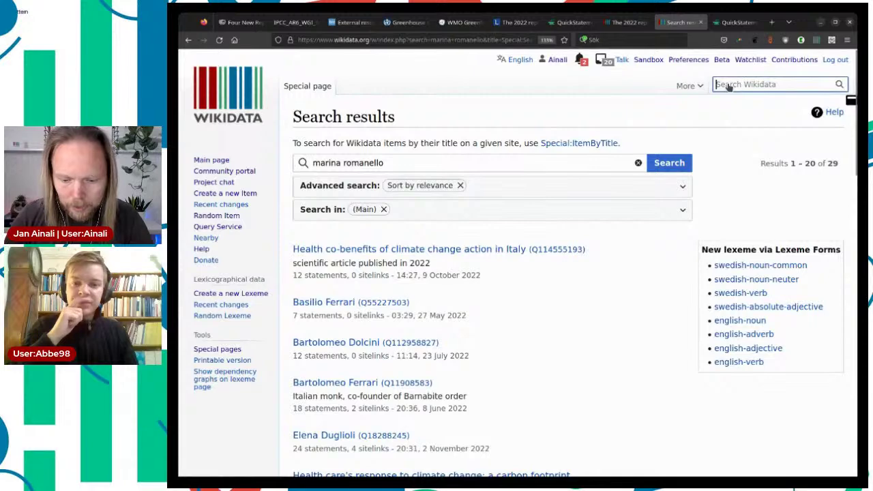
{"action": "type", "text": "Marina "}
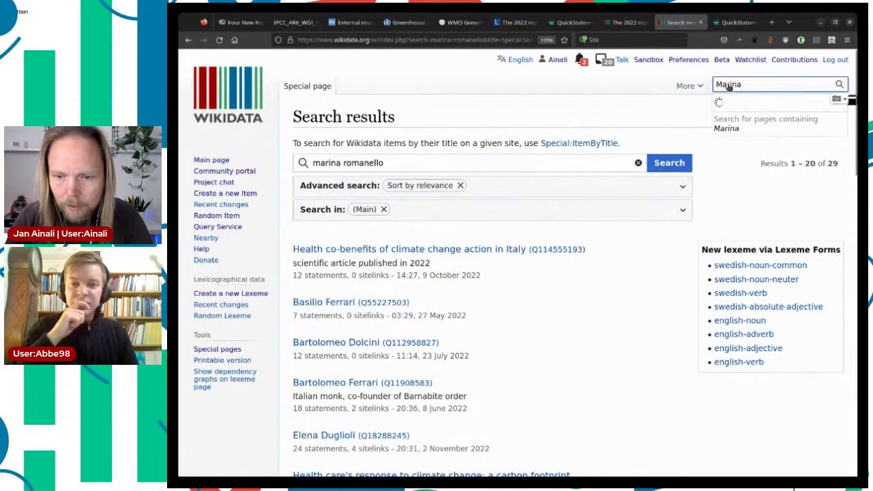
{"action": "type", "text": "rom"}
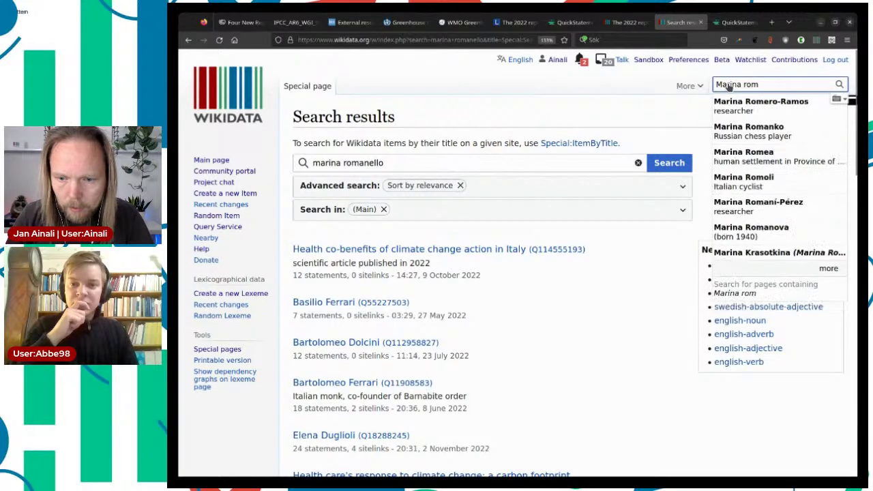
{"action": "type", "text": "ane"}
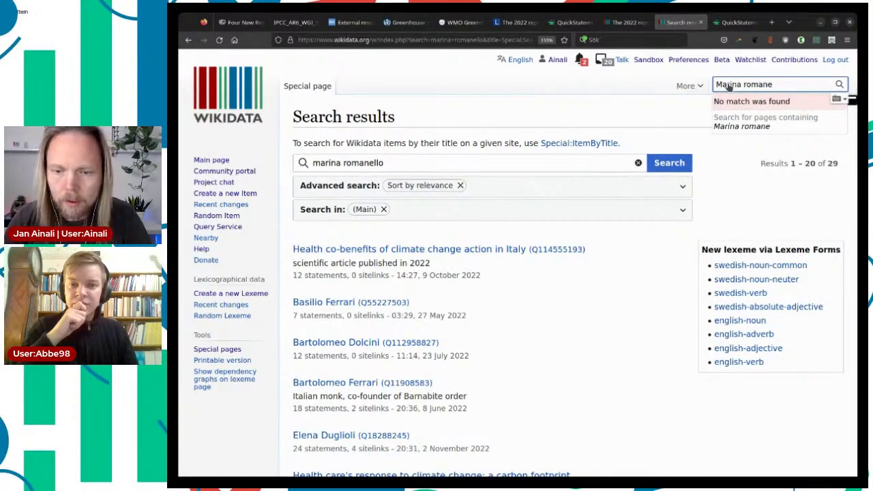
{"action": "left_click", "coordinate": [682, 296]}
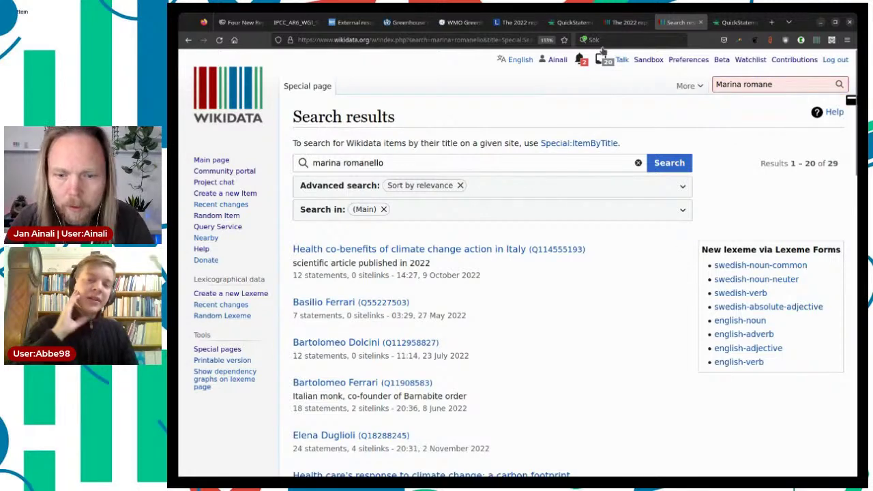
On the report's item, create a new author item from the first author's three selected paper entries in Author strings.
{"action": "left_click", "coordinate": [622, 23]}
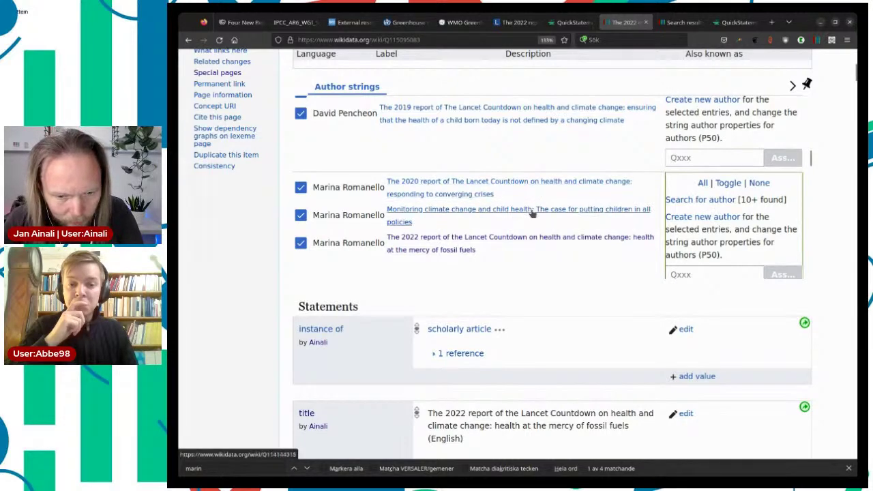
{"action": "scroll", "coordinate": [531, 212], "scroll_direction": "down", "scroll_amount": 2}
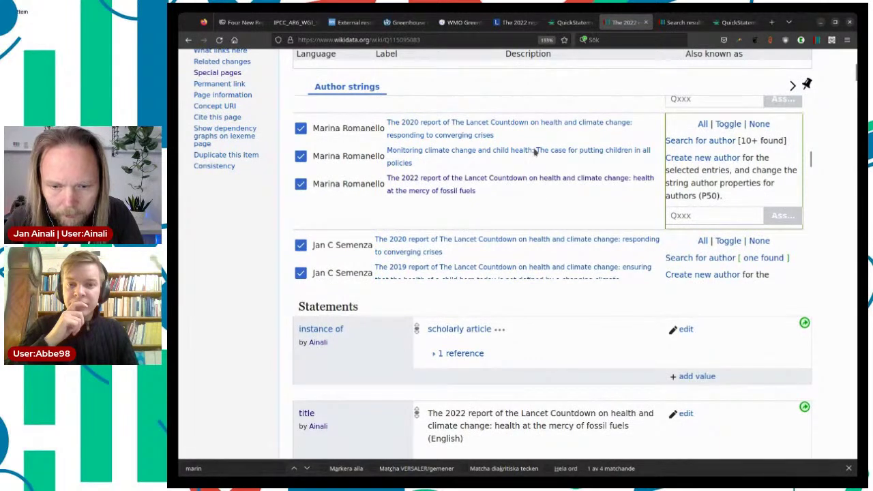
{"action": "left_click", "coordinate": [714, 162]}
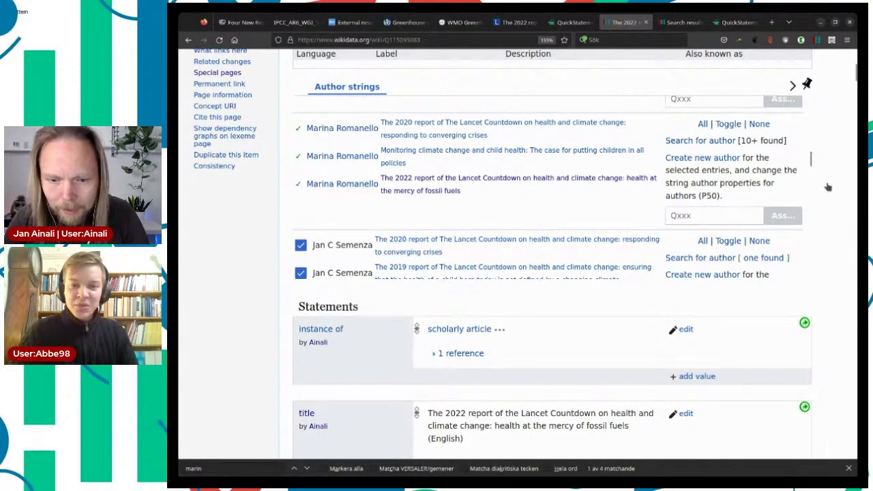
Open the new author item and examine its label, description, instance of and occupation statements, and its Author strings entries.
{"action": "middle_click", "coordinate": [350, 129]}
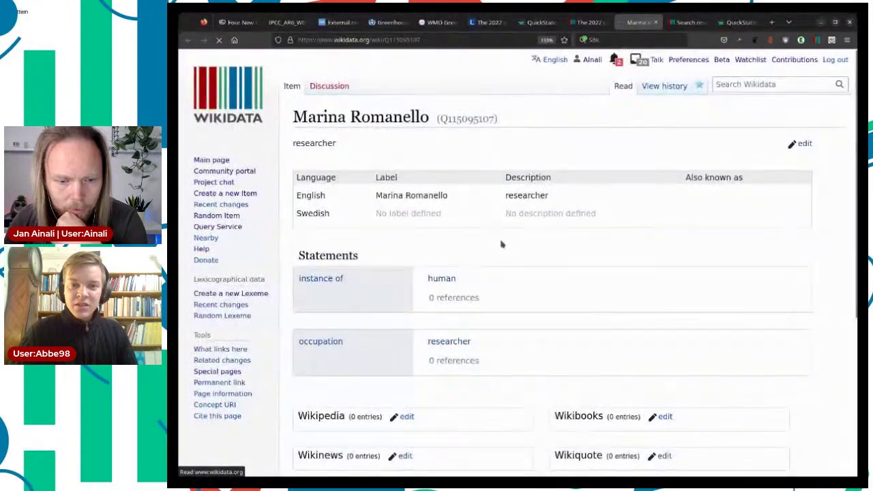
{"action": "scroll", "coordinate": [500, 244], "scroll_direction": "down", "scroll_amount": 3}
{"action": "scroll", "coordinate": [501, 244], "scroll_direction": "up", "scroll_amount": 2}
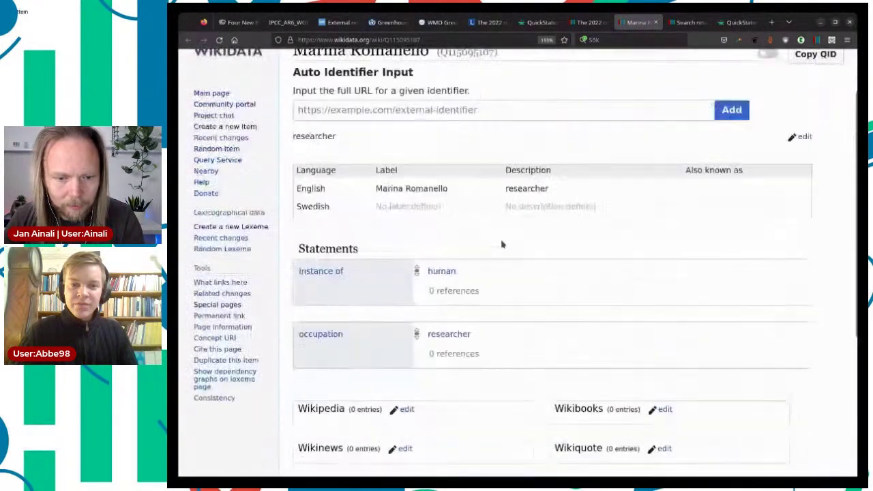
{"action": "scroll", "coordinate": [501, 243], "scroll_direction": "down", "scroll_amount": 2}
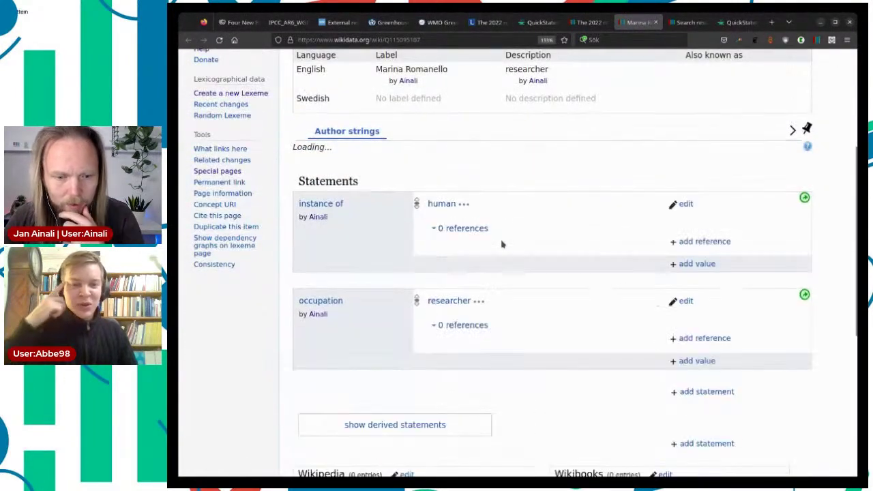
{"action": "scroll", "coordinate": [501, 243], "scroll_direction": "up", "scroll_amount": 1}
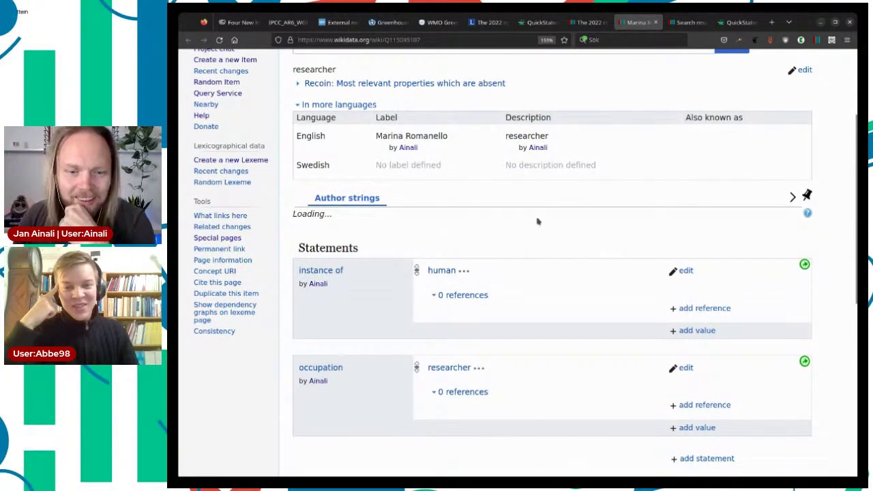
{"action": "scroll", "coordinate": [537, 221], "scroll_direction": "down", "scroll_amount": 2}
{"action": "scroll", "coordinate": [538, 221], "scroll_direction": "up", "scroll_amount": 2}
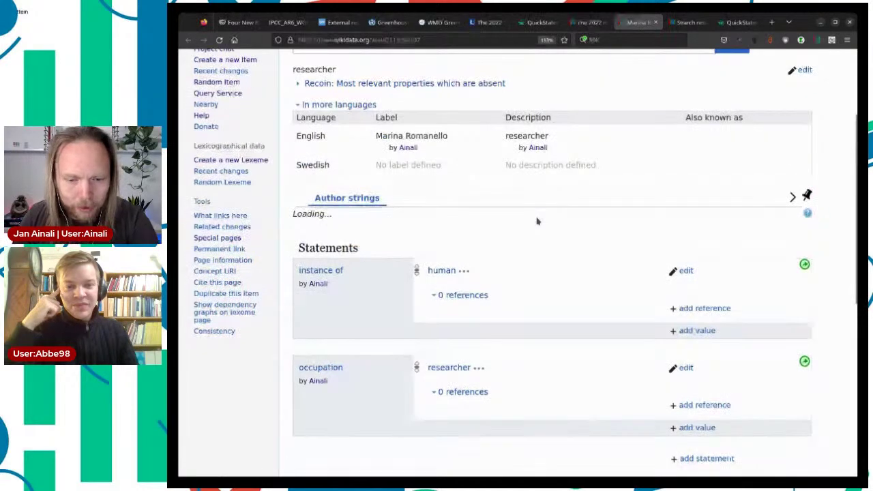
{"action": "scroll", "coordinate": [537, 221], "scroll_direction": "down", "scroll_amount": 2}
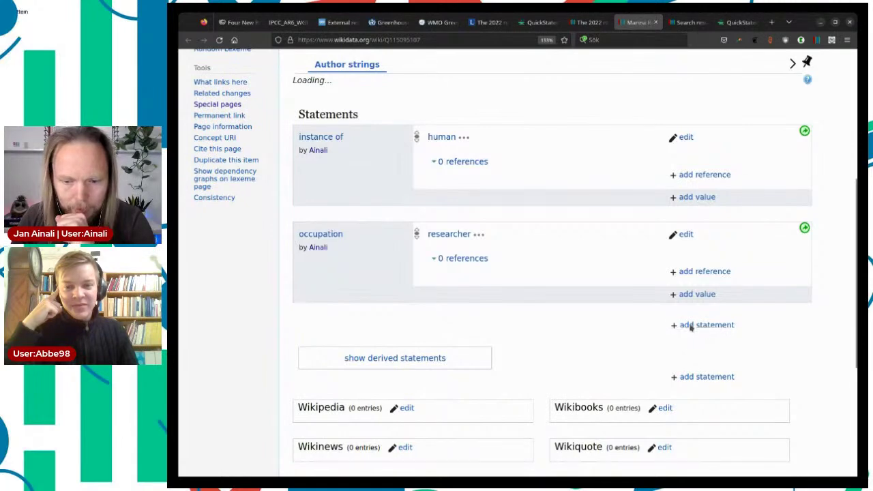
{"action": "scroll", "coordinate": [652, 305], "scroll_direction": "down", "scroll_amount": 1}
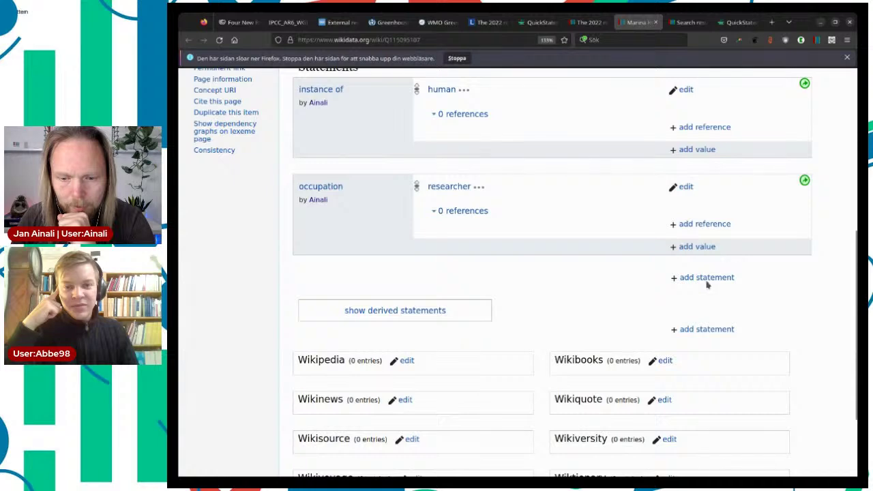
{"action": "scroll", "coordinate": [712, 280], "scroll_direction": "down", "scroll_amount": 1}
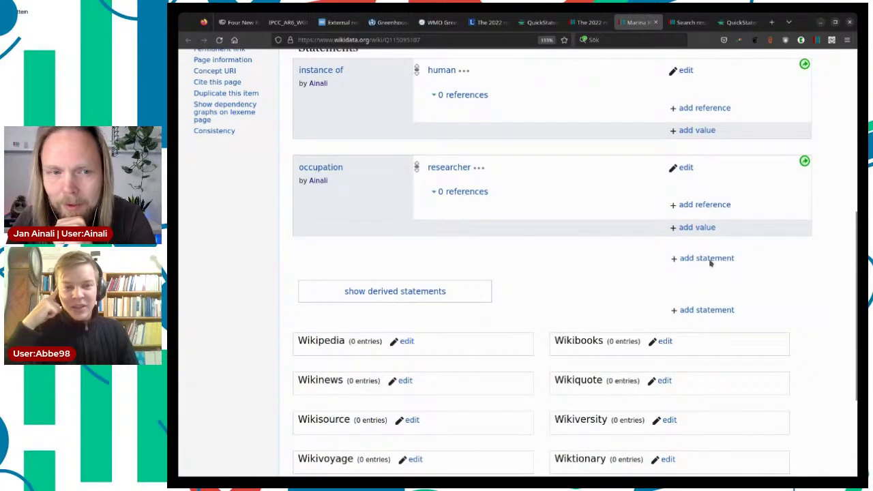
{"action": "scroll", "coordinate": [775, 274], "scroll_direction": "up", "scroll_amount": 2}
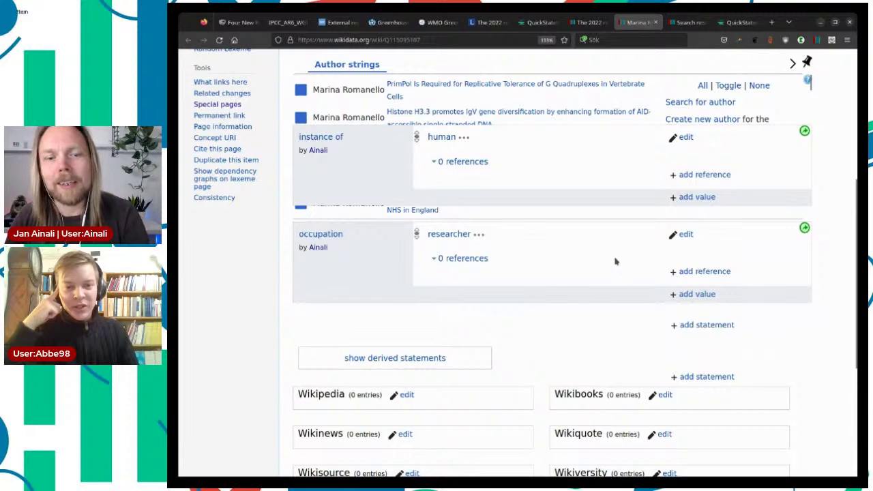
{"action": "scroll", "coordinate": [603, 227], "scroll_direction": "up", "scroll_amount": 4}
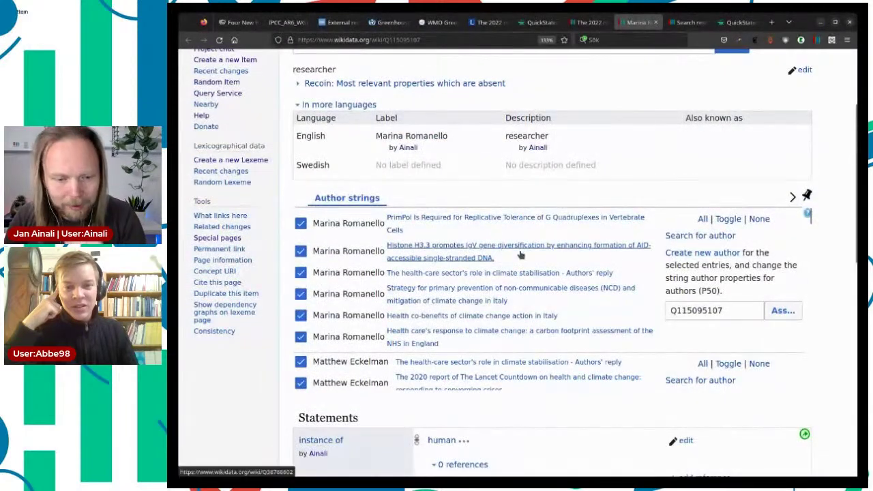
Add a given name statement with the author's first name to the new author item and publish it.
{"action": "scroll", "coordinate": [825, 298], "scroll_direction": "down", "scroll_amount": 5}
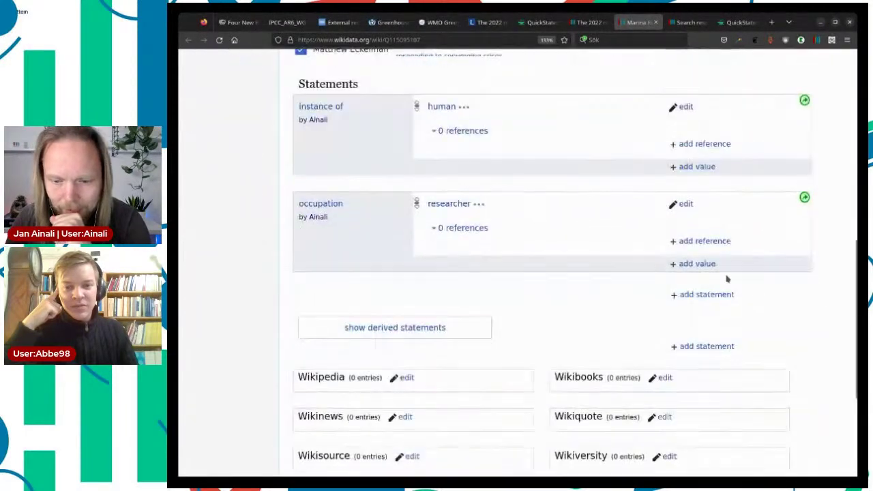
{"action": "left_click", "coordinate": [696, 299]}
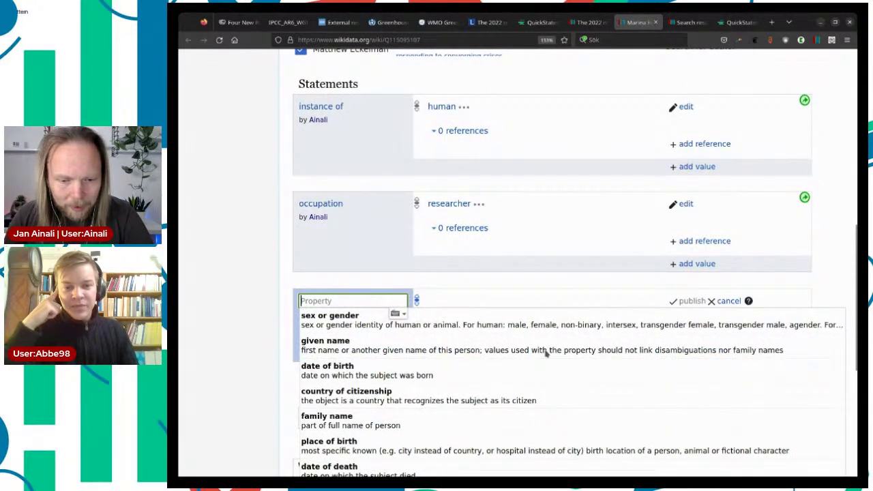
{"action": "left_click", "coordinate": [348, 346]}
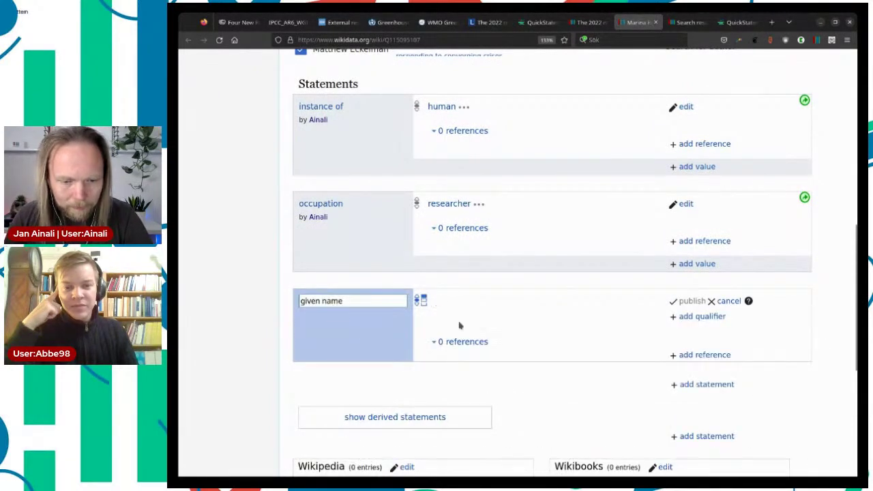
{"action": "type", "text": "Marina"}
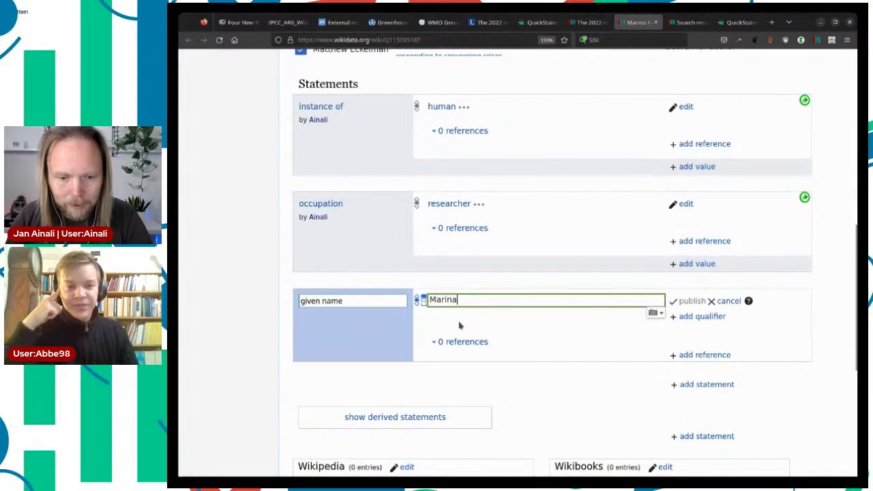
{"action": "left_click", "coordinate": [545, 343]}
{"action": "left_click", "coordinate": [673, 301]}
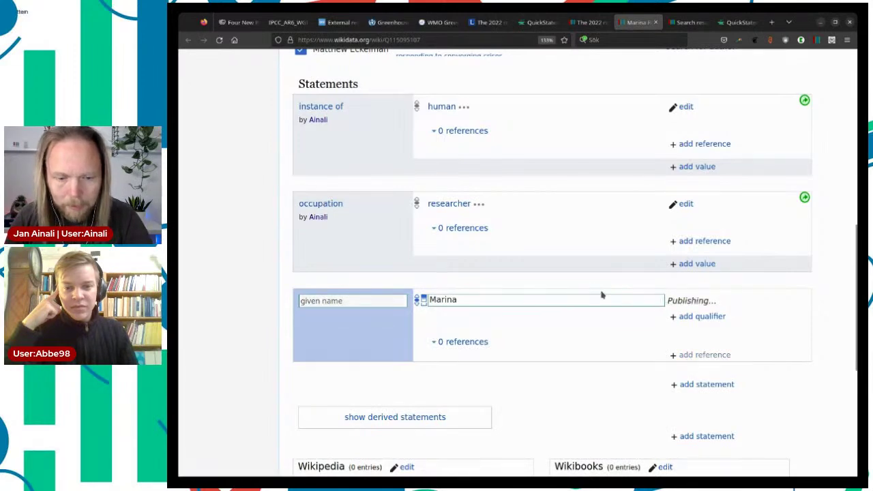
Add a family name statement with the author's surname to the author item and publish it.
{"action": "scroll", "coordinate": [614, 290], "scroll_direction": "down", "scroll_amount": 3}
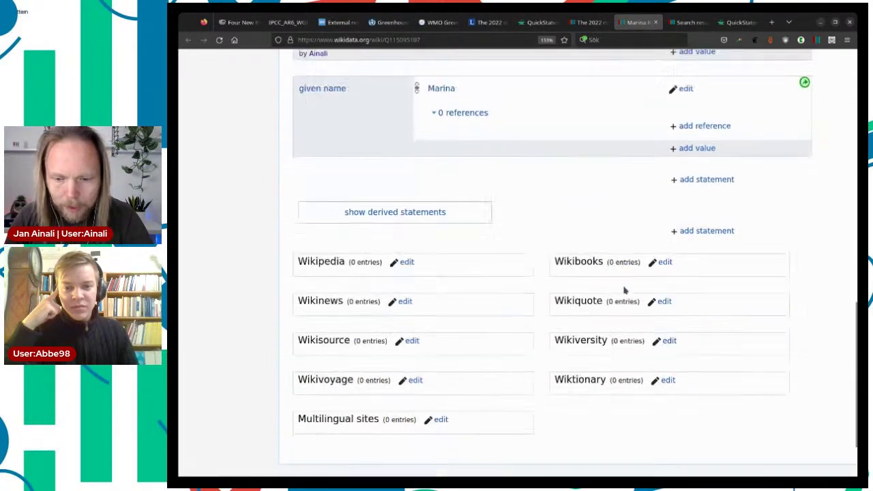
{"action": "left_click", "coordinate": [699, 180]}
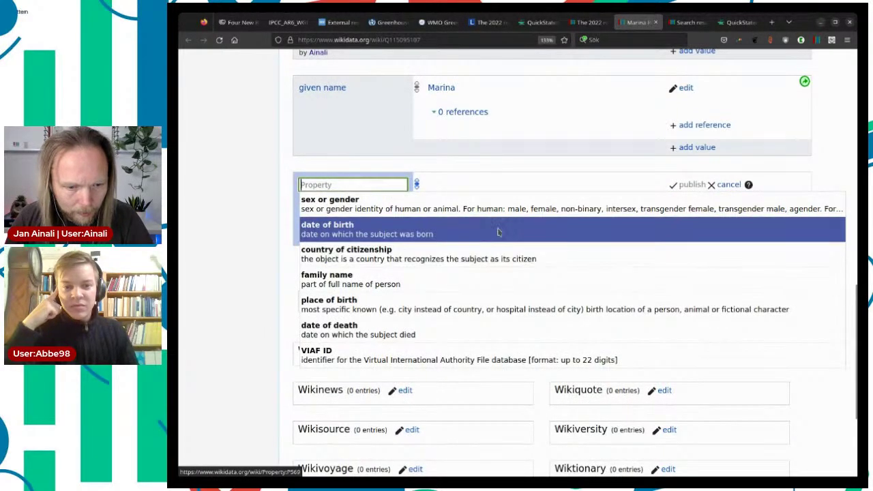
{"action": "left_click", "coordinate": [495, 279]}
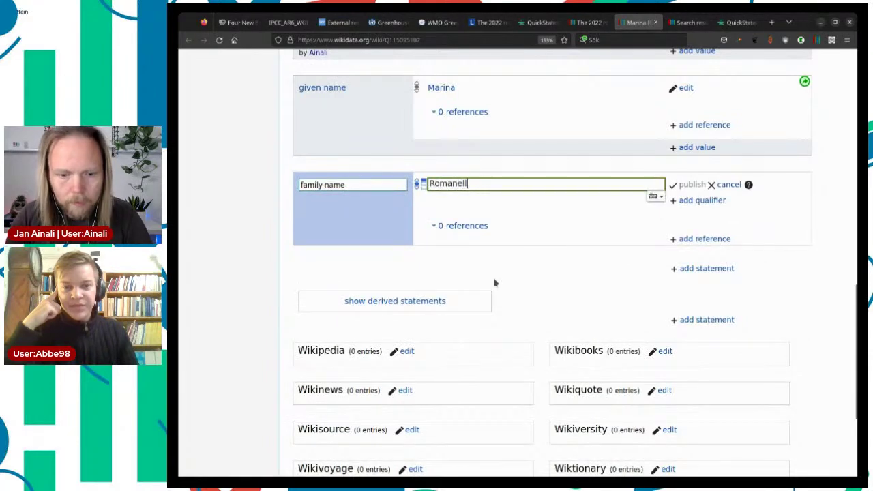
{"action": "type", "text": "Romanello"}
{"action": "left_click", "coordinate": [618, 222]}
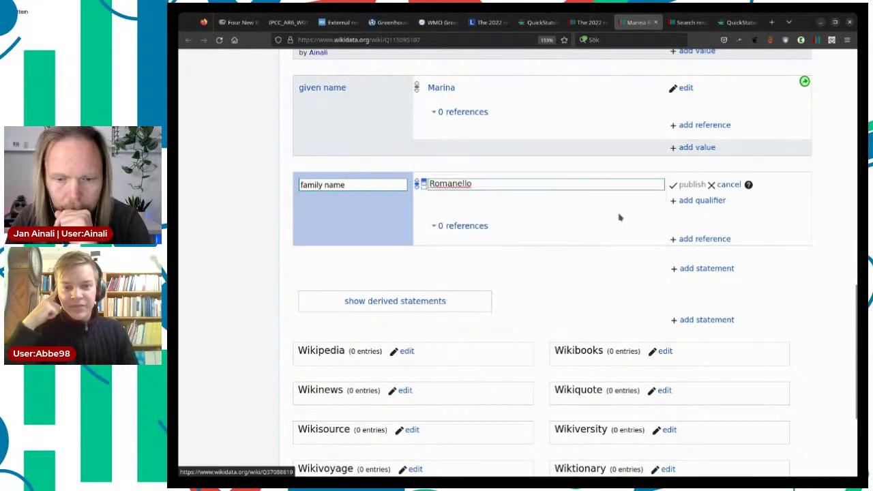
{"action": "left_click", "coordinate": [690, 185]}
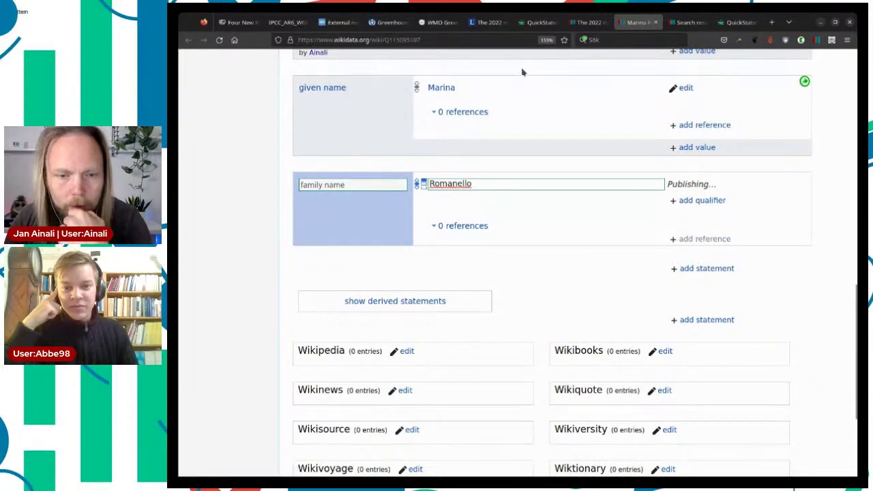
On the Lancet article page, view the first author's correspondence details to check the affiliation.
{"action": "left_click", "coordinate": [489, 23]}
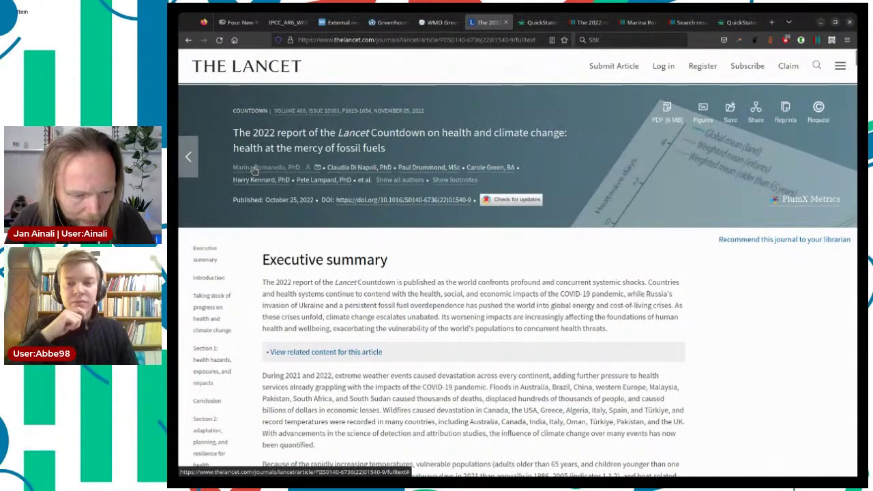
{"action": "key", "text": "Tab"}
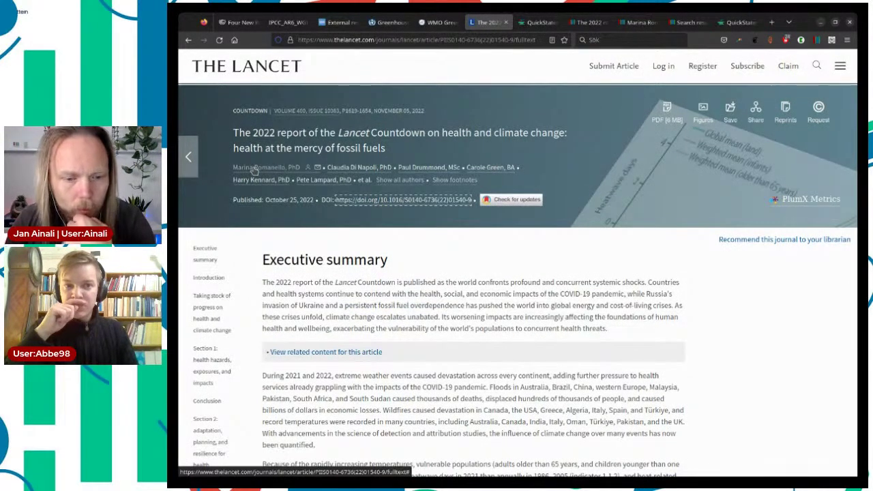
{"action": "left_click", "coordinate": [254, 169]}
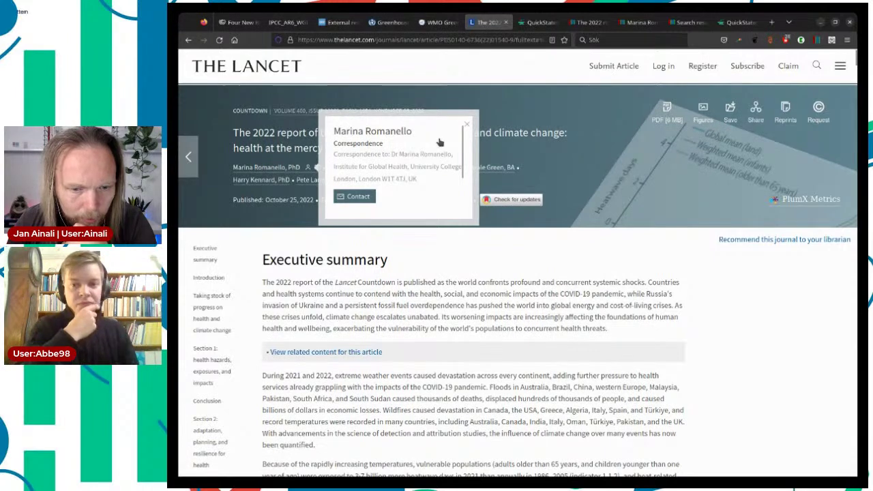
{"action": "left_click", "coordinate": [380, 158]}
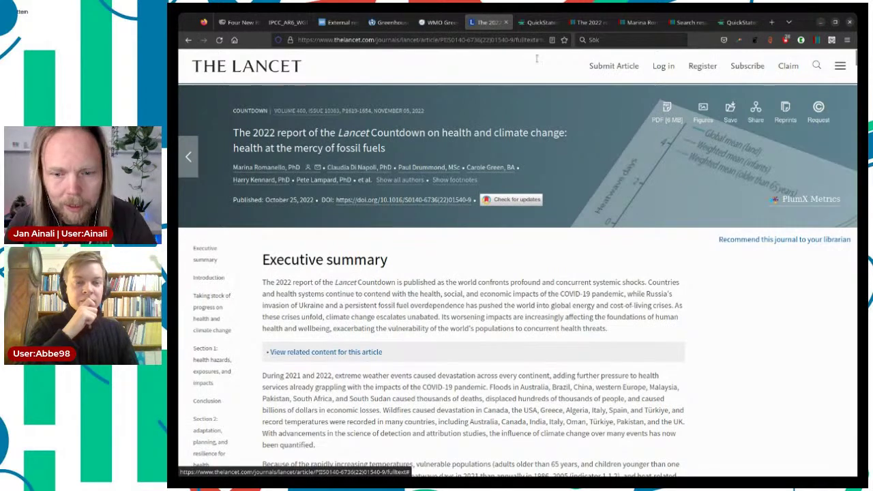
Open orcid.org, search the registry for the author's full name and look through the results.
{"action": "left_click", "coordinate": [774, 23]}
{"action": "type", "text": "orcid"}
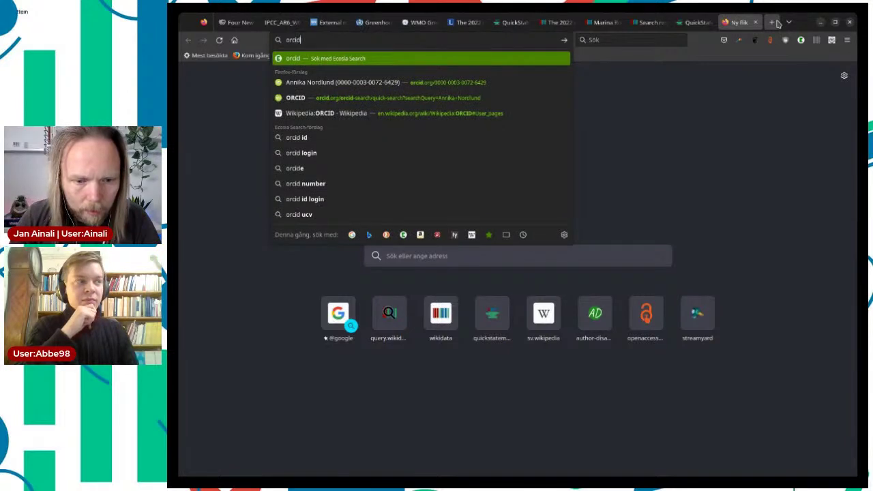
{"action": "type", "text": ".org"}
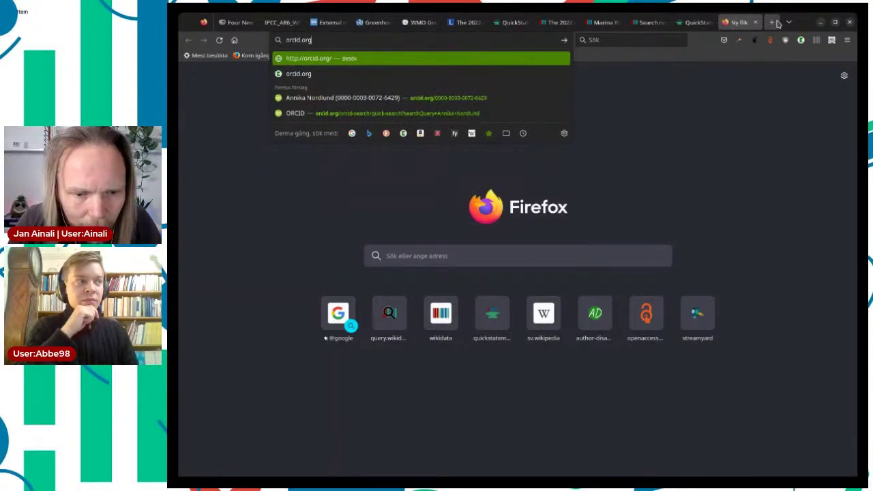
{"action": "key", "text": "Return"}
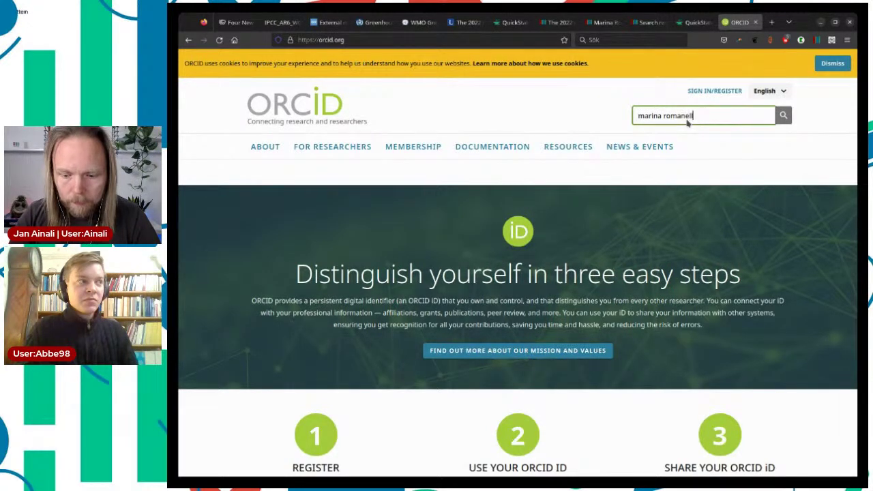
{"action": "left_click", "coordinate": [787, 115]}
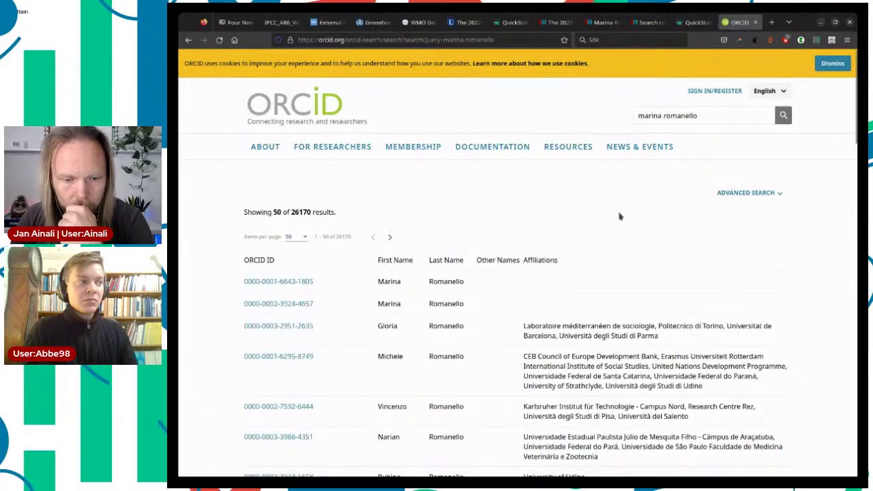
{"action": "scroll", "coordinate": [619, 217], "scroll_direction": "down", "scroll_amount": 3}
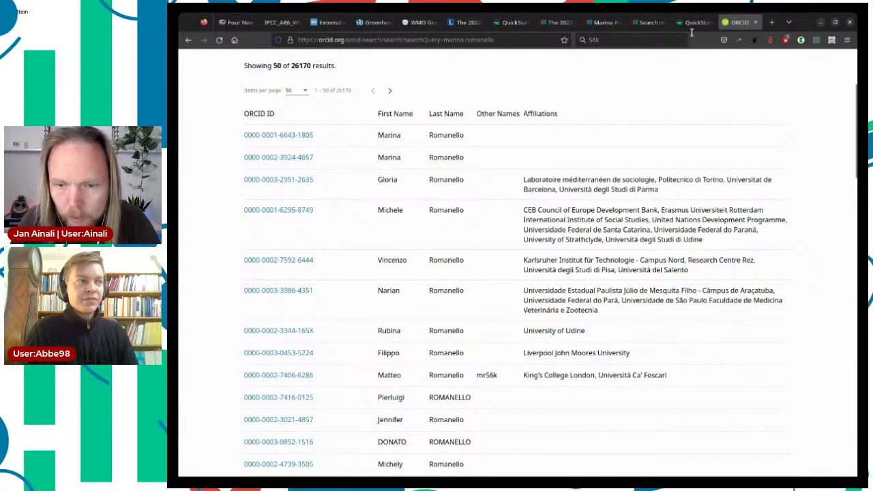
Recheck the author's affiliation on the Lancet article and inspect the two ORCID records that carry the author's exact name.
{"action": "left_click", "coordinate": [454, 28]}
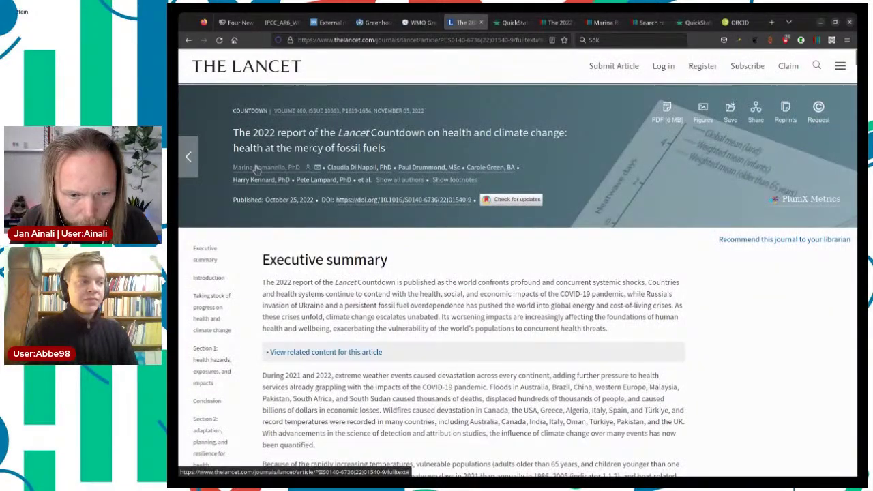
{"action": "left_click", "coordinate": [262, 167]}
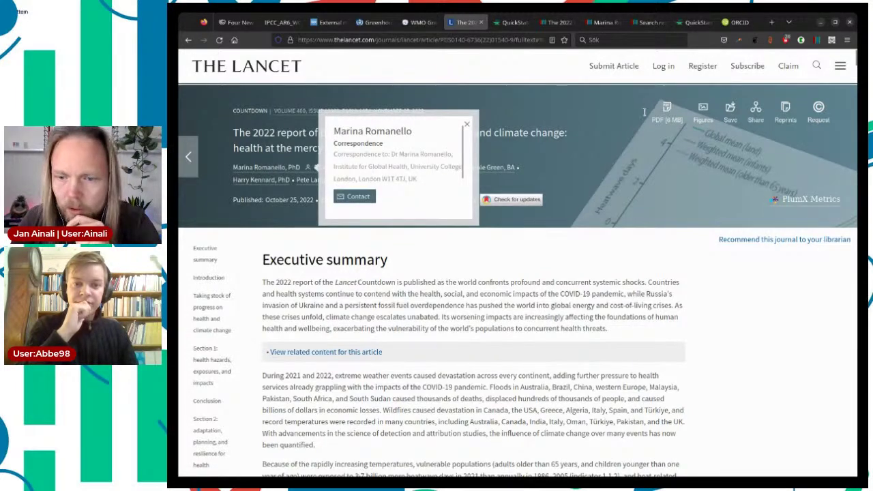
{"action": "left_click", "coordinate": [739, 23]}
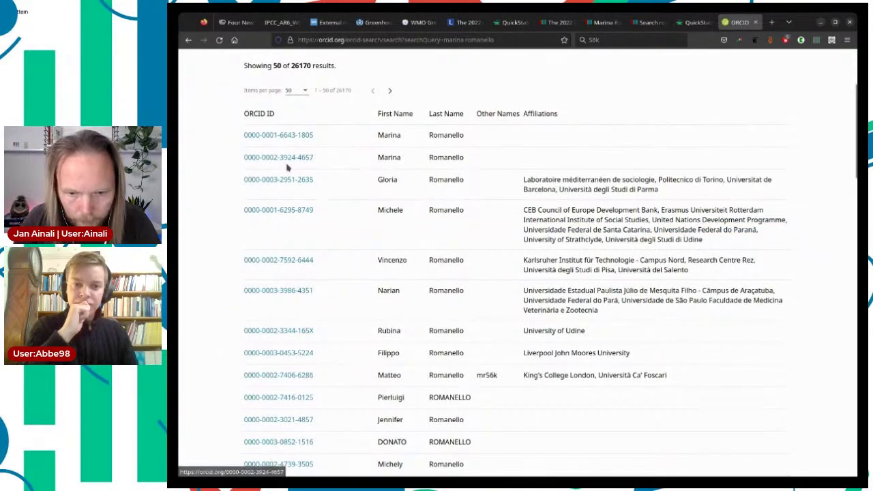
{"action": "scroll", "coordinate": [545, 243], "scroll_direction": "down", "scroll_amount": 3}
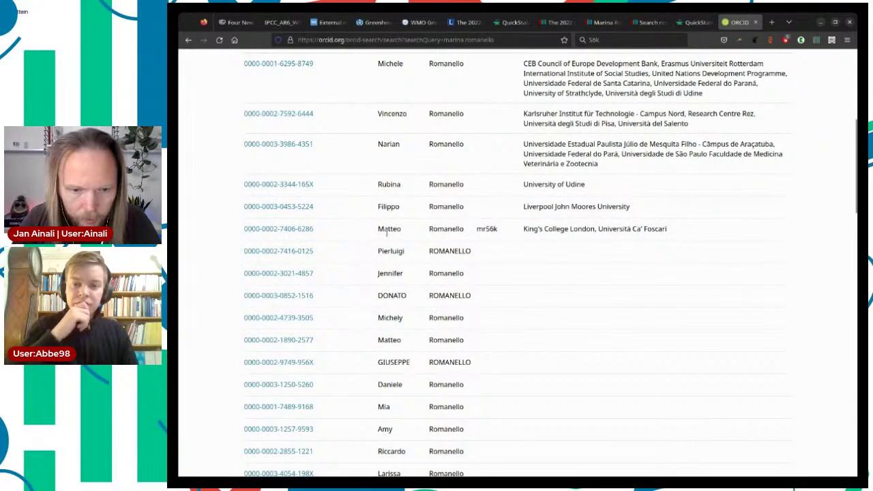
{"action": "scroll", "coordinate": [393, 216], "scroll_direction": "up", "scroll_amount": 3}
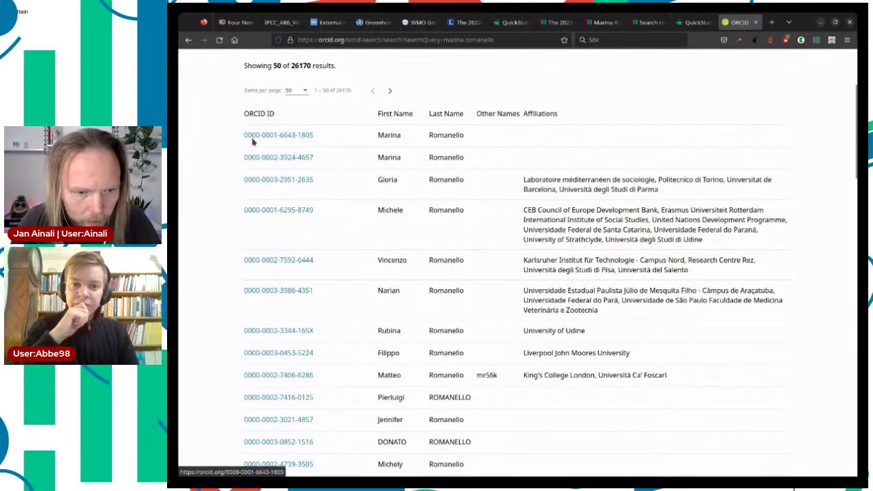
{"action": "left_click", "coordinate": [266, 158]}
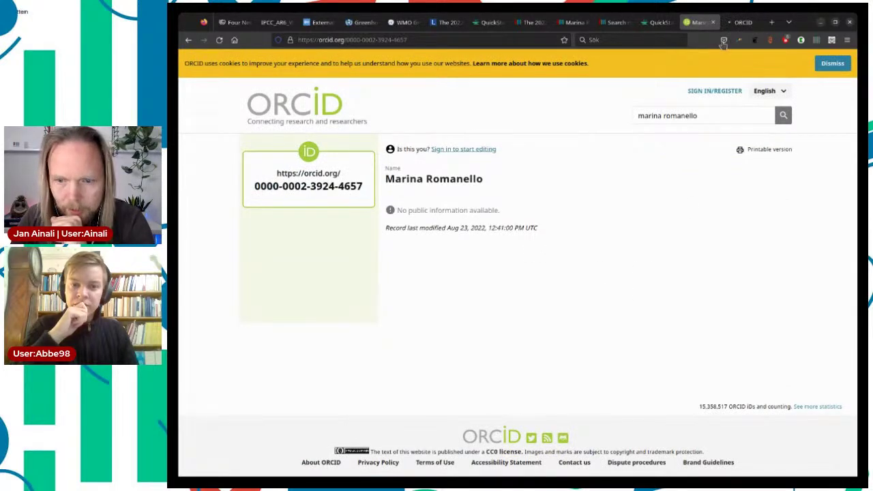
{"action": "left_click", "coordinate": [740, 22]}
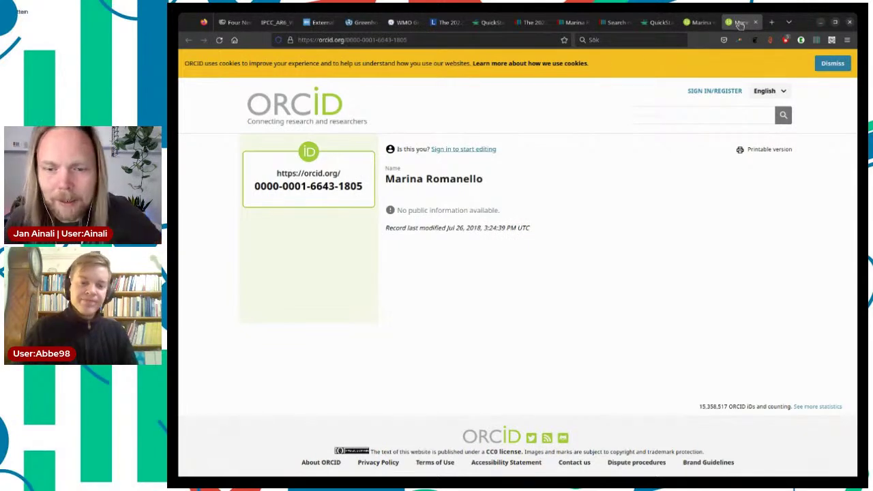
Review the author item's statements on Wikidata and look through the author name string entries on the report's item.
{"action": "left_click", "coordinate": [568, 26]}
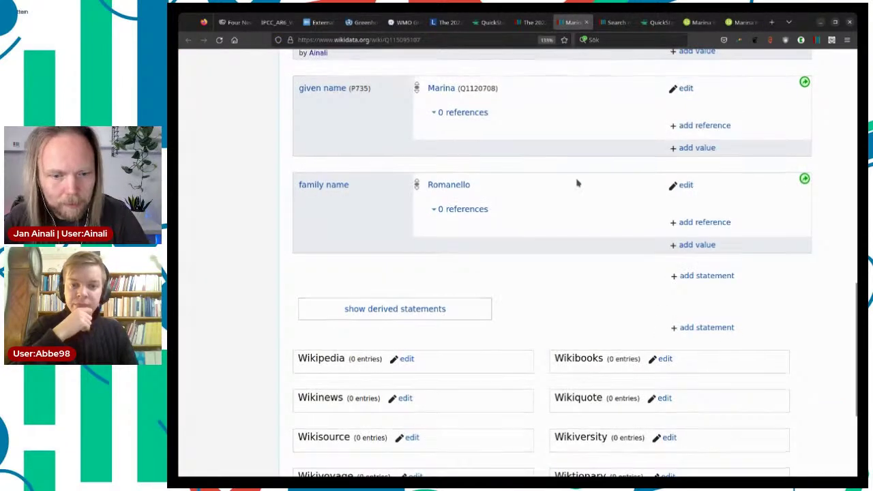
{"action": "scroll", "coordinate": [575, 182], "scroll_direction": "up", "scroll_amount": 4}
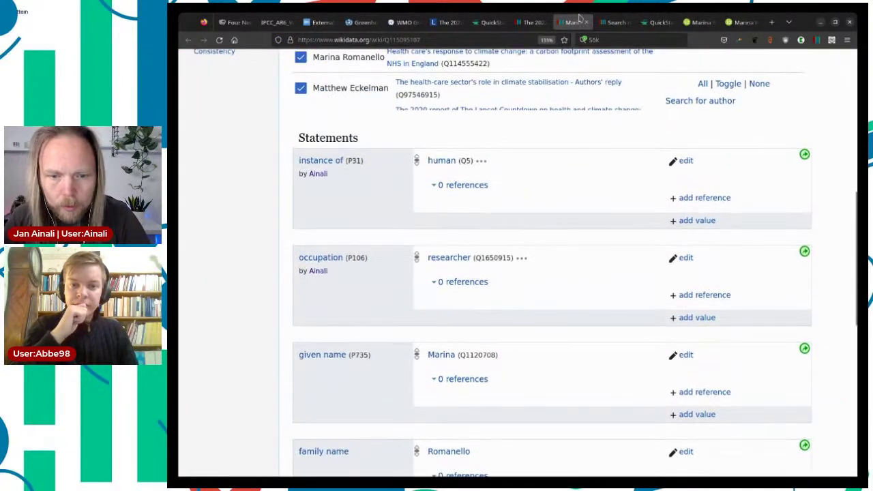
{"action": "left_click", "coordinate": [530, 22]}
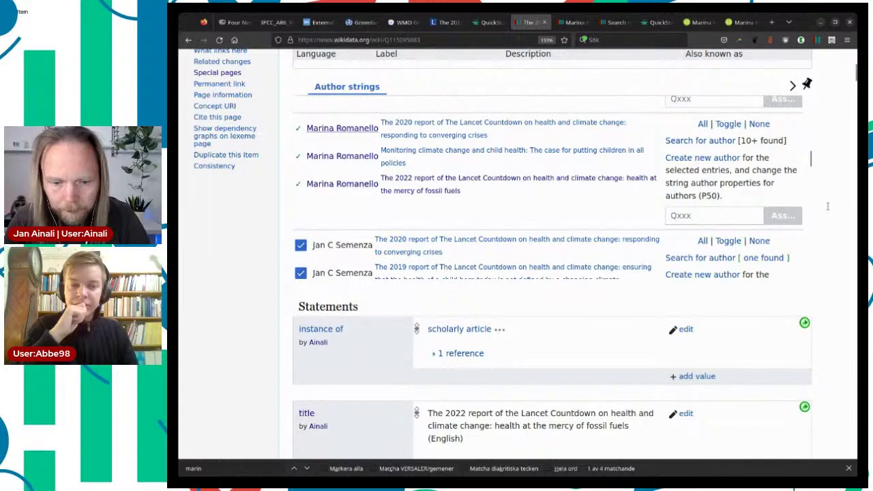
{"action": "scroll", "coordinate": [827, 206], "scroll_direction": "down", "scroll_amount": 7}
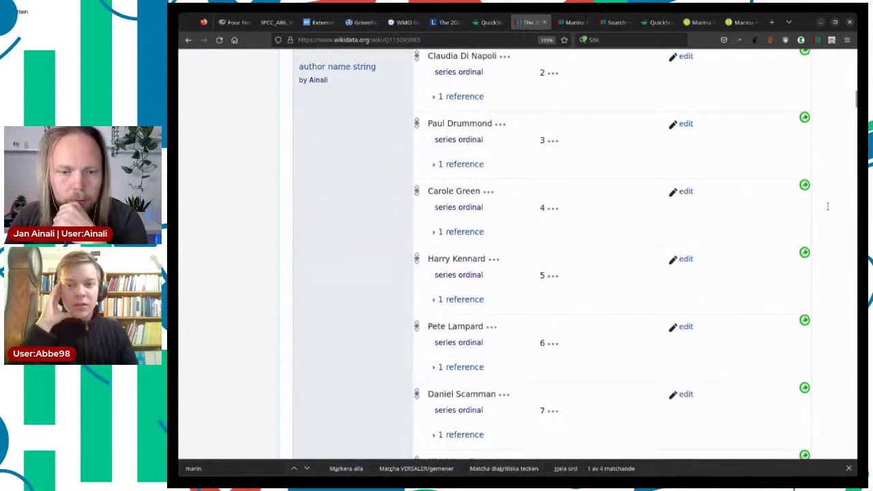
{"action": "scroll", "coordinate": [827, 205], "scroll_direction": "up", "scroll_amount": 6}
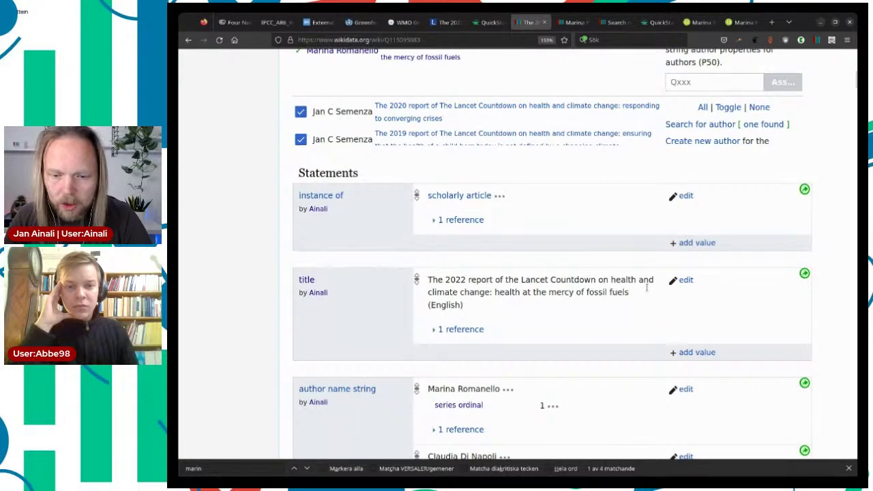
{"action": "scroll", "coordinate": [646, 287], "scroll_direction": "down", "scroll_amount": 16}
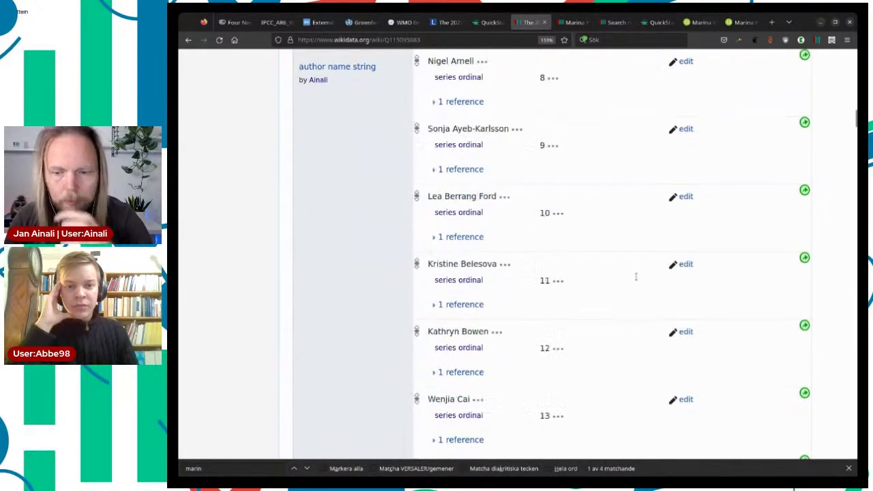
{"action": "scroll", "coordinate": [635, 278], "scroll_direction": "down", "scroll_amount": 20}
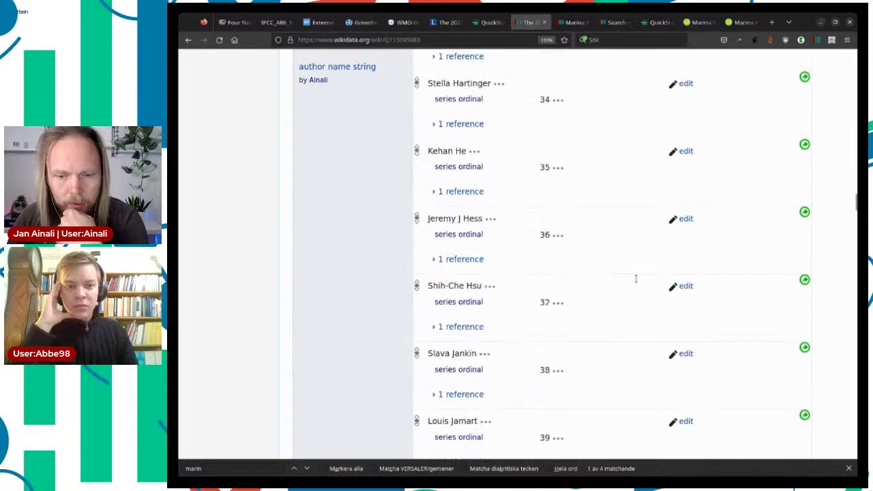
Return to the author's Wikidata item, search Wikidata for "health and cli" and look through the suggestions.
{"action": "left_click", "coordinate": [572, 22]}
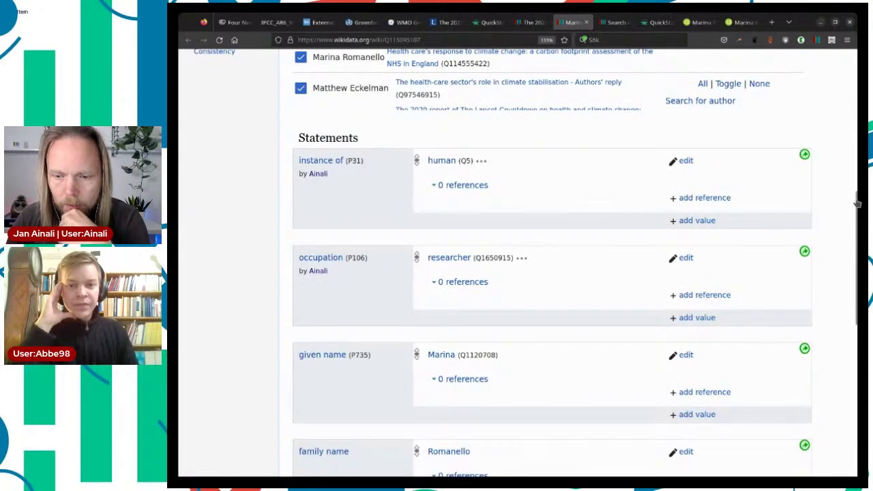
{"action": "left_click_drag", "start_coordinate": [851, 201], "coordinate": [850, 100]}
{"action": "left_click", "coordinate": [738, 84]}
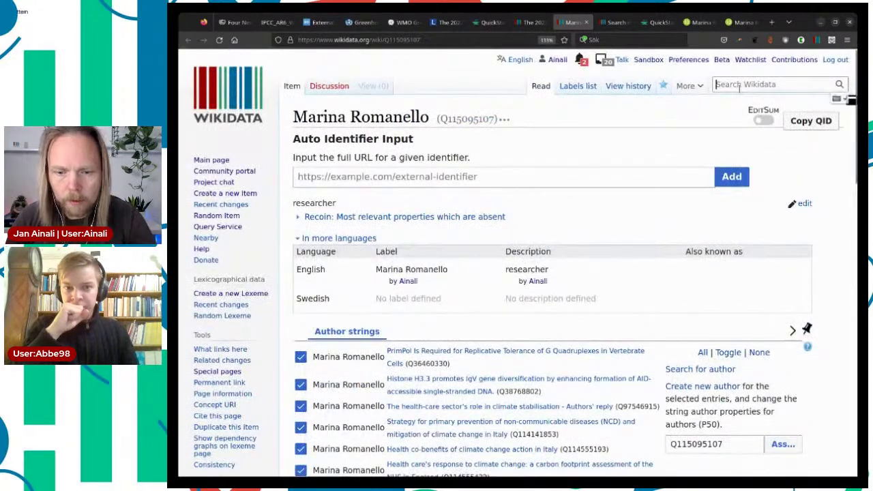
{"action": "type", "text": "healt and cl"}
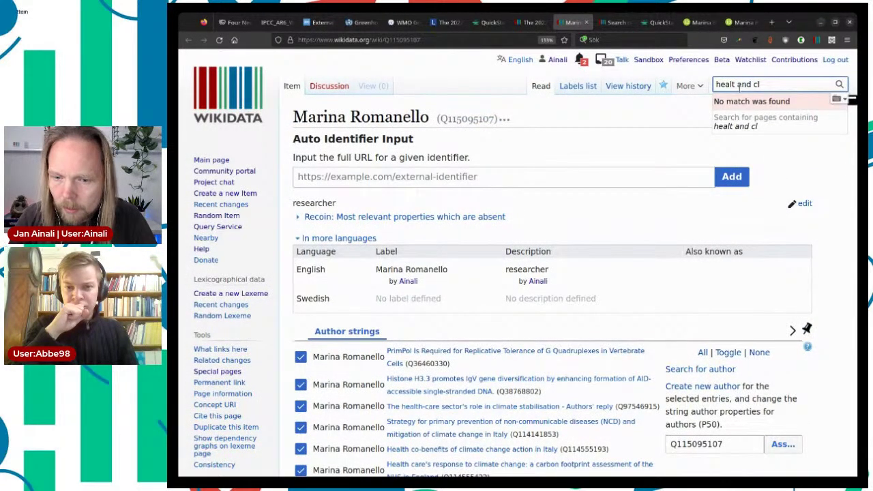
{"action": "key", "text": "BackSpace"}
{"action": "key", "text": "BackSpace"}
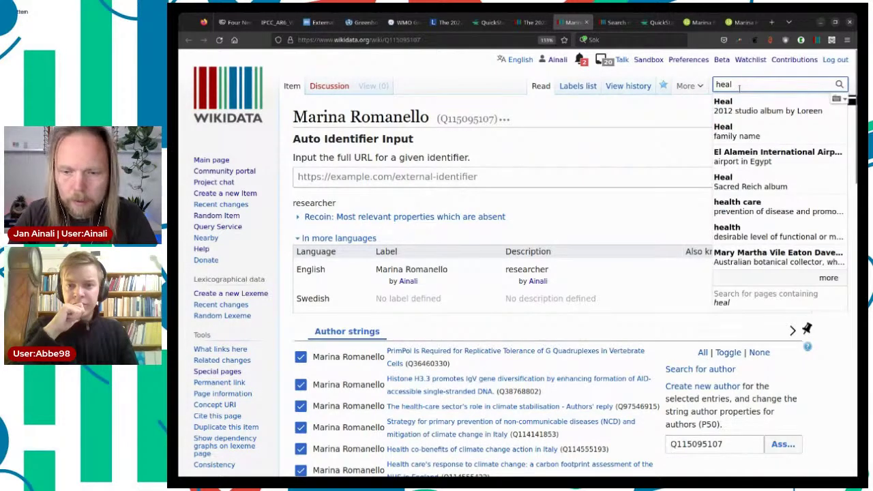
{"action": "type", "text": "and cl"}
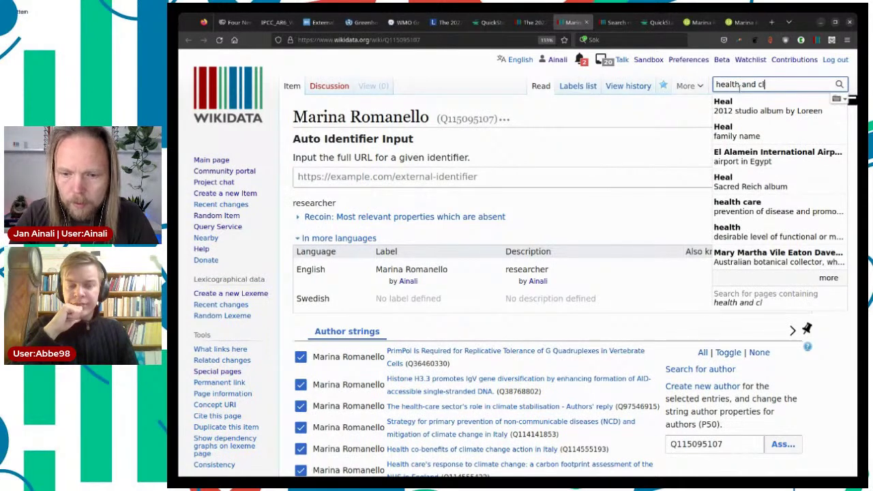
{"action": "type", "text": "i"}
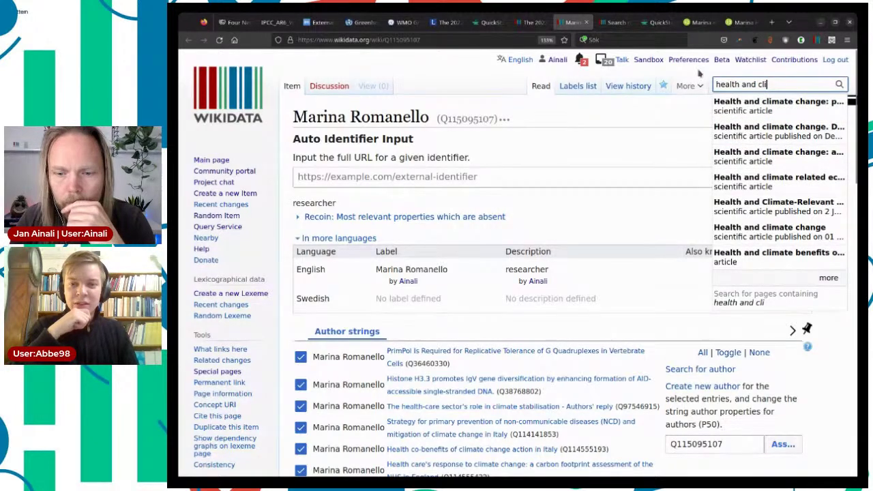
{"action": "triple_click", "coordinate": [735, 81]}
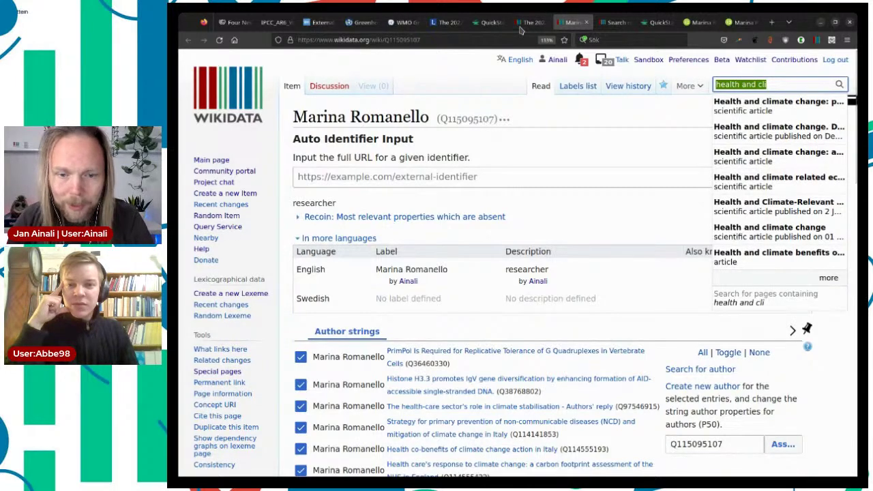
On the Lancet article, close the correspondence details and skim the executive summary down to the Introduction.
{"action": "left_click", "coordinate": [439, 23]}
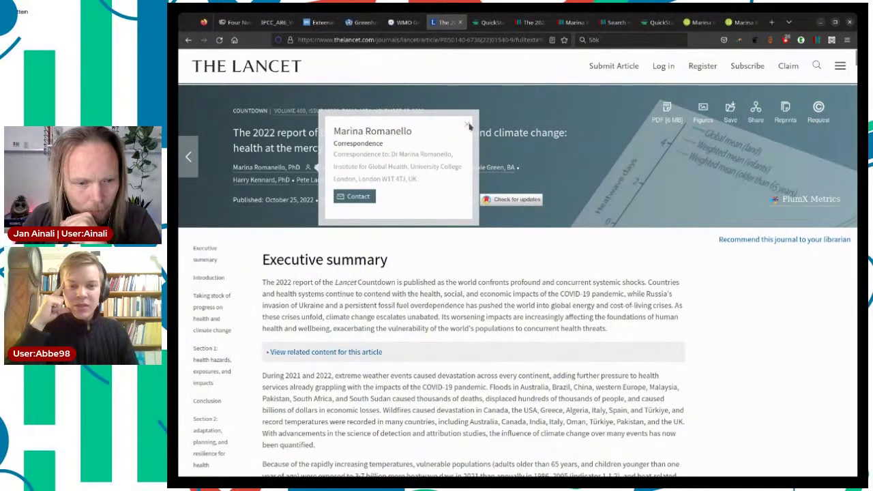
{"action": "left_click", "coordinate": [466, 124]}
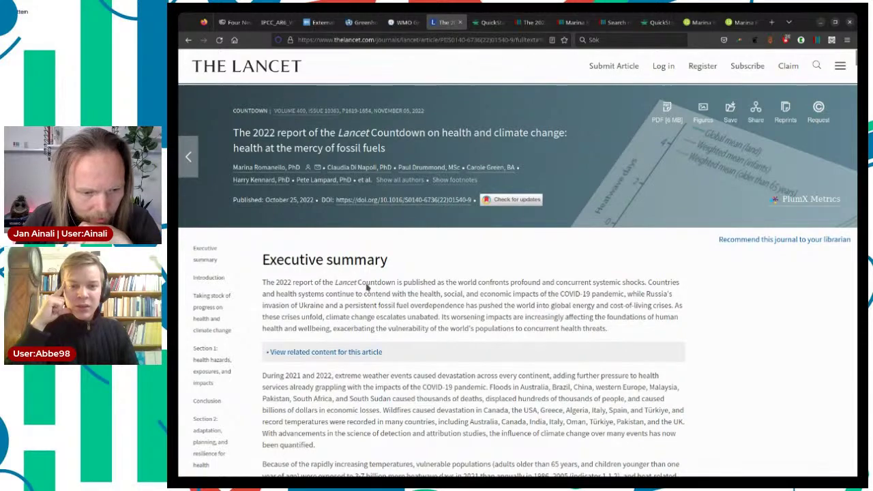
{"action": "scroll", "coordinate": [369, 284], "scroll_direction": "down", "scroll_amount": 5}
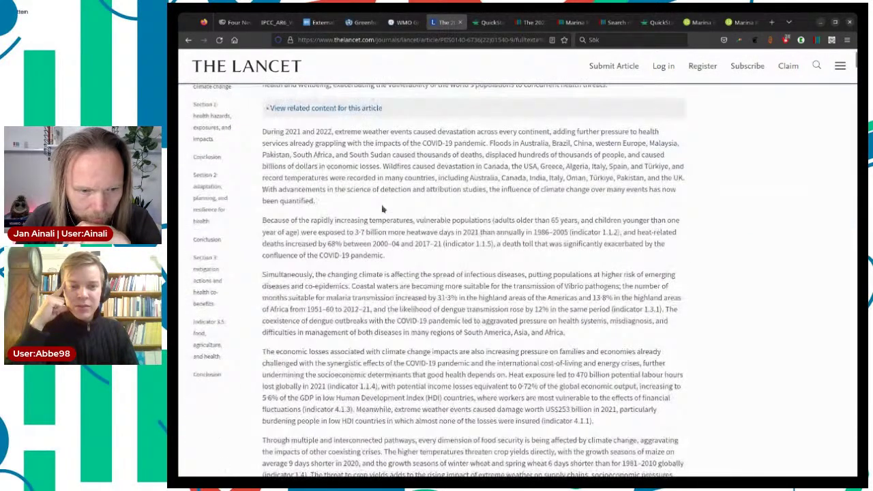
{"action": "scroll", "coordinate": [385, 205], "scroll_direction": "down", "scroll_amount": 10}
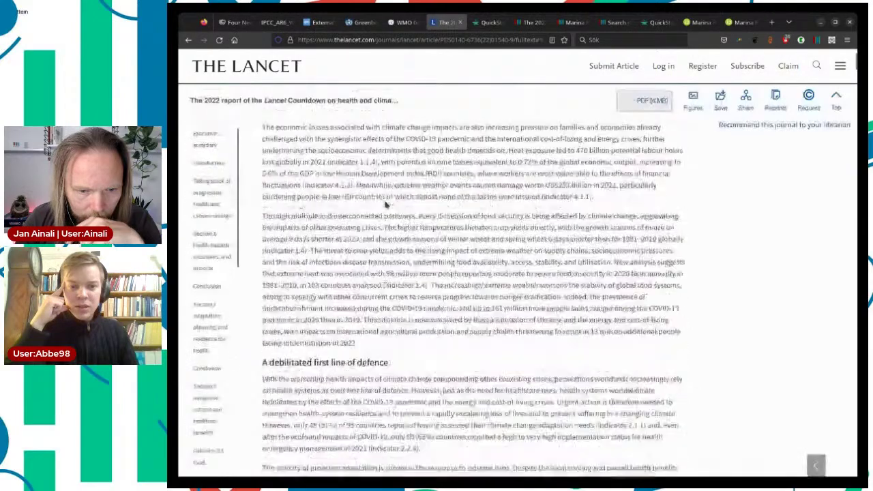
{"action": "scroll", "coordinate": [385, 204], "scroll_direction": "down", "scroll_amount": 7}
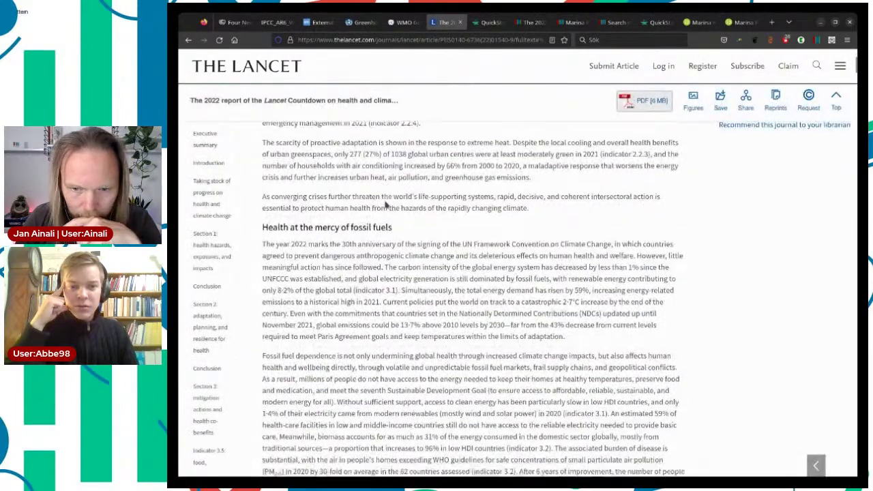
{"action": "scroll", "coordinate": [385, 204], "scroll_direction": "down", "scroll_amount": 8}
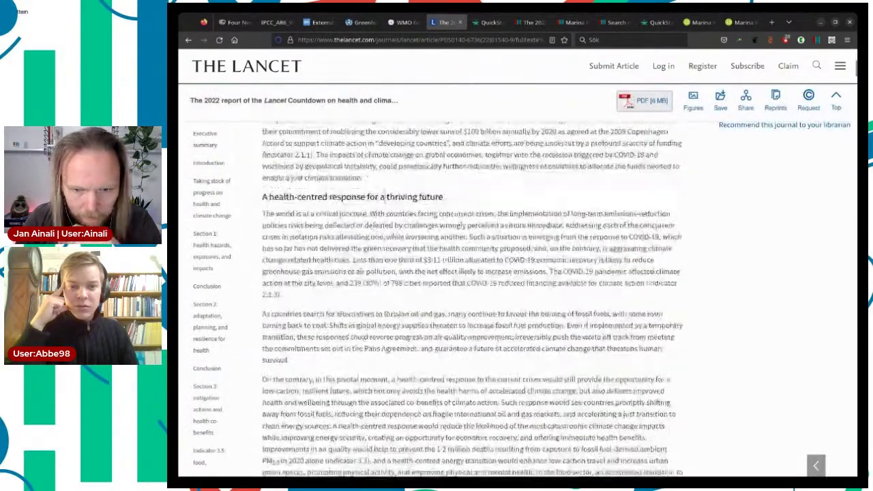
{"action": "scroll", "coordinate": [385, 205], "scroll_direction": "down", "scroll_amount": 5}
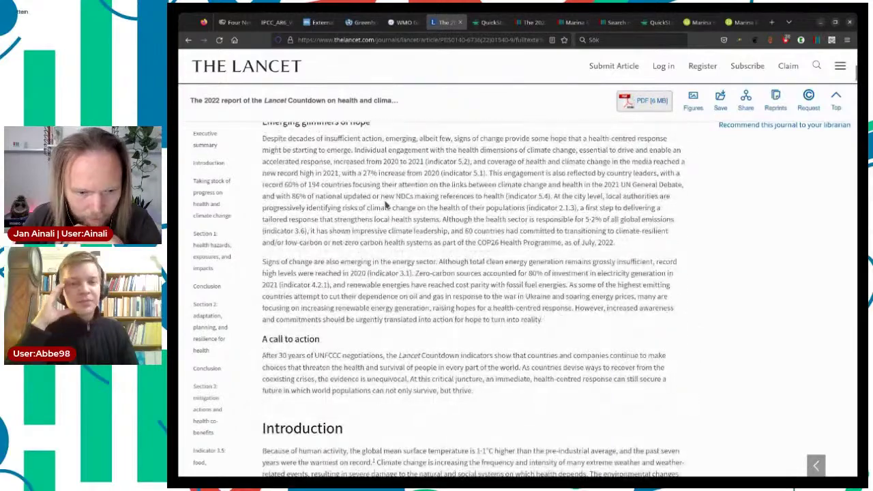
{"action": "scroll", "coordinate": [385, 205], "scroll_direction": "down", "scroll_amount": 4}
{"action": "scroll", "coordinate": [386, 205], "scroll_direction": "down", "scroll_amount": 3}
{"action": "scroll", "coordinate": [386, 205], "scroll_direction": "up", "scroll_amount": 4}
{"action": "scroll", "coordinate": [386, 204], "scroll_direction": "up", "scroll_amount": 3}
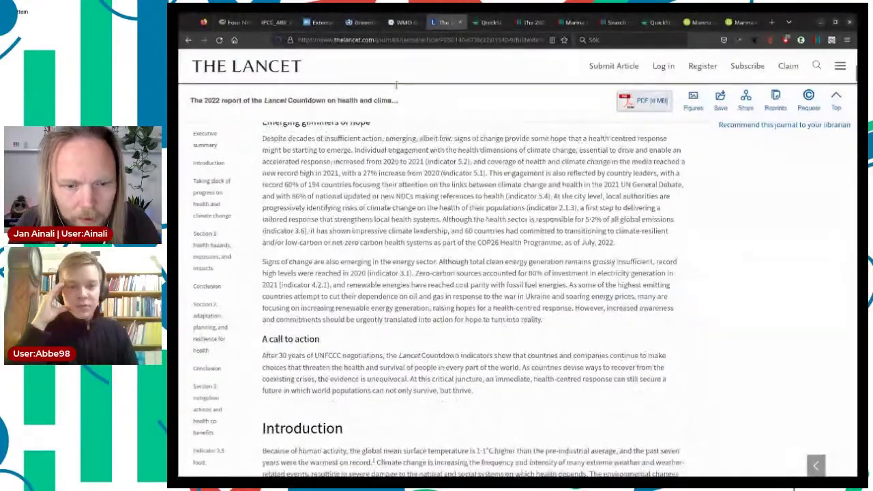
Copy the Lancet article's URL and enter it on the report's Wikidata item as a new "full work available at URL" statement.
{"action": "left_click", "coordinate": [423, 40]}
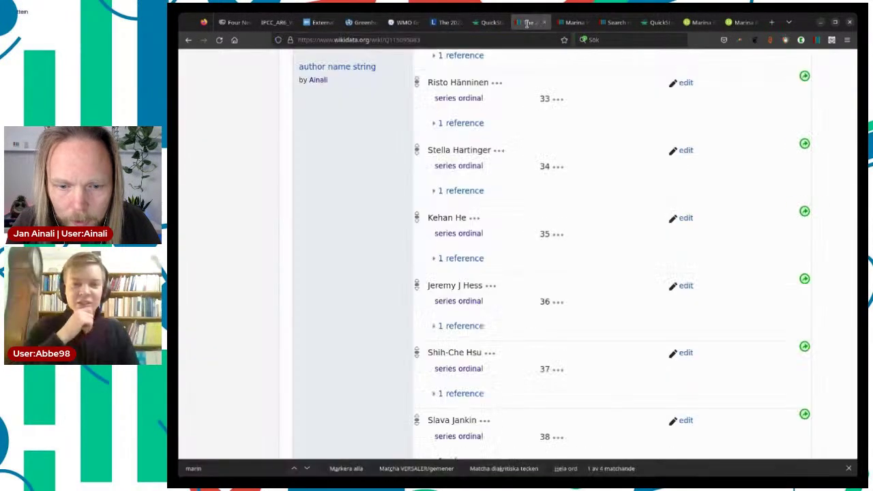
{"action": "left_click", "coordinate": [532, 21]}
{"action": "scroll", "coordinate": [544, 249], "scroll_direction": "up", "scroll_amount": 15}
{"action": "scroll", "coordinate": [549, 251], "scroll_direction": "down", "scroll_amount": 4}
{"action": "scroll", "coordinate": [556, 252], "scroll_direction": "down", "scroll_amount": 20}
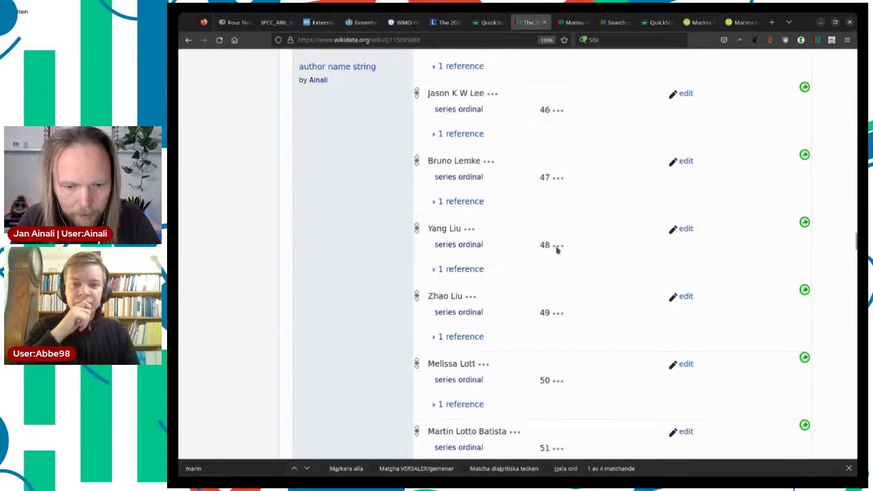
{"action": "scroll", "coordinate": [556, 250], "scroll_direction": "down", "scroll_amount": 20}
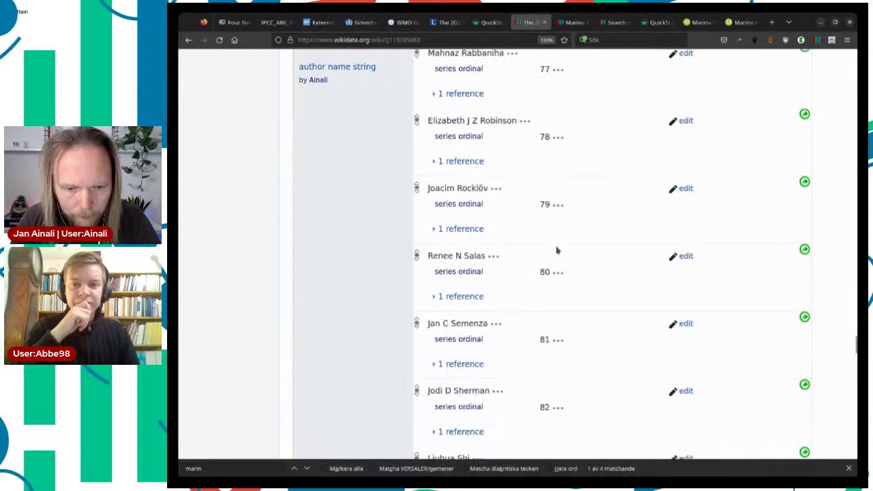
{"action": "scroll", "coordinate": [555, 250], "scroll_direction": "down", "scroll_amount": 20}
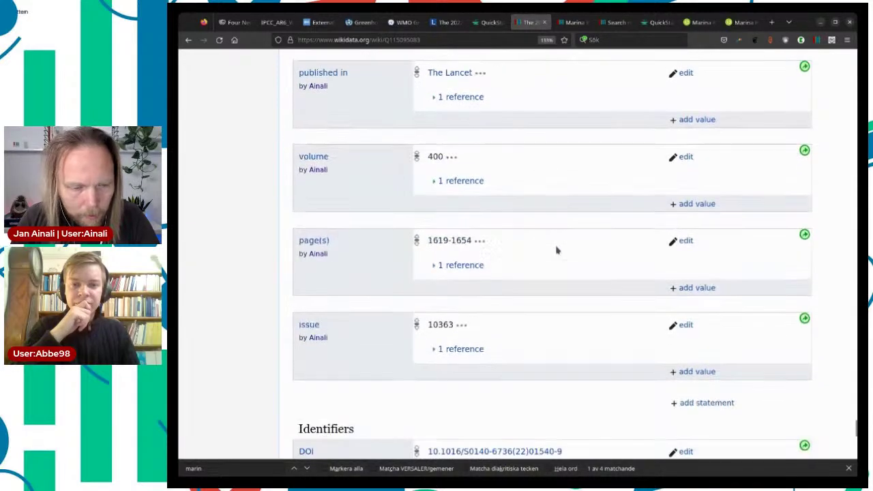
{"action": "scroll", "coordinate": [556, 250], "scroll_direction": "up", "scroll_amount": 3}
{"action": "scroll", "coordinate": [555, 250], "scroll_direction": "down", "scroll_amount": 7}
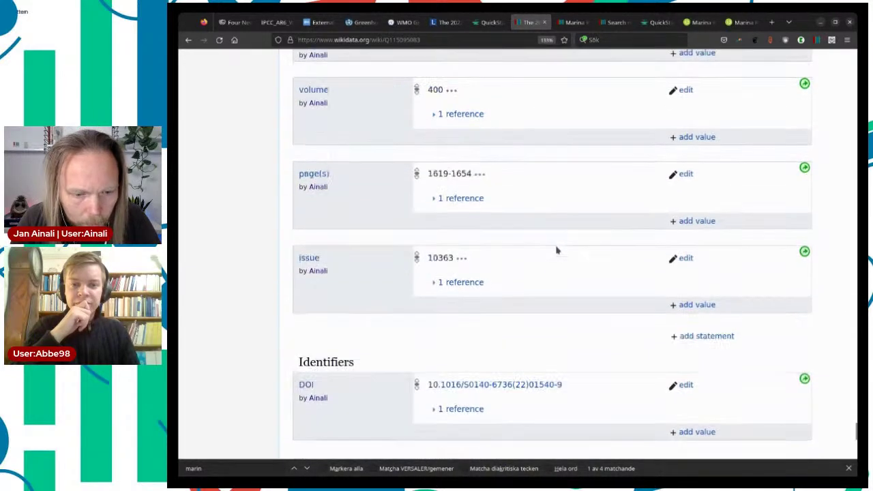
{"action": "left_click", "coordinate": [722, 335]}
{"action": "type", "text": "full"}
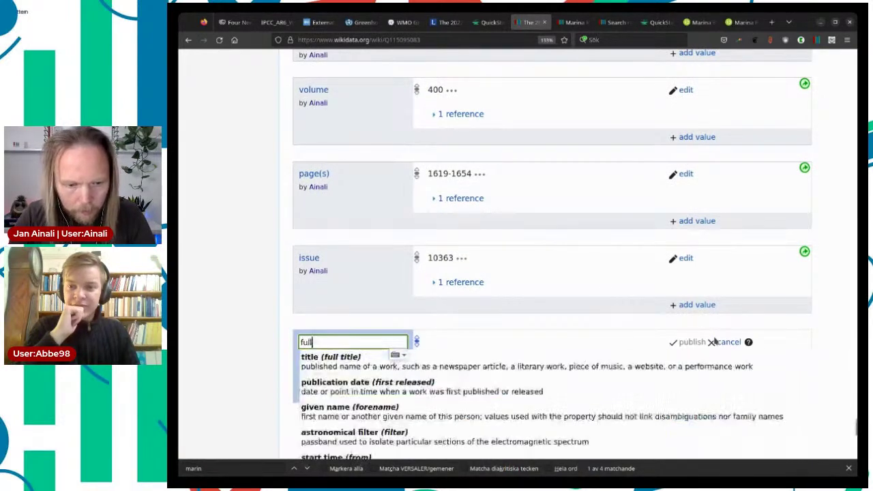
{"action": "type", "text": " t"}
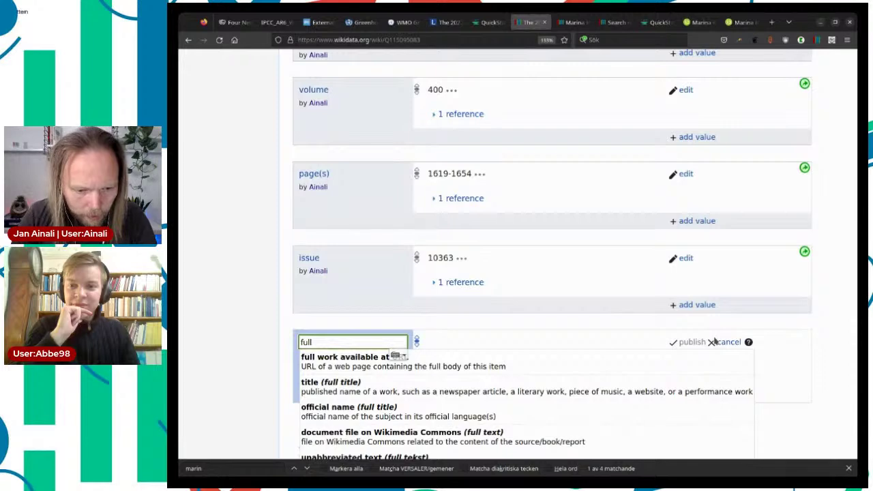
{"action": "left_click", "coordinate": [504, 361]}
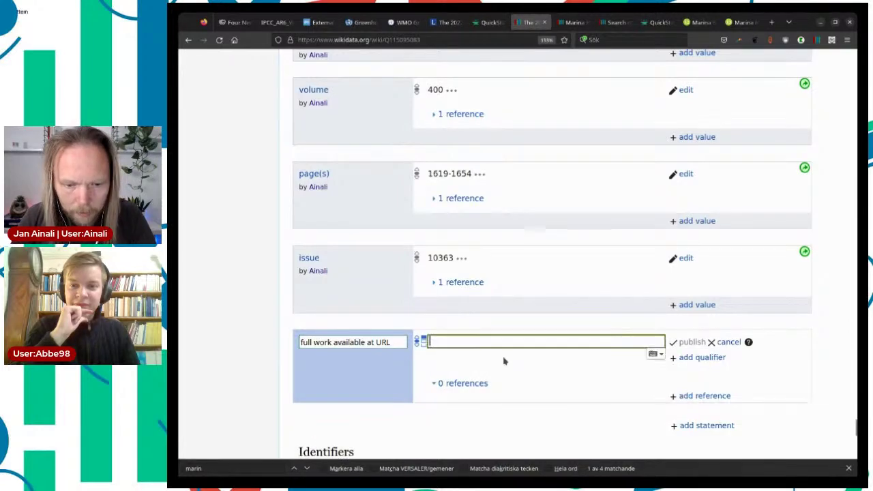
{"action": "key", "text": "ctrl+v"}
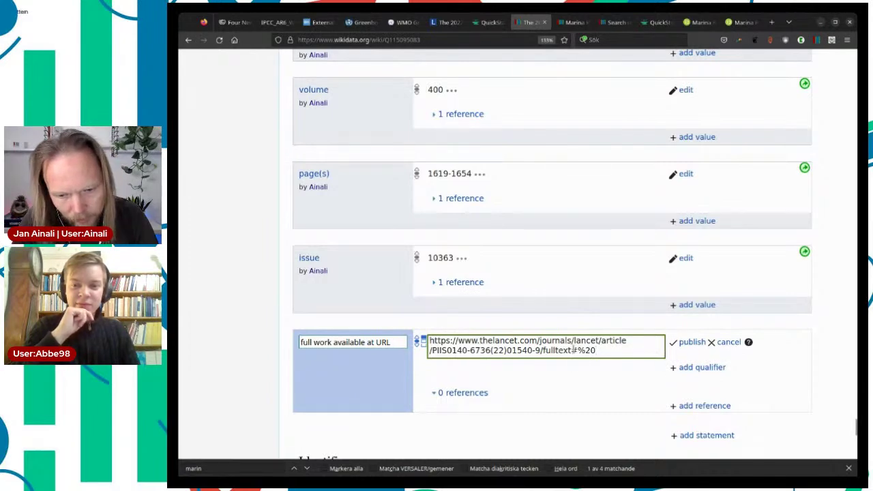
Add the qualifier "language of work or name" with the value English to the full work URL and publish the statement.
{"action": "left_click", "coordinate": [696, 367]}
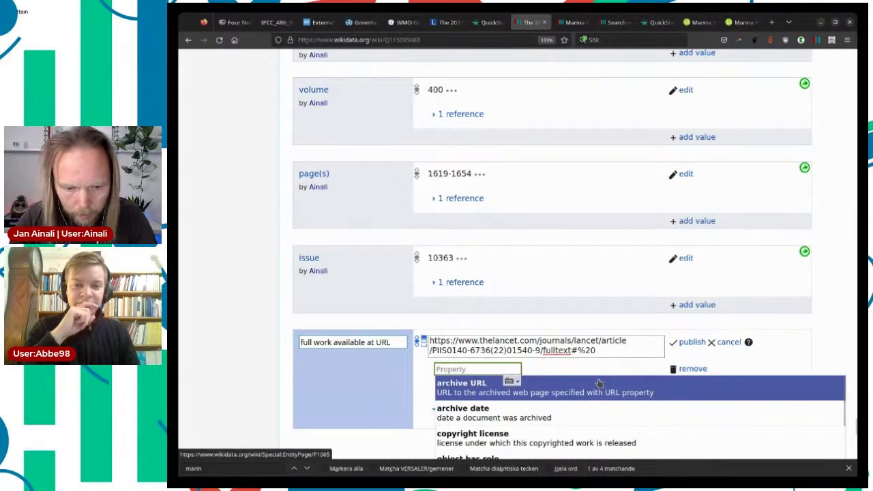
{"action": "type", "text": "la"}
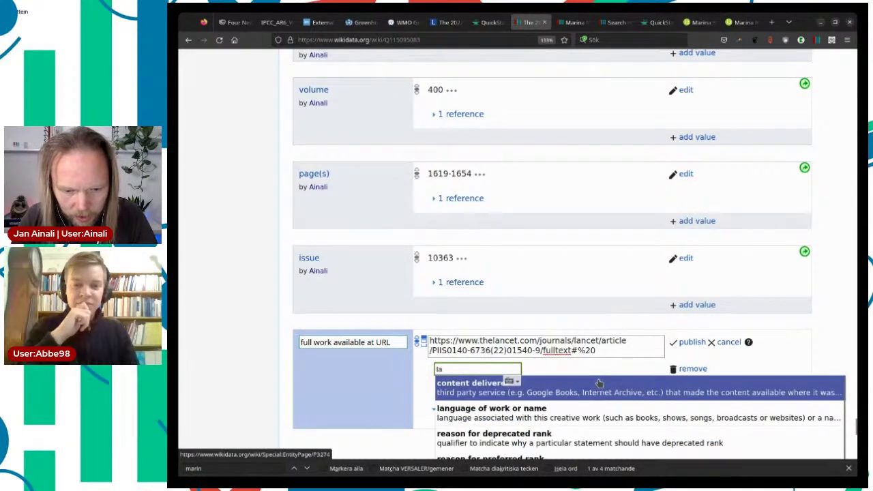
{"action": "left_click", "coordinate": [595, 407]}
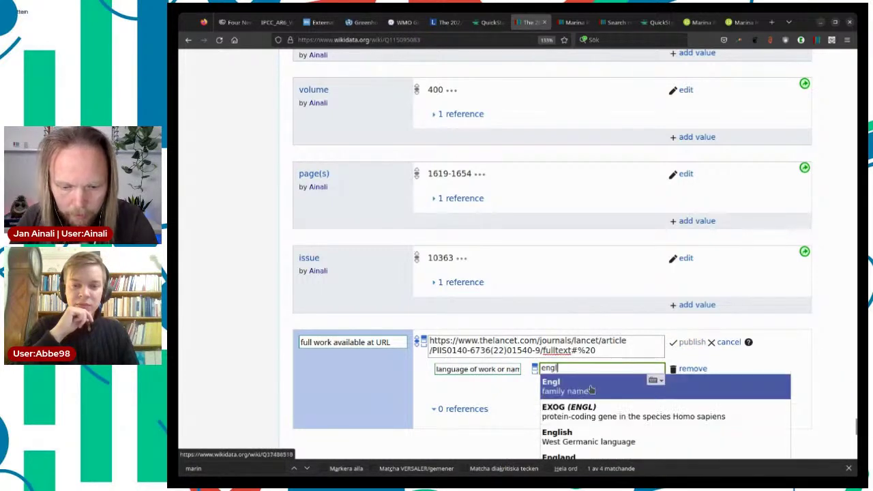
{"action": "left_click", "coordinate": [600, 436]}
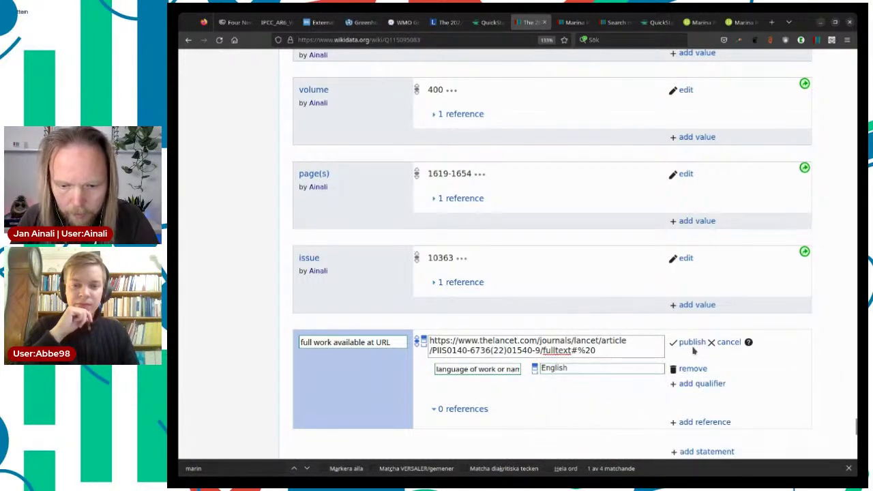
{"action": "left_click", "coordinate": [691, 342]}
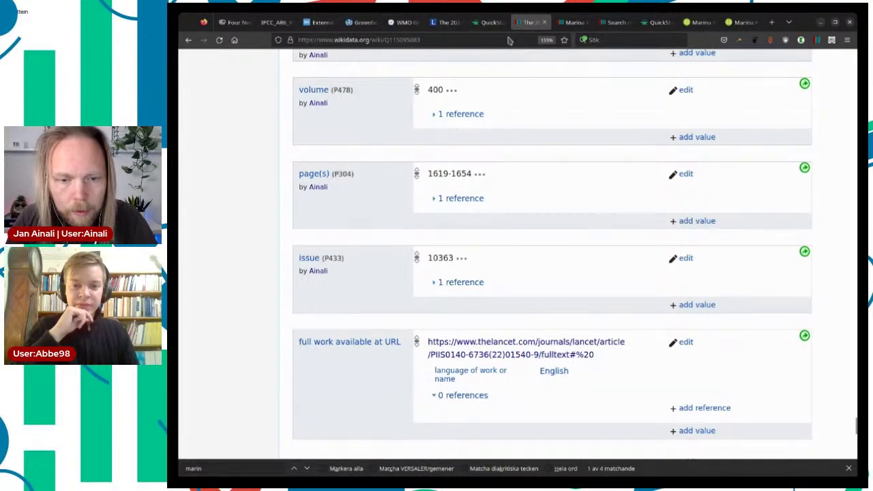
From the Lancet article, open its permission request page on RightsLink and check the copyright information.
{"action": "left_click", "coordinate": [450, 23]}
{"action": "scroll", "coordinate": [487, 242], "scroll_direction": "up", "scroll_amount": 10}
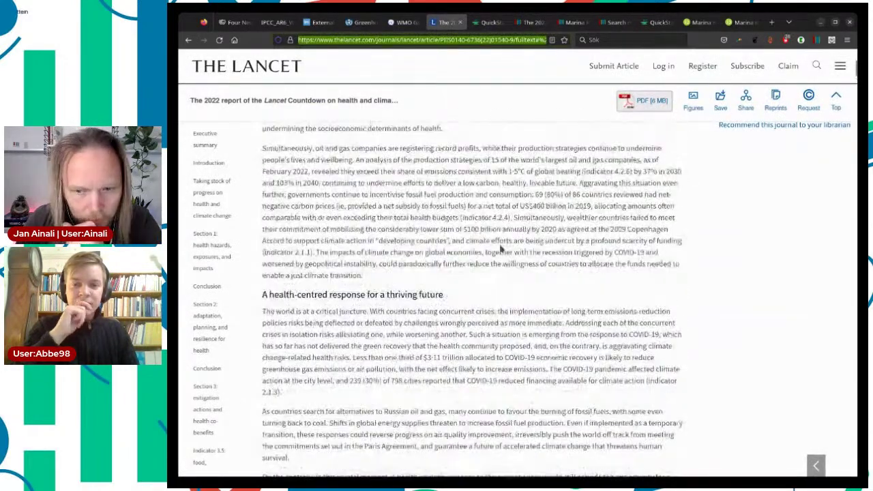
{"action": "scroll", "coordinate": [501, 249], "scroll_direction": "up", "scroll_amount": 10}
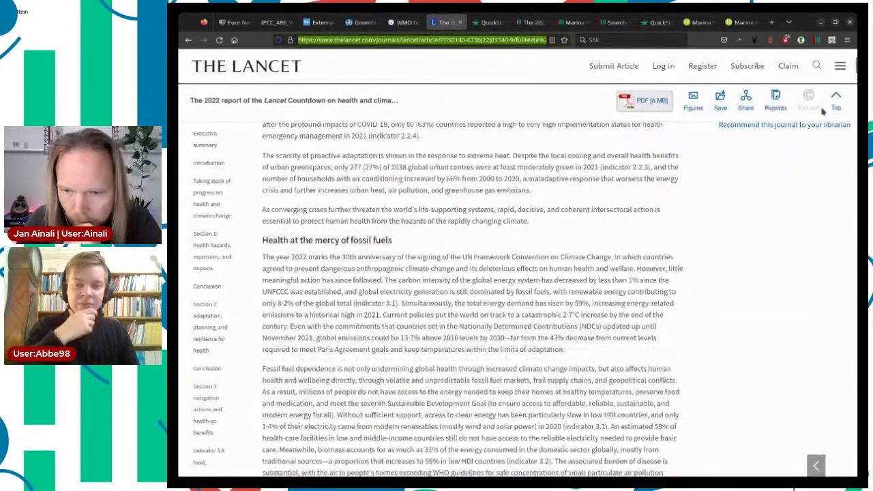
{"action": "left_click", "coordinate": [808, 100]}
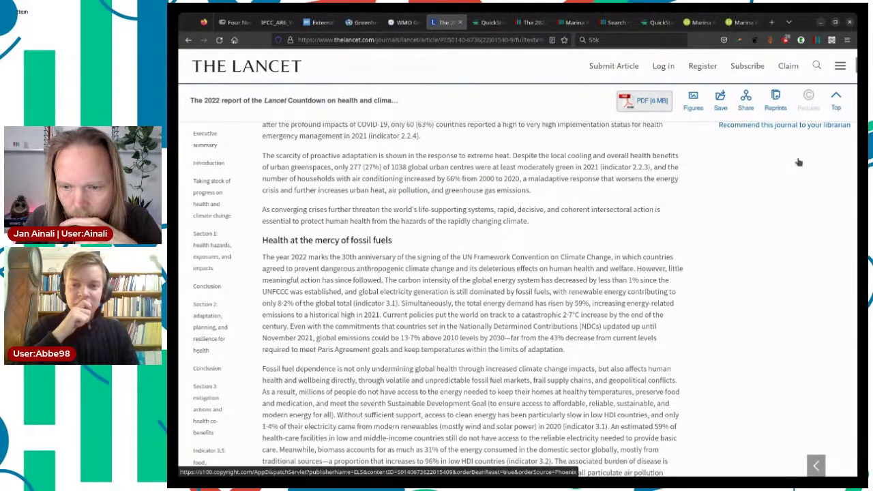
{"action": "scroll", "coordinate": [802, 160], "scroll_direction": "up", "scroll_amount": 5}
{"action": "left_click", "coordinate": [808, 97]}
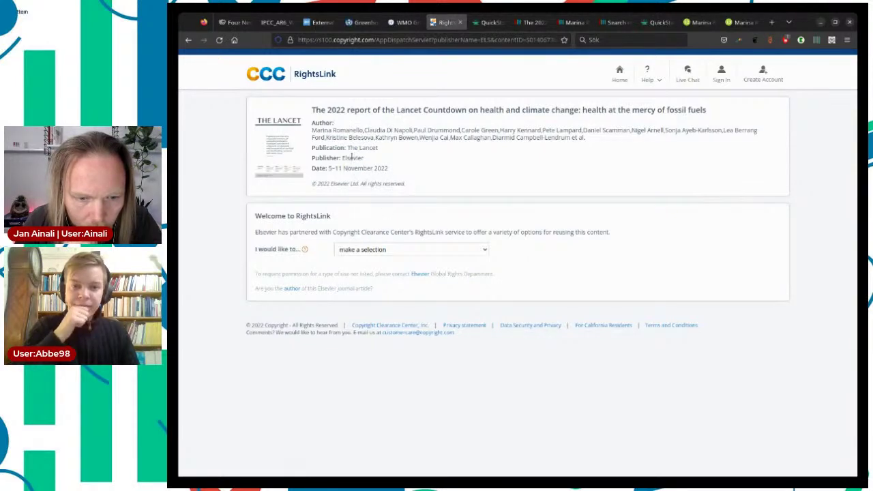
On the report's Wikidata item, add and publish a "copyright status" statement with the value copyrighted.
{"action": "left_click", "coordinate": [531, 26]}
{"action": "key", "text": "ctrl+plus"}
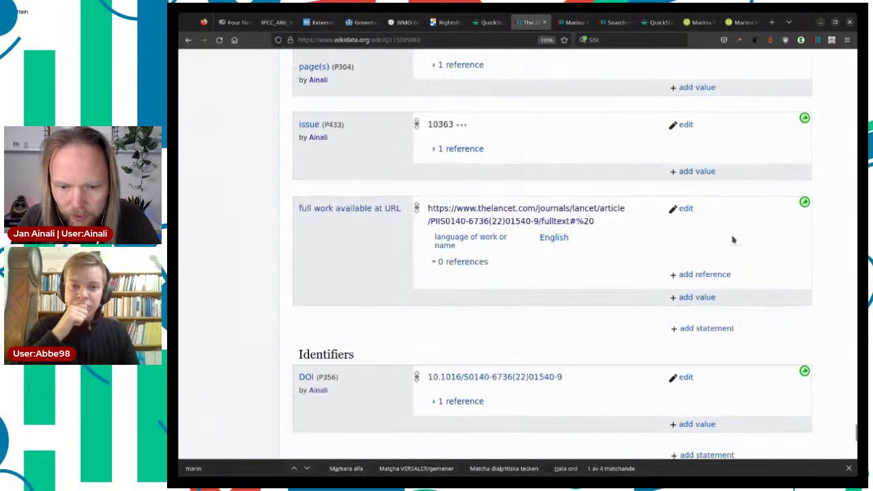
{"action": "scroll", "coordinate": [732, 239], "scroll_direction": "down", "scroll_amount": 4}
{"action": "scroll", "coordinate": [726, 235], "scroll_direction": "up", "scroll_amount": 2}
{"action": "scroll", "coordinate": [692, 235], "scroll_direction": "up", "scroll_amount": 1}
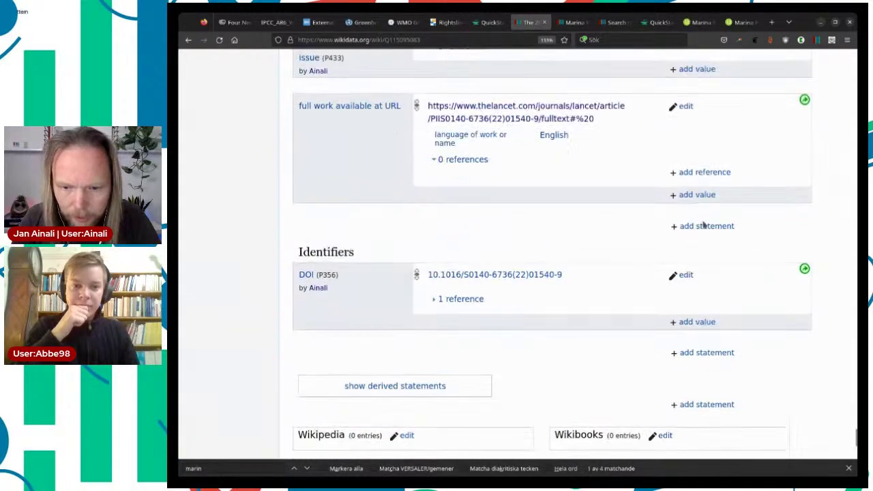
{"action": "left_click", "coordinate": [704, 225]}
{"action": "type", "text": "co"}
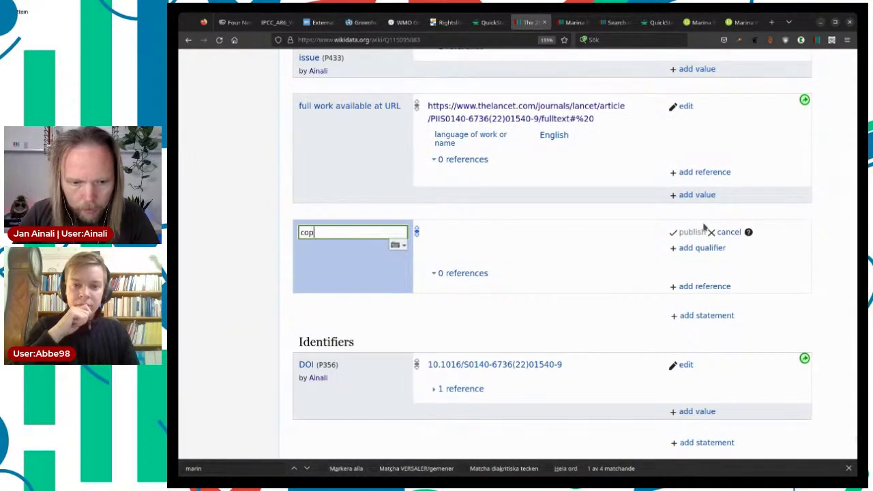
{"action": "type", "text": "p"}
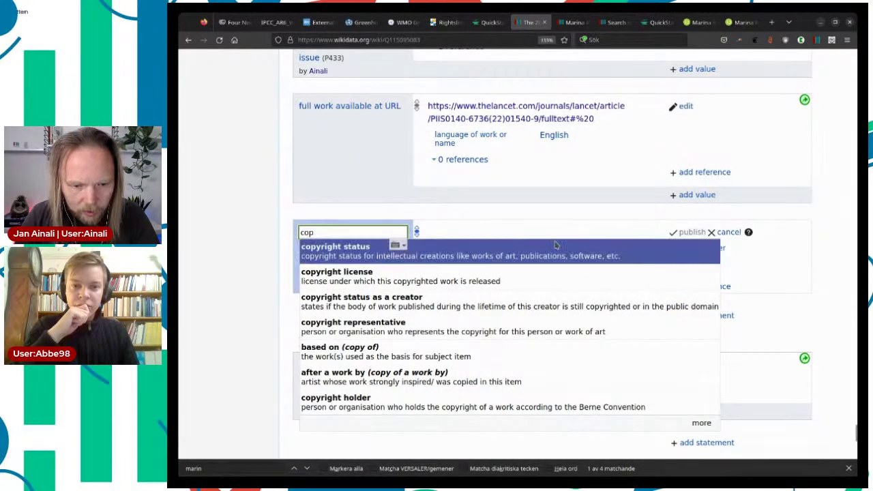
{"action": "left_click", "coordinate": [548, 249]}
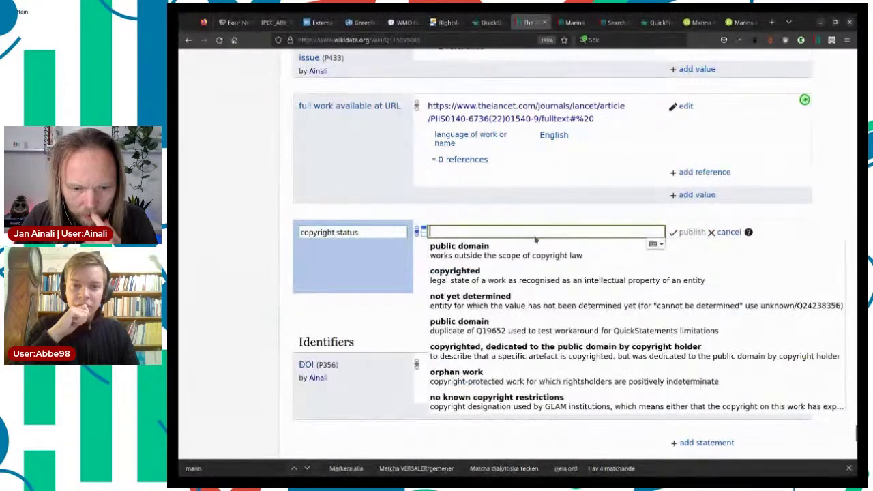
{"action": "left_click", "coordinate": [532, 274]}
{"action": "left_click", "coordinate": [686, 232]}
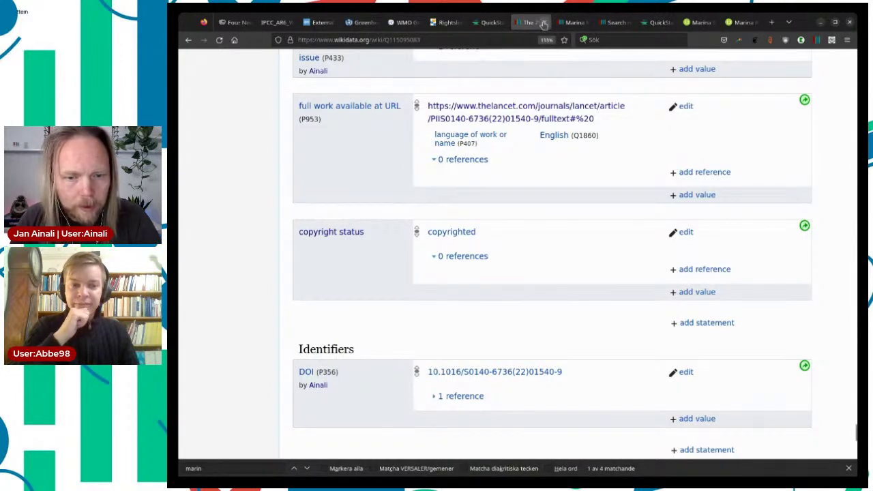
Review the numbered author name strings and the Author strings tool's matches on the report's item.
{"action": "scroll", "coordinate": [574, 205], "scroll_direction": "up", "scroll_amount": 15}
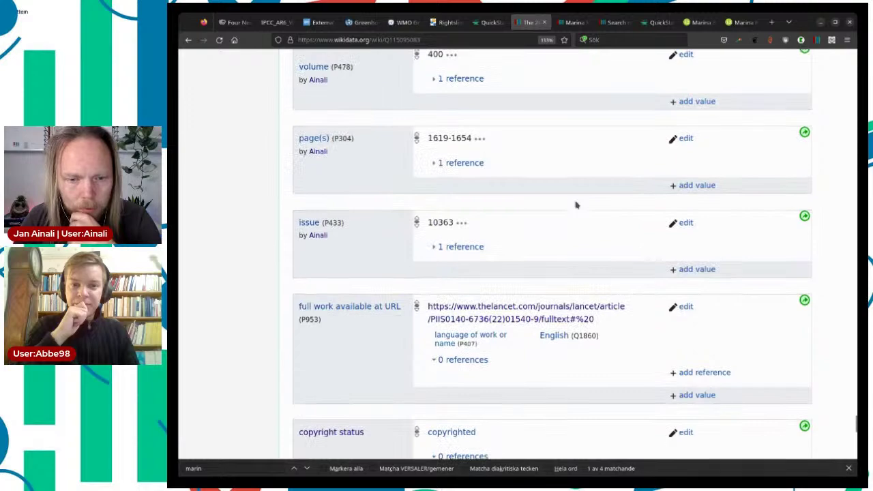
{"action": "scroll", "coordinate": [575, 205], "scroll_direction": "up", "scroll_amount": 5}
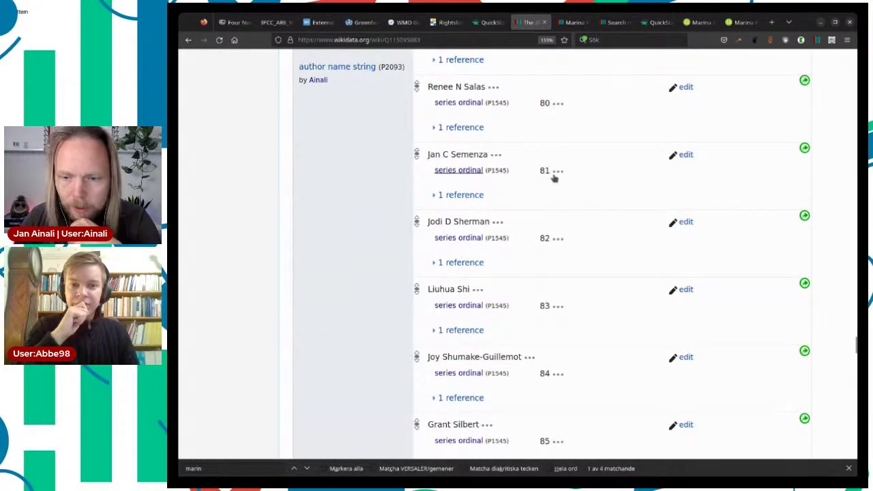
{"action": "left_click_drag", "start_coordinate": [855, 348], "coordinate": [844, 78]}
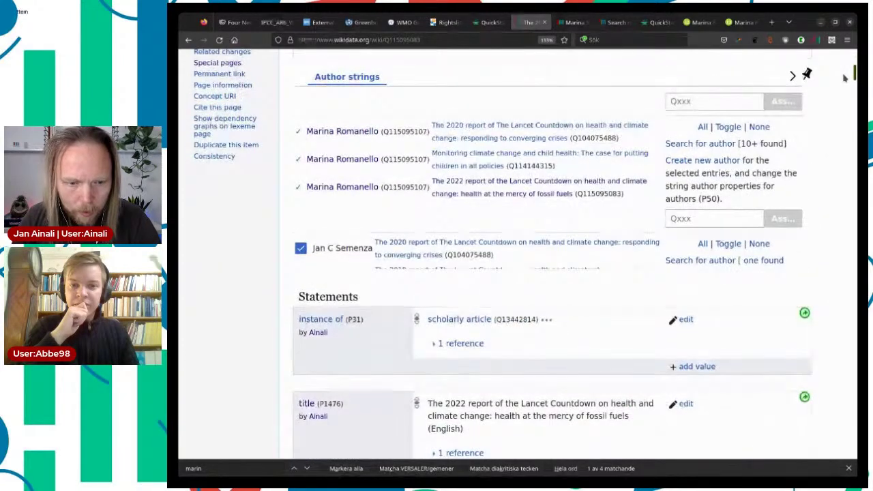
{"action": "scroll", "coordinate": [666, 176], "scroll_direction": "down", "scroll_amount": 3}
{"action": "scroll", "coordinate": [666, 176], "scroll_direction": "up", "scroll_amount": 6}
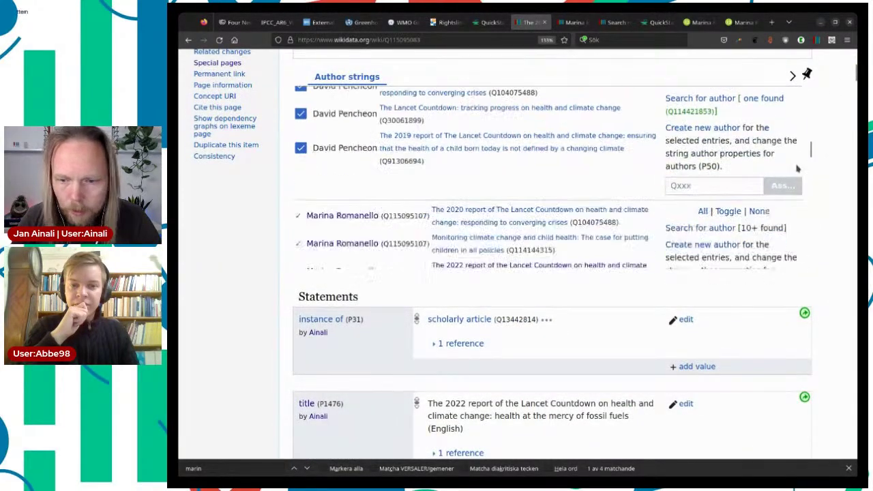
{"action": "scroll", "coordinate": [844, 162], "scroll_direction": "up", "scroll_amount": 4}
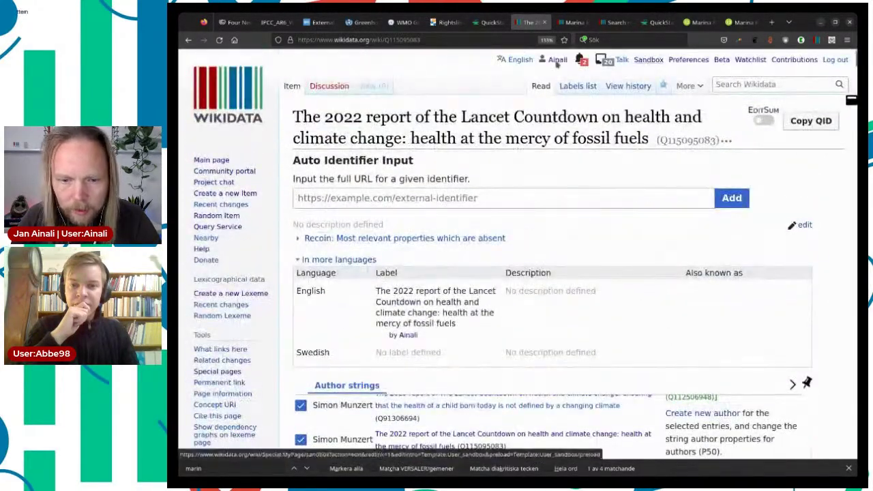
Open the account's common.js page on Wikidata and highlight the import line for author_strings.js.
{"action": "left_click", "coordinate": [557, 60]}
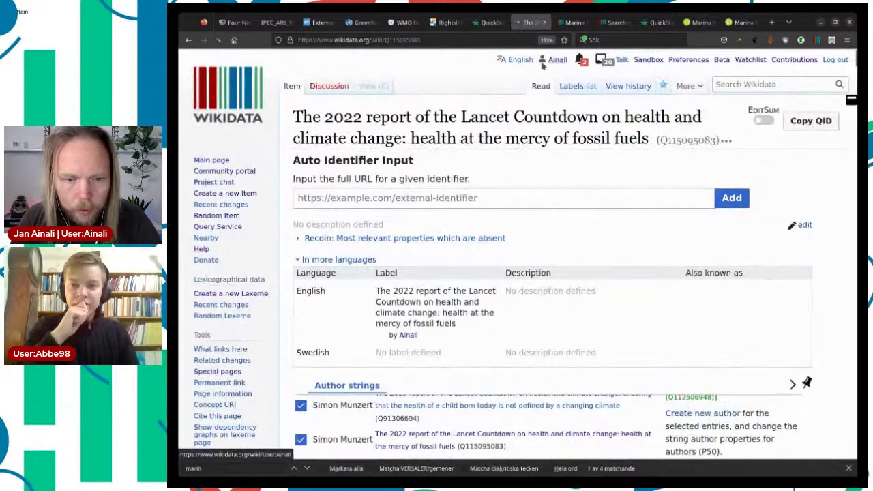
{"action": "left_click", "coordinate": [450, 40]}
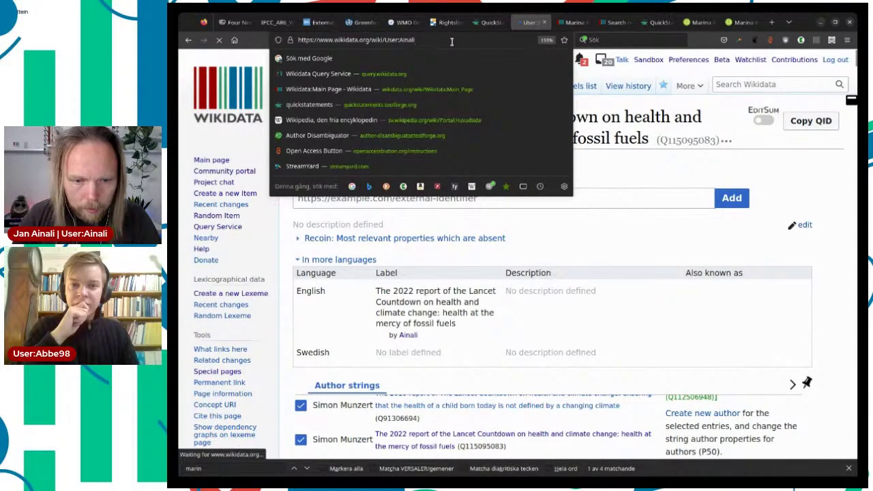
{"action": "left_click", "coordinate": [450, 40]}
{"action": "type", "text": "/common.js"}
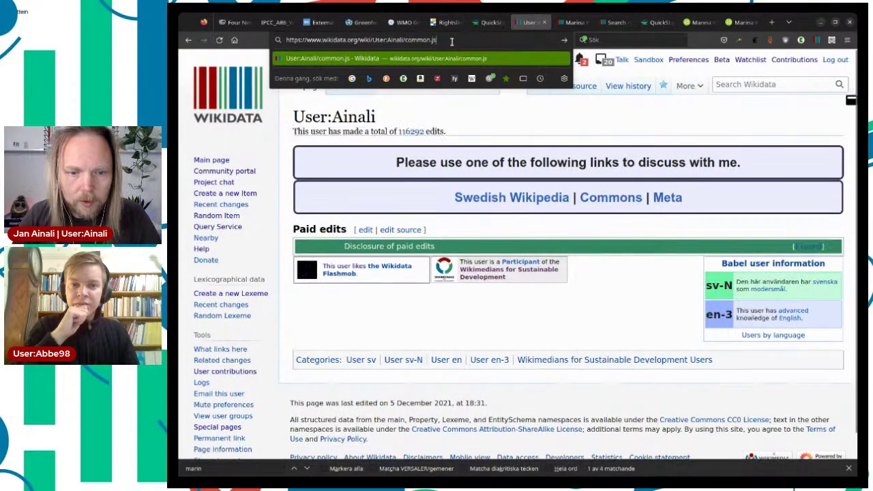
{"action": "key", "text": "Return"}
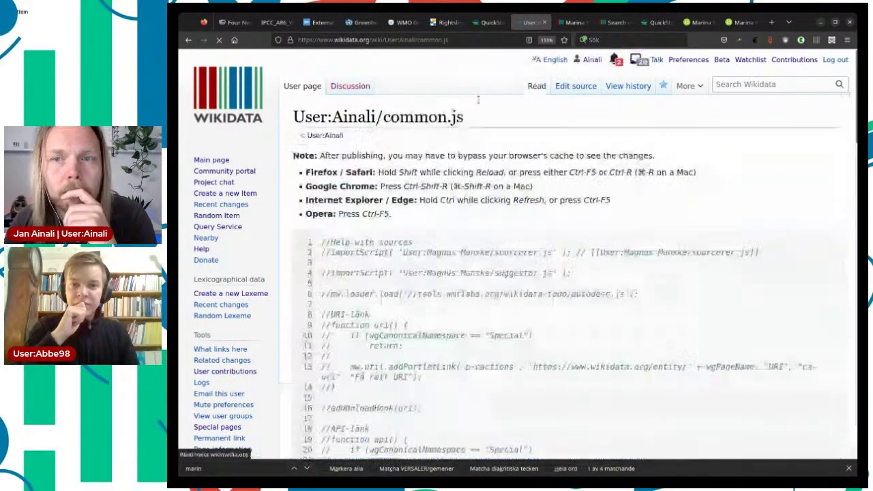
{"action": "scroll", "coordinate": [515, 172], "scroll_direction": "down", "scroll_amount": 10}
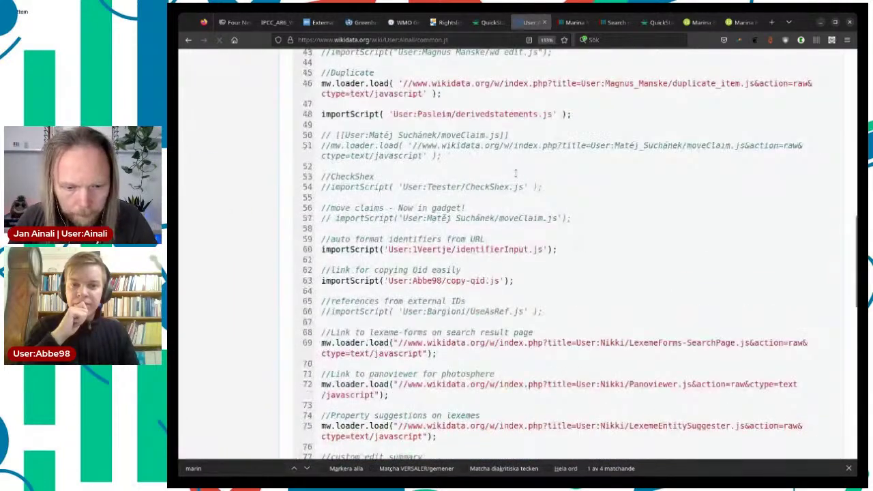
{"action": "scroll", "coordinate": [515, 172], "scroll_direction": "down", "scroll_amount": 10}
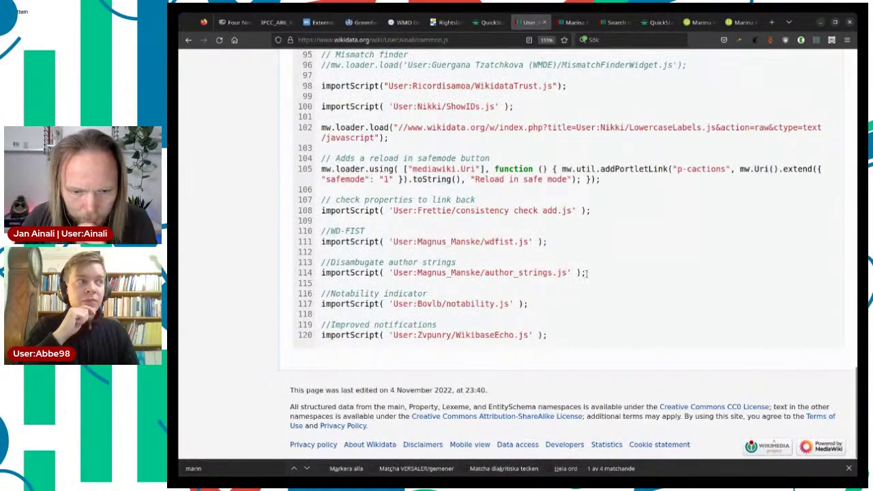
{"action": "left_click_drag", "start_coordinate": [590, 272], "coordinate": [322, 273]}
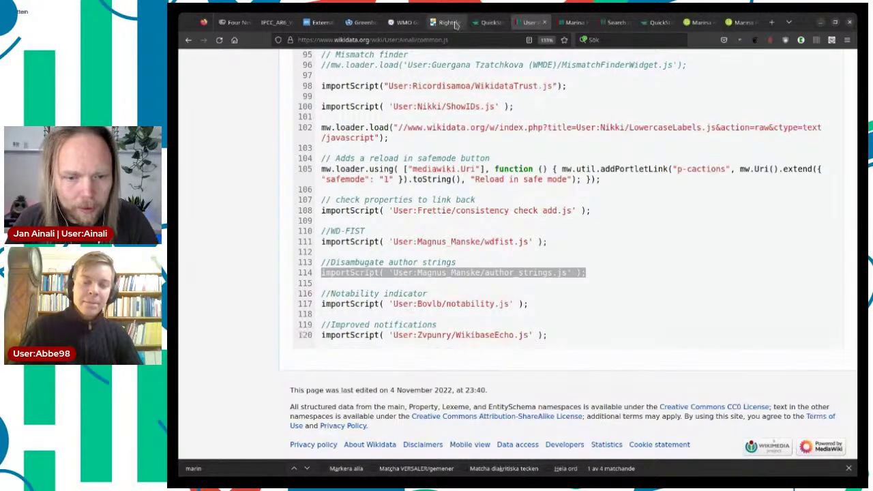
Switch to the WMO library record for Greenhouse Gas Bulletin No.18 and examine its publisher, languages, format and tags.
{"action": "left_click", "coordinate": [404, 23]}
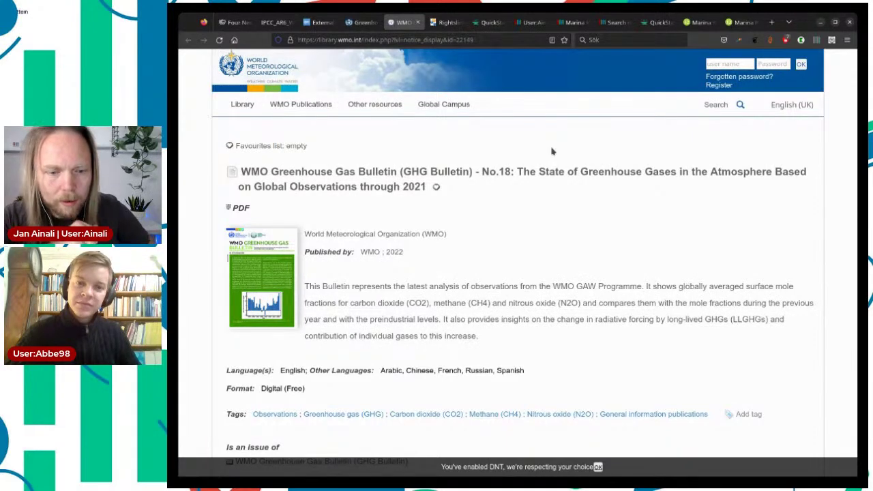
{"action": "scroll", "coordinate": [578, 264], "scroll_direction": "down", "scroll_amount": 1}
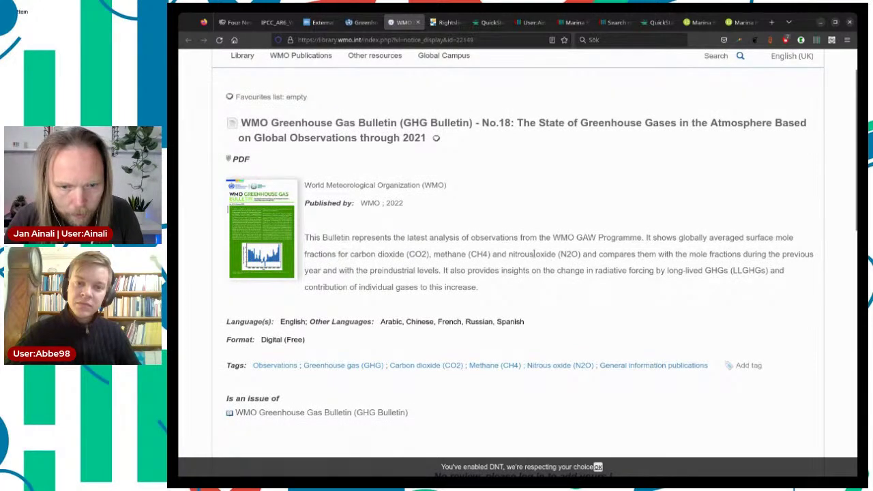
{"action": "scroll", "coordinate": [536, 254], "scroll_direction": "up", "scroll_amount": 2}
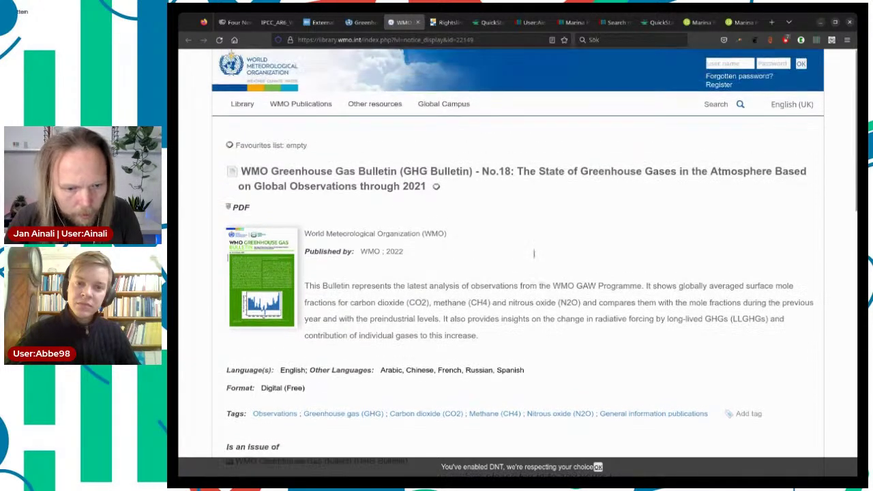
{"action": "scroll", "coordinate": [536, 255], "scroll_direction": "down", "scroll_amount": 3}
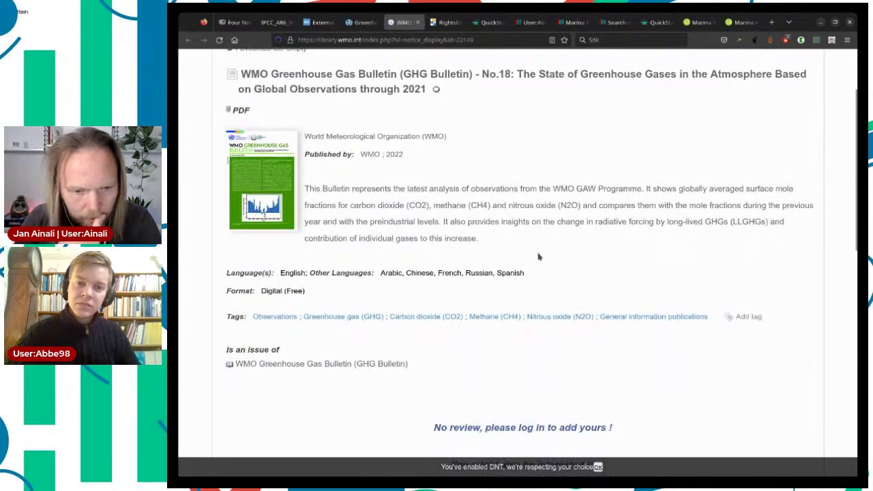
{"action": "scroll", "coordinate": [538, 257], "scroll_direction": "up", "scroll_amount": 3}
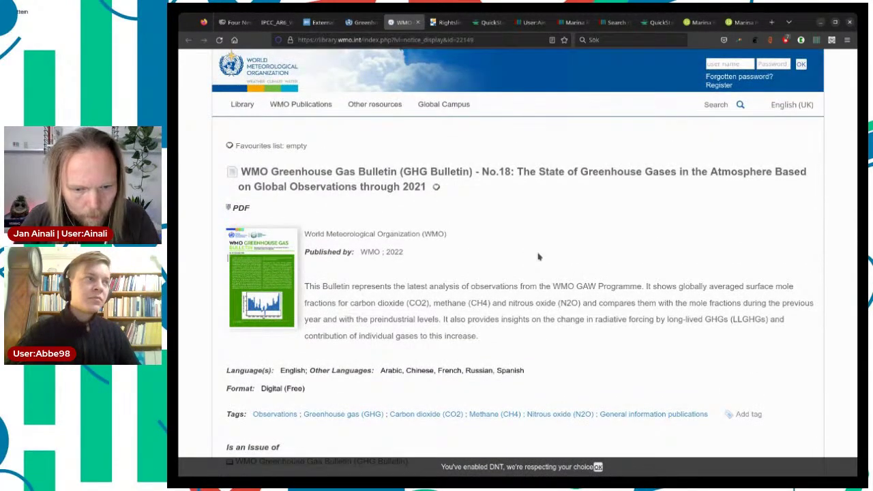
{"action": "scroll", "coordinate": [538, 256], "scroll_direction": "down", "scroll_amount": 3}
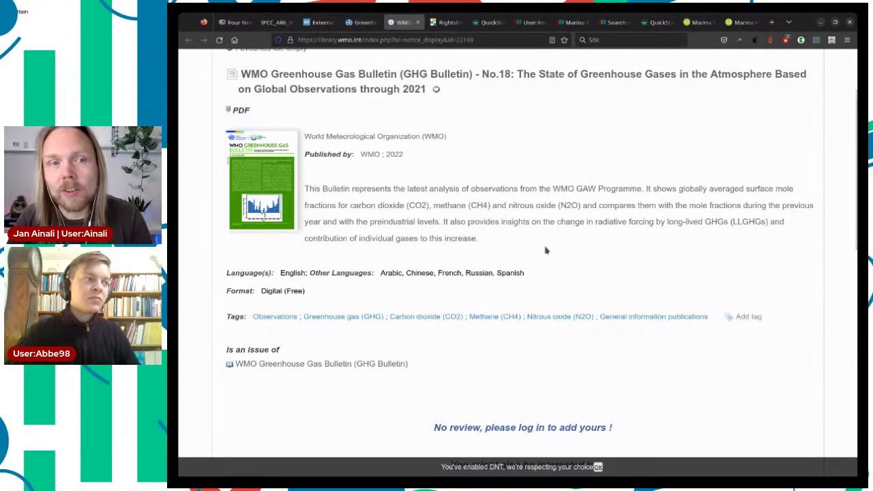
{"action": "scroll", "coordinate": [562, 253], "scroll_direction": "up", "scroll_amount": 3}
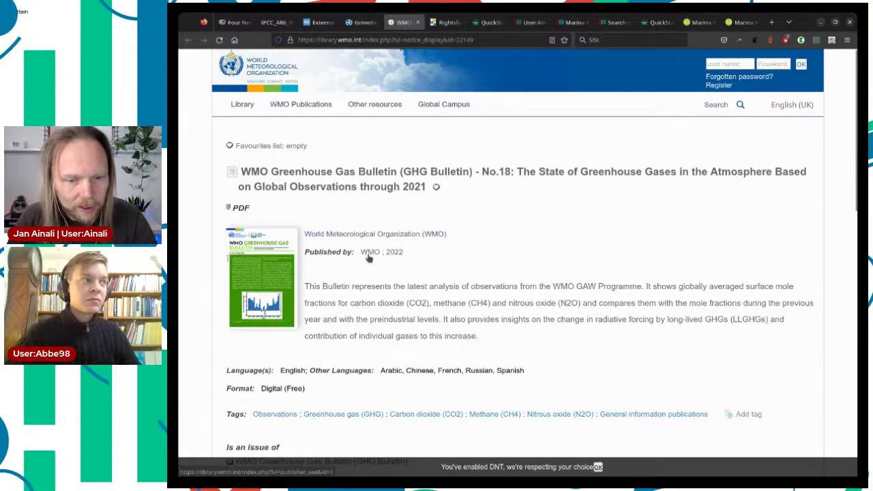
{"action": "scroll", "coordinate": [368, 257], "scroll_direction": "down", "scroll_amount": 1}
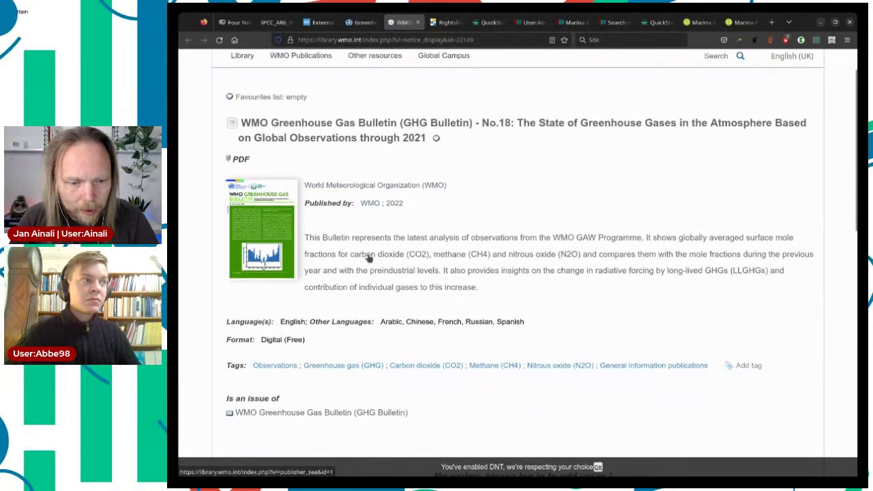
Open the Greenhouse Gas Bulletin's PDF from its cover image and skim its articles, contributors, references and observatories.
{"action": "left_click", "coordinate": [262, 234]}
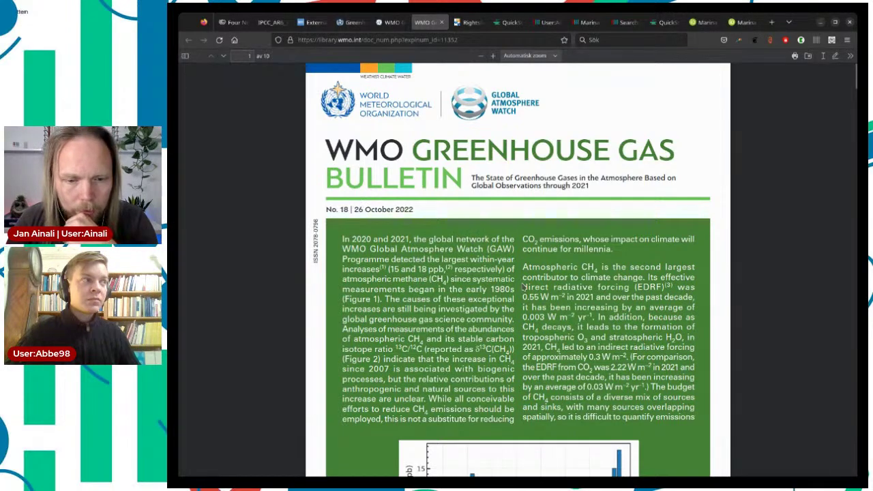
{"action": "scroll", "coordinate": [523, 288], "scroll_direction": "down", "scroll_amount": 12}
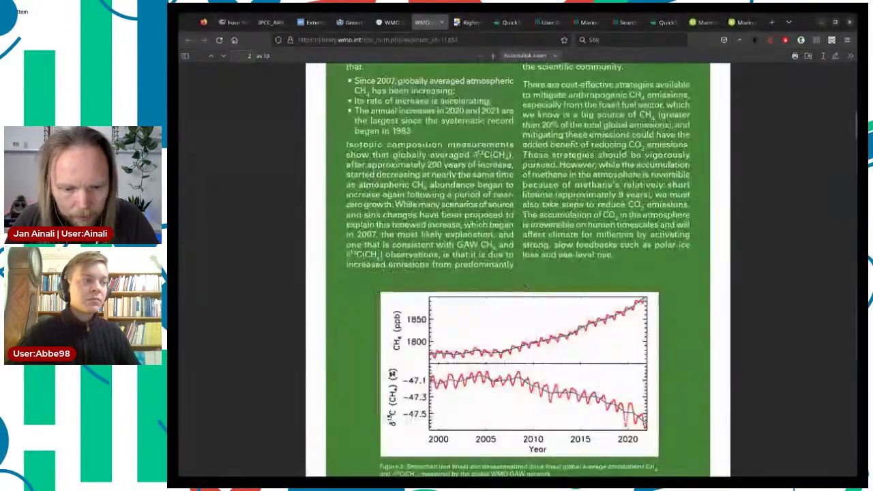
{"action": "scroll", "coordinate": [525, 286], "scroll_direction": "down", "scroll_amount": 18}
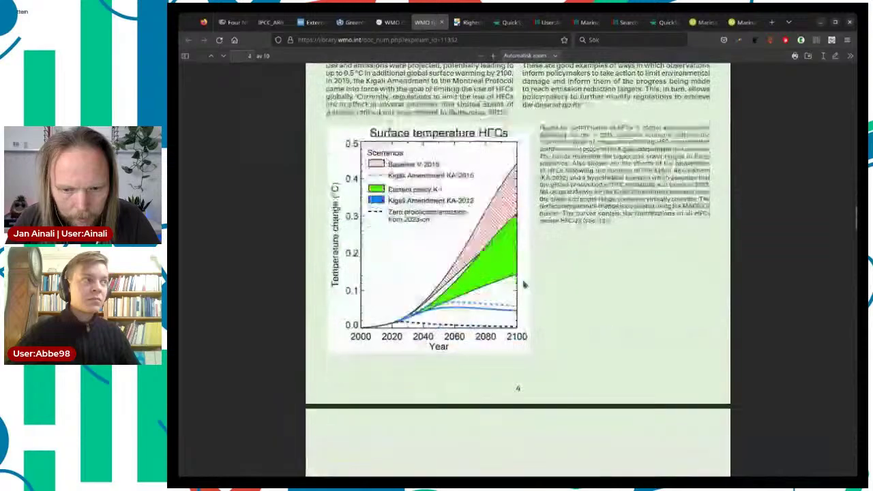
{"action": "scroll", "coordinate": [523, 285], "scroll_direction": "up", "scroll_amount": 8}
{"action": "scroll", "coordinate": [524, 285], "scroll_direction": "down", "scroll_amount": 20}
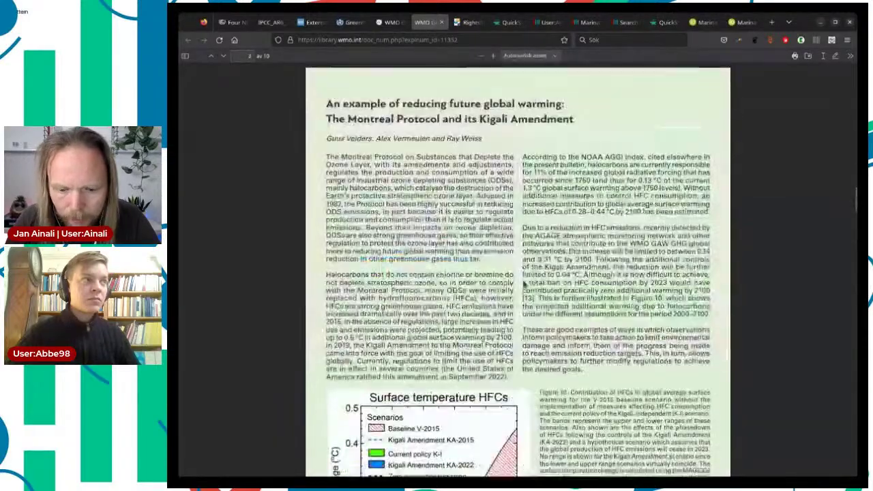
{"action": "scroll", "coordinate": [523, 285], "scroll_direction": "down", "scroll_amount": 20}
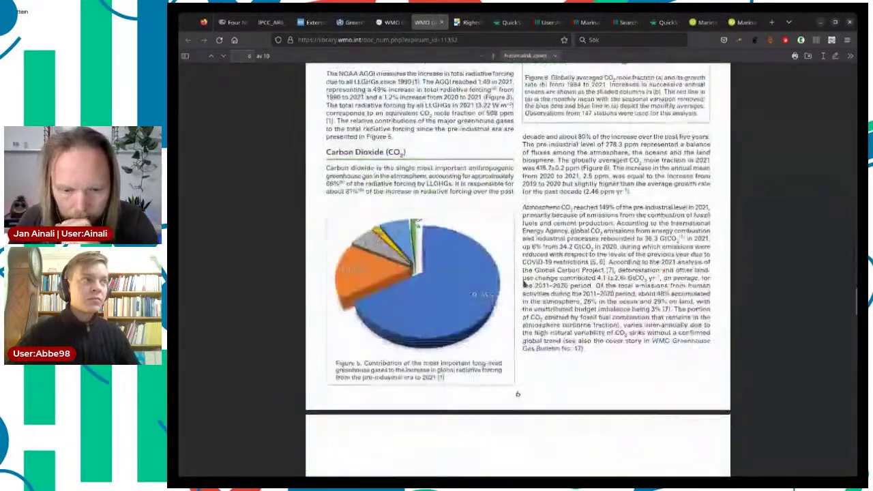
{"action": "scroll", "coordinate": [524, 285], "scroll_direction": "down", "scroll_amount": 15}
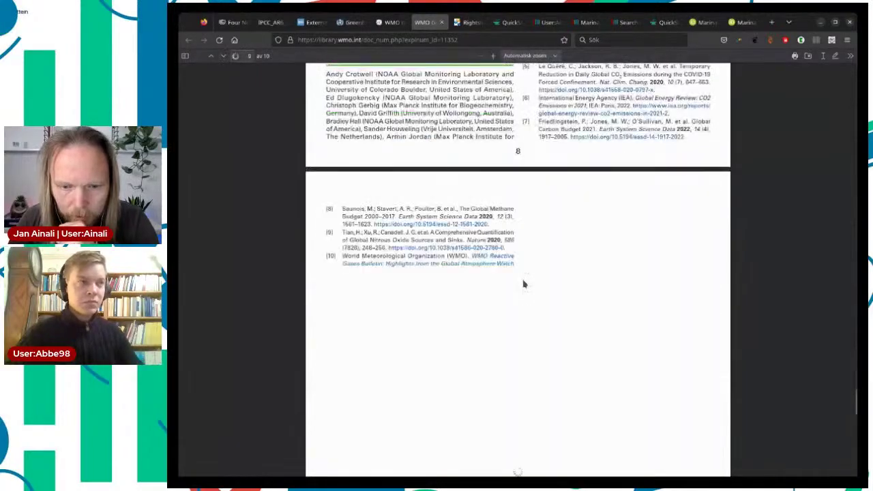
{"action": "scroll", "coordinate": [523, 284], "scroll_direction": "down", "scroll_amount": 10}
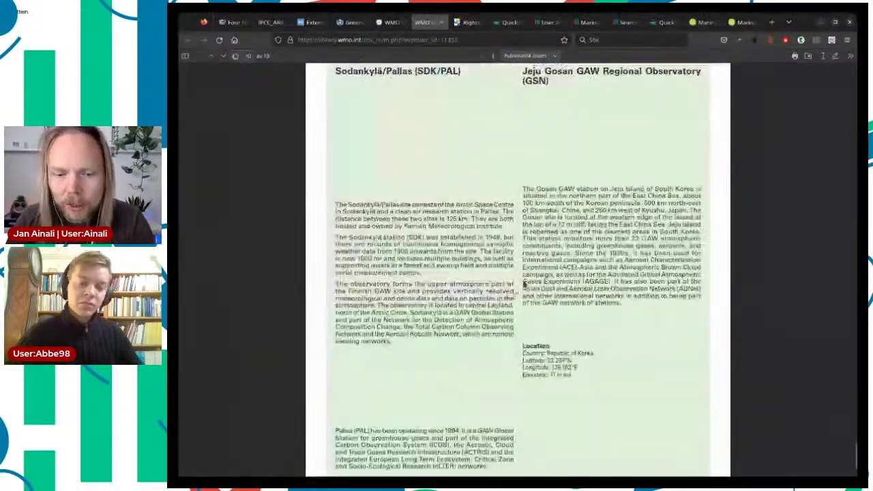
{"action": "scroll", "coordinate": [524, 285], "scroll_direction": "up", "scroll_amount": 6}
{"action": "scroll", "coordinate": [523, 285], "scroll_direction": "up", "scroll_amount": 20}
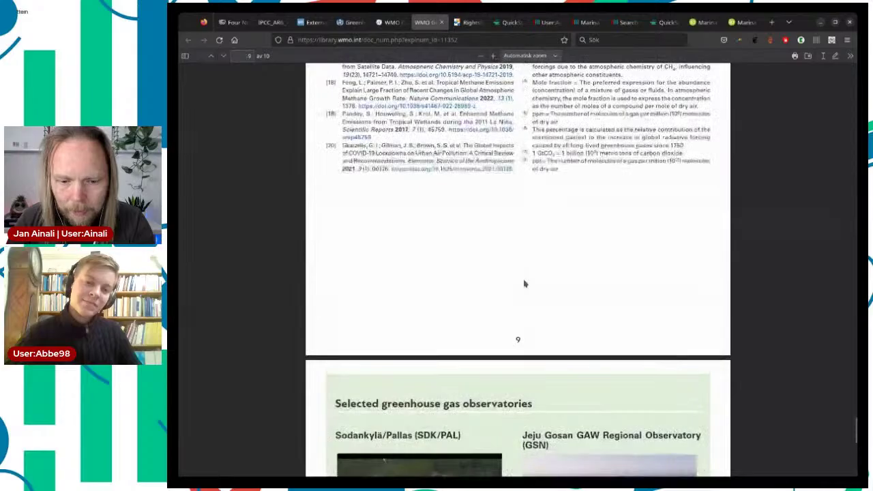
{"action": "scroll", "coordinate": [523, 285], "scroll_direction": "down", "scroll_amount": 20}
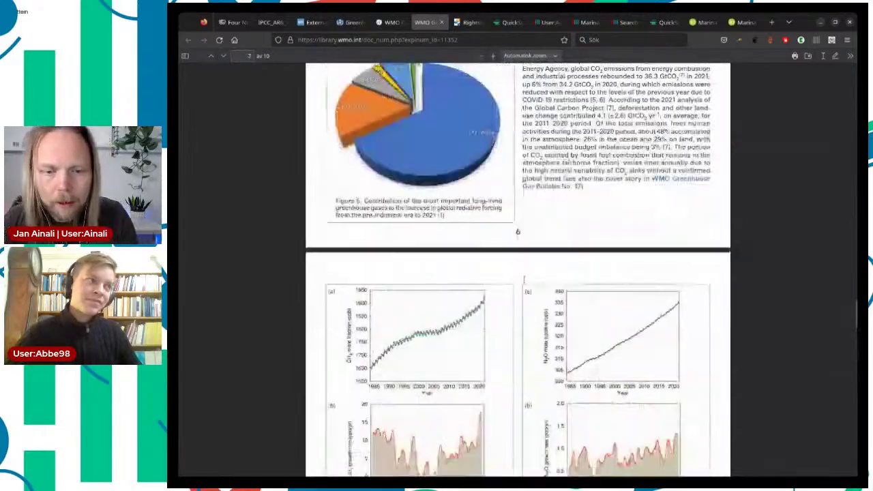
Return to the bulletin's cover page, and load cradle.toolforge.org in place of the RightsLink page.
{"action": "scroll", "coordinate": [524, 279], "scroll_direction": "up", "scroll_amount": 20}
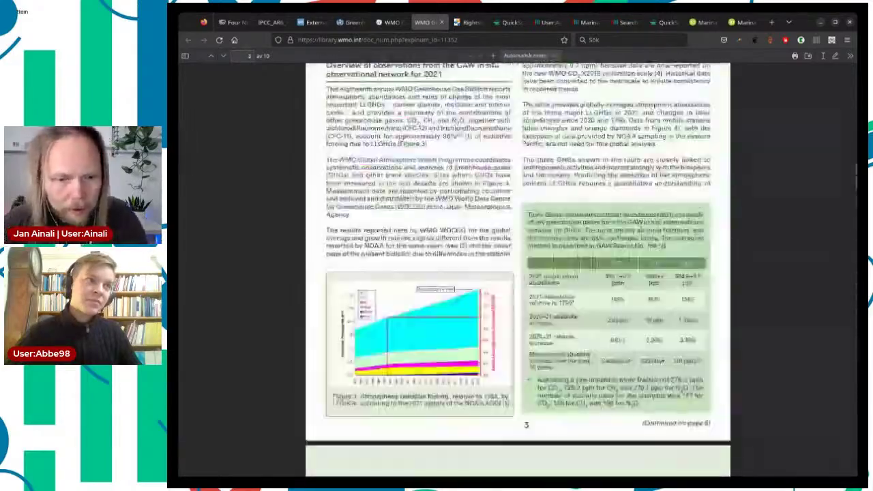
{"action": "scroll", "coordinate": [524, 279], "scroll_direction": "up", "scroll_amount": 15}
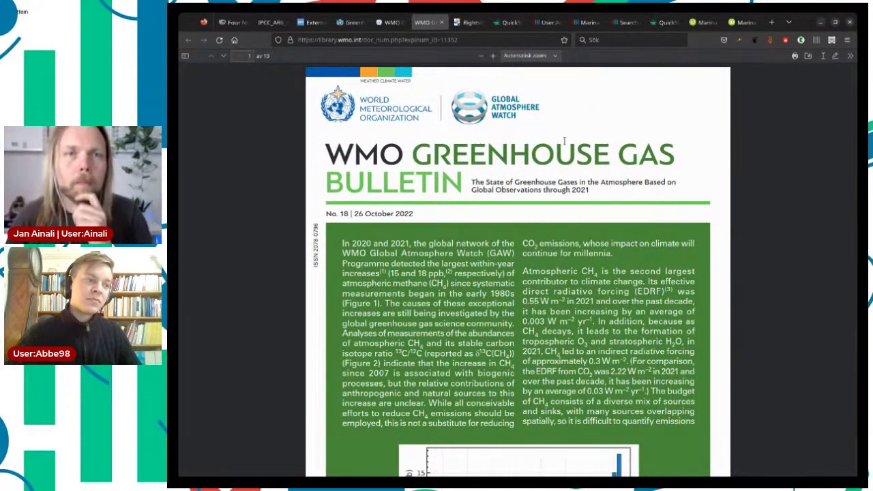
{"action": "left_click", "coordinate": [464, 25]}
{"action": "left_click", "coordinate": [442, 39]}
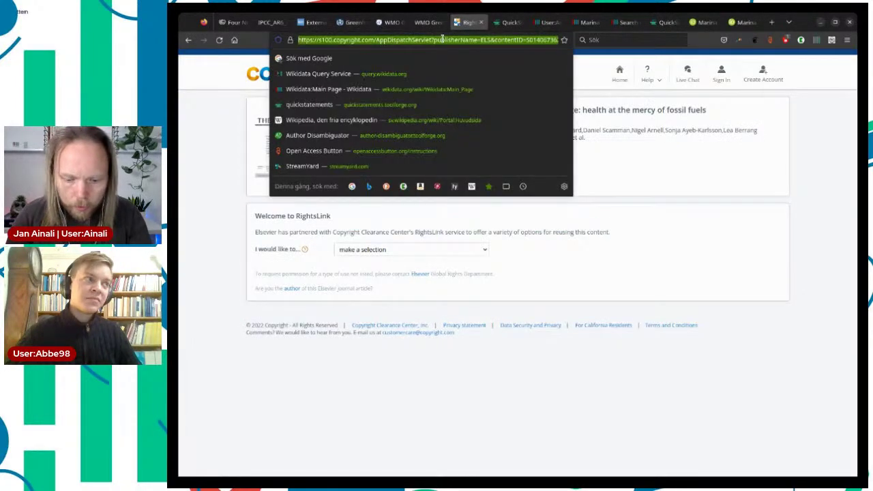
{"action": "type", "text": "cradle.toolforge.org/"}
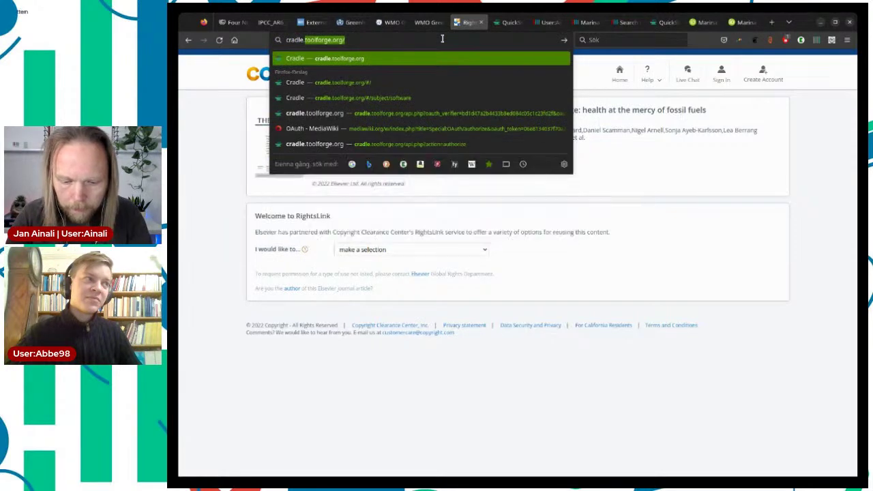
{"action": "key", "text": "Return"}
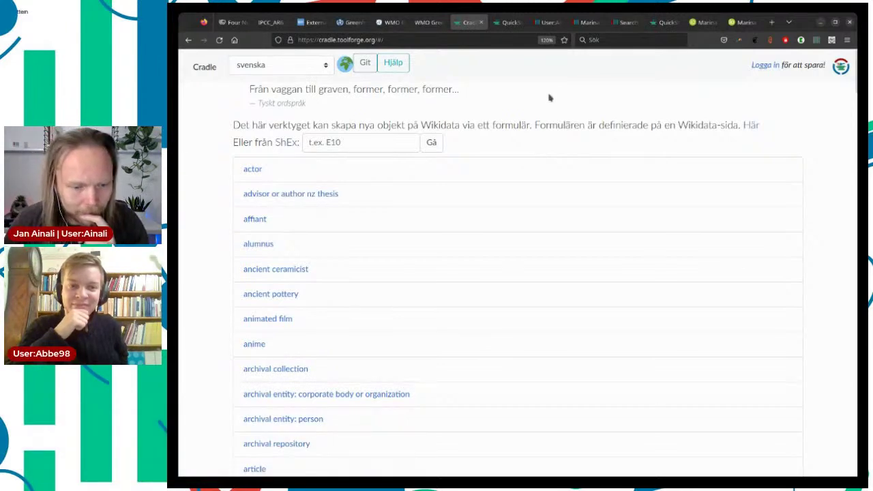
Change Cradle's interface language to English.
{"action": "scroll", "coordinate": [416, 212], "scroll_direction": "down", "scroll_amount": 3}
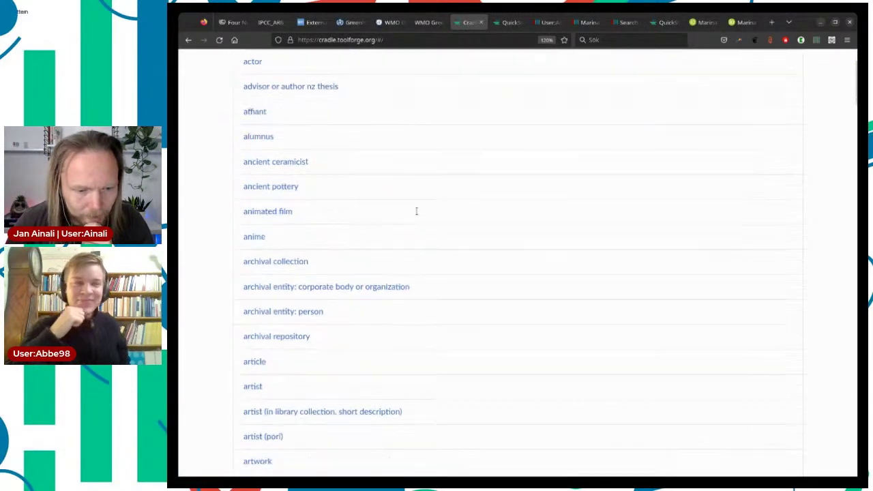
{"action": "scroll", "coordinate": [414, 210], "scroll_direction": "up", "scroll_amount": 3}
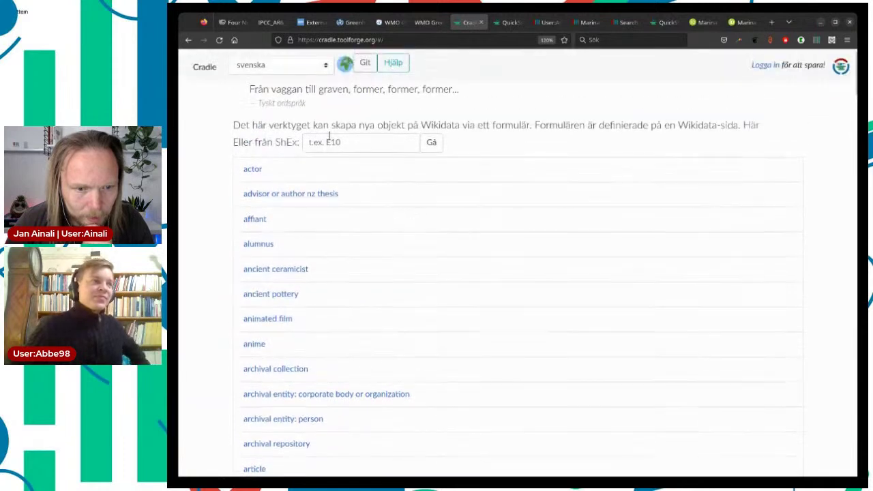
{"action": "left_click", "coordinate": [310, 72]}
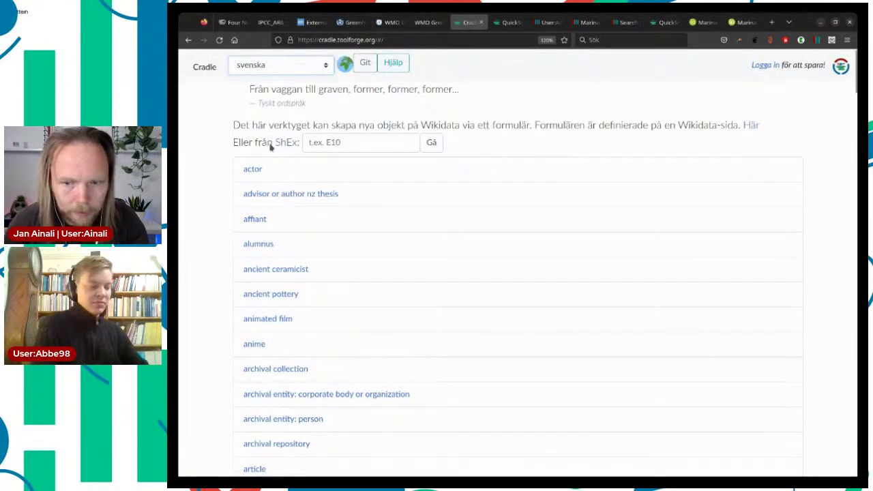
{"action": "left_click", "coordinate": [269, 143]}
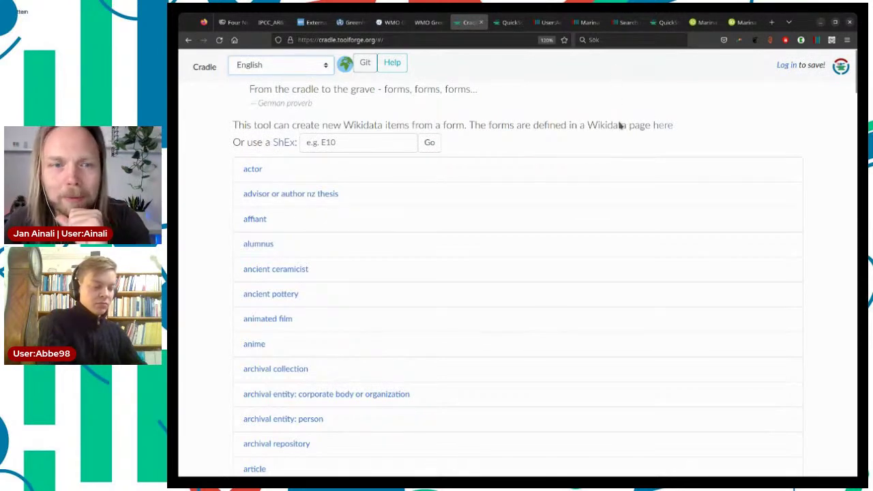
Log in to Cradle through the MediaWiki account with the prefilled credentials and authorise its access.
{"action": "left_click", "coordinate": [785, 65]}
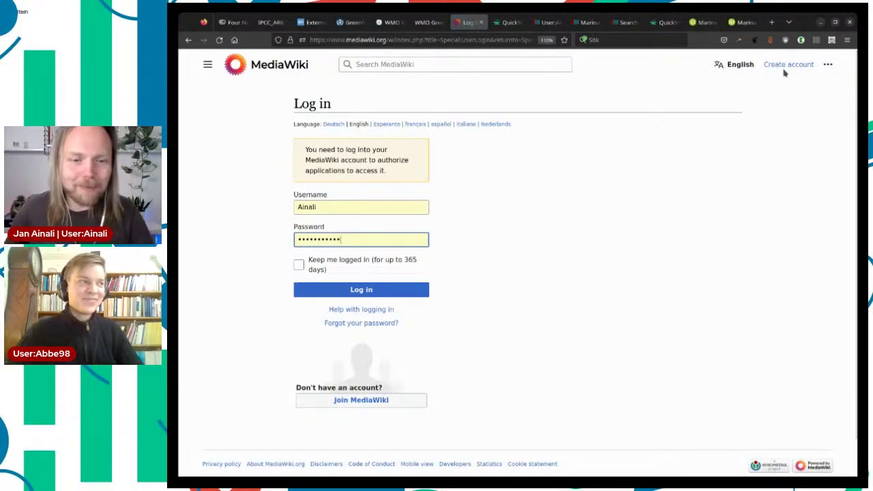
{"action": "left_click", "coordinate": [415, 294]}
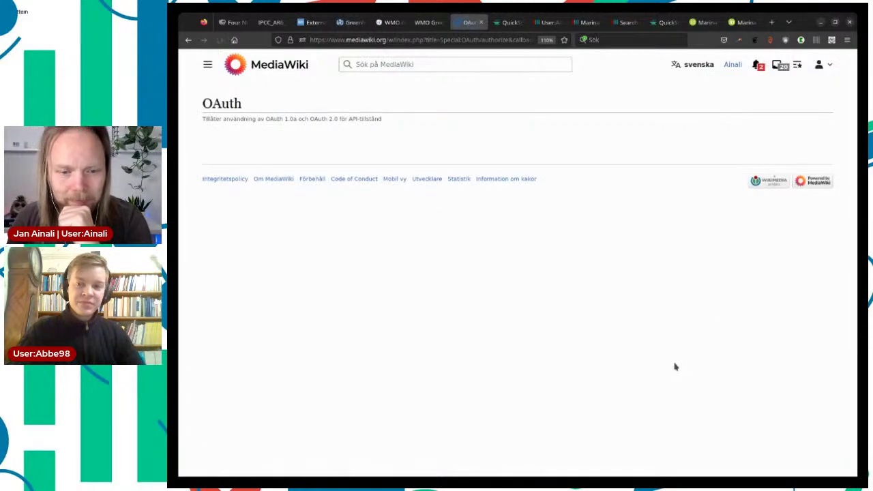
{"action": "left_click", "coordinate": [576, 322]}
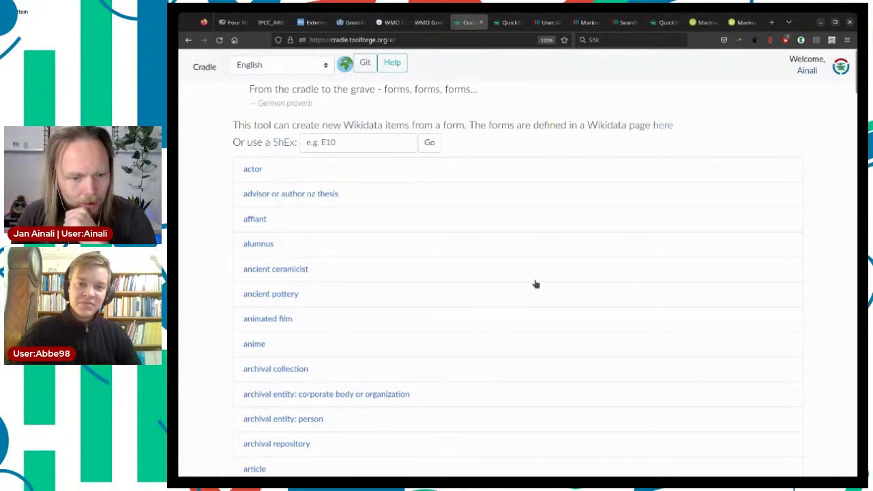
Open Cradle's article form separately and examine its fields from the labels through to Commons category.
{"action": "scroll", "coordinate": [551, 272], "scroll_direction": "down", "scroll_amount": 5}
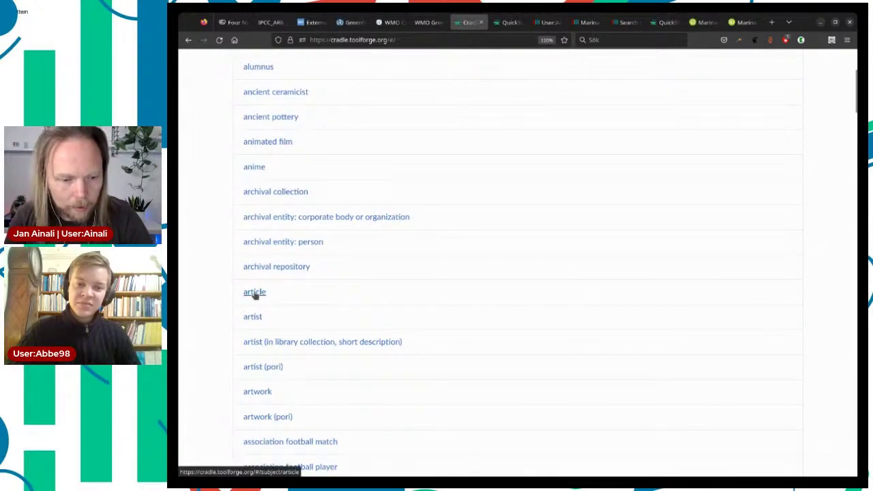
{"action": "left_click", "coordinate": [255, 292]}
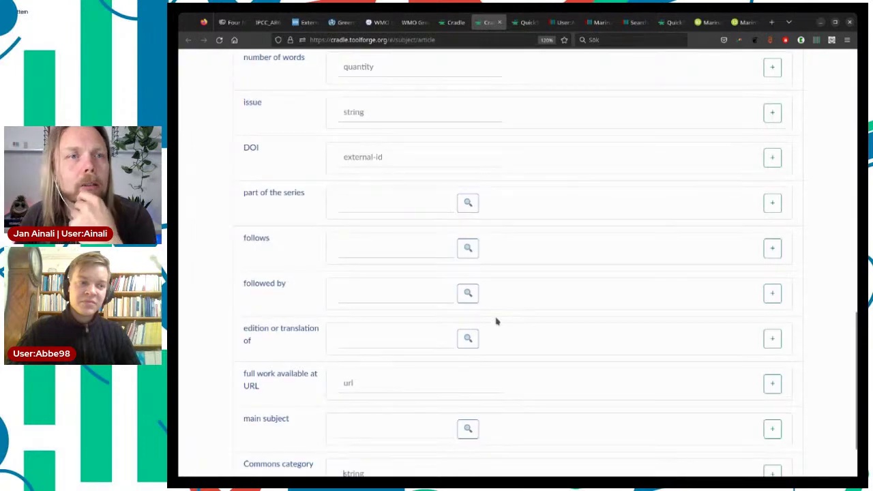
{"action": "scroll", "coordinate": [496, 321], "scroll_direction": "up", "scroll_amount": 10}
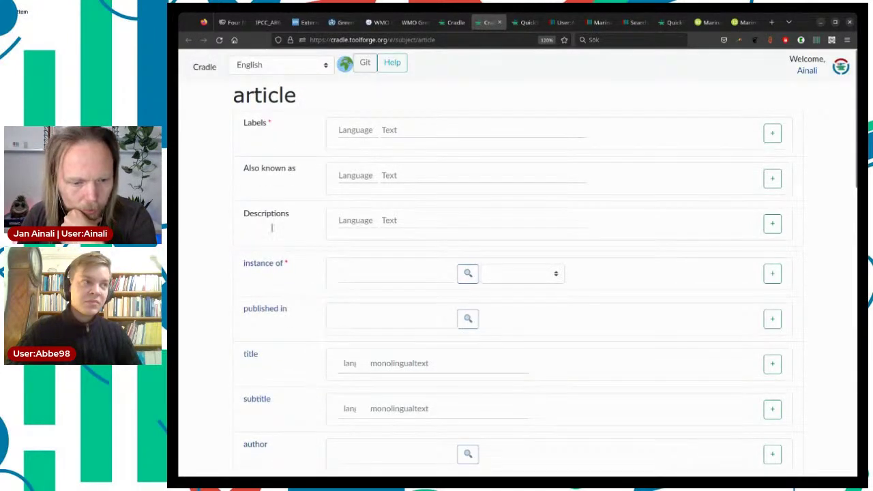
{"action": "scroll", "coordinate": [295, 293], "scroll_direction": "down", "scroll_amount": 6}
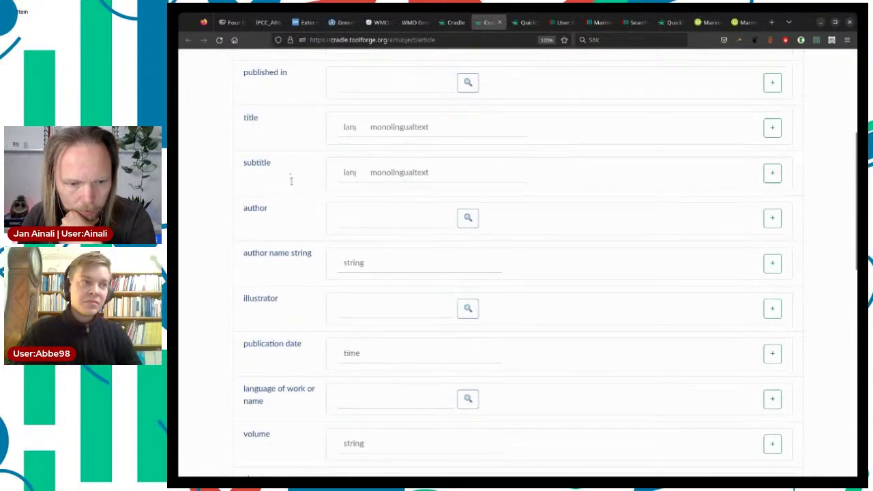
{"action": "scroll", "coordinate": [296, 204], "scroll_direction": "down", "scroll_amount": 3}
{"action": "scroll", "coordinate": [330, 157], "scroll_direction": "down", "scroll_amount": 3}
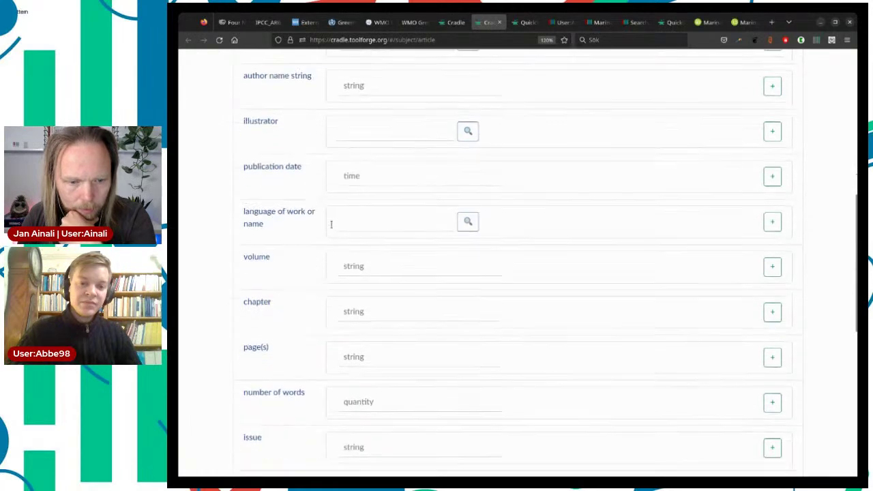
{"action": "scroll", "coordinate": [330, 293], "scroll_direction": "down", "scroll_amount": 3}
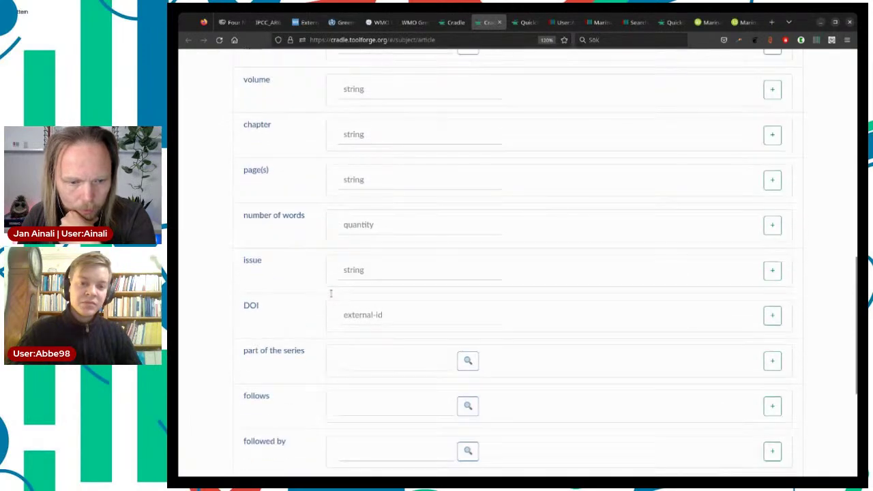
{"action": "scroll", "coordinate": [331, 294], "scroll_direction": "down", "scroll_amount": 4}
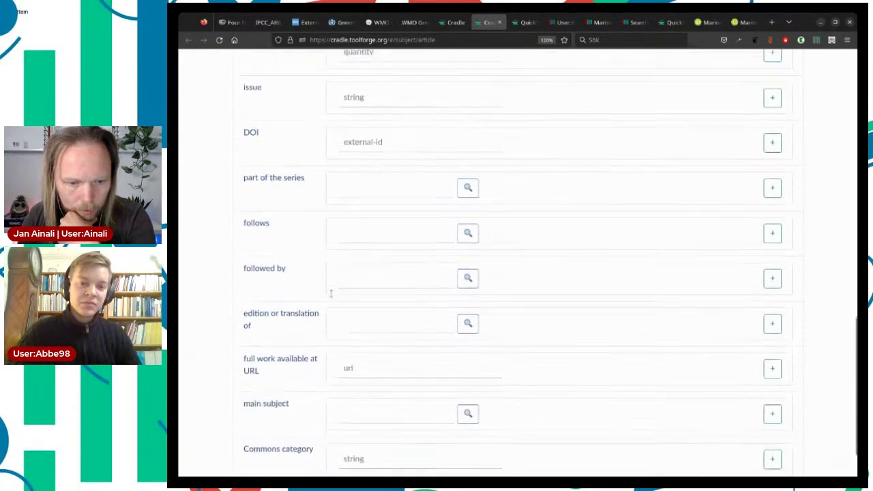
{"action": "scroll", "coordinate": [331, 293], "scroll_direction": "down", "scroll_amount": 2}
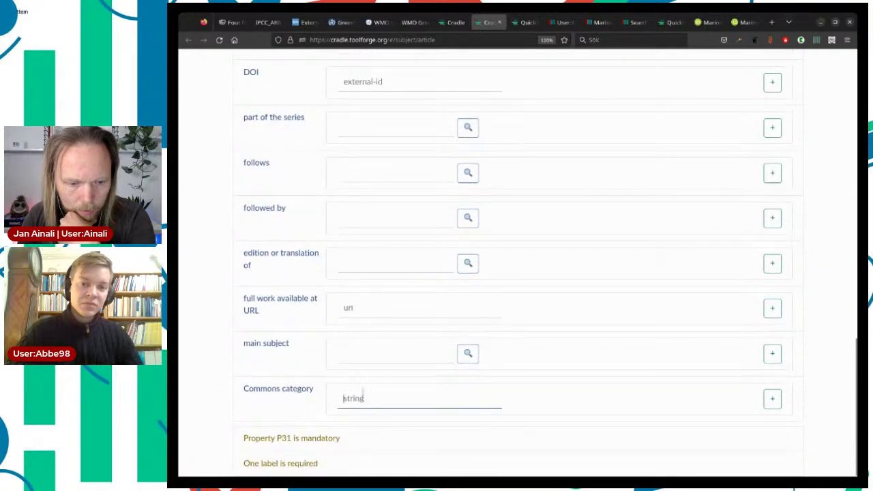
{"action": "scroll", "coordinate": [362, 388], "scroll_direction": "up", "scroll_amount": 15}
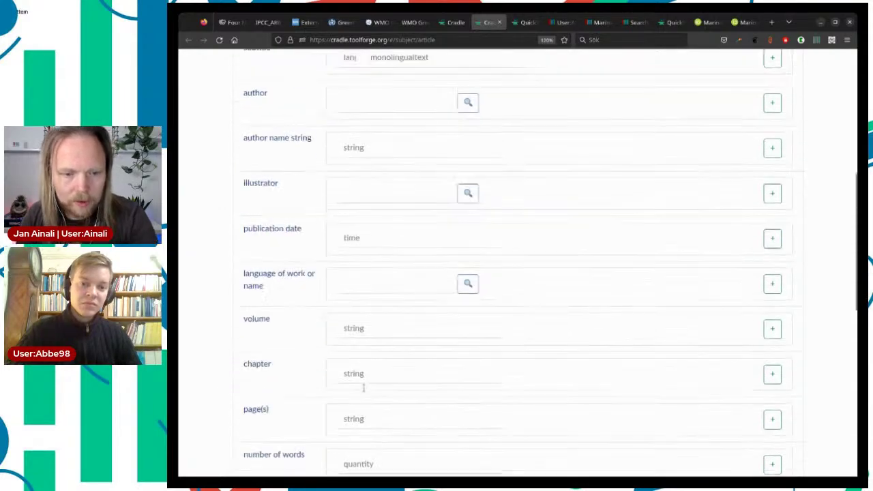
Browse Cradle's form list for a type that suits the bulletin and open the journal form separately.
{"action": "left_click", "coordinate": [450, 23]}
{"action": "scroll", "coordinate": [508, 184], "scroll_direction": "down", "scroll_amount": 5}
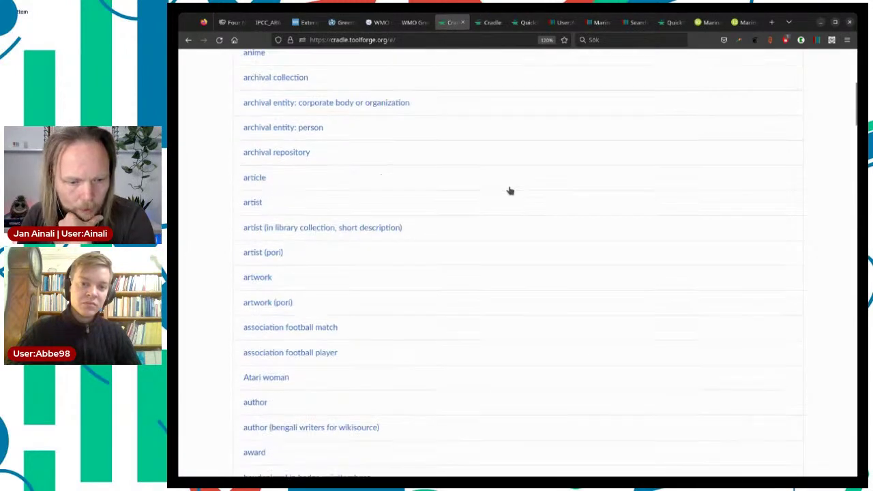
{"action": "scroll", "coordinate": [510, 191], "scroll_direction": "down", "scroll_amount": 4}
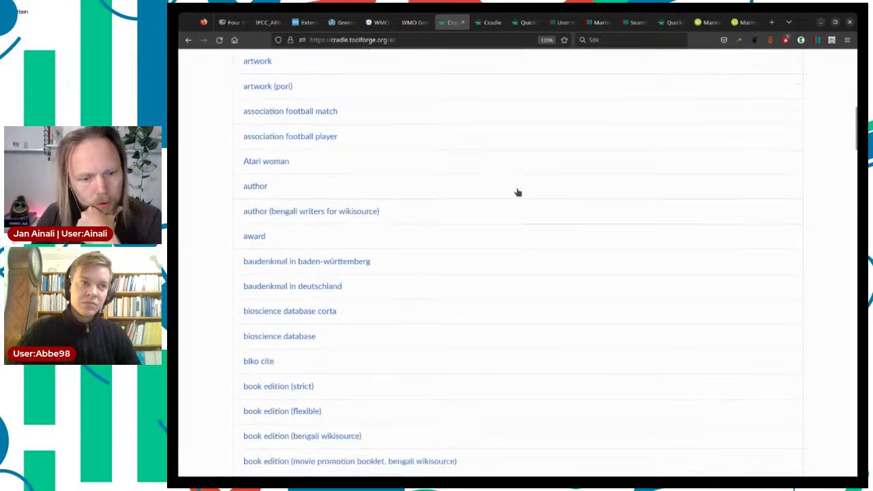
{"action": "scroll", "coordinate": [518, 195], "scroll_direction": "down", "scroll_amount": 3}
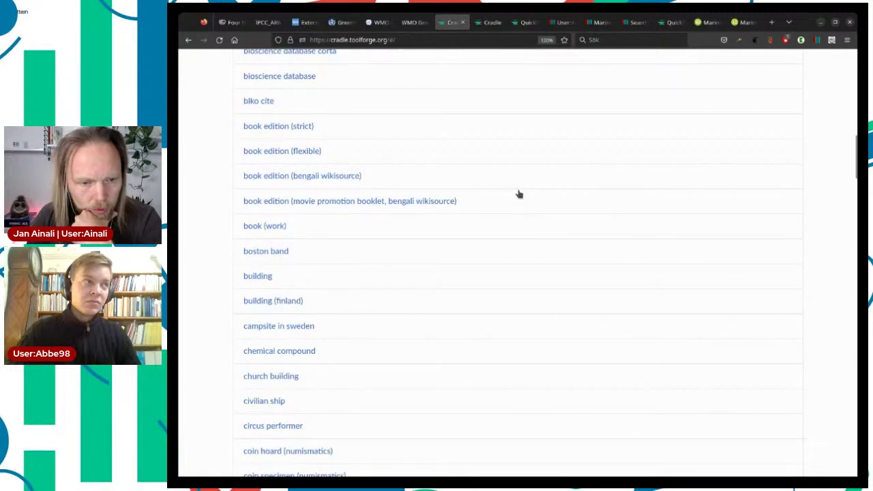
{"action": "scroll", "coordinate": [345, 234], "scroll_direction": "down", "scroll_amount": 4}
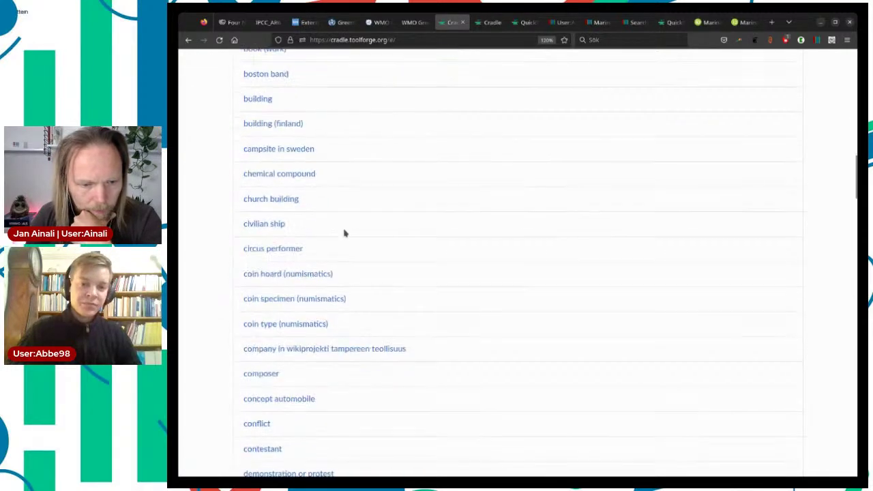
{"action": "scroll", "coordinate": [383, 238], "scroll_direction": "down", "scroll_amount": 7}
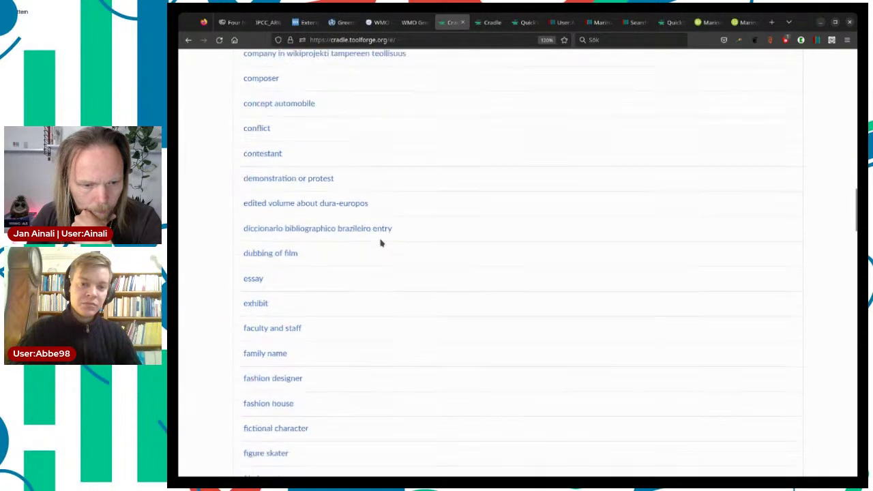
{"action": "scroll", "coordinate": [381, 242], "scroll_direction": "down", "scroll_amount": 3}
{"action": "scroll", "coordinate": [381, 243], "scroll_direction": "down", "scroll_amount": 6}
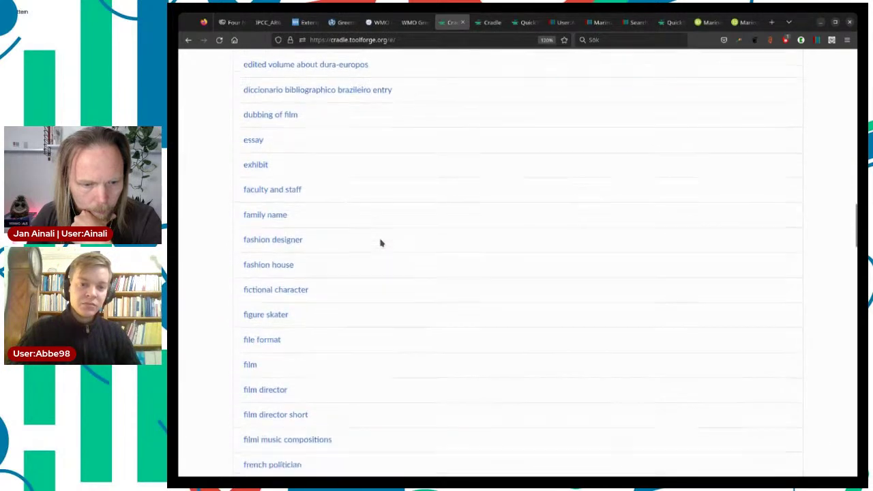
{"action": "scroll", "coordinate": [381, 243], "scroll_direction": "down", "scroll_amount": 5}
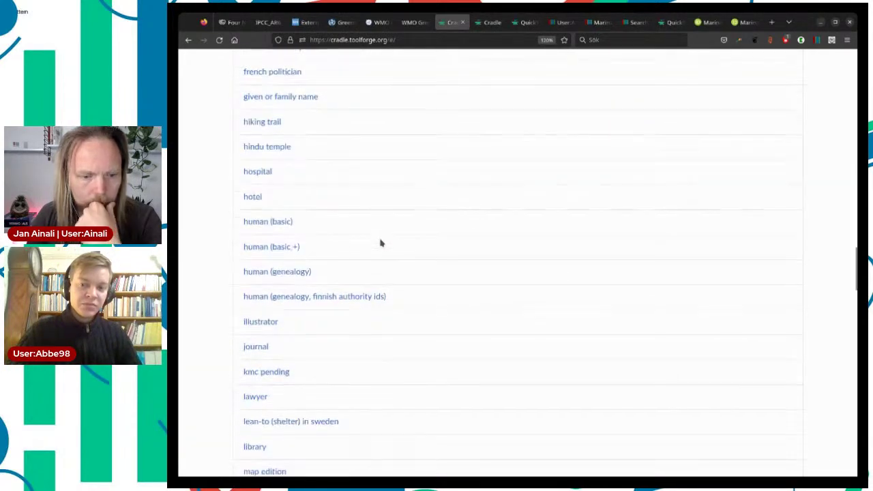
{"action": "scroll", "coordinate": [381, 242], "scroll_direction": "down", "scroll_amount": 3}
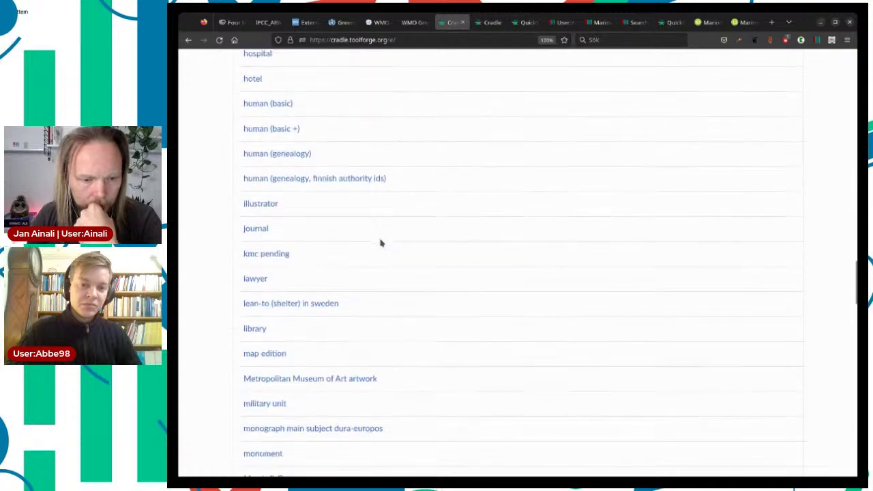
{"action": "left_click", "coordinate": [263, 232]}
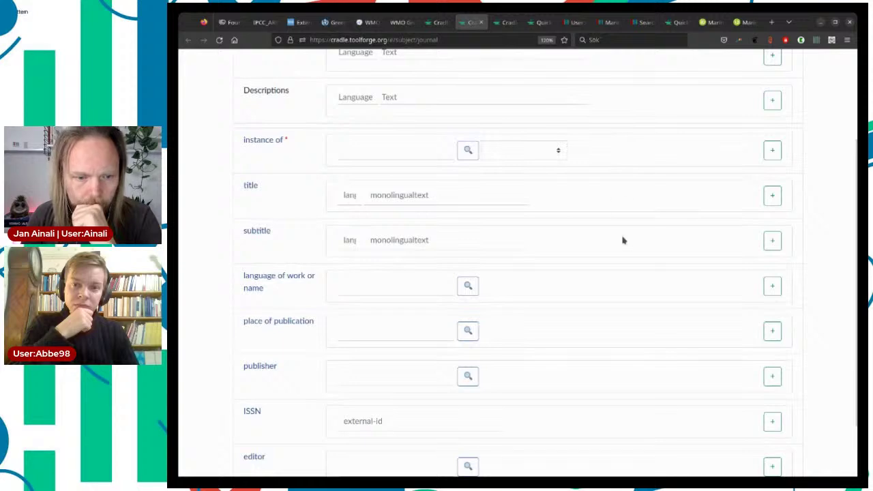
Examine the journal form's title, publisher, ISSN and editor fields against the details on the bulletin's cover.
{"action": "scroll", "coordinate": [624, 243], "scroll_direction": "down", "scroll_amount": 3}
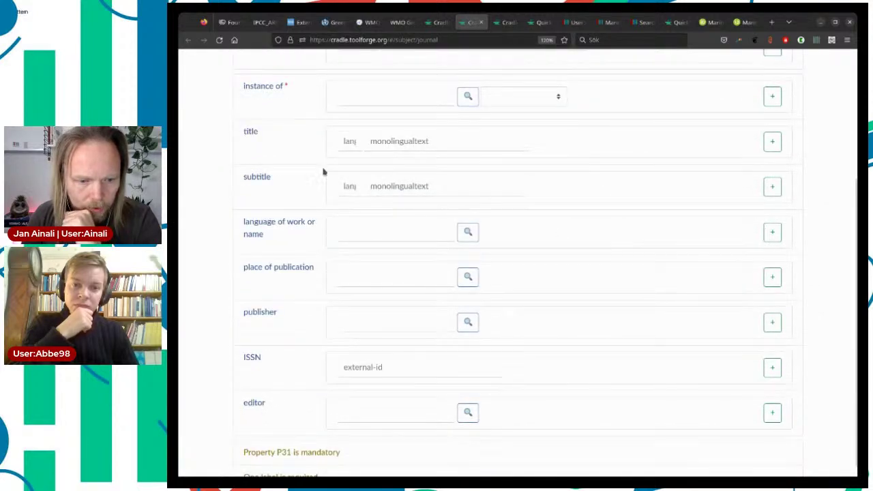
{"action": "scroll", "coordinate": [314, 194], "scroll_direction": "down", "scroll_amount": 1}
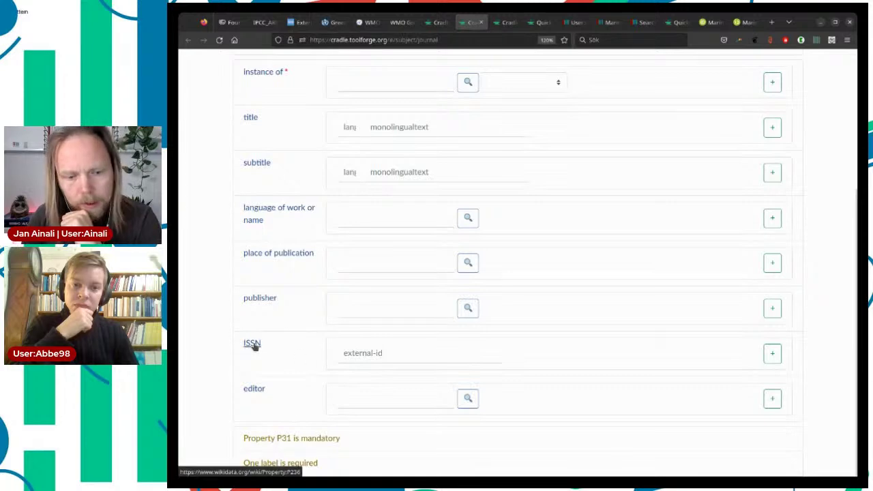
{"action": "left_click", "coordinate": [396, 25]}
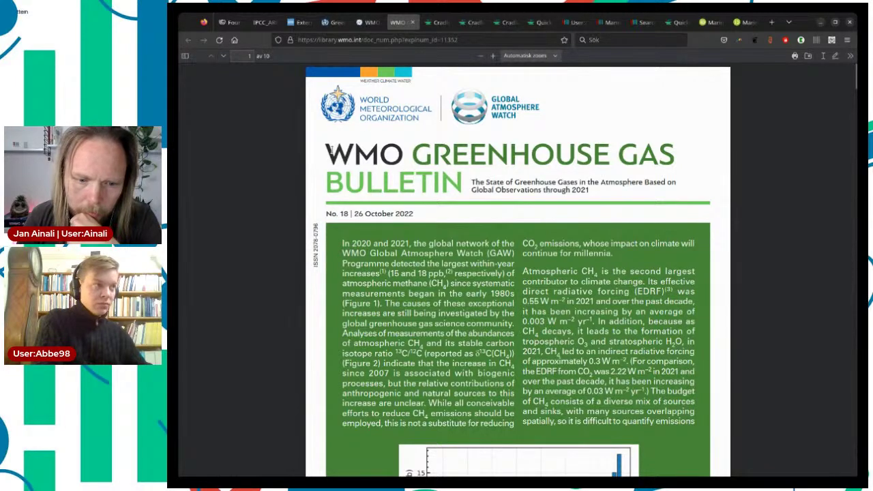
{"action": "left_click", "coordinate": [436, 23]}
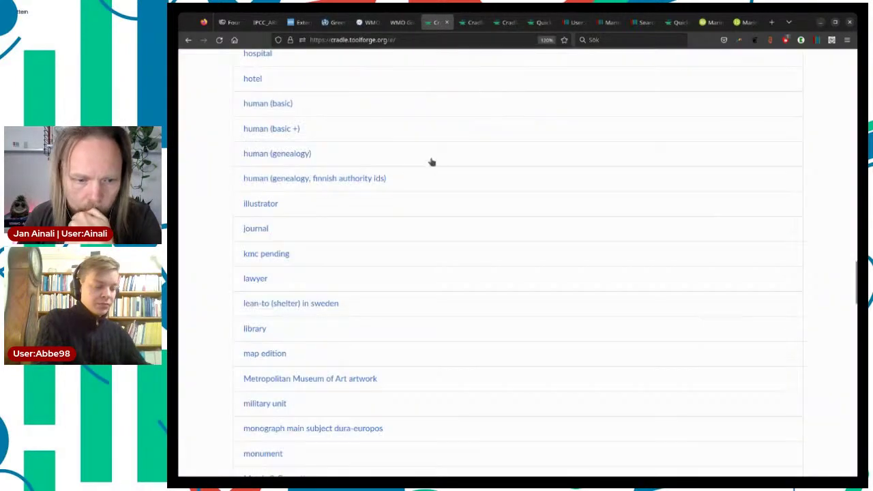
{"action": "left_click", "coordinate": [462, 25]}
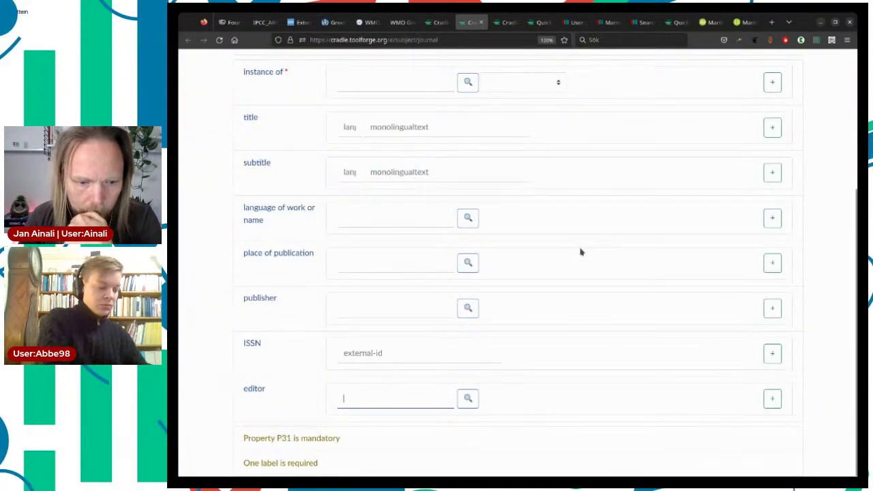
Recheck the journal form's fields, return to Cradle's form list and open the periodical (article) form separately.
{"action": "scroll", "coordinate": [580, 252], "scroll_direction": "up", "scroll_amount": 5}
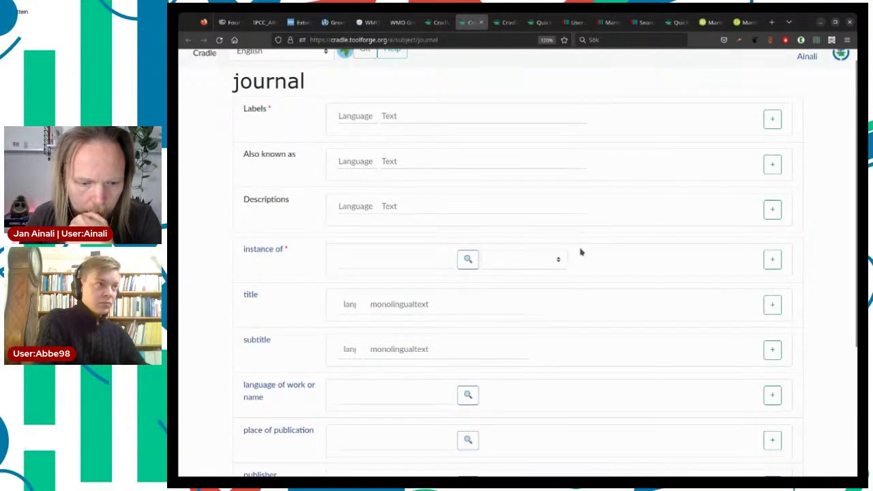
{"action": "scroll", "coordinate": [581, 253], "scroll_direction": "down", "scroll_amount": 5}
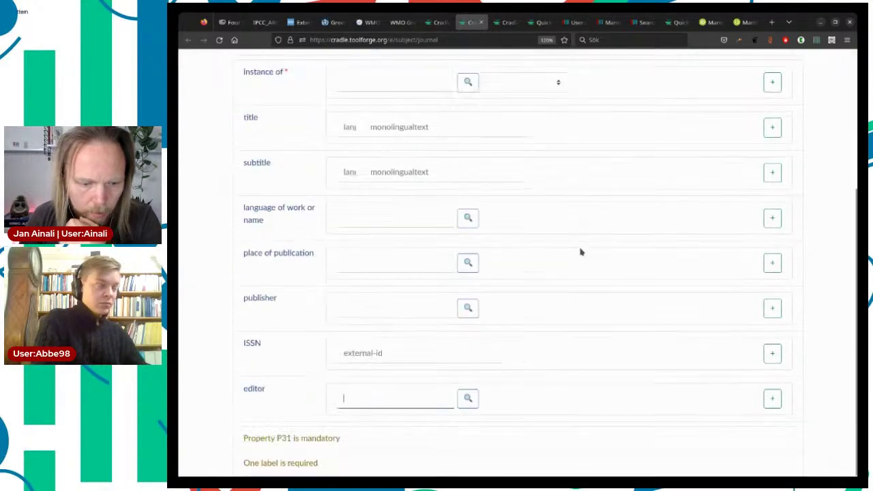
{"action": "left_click", "coordinate": [437, 23]}
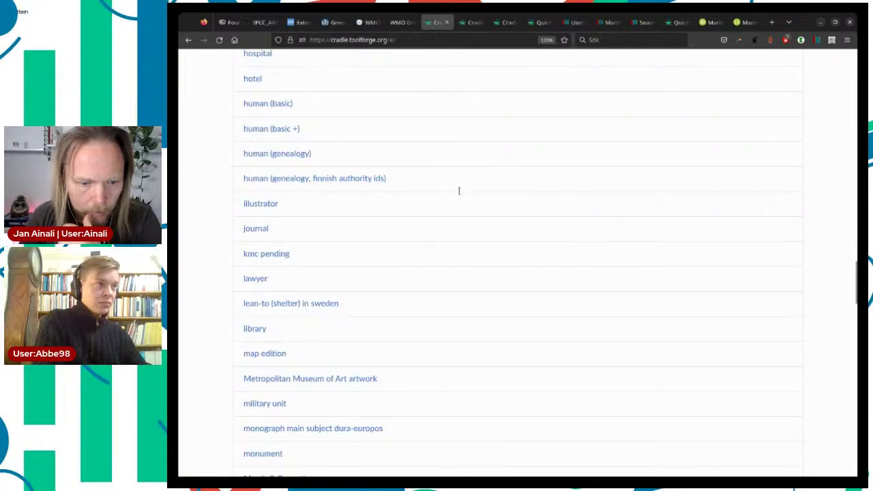
{"action": "scroll", "coordinate": [458, 189], "scroll_direction": "down", "scroll_amount": 6}
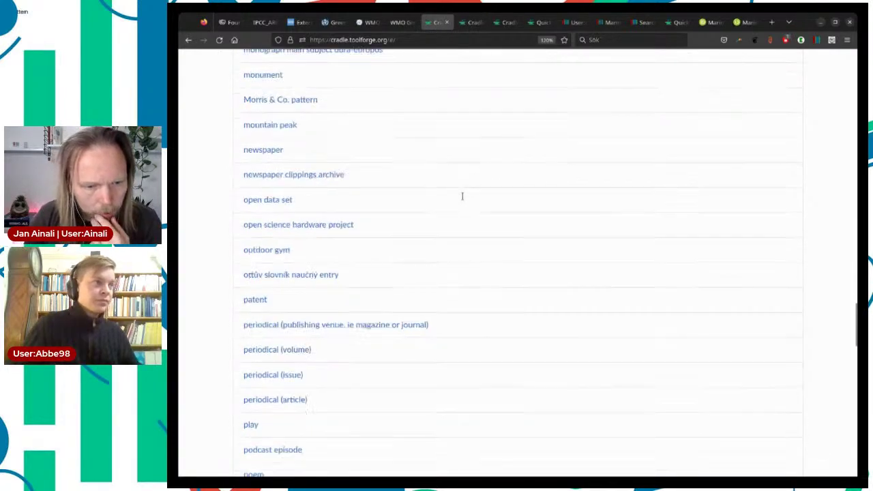
{"action": "scroll", "coordinate": [461, 196], "scroll_direction": "down", "scroll_amount": 1}
{"action": "scroll", "coordinate": [331, 207], "scroll_direction": "down", "scroll_amount": 6}
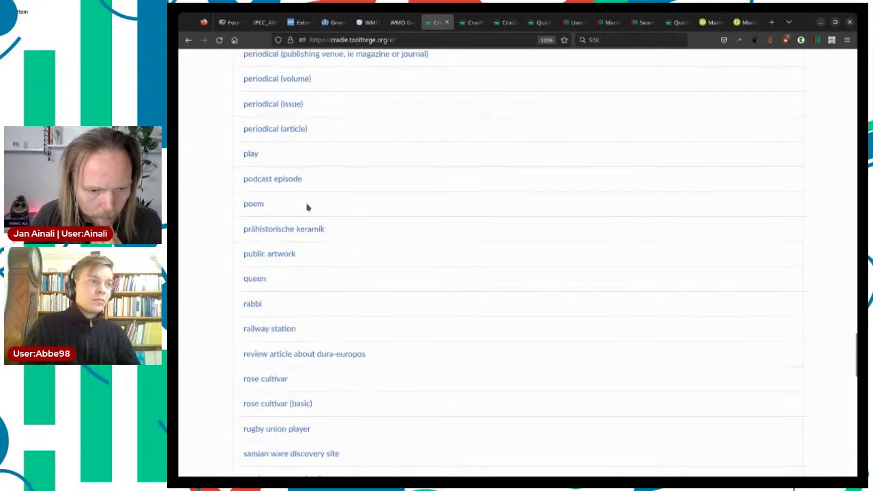
{"action": "scroll", "coordinate": [295, 203], "scroll_direction": "down", "scroll_amount": 2}
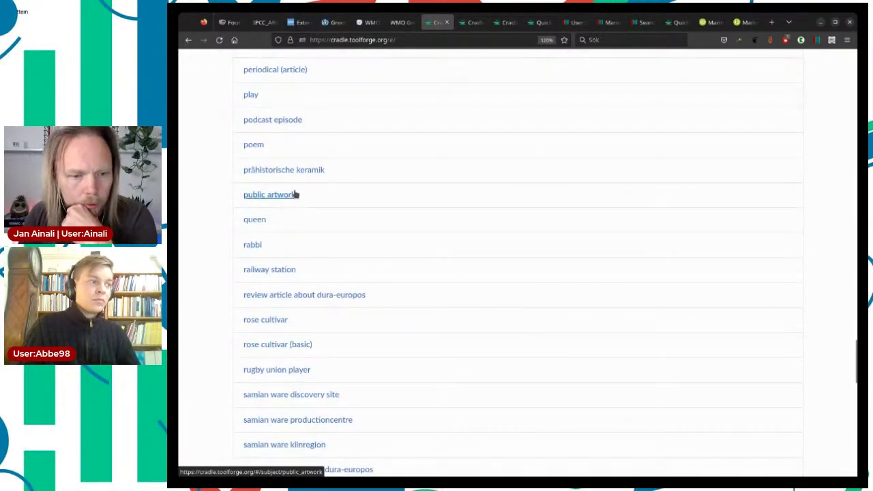
{"action": "scroll", "coordinate": [294, 195], "scroll_direction": "up", "scroll_amount": 2}
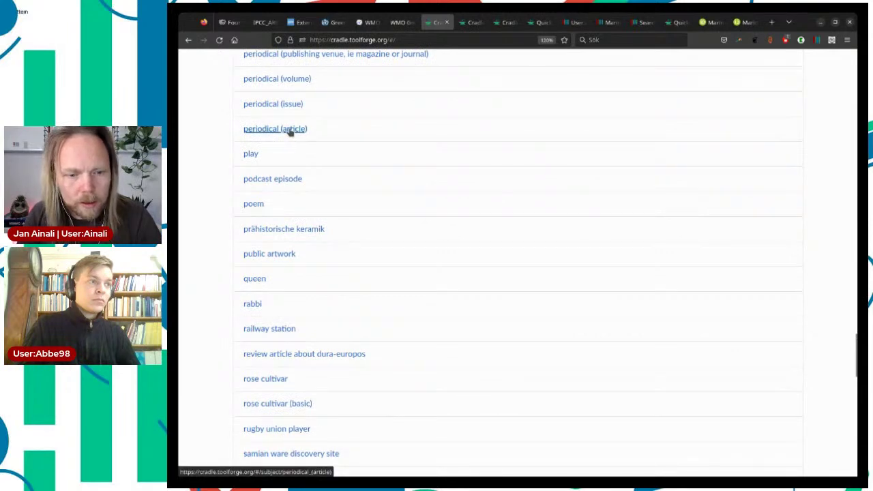
{"action": "left_click", "coordinate": [290, 133]}
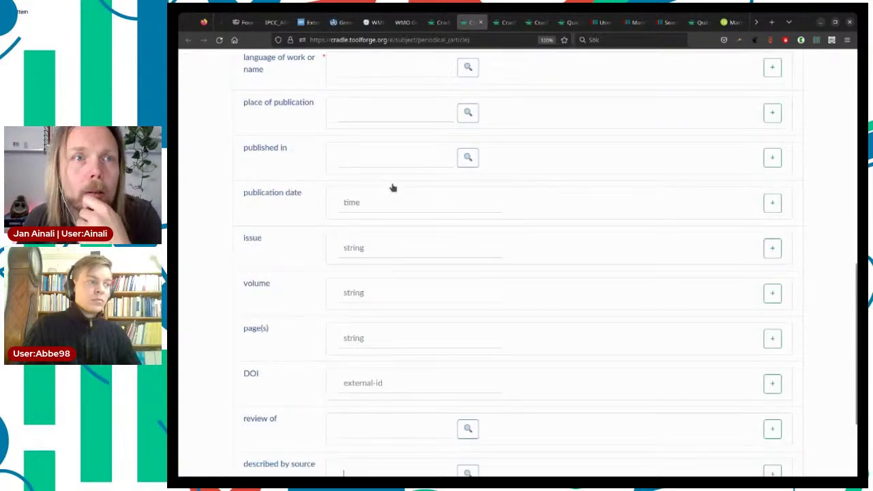
Examine the periodical (article) form's fields from the labels through to described by source, and close the form.
{"action": "scroll", "coordinate": [424, 269], "scroll_direction": "up", "scroll_amount": 8}
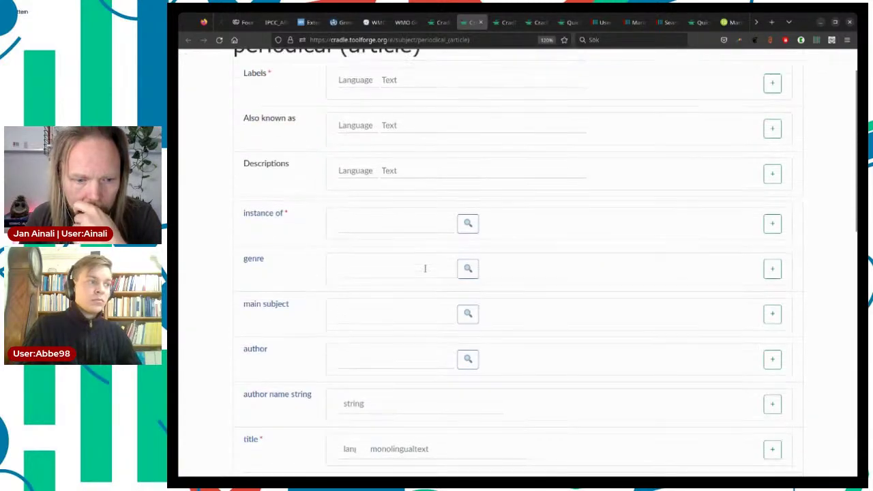
{"action": "scroll", "coordinate": [424, 268], "scroll_direction": "down", "scroll_amount": 6}
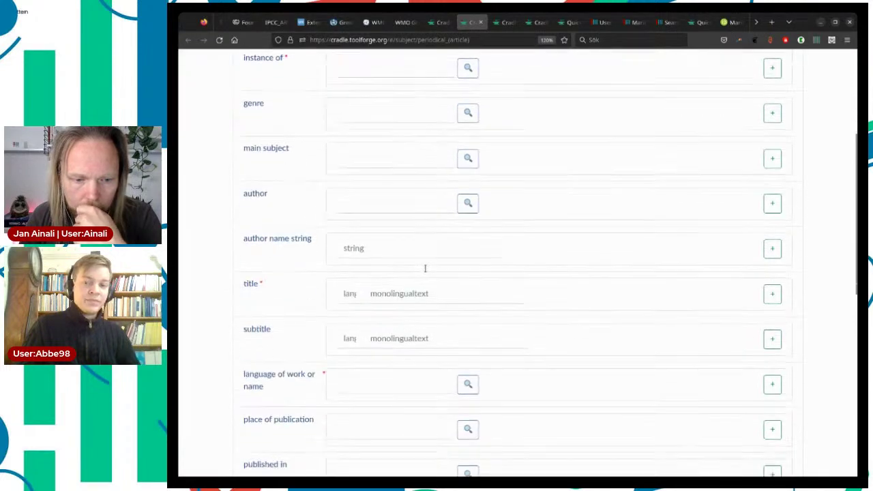
{"action": "scroll", "coordinate": [425, 268], "scroll_direction": "down", "scroll_amount": 5}
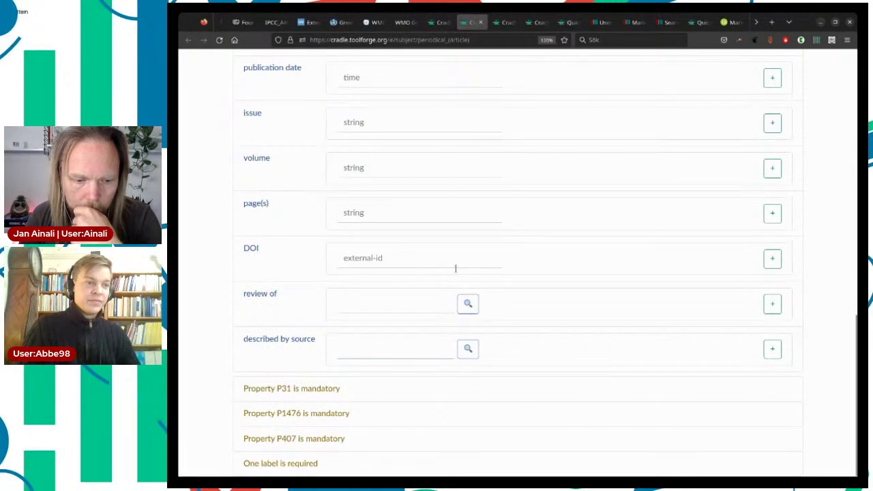
{"action": "scroll", "coordinate": [399, 320], "scroll_direction": "up", "scroll_amount": 1}
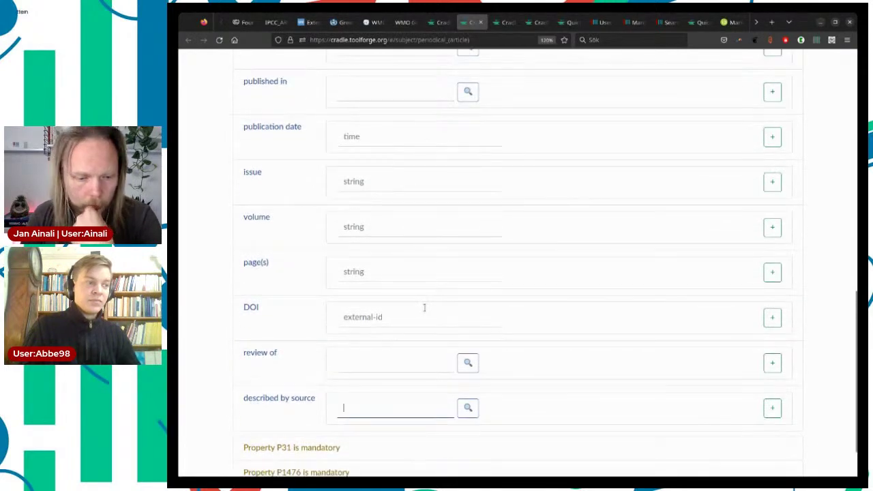
{"action": "scroll", "coordinate": [423, 307], "scroll_direction": "up", "scroll_amount": 3}
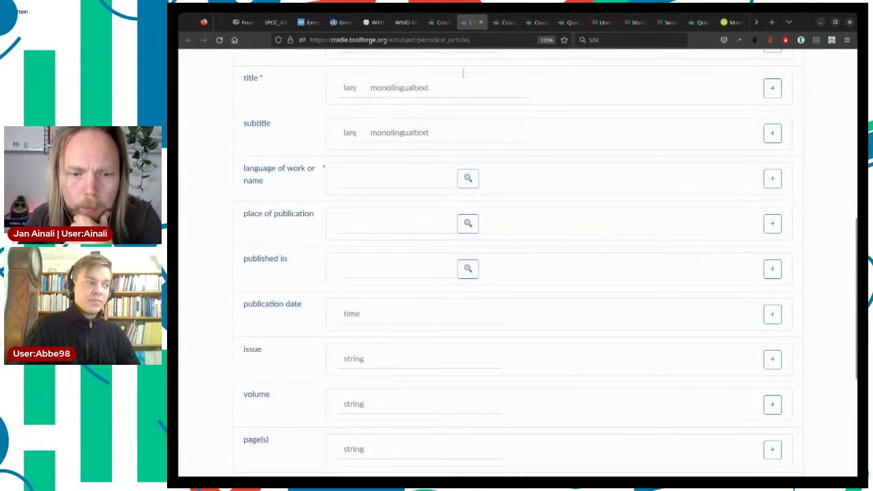
{"action": "left_click", "coordinate": [480, 22]}
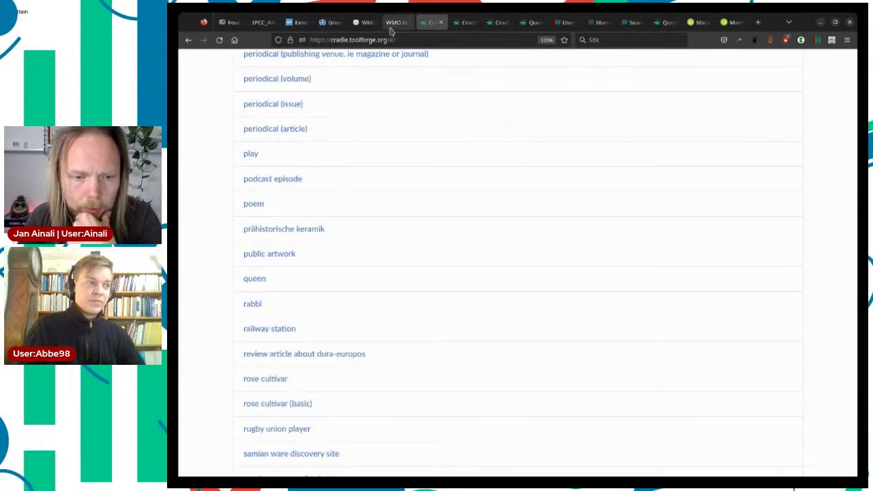
Open the "scholarly article about dura-europos" form separately from the form list, examine its fields through to main subject, and close it.
{"action": "left_click", "coordinate": [393, 22]}
{"action": "left_click", "coordinate": [430, 23]}
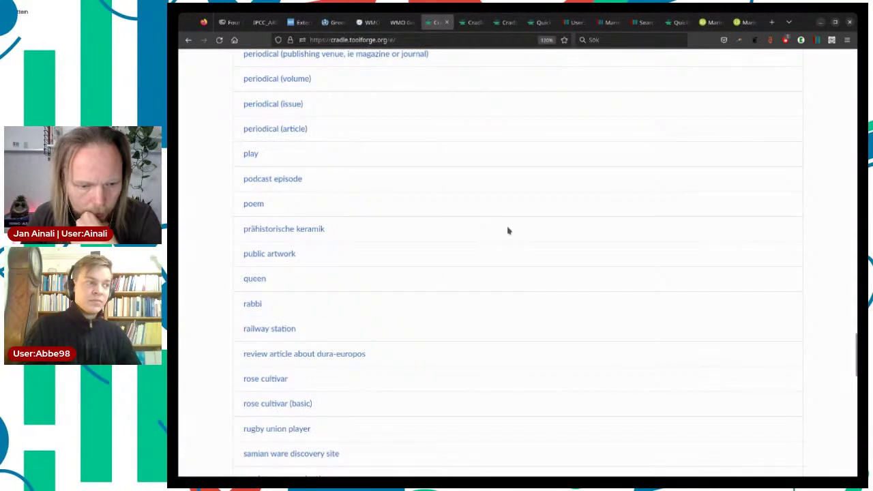
{"action": "scroll", "coordinate": [507, 231], "scroll_direction": "down", "scroll_amount": 5}
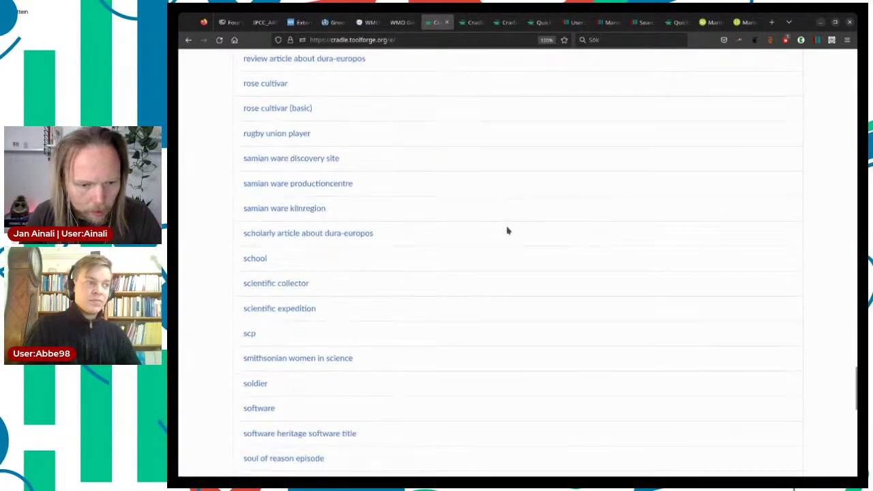
{"action": "middle_click", "coordinate": [350, 239]}
{"action": "key", "text": "ctrl+Tab"}
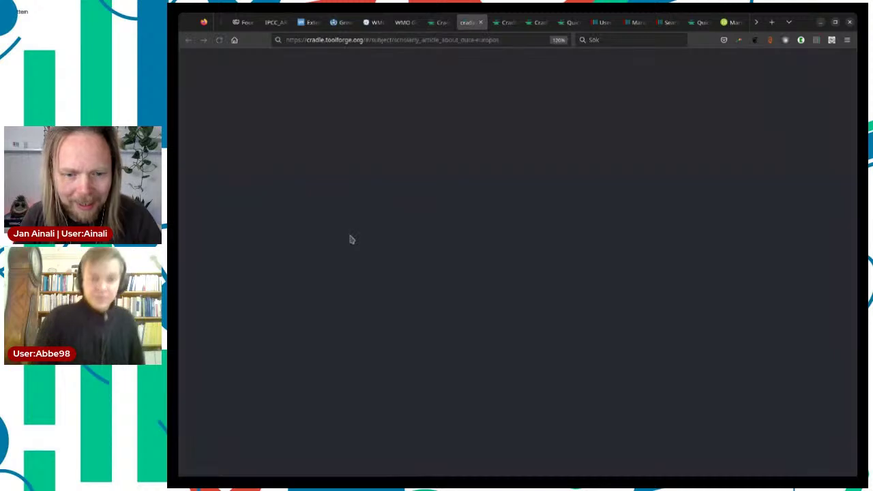
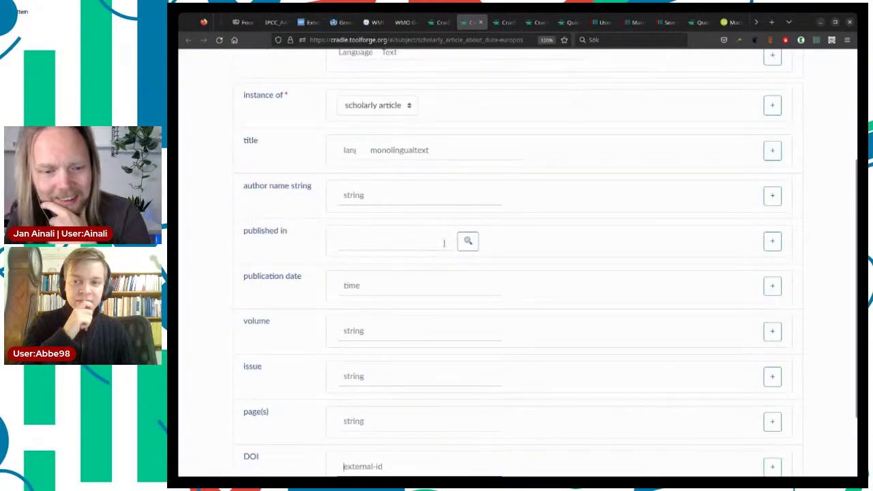
{"action": "scroll", "coordinate": [442, 242], "scroll_direction": "up", "scroll_amount": 2}
{"action": "scroll", "coordinate": [304, 208], "scroll_direction": "down", "scroll_amount": 5}
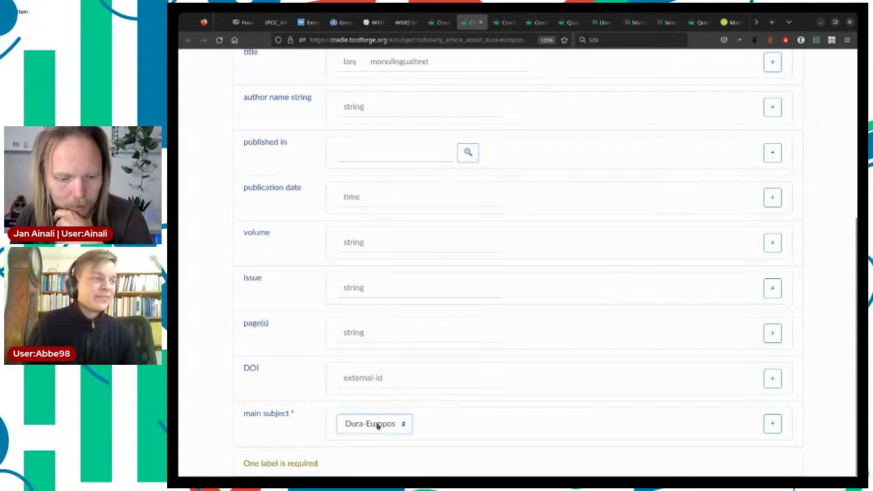
{"action": "left_click", "coordinate": [482, 23]}
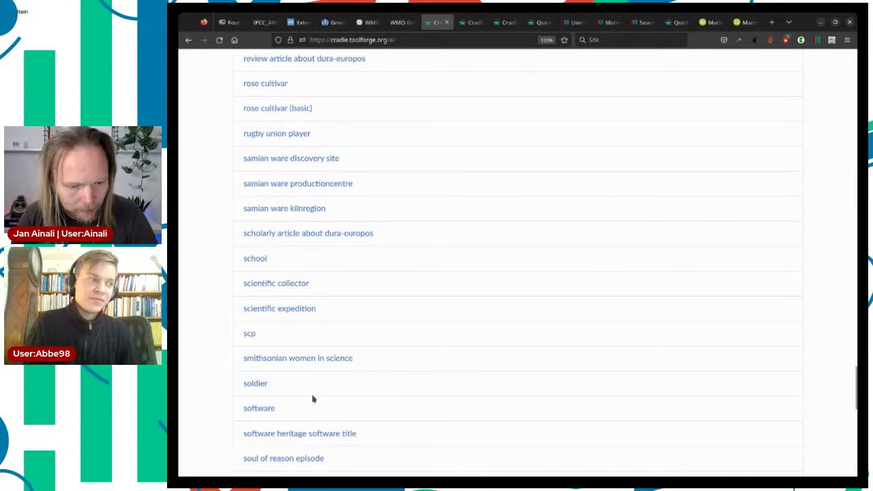
Browse the remainder of Cradle's form list, down to the yog 2018 person entry, for a type that suits the bulletin.
{"action": "scroll", "coordinate": [313, 398], "scroll_direction": "down", "scroll_amount": 5}
{"action": "scroll", "coordinate": [321, 255], "scroll_direction": "down", "scroll_amount": 2}
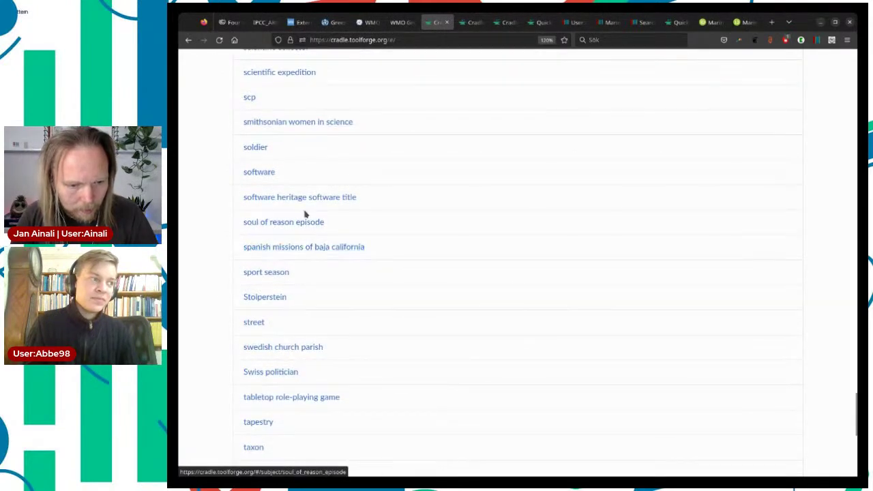
{"action": "scroll", "coordinate": [302, 253], "scroll_direction": "down", "scroll_amount": 9}
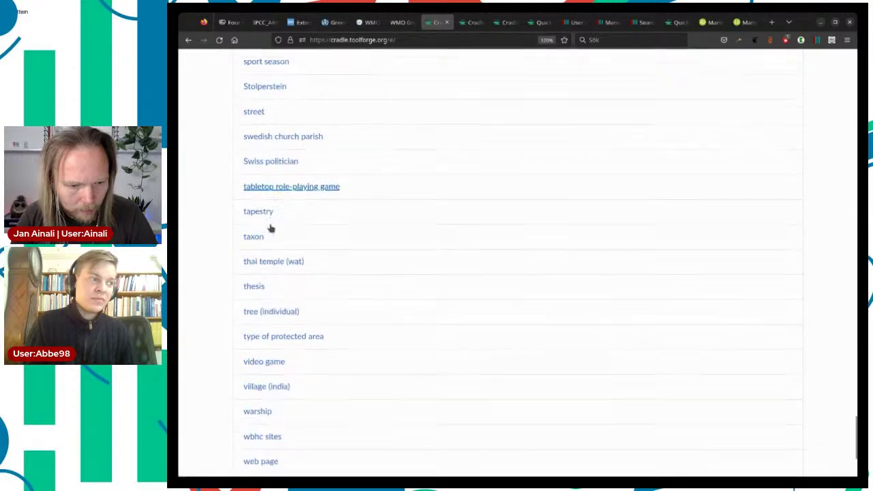
{"action": "scroll", "coordinate": [271, 261], "scroll_direction": "down", "scroll_amount": 1}
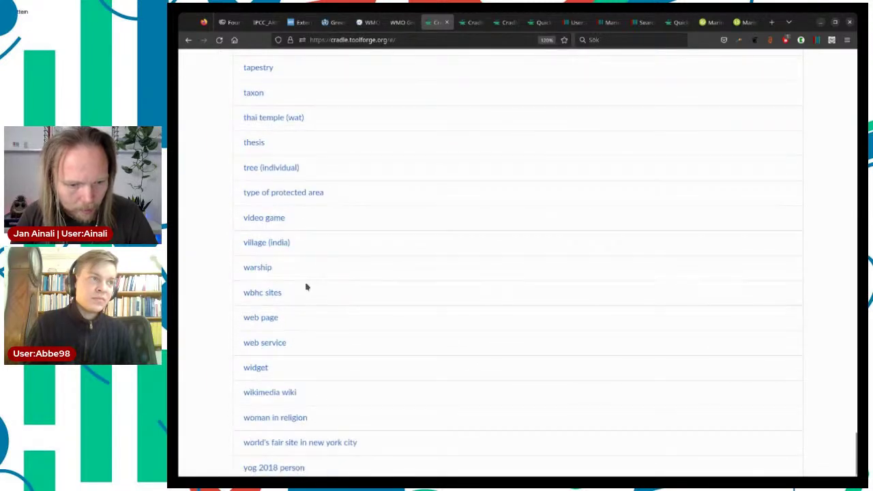
{"action": "scroll", "coordinate": [380, 257], "scroll_direction": "up", "scroll_amount": 5}
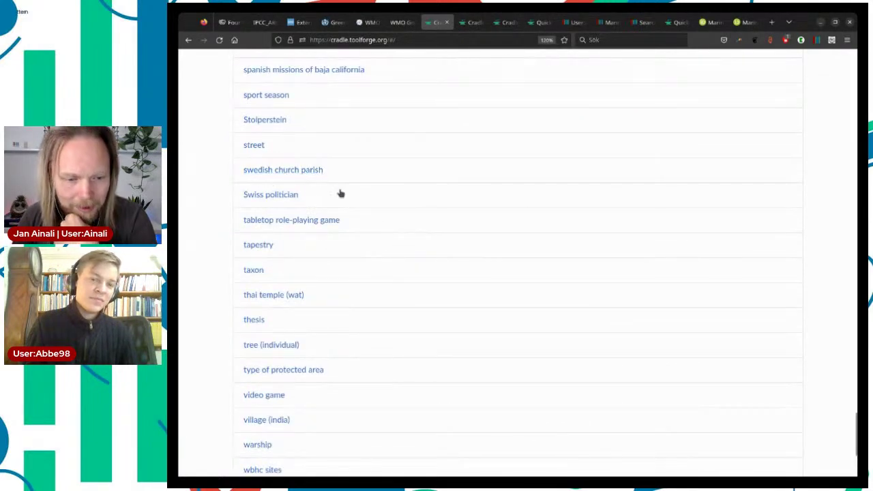
{"action": "scroll", "coordinate": [361, 255], "scroll_direction": "down", "scroll_amount": 5}
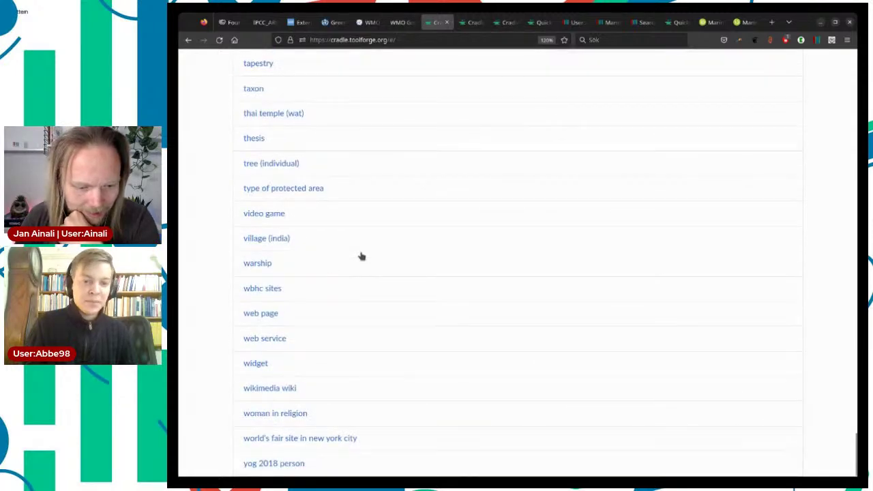
{"action": "scroll", "coordinate": [358, 239], "scroll_direction": "up", "scroll_amount": 10}
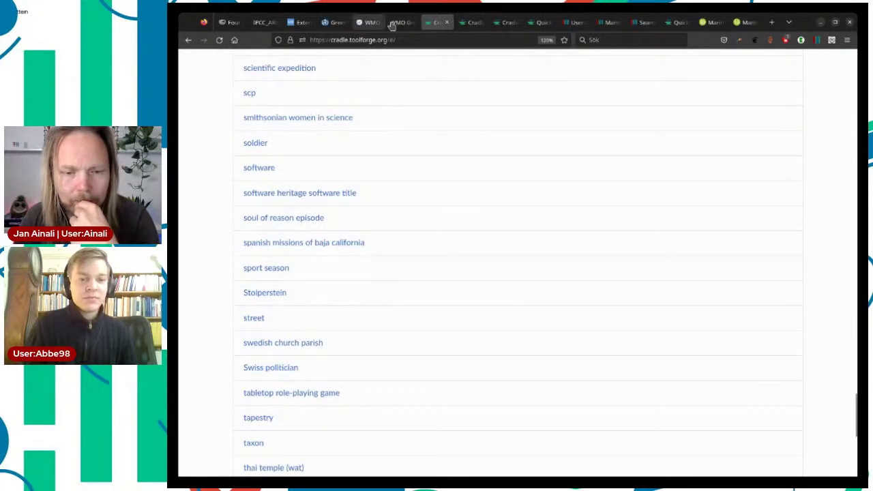
Return to the open article form, glance over its fields and place it directly after the bulletin PDF among the open pages.
{"action": "left_click", "coordinate": [500, 23]}
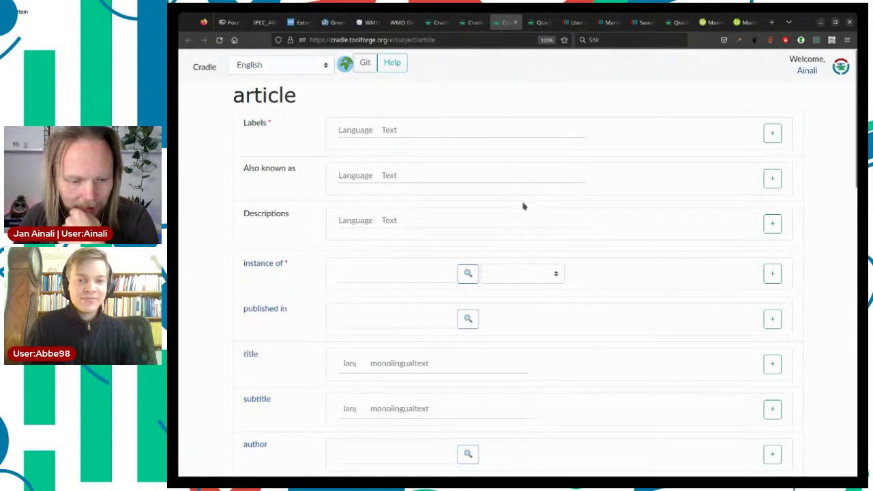
{"action": "scroll", "coordinate": [522, 202], "scroll_direction": "down", "scroll_amount": 3}
{"action": "scroll", "coordinate": [522, 202], "scroll_direction": "up", "scroll_amount": 3}
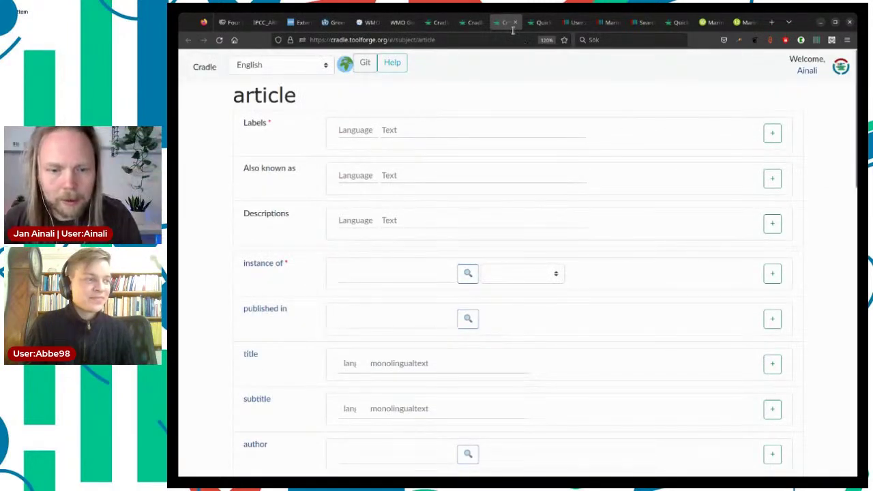
{"action": "left_click_drag", "start_coordinate": [494, 22], "coordinate": [417, 31]}
Copy the title text that follows "No.18:" in the bulletin's heading on the WMO library page.
{"action": "left_click", "coordinate": [402, 22]}
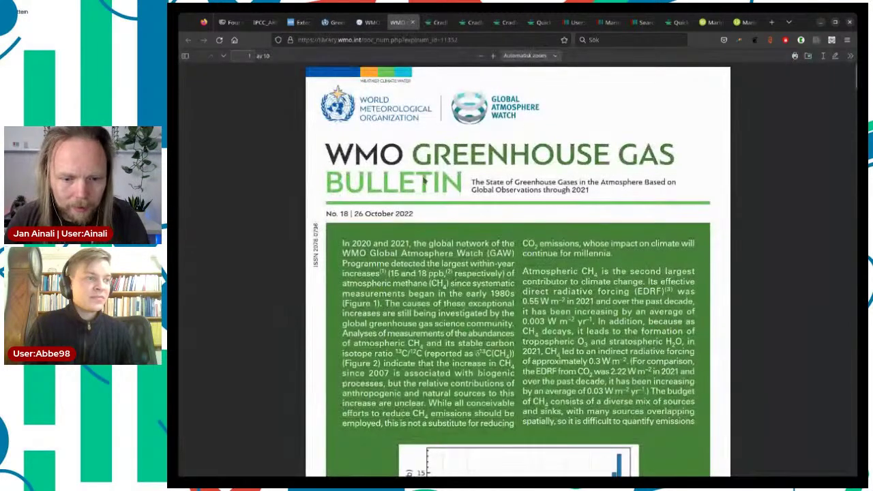
{"action": "left_click", "coordinate": [368, 23]}
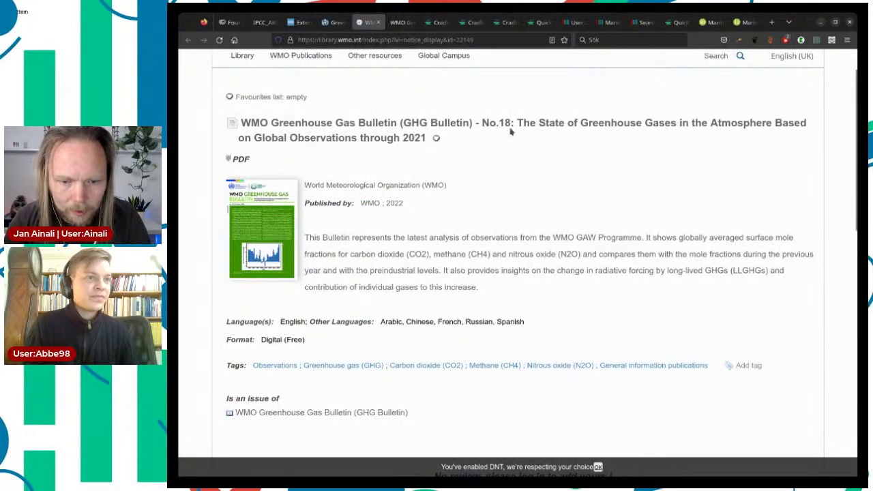
{"action": "left_click_drag", "start_coordinate": [513, 132], "coordinate": [424, 139]}
{"action": "key", "text": "ctrl+c"}
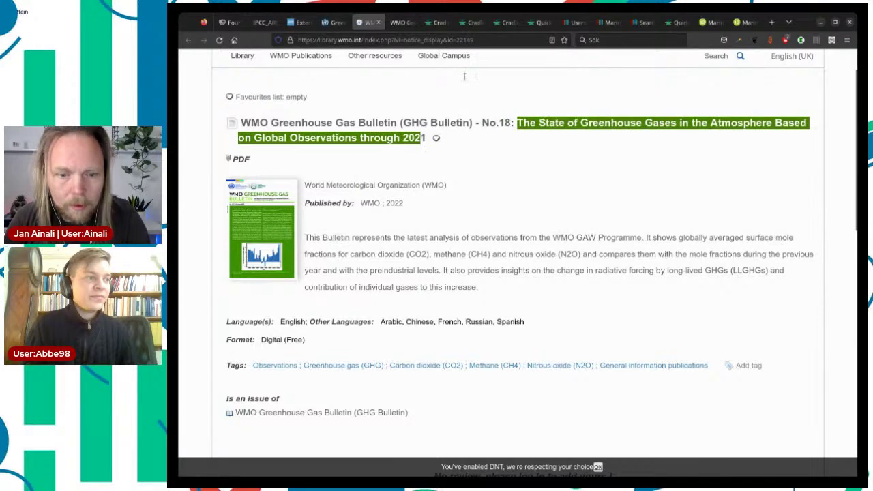
Add a label to the article form with language en and the copied bulletin title as its text.
{"action": "left_click", "coordinate": [403, 22]}
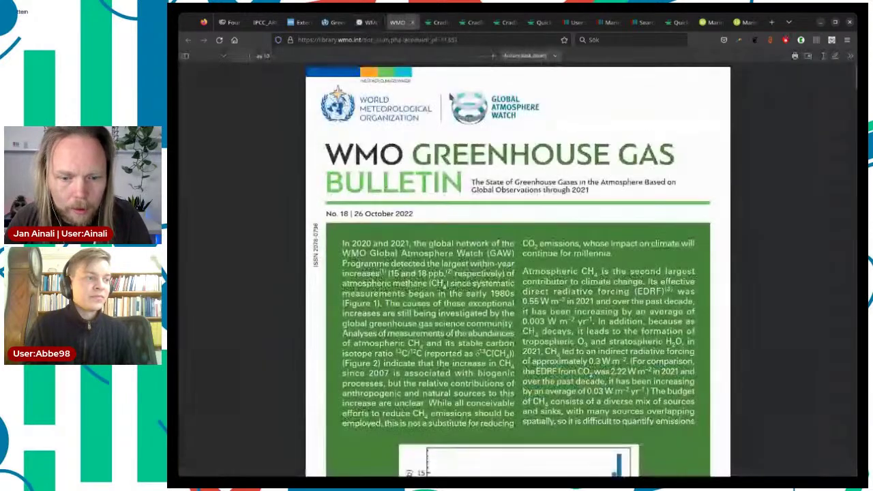
{"action": "left_click", "coordinate": [436, 23]}
{"action": "left_click", "coordinate": [348, 132]}
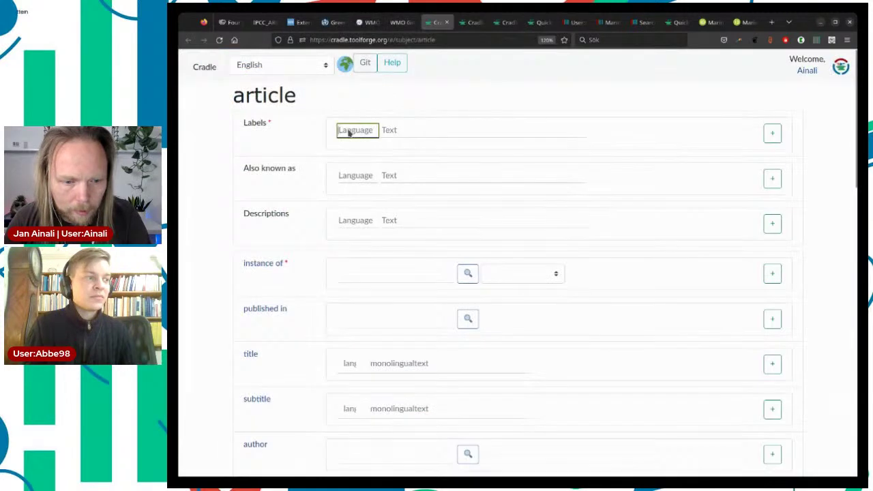
{"action": "type", "text": "en"}
{"action": "key", "text": "Tab"}
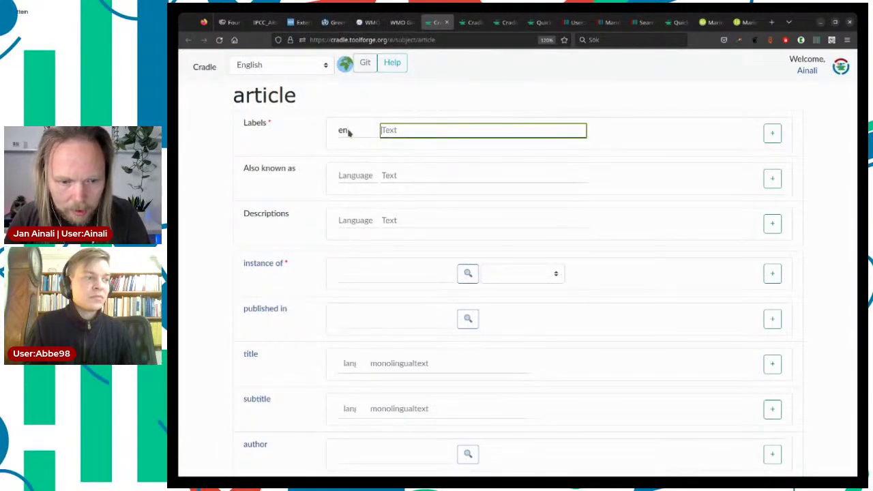
{"action": "key", "text": "ctrl+v"}
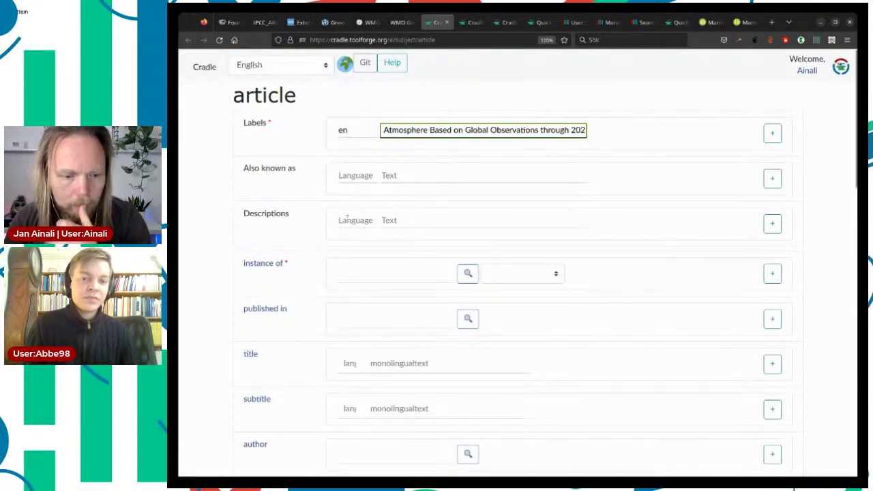
Enter the description text "article from the World Meterorological Organization 2022" in the article form, checking the organization's name in the bulletin PDF.
{"action": "left_click", "coordinate": [424, 219]}
{"action": "type", "text": "article"}
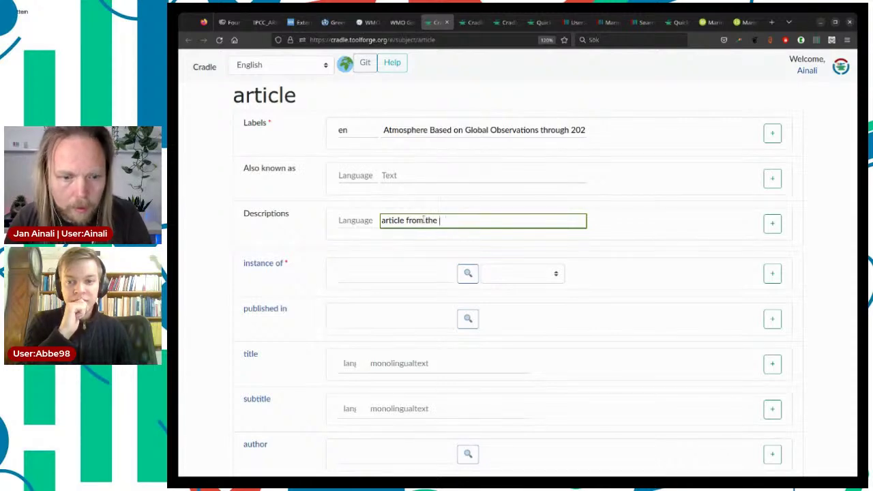
{"action": "type", "text": " from the"}
{"action": "left_click", "coordinate": [395, 23]}
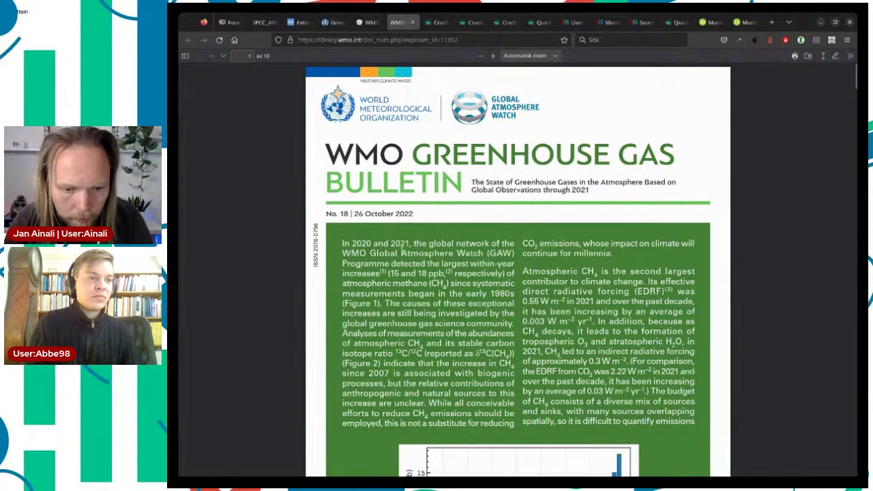
{"action": "scroll", "coordinate": [405, 250], "scroll_direction": "down", "scroll_amount": 3}
{"action": "scroll", "coordinate": [429, 129], "scroll_direction": "up", "scroll_amount": 3}
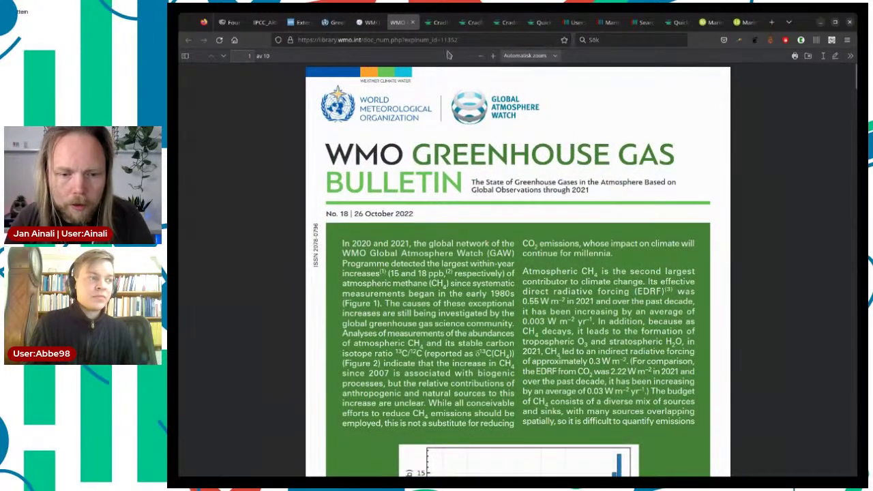
{"action": "left_click", "coordinate": [439, 22]}
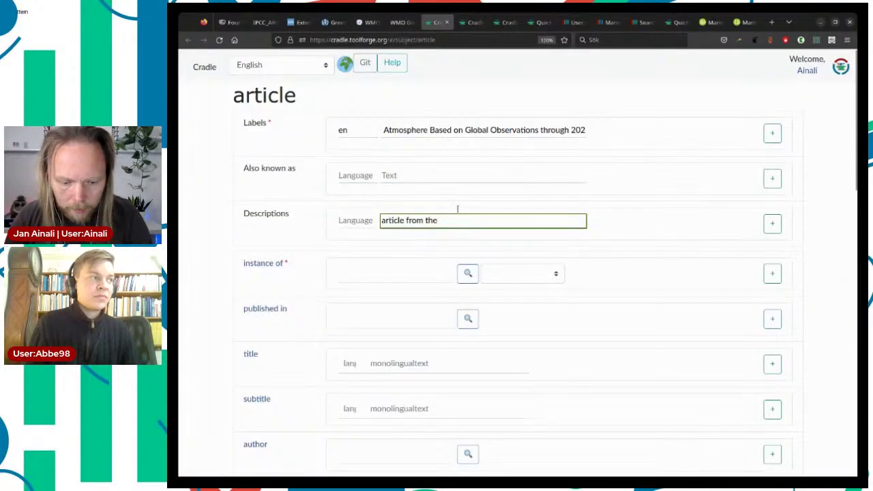
{"action": "type", "text": "orld Me"}
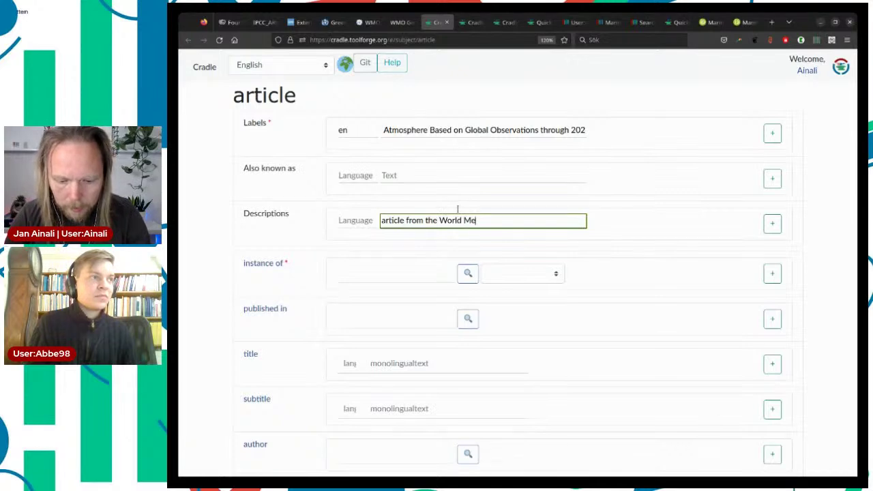
{"action": "type", "text": "teror"}
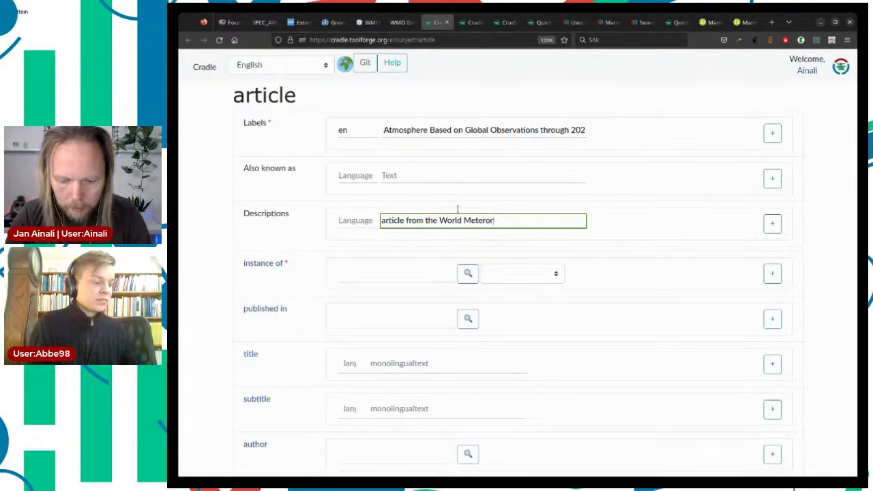
{"action": "type", "text": "ological Organiz"}
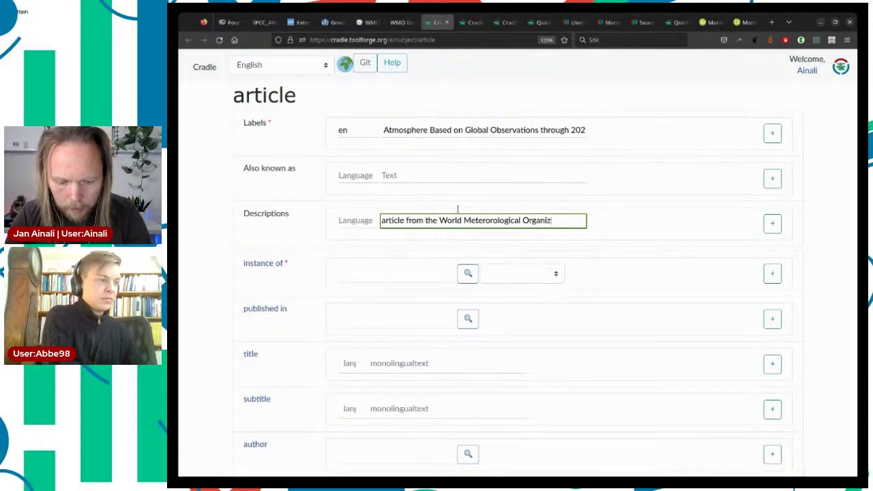
{"action": "type", "text": "ation 2022"}
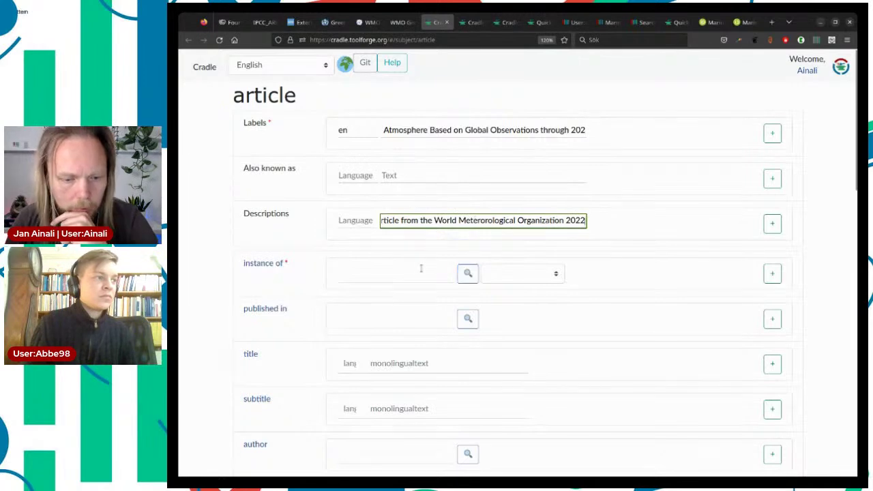
Set the item's instance of value to the predefined option article.
{"action": "left_click", "coordinate": [550, 274]}
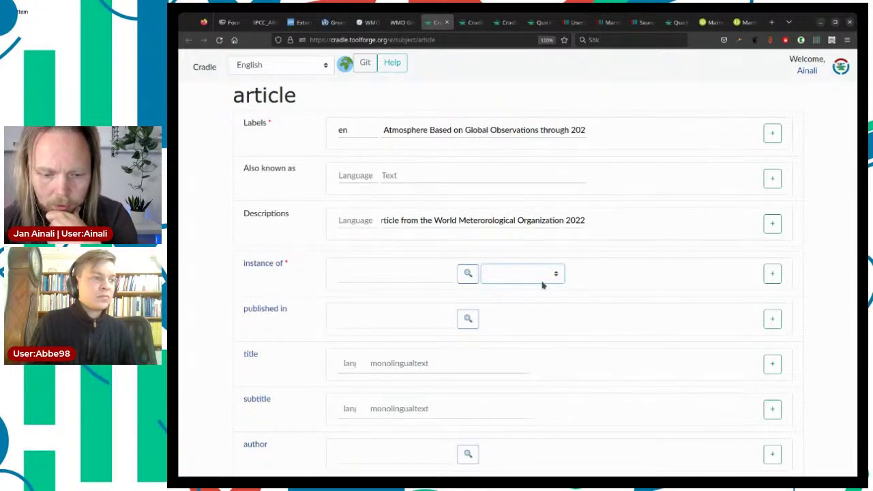
{"action": "left_click", "coordinate": [499, 296]}
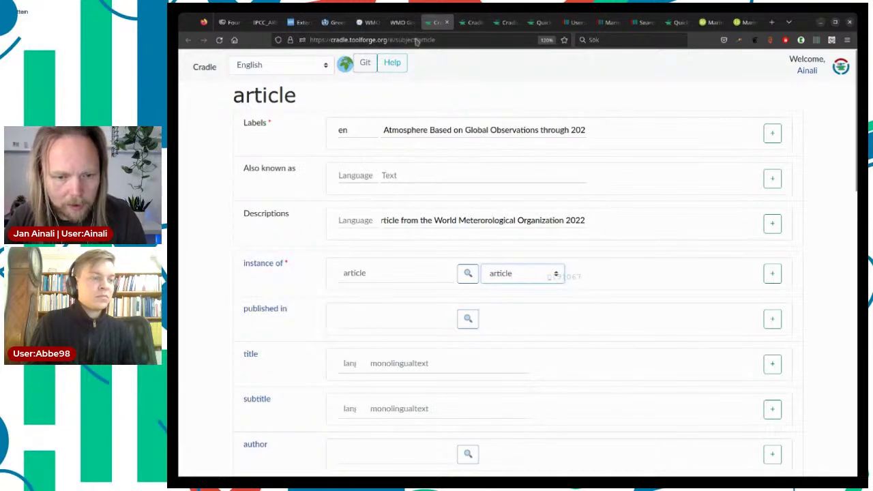
Search Wikidata for an existing item for the bulletin series, trying "wmo gree", "greenhouse" and "greenhouse bul".
{"action": "left_click", "coordinate": [399, 23]}
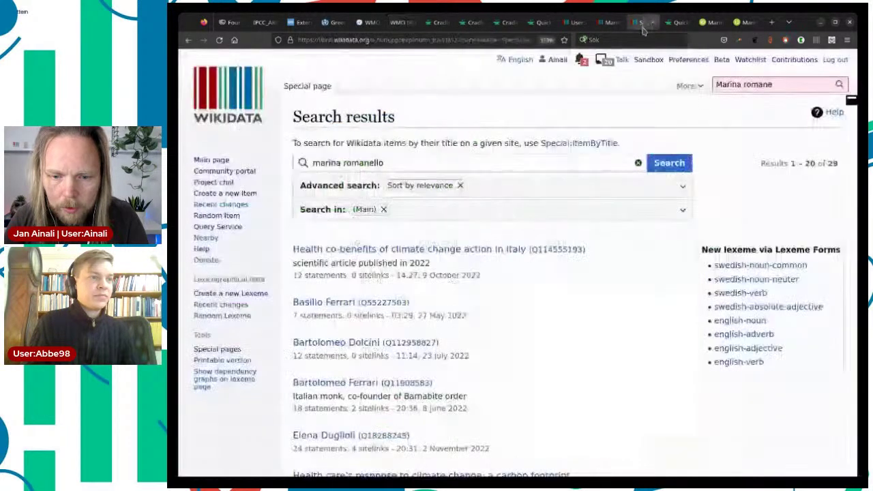
{"action": "left_click", "coordinate": [640, 22]}
{"action": "type", "text": "wmo gree"}
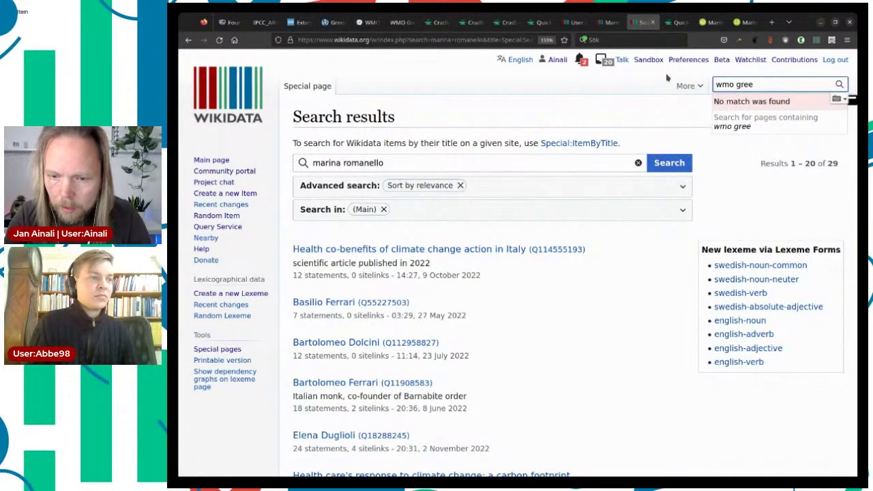
{"action": "key", "text": "ctrl+shift+Left"}
{"action": "key", "text": "Left"}
{"action": "key", "text": "ctrl+shift+Left"}
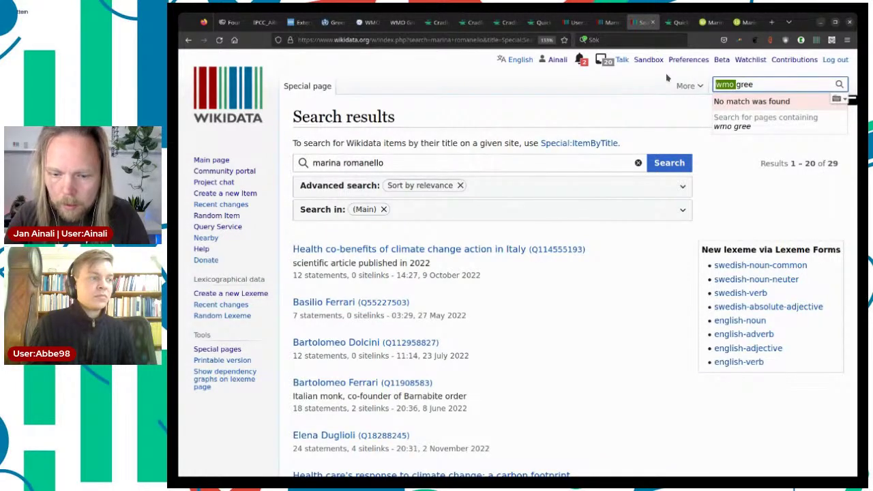
{"action": "key", "text": "BackSpace"}
{"action": "type", "text": "nhouse"}
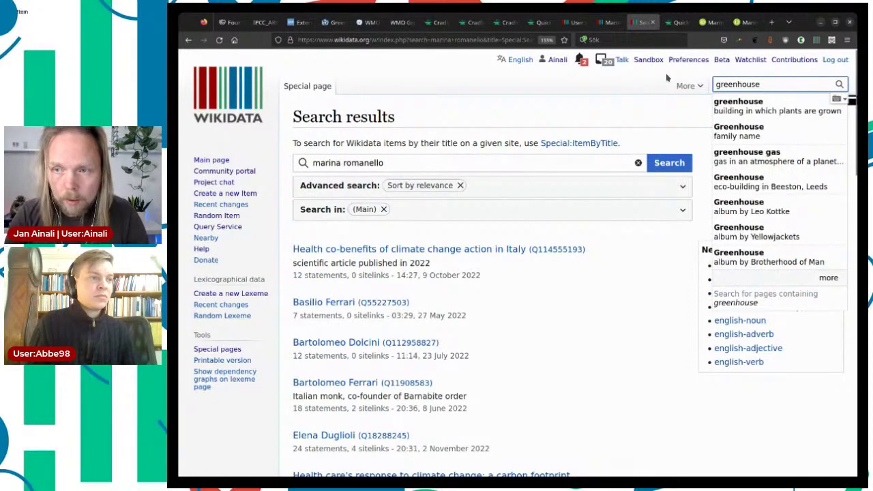
{"action": "type", "text": " b"}
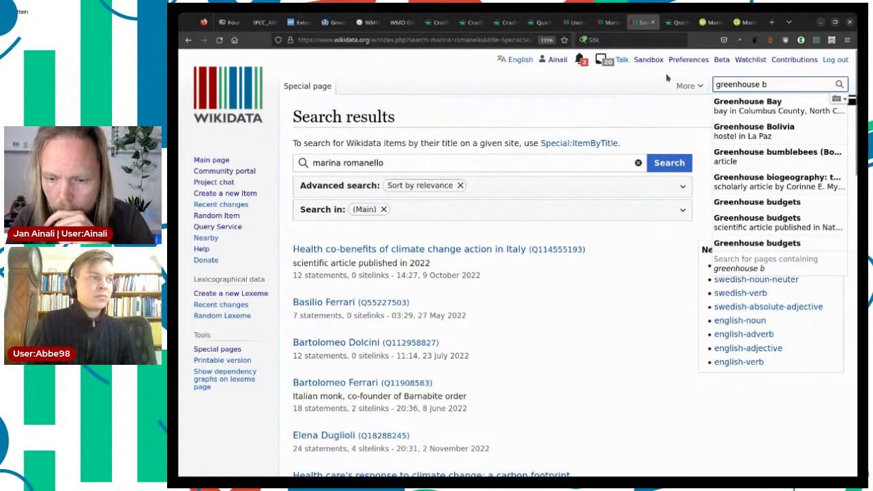
{"action": "type", "text": "ul"}
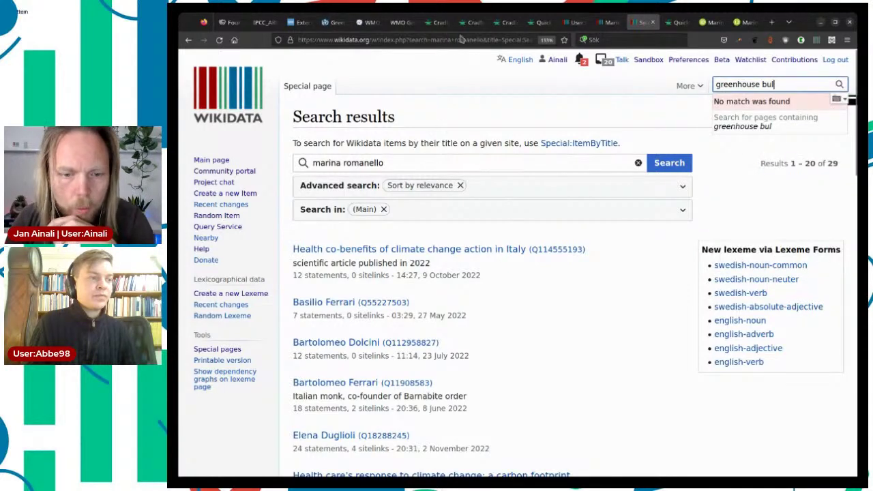
Return to the article form and correct the organization's name in the description to "World Meteorological Organization".
{"action": "left_click", "coordinate": [435, 23]}
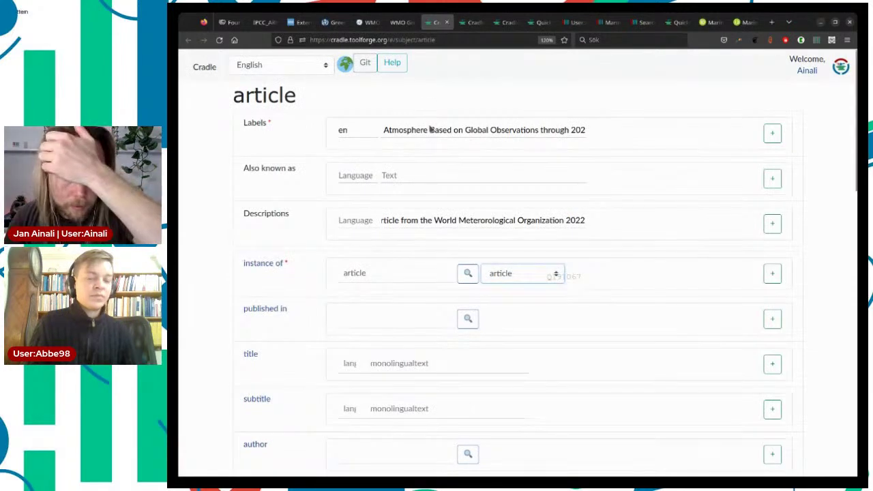
{"action": "left_click", "coordinate": [486, 225]}
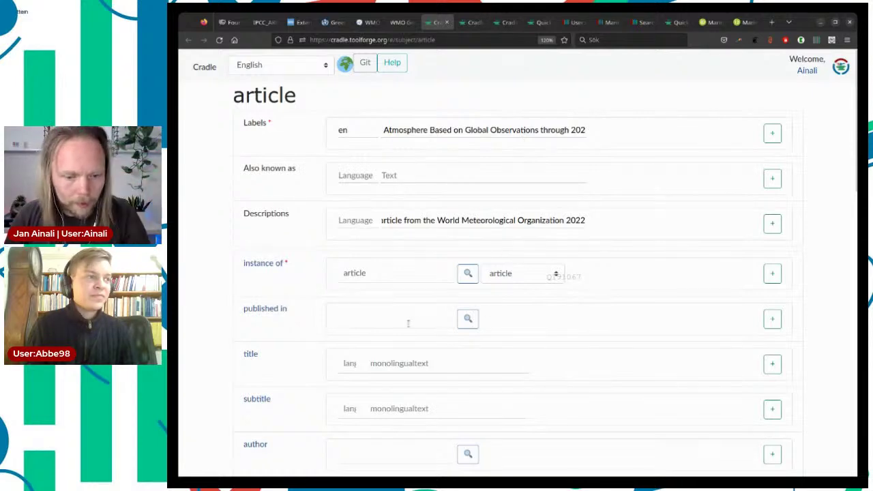
Fill in the title statement with language en and the bulletin title copied from the label.
{"action": "scroll", "coordinate": [580, 300], "scroll_direction": "down", "scroll_amount": 3}
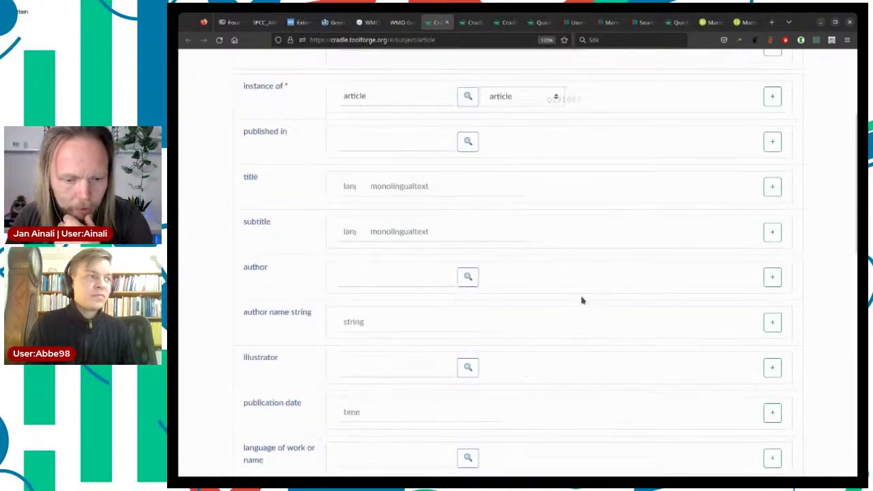
{"action": "left_click", "coordinate": [349, 187]}
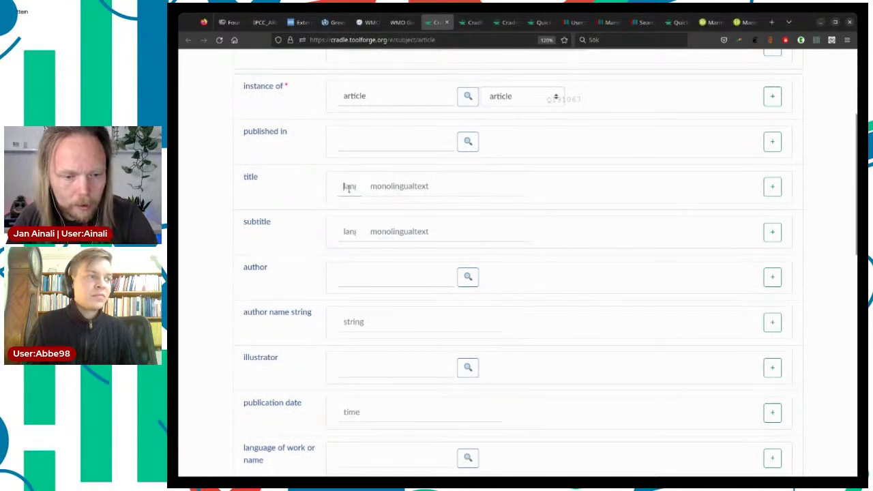
{"action": "scroll", "coordinate": [459, 187], "scroll_direction": "up", "scroll_amount": 3}
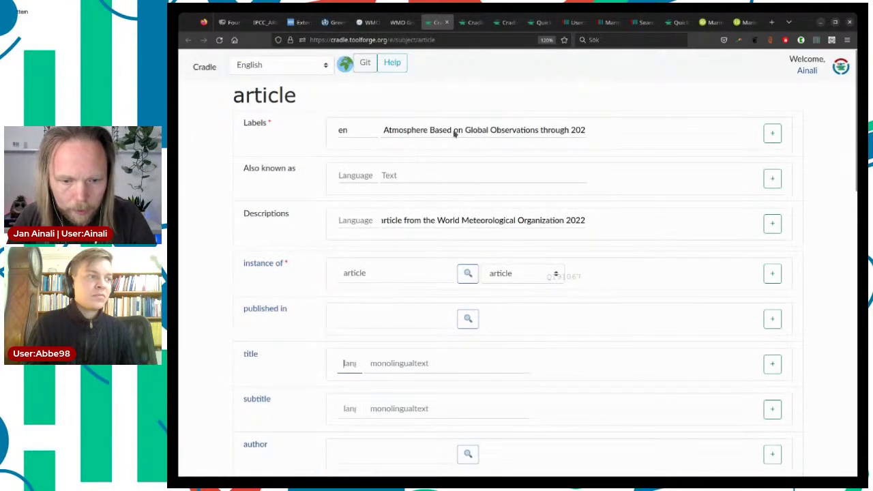
{"action": "triple_click", "coordinate": [452, 134]}
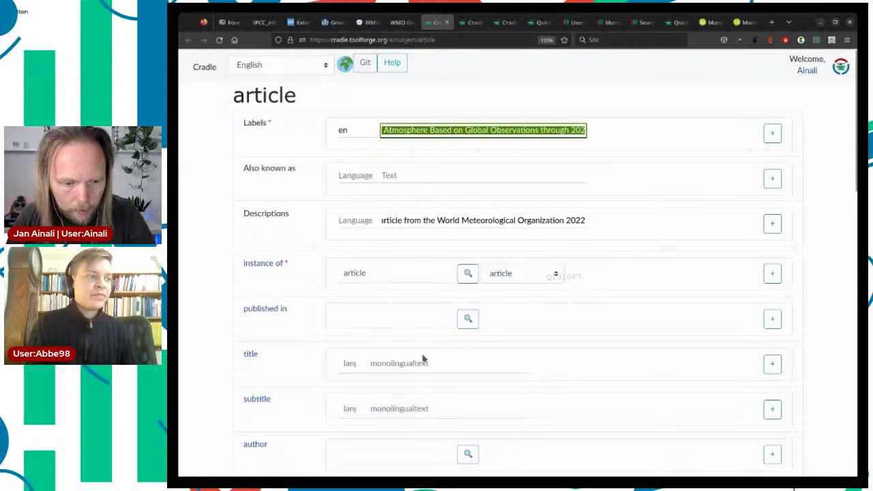
{"action": "scroll", "coordinate": [423, 358], "scroll_direction": "down", "scroll_amount": 4}
{"action": "left_click", "coordinate": [345, 126]}
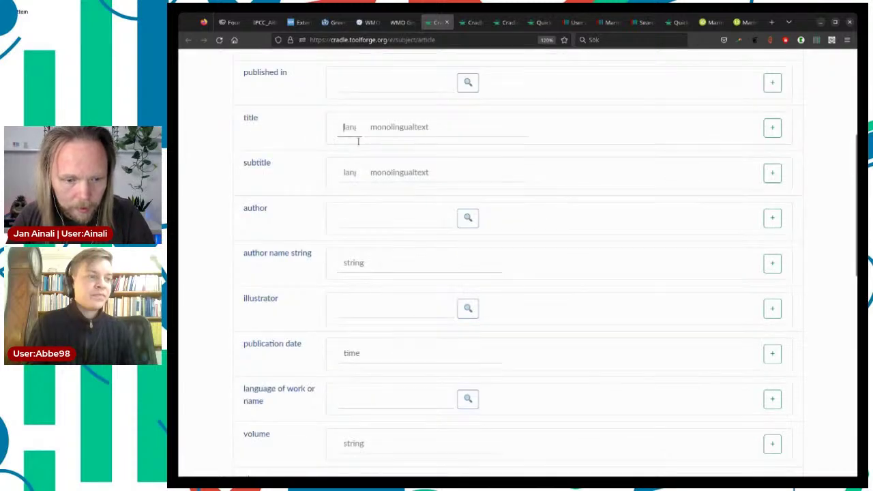
{"action": "type", "text": "en"}
{"action": "key", "text": "Tab"}
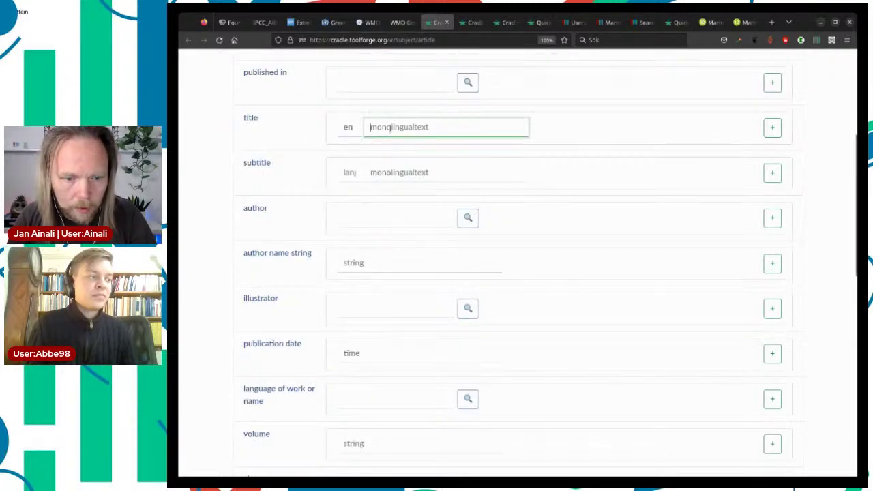
{"action": "key", "text": "ctrl+v"}
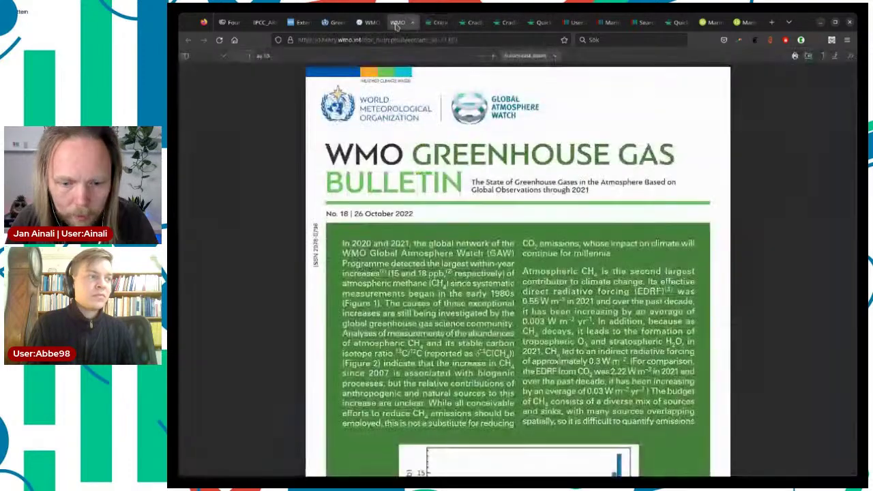
Check the title on the bulletin PDF's first page and the details on the WMO library page, then review the article form's remaining fields.
{"action": "left_click", "coordinate": [395, 22]}
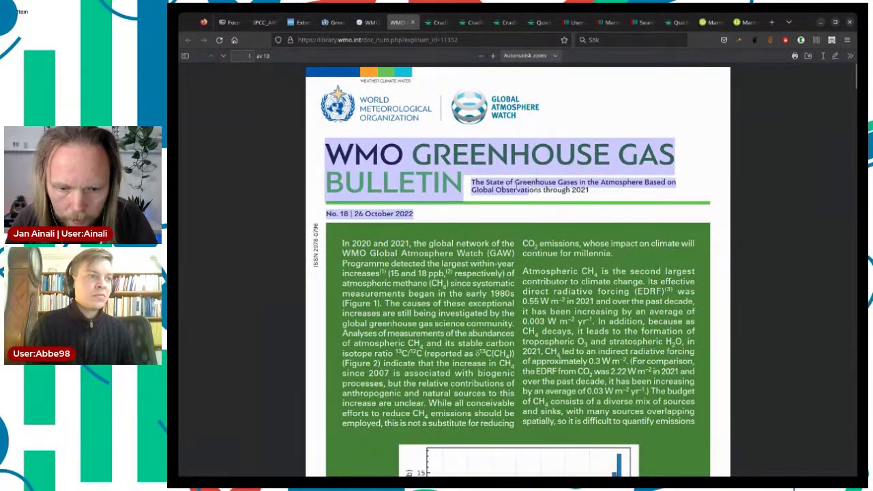
{"action": "left_click_drag", "start_coordinate": [472, 182], "coordinate": [598, 193]}
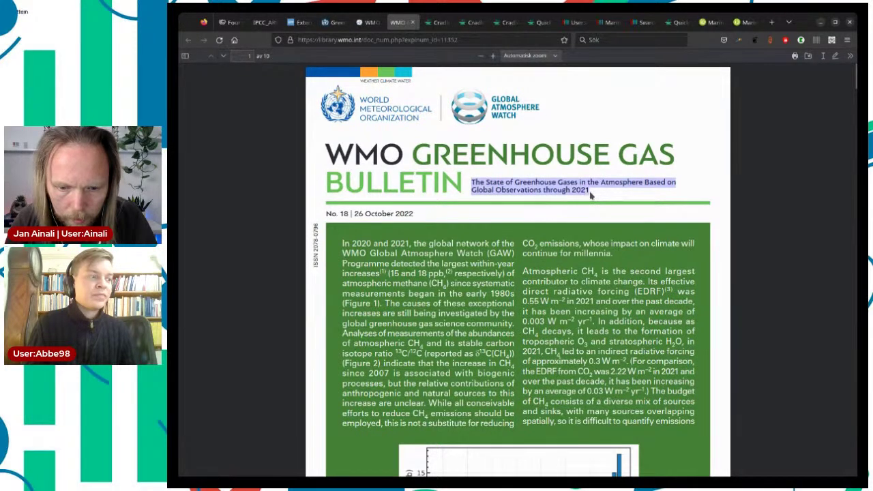
{"action": "left_click", "coordinate": [369, 22]}
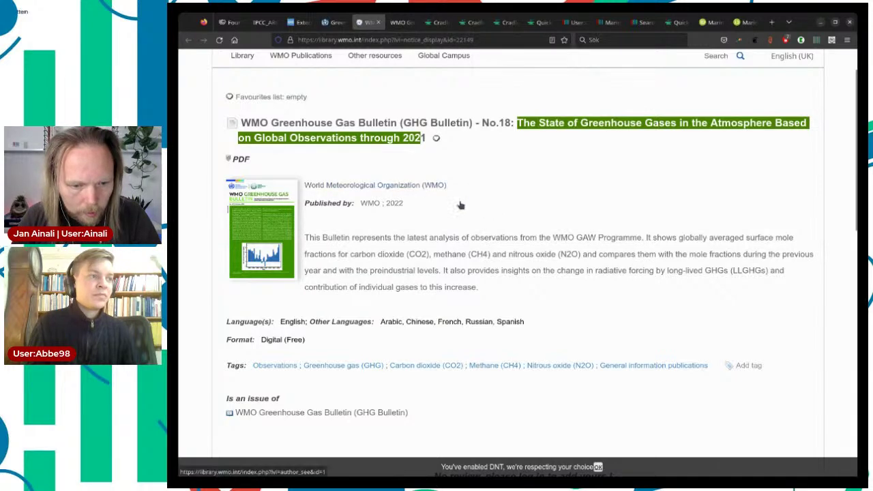
{"action": "scroll", "coordinate": [408, 207], "scroll_direction": "down", "scroll_amount": 2}
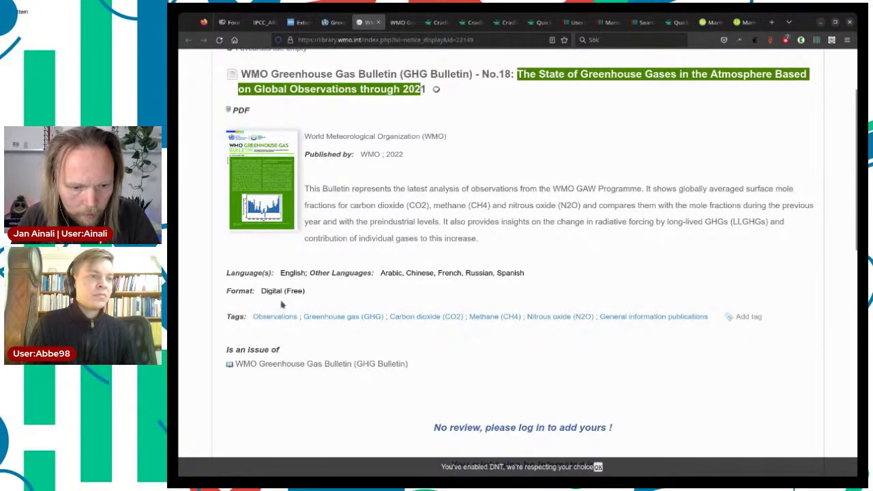
{"action": "left_click", "coordinate": [437, 22]}
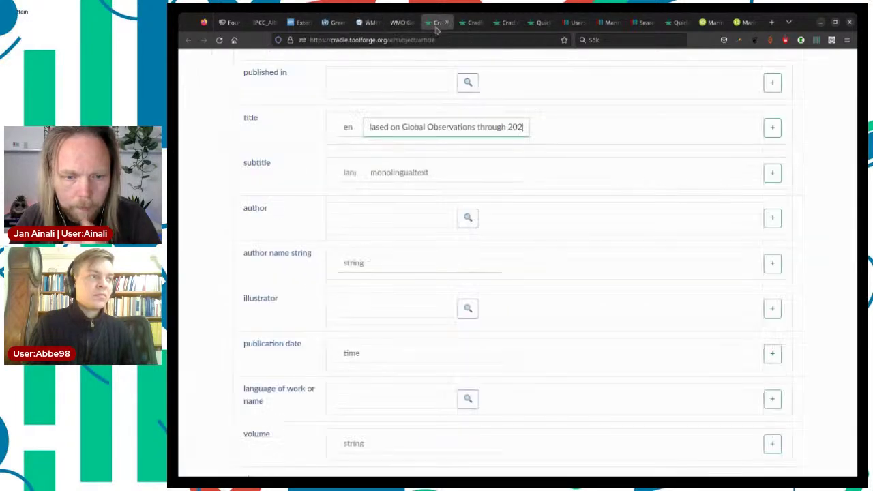
{"action": "scroll", "coordinate": [491, 267], "scroll_direction": "down", "scroll_amount": 3}
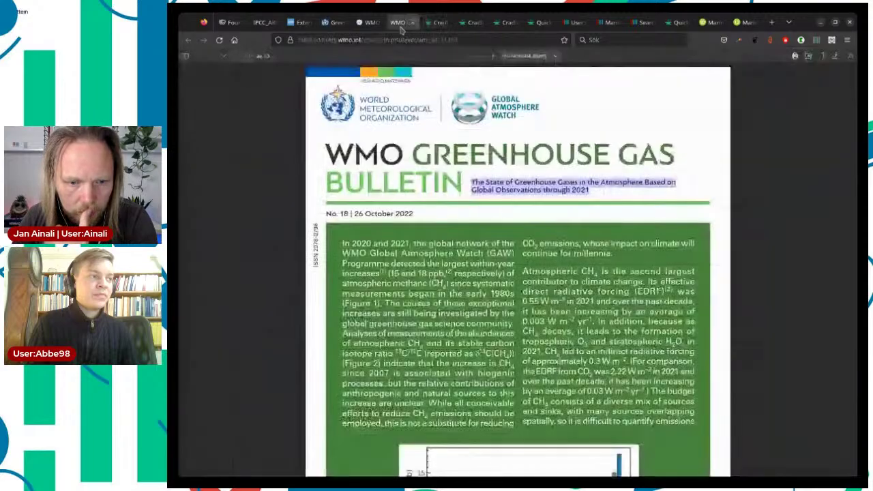
Look through the bulletin PDF for its author credits, around the Editorial team and Authors sections on page 8.
{"action": "left_click", "coordinate": [404, 23]}
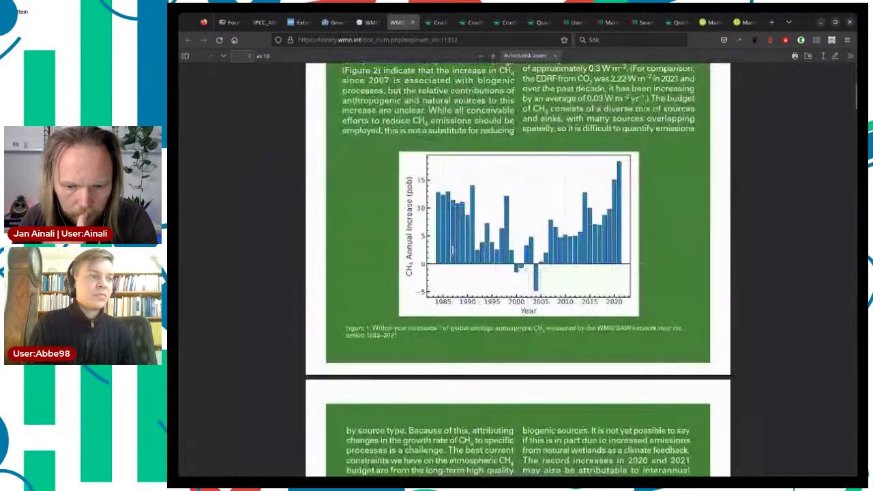
{"action": "scroll", "coordinate": [519, 273], "scroll_direction": "down", "scroll_amount": 20}
{"action": "scroll", "coordinate": [500, 282], "scroll_direction": "down", "scroll_amount": 20}
{"action": "scroll", "coordinate": [499, 282], "scroll_direction": "down", "scroll_amount": 20}
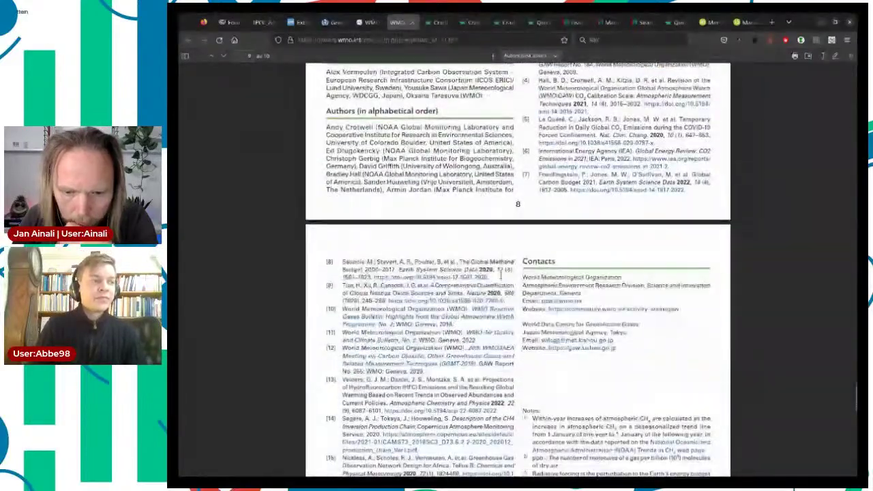
{"action": "scroll", "coordinate": [500, 272], "scroll_direction": "down", "scroll_amount": 5}
{"action": "scroll", "coordinate": [499, 273], "scroll_direction": "up", "scroll_amount": 2}
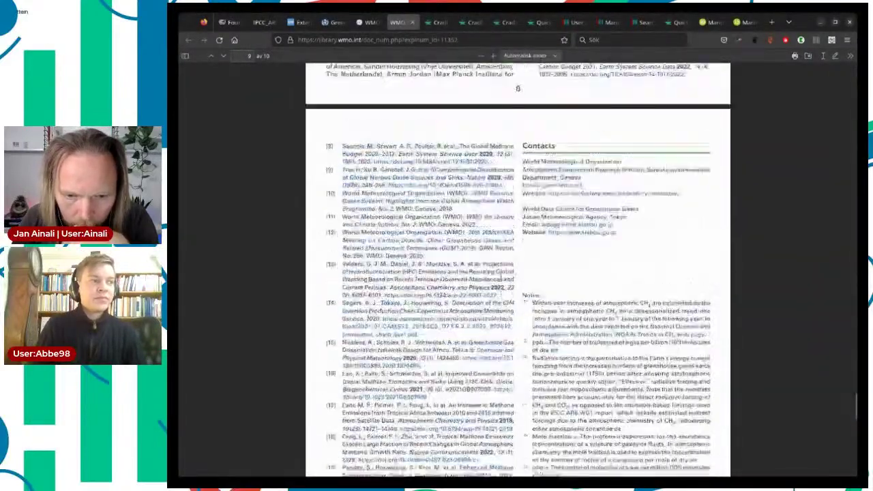
{"action": "scroll", "coordinate": [595, 222], "scroll_direction": "up", "scroll_amount": 1}
{"action": "scroll", "coordinate": [571, 227], "scroll_direction": "up", "scroll_amount": 10}
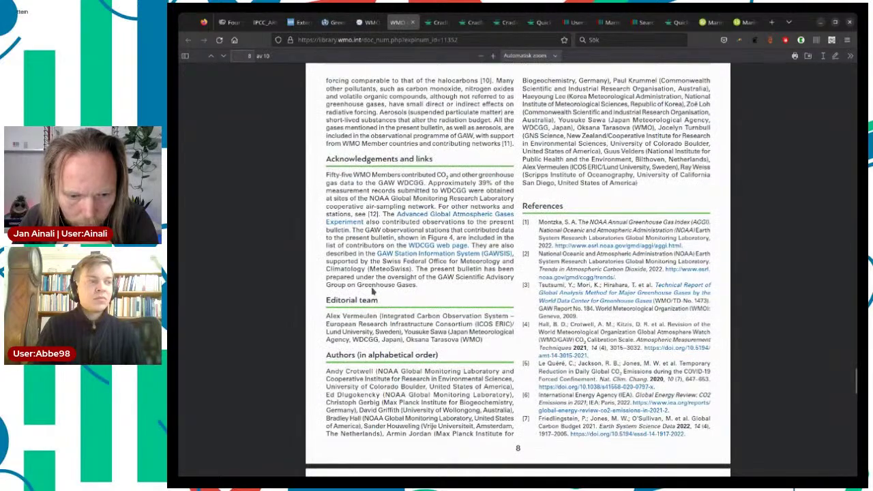
Examine the bulletin PDF's closing pages with the references, contacts and notes.
{"action": "scroll", "coordinate": [424, 298], "scroll_direction": "down", "scroll_amount": 11}
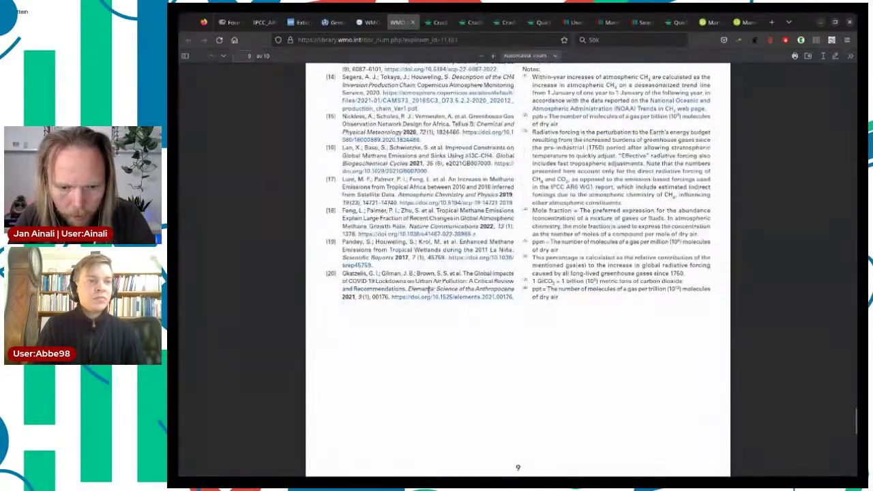
{"action": "left_click", "coordinate": [434, 23]}
{"action": "left_click", "coordinate": [400, 239]}
{"action": "left_click", "coordinate": [400, 23]}
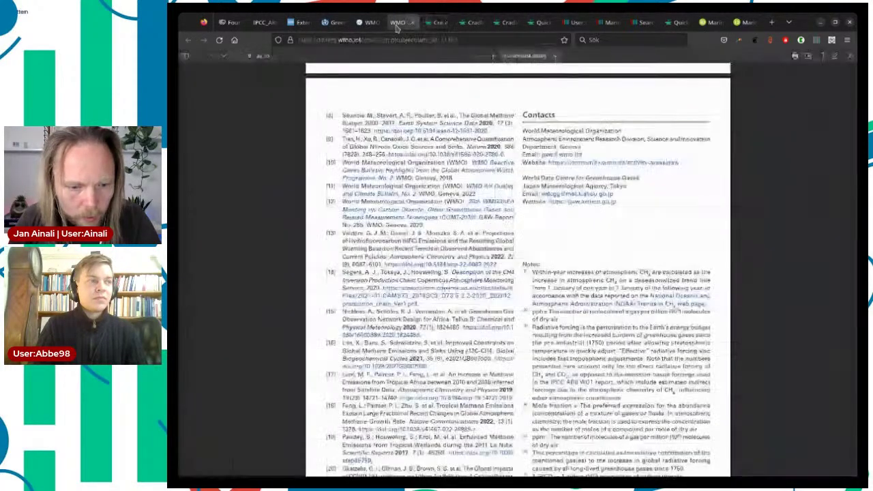
Copy the date 26 October 2022 from the bulletin PDF's first page into the article form's publication date.
{"action": "scroll", "coordinate": [383, 244], "scroll_direction": "up", "scroll_amount": 10}
{"action": "scroll", "coordinate": [384, 244], "scroll_direction": "up", "scroll_amount": 15}
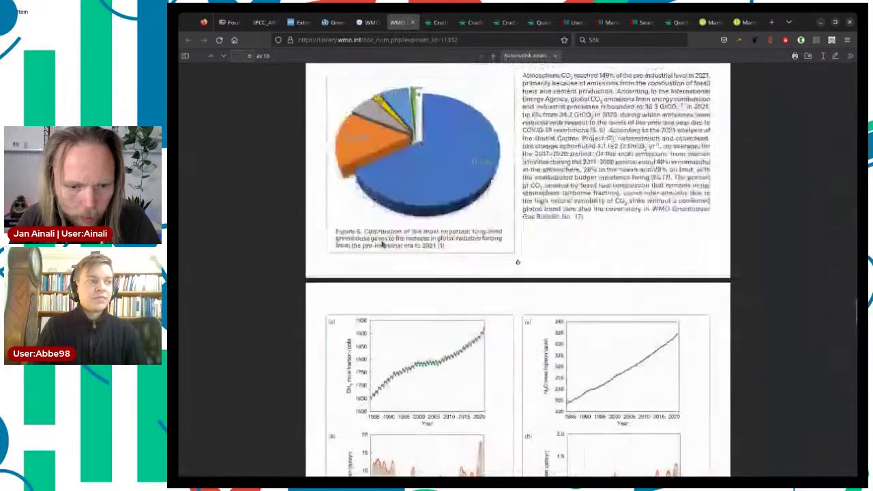
{"action": "scroll", "coordinate": [518, 272], "scroll_direction": "up", "scroll_amount": 15}
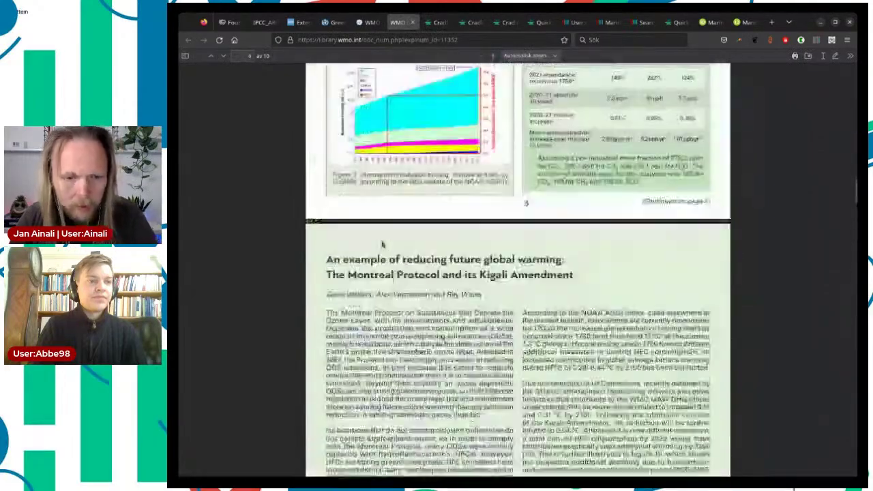
{"action": "scroll", "coordinate": [409, 238], "scroll_direction": "up", "scroll_amount": 10}
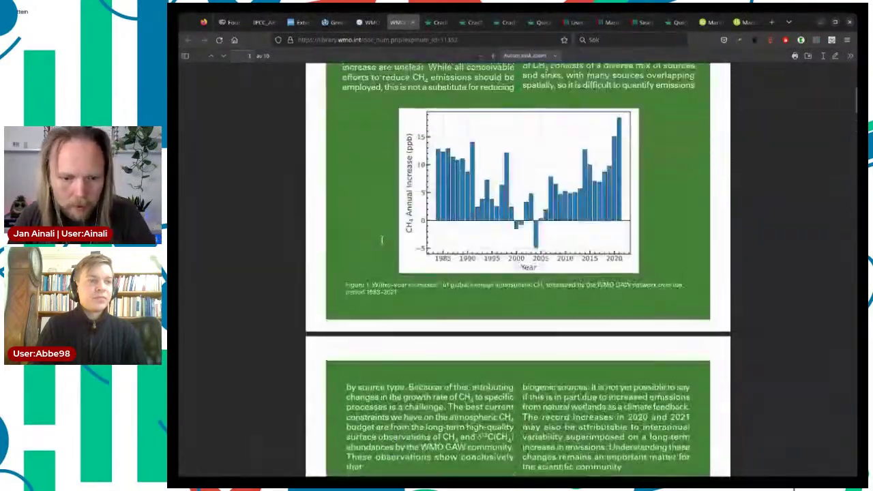
{"action": "mouse_move", "coordinate": [417, 212]}
{"action": "left_mouse_down"}
{"action": "mouse_move", "coordinate": [376, 214]}
{"action": "mouse_move", "coordinate": [416, 214]}
{"action": "left_mouse_up"}
{"action": "key", "text": "ctrl+c"}
{"action": "left_click", "coordinate": [355, 214]}
{"action": "key", "text": "ctrl+Tab"}
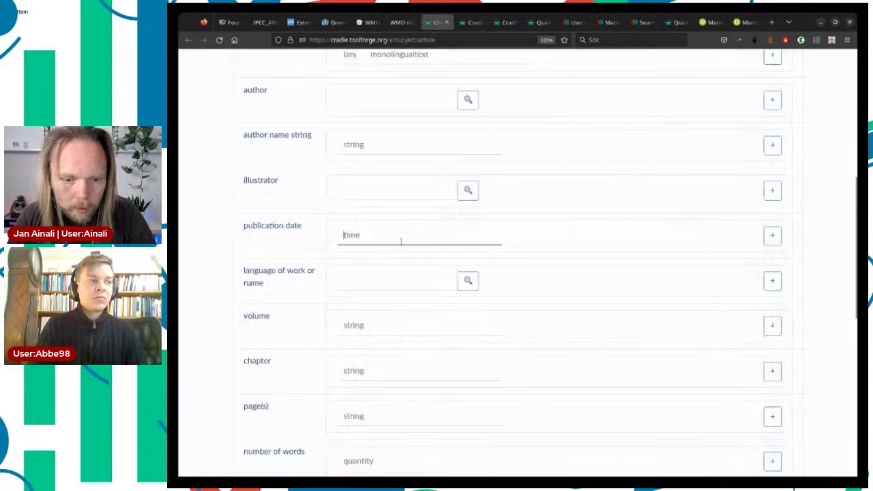
{"action": "left_click", "coordinate": [405, 235]}
{"action": "key", "text": "ctrl+v"}
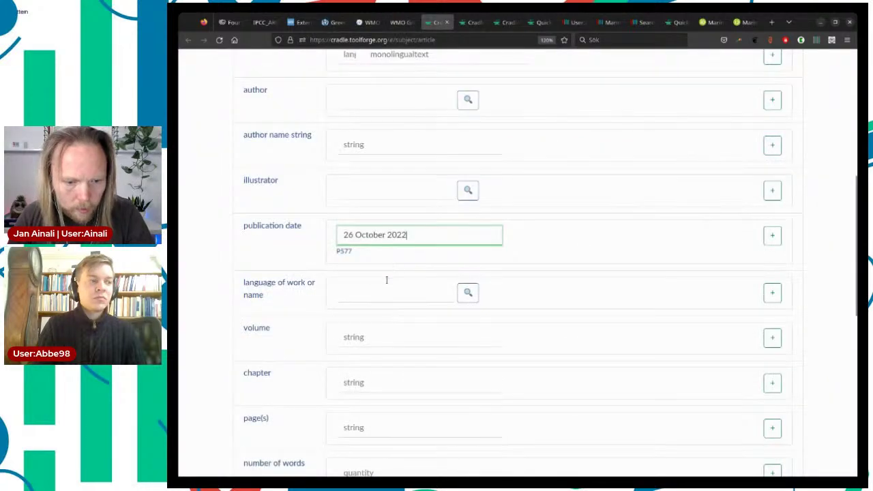
Set the language of work to English and the volume to 18 in the article form.
{"action": "left_click", "coordinate": [377, 299]}
{"action": "type", "text": "eng"}
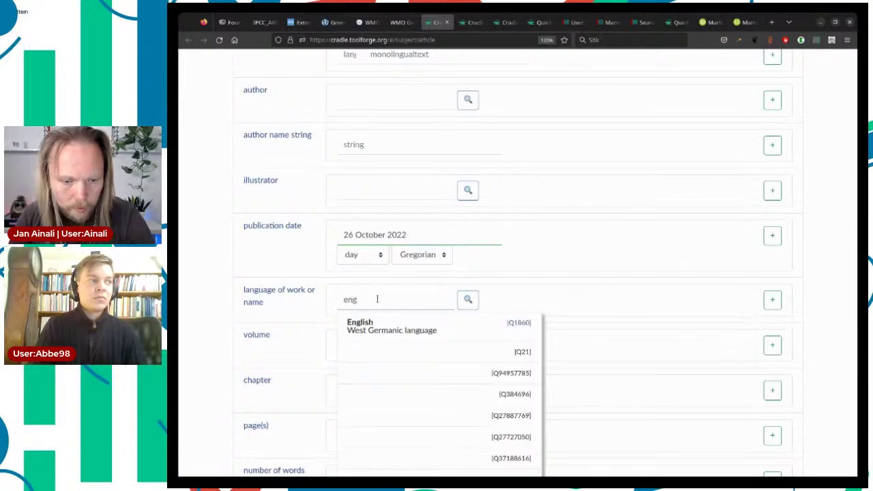
{"action": "left_click", "coordinate": [381, 326]}
{"action": "scroll", "coordinate": [583, 297], "scroll_direction": "down", "scroll_amount": 3}
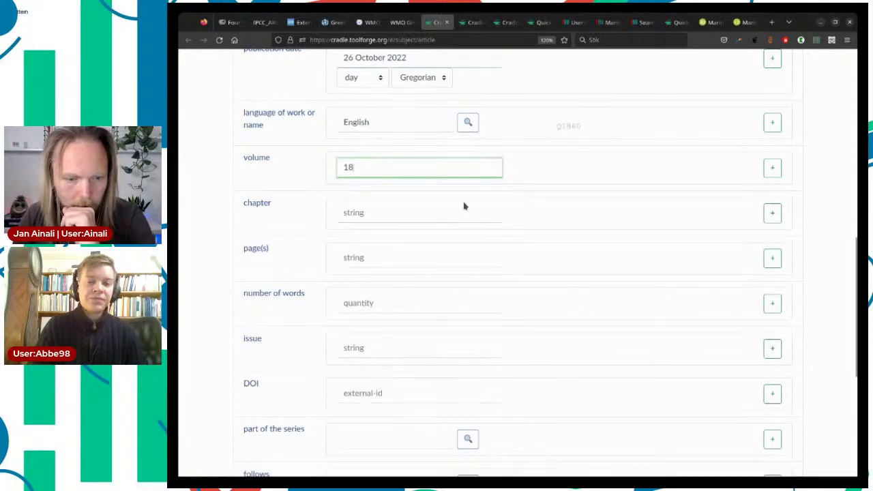
Check the page count in the bulletin PDF and enter 10 as the article form's page(s) value.
{"action": "scroll", "coordinate": [511, 239], "scroll_direction": "down", "scroll_amount": 2}
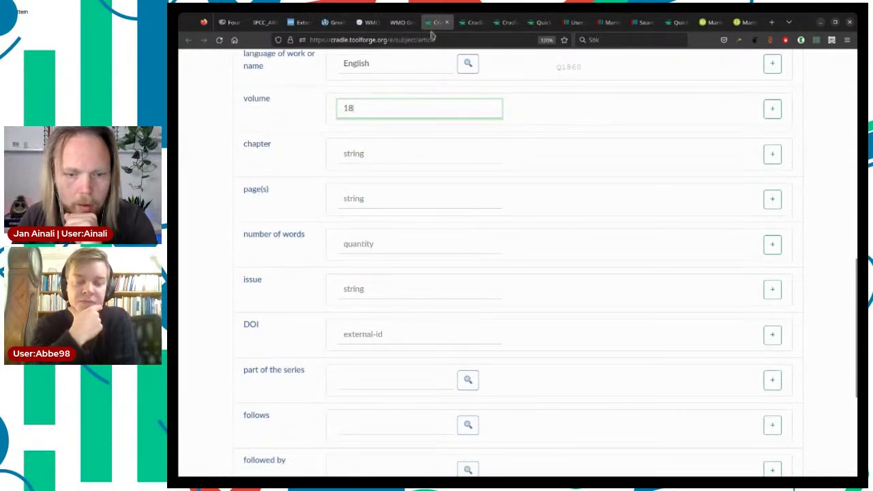
{"action": "left_click", "coordinate": [399, 22]}
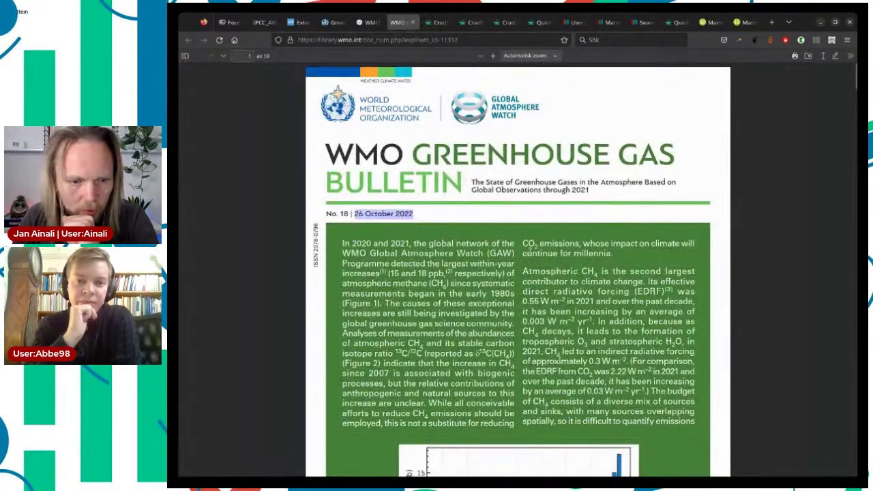
{"action": "left_click", "coordinate": [436, 39]}
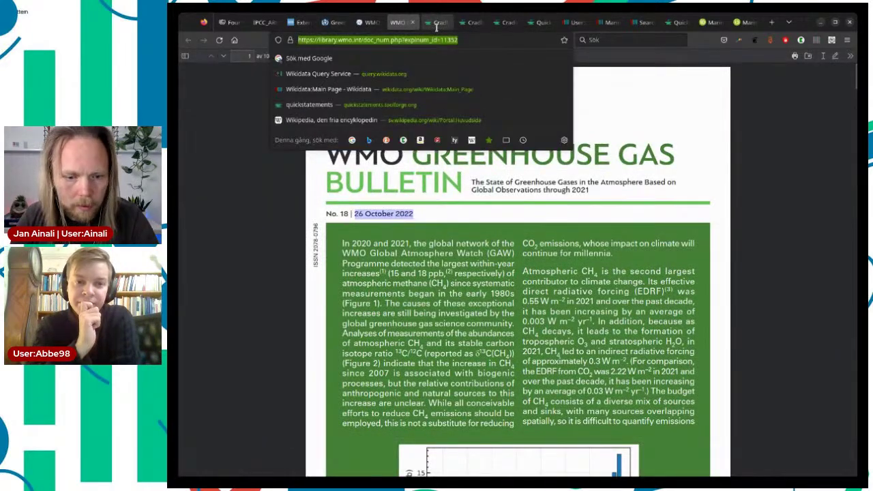
{"action": "left_click", "coordinate": [437, 22]}
{"action": "left_click", "coordinate": [367, 204]}
{"action": "type", "text": "10"}
Review the form's volume, page and issue fields against the numbering on the bulletin PDF and the WMO library page.
{"action": "scroll", "coordinate": [554, 259], "scroll_direction": "down", "scroll_amount": 2}
{"action": "scroll", "coordinate": [554, 259], "scroll_direction": "down", "scroll_amount": 2}
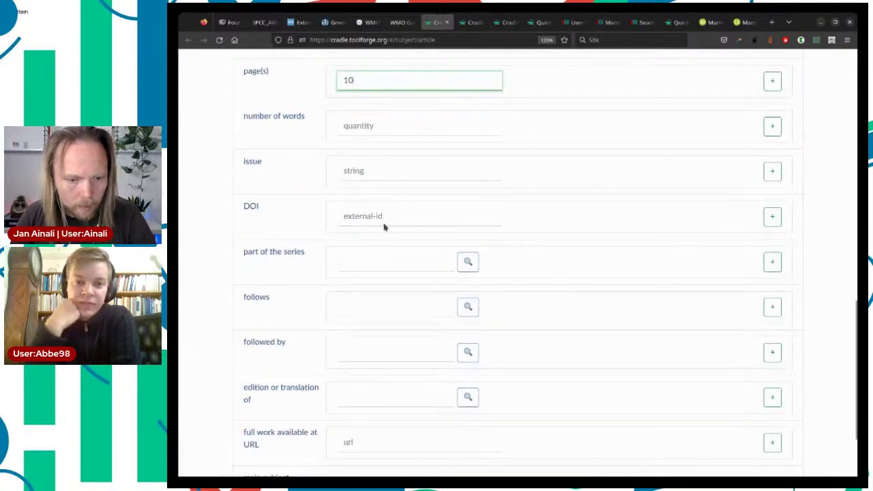
{"action": "scroll", "coordinate": [361, 189], "scroll_direction": "down", "scroll_amount": 1}
{"action": "scroll", "coordinate": [360, 189], "scroll_direction": "up", "scroll_amount": 3}
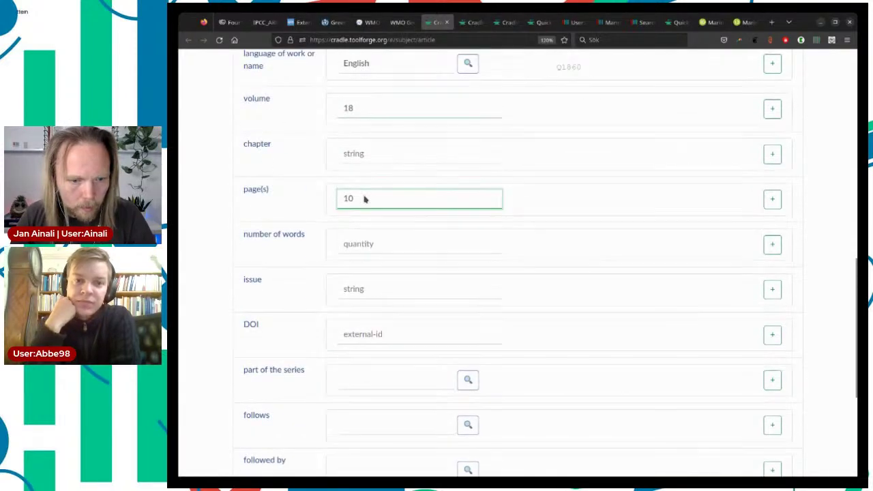
{"action": "scroll", "coordinate": [375, 284], "scroll_direction": "down", "scroll_amount": 1}
{"action": "scroll", "coordinate": [375, 284], "scroll_direction": "up", "scroll_amount": 2}
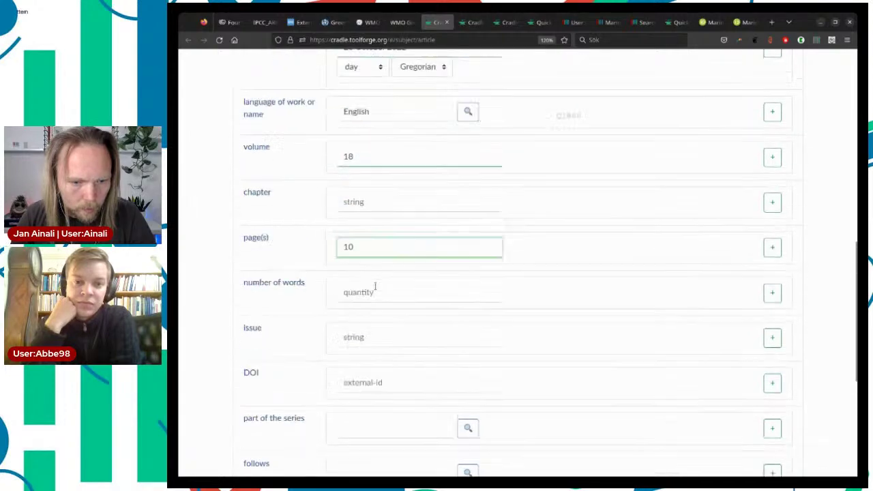
{"action": "left_click", "coordinate": [402, 23]}
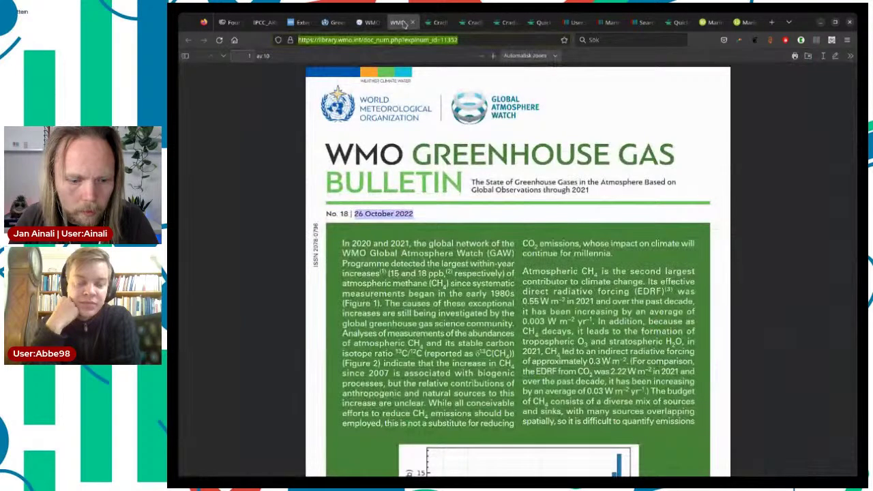
{"action": "left_click", "coordinate": [368, 22]}
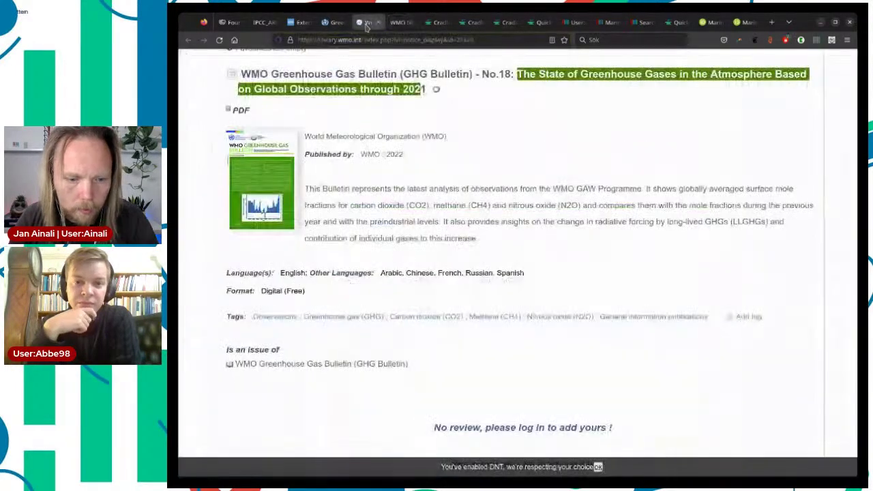
{"action": "scroll", "coordinate": [384, 188], "scroll_direction": "up", "scroll_amount": 3}
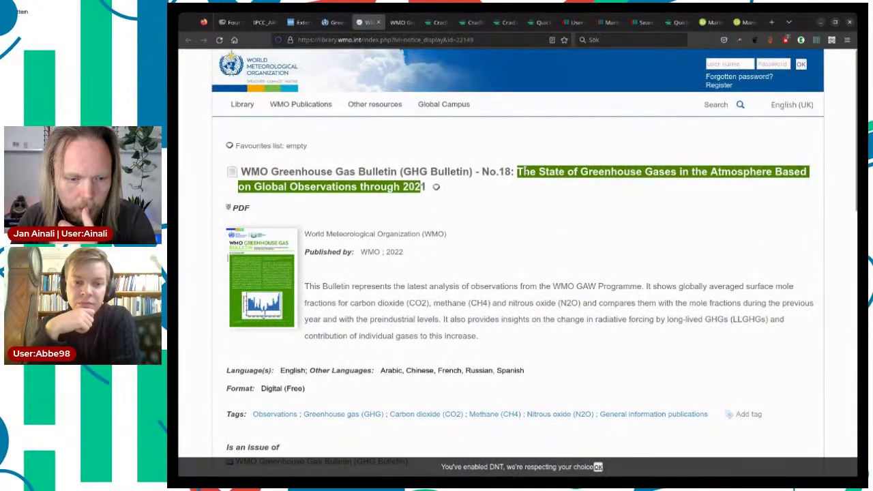
{"action": "left_click", "coordinate": [401, 23]}
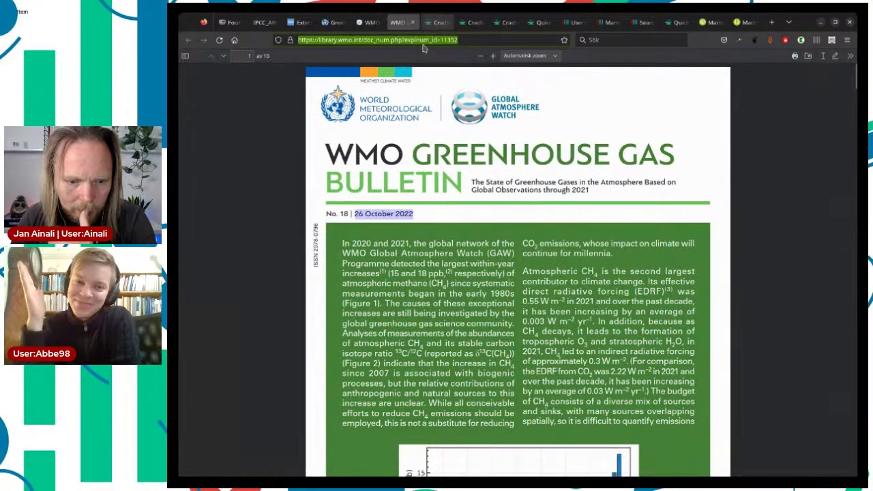
{"action": "left_click", "coordinate": [436, 23]}
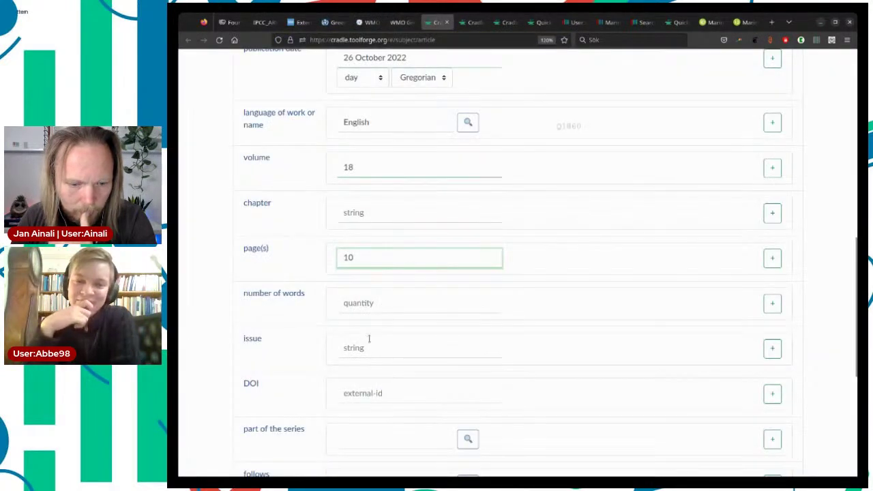
{"action": "left_click", "coordinate": [362, 165]}
{"action": "scroll", "coordinate": [568, 287], "scroll_direction": "down", "scroll_amount": 5}
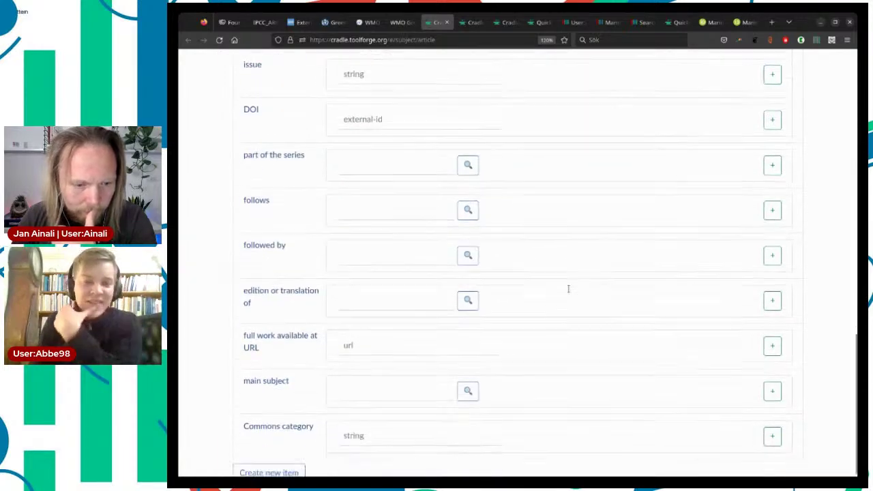
{"action": "scroll", "coordinate": [568, 288], "scroll_direction": "down", "scroll_amount": 1}
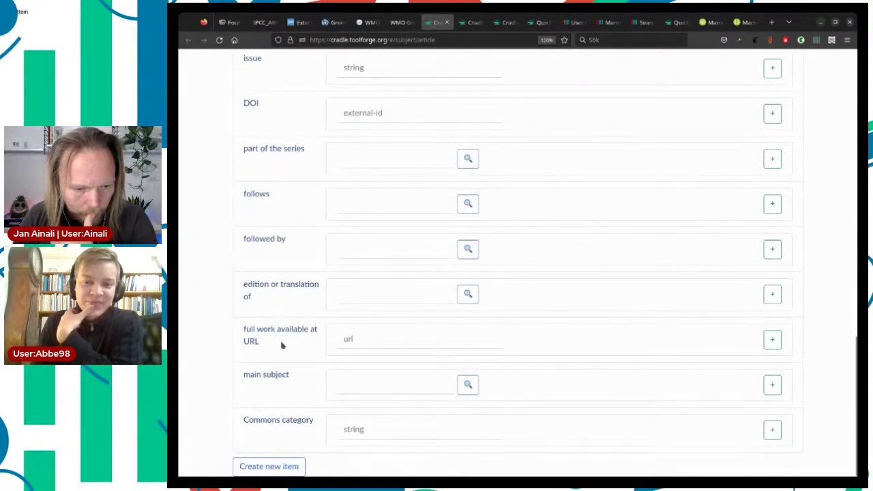
{"action": "left_click", "coordinate": [399, 22]}
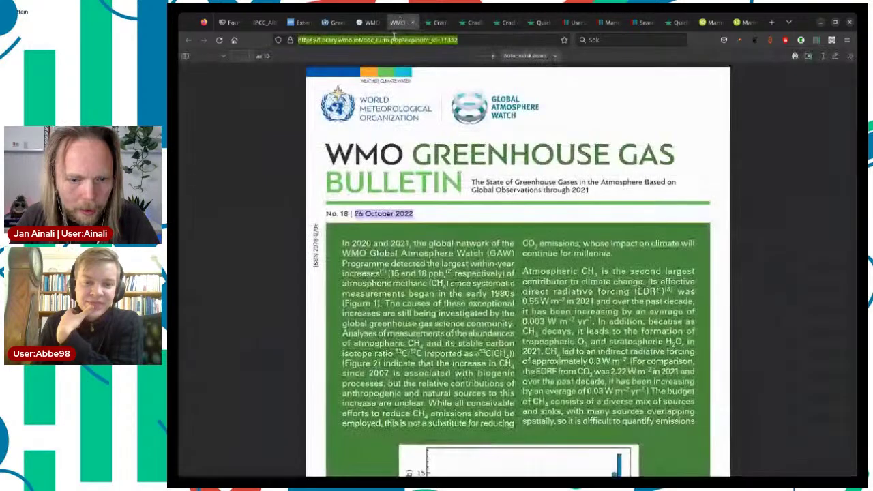
{"action": "left_click", "coordinate": [401, 40]}
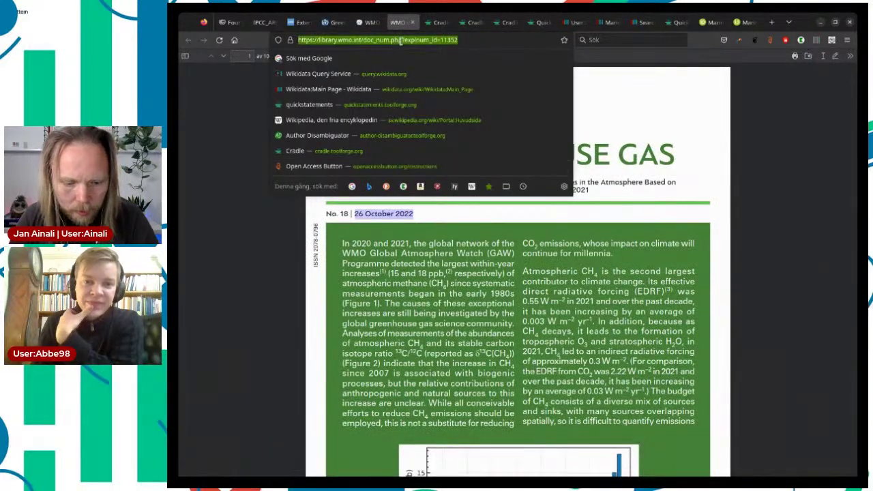
{"action": "key", "text": "ctrl+Tab"}
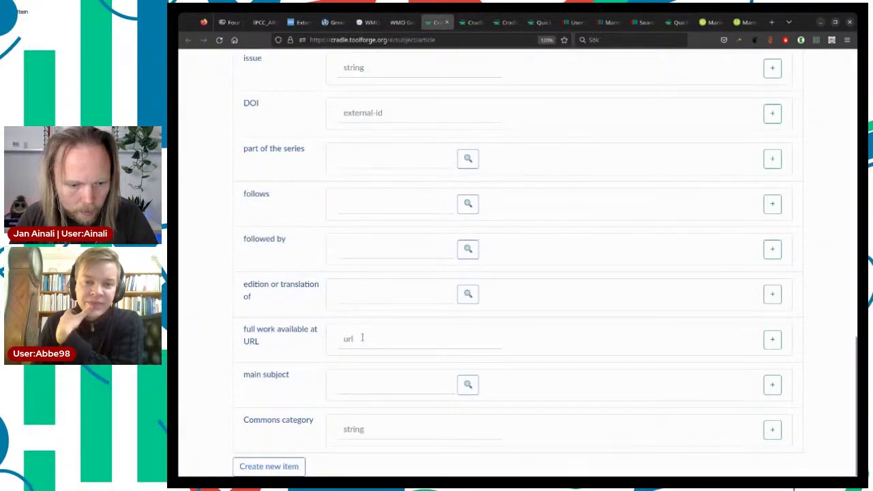
{"action": "left_click", "coordinate": [362, 337]}
{"action": "type", "text": "wmo.int/doc_num.php?explnum_id=11352"}
Check the topic on the bulletin PDF and search for "greenhouse gas em" as the form's main subject.
{"action": "left_click", "coordinate": [369, 385]}
{"action": "left_click", "coordinate": [401, 22]}
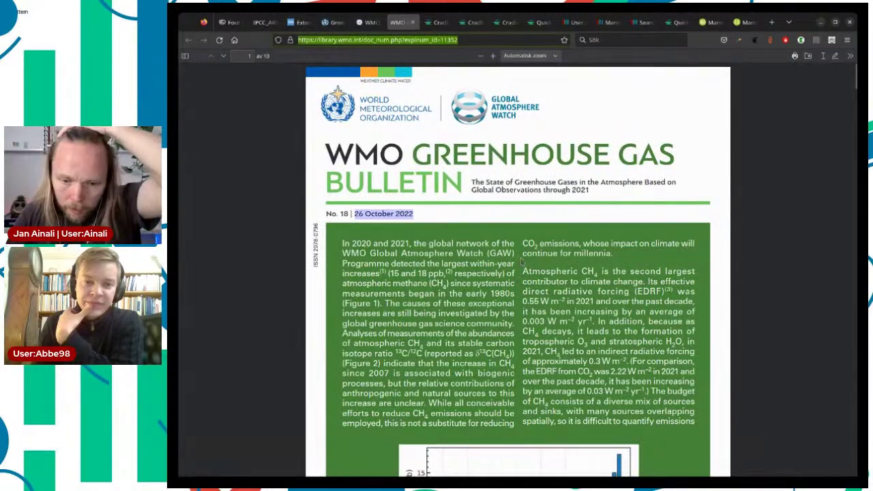
{"action": "left_click", "coordinate": [435, 23]}
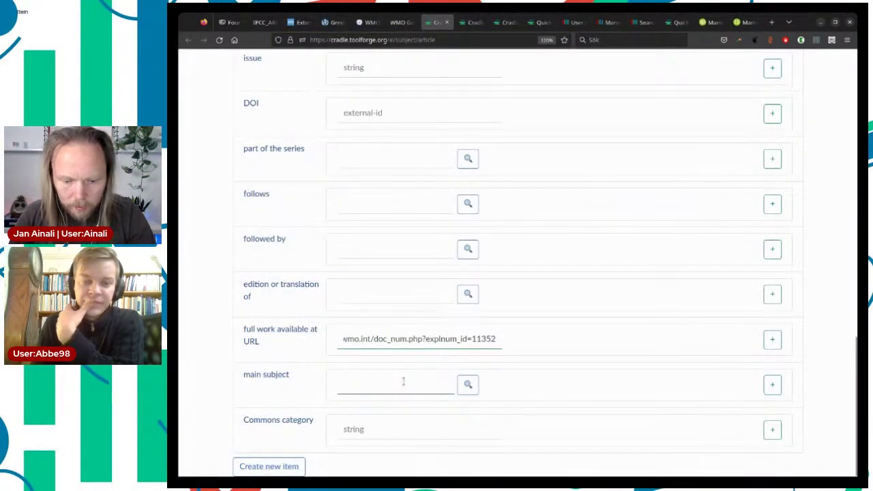
{"action": "type", "text": "gre"}
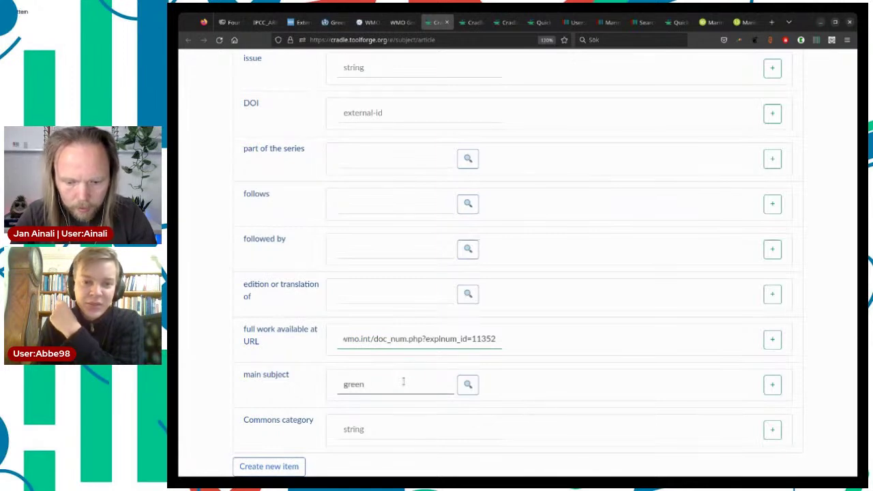
{"action": "type", "text": "enhous"}
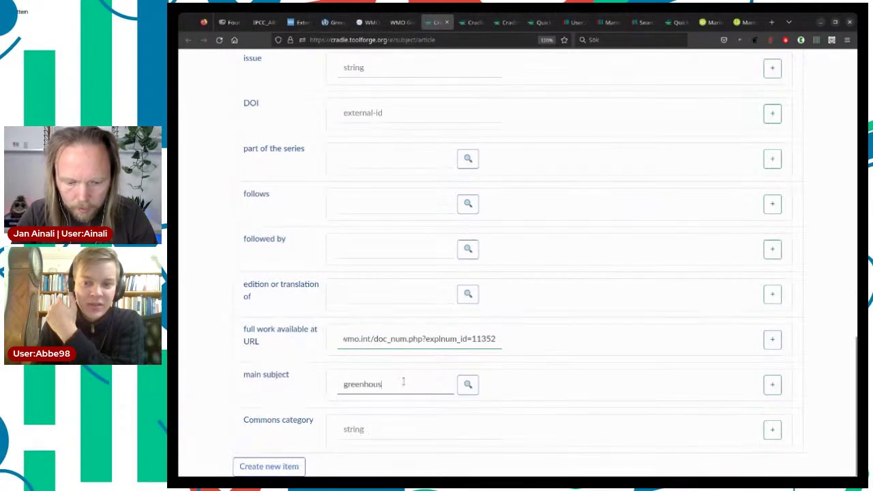
{"action": "type", "text": "e gas em"}
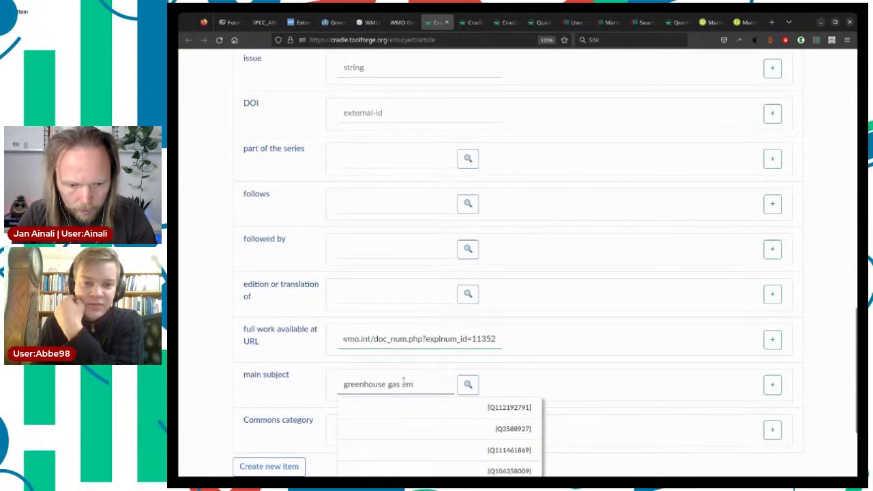
{"action": "scroll", "coordinate": [522, 328], "scroll_direction": "down", "scroll_amount": 3}
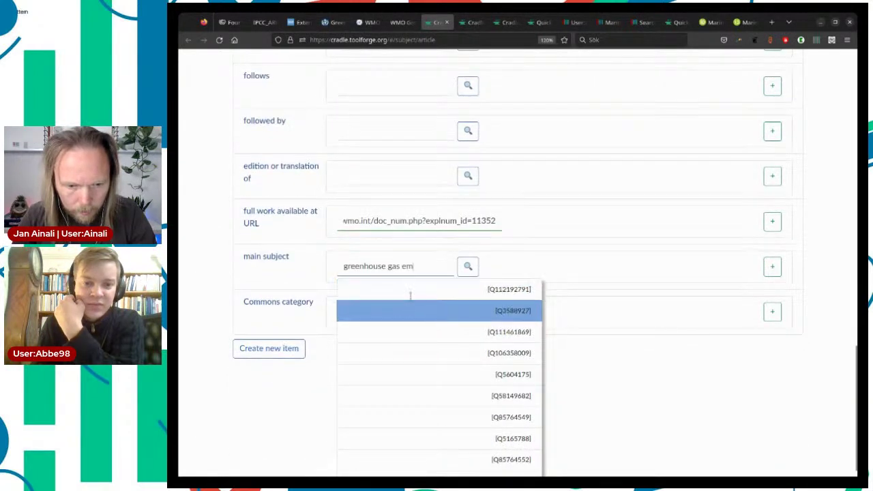
Look up the greenhouse gas emission item on Wikidata with the main subject's search text and copy its item ID, Q112192791.
{"action": "left_click_drag", "start_coordinate": [414, 271], "coordinate": [310, 261]}
{"action": "key", "text": "ctrl+c"}
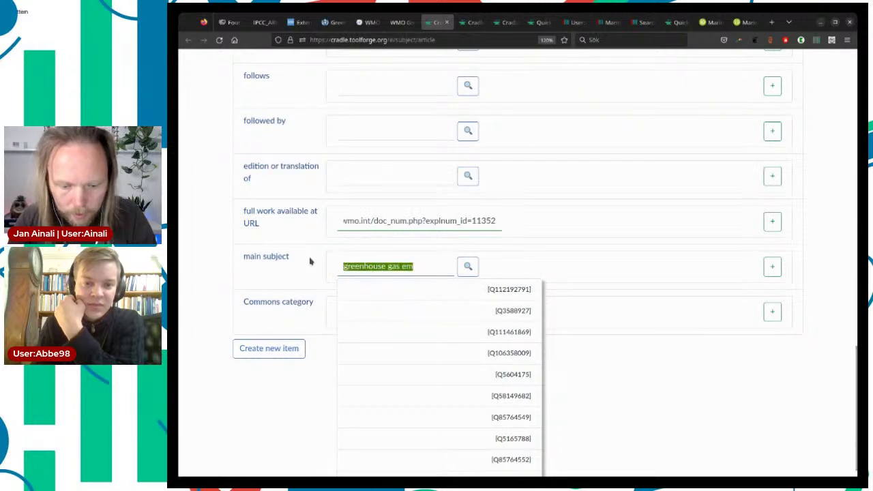
{"action": "left_click", "coordinate": [643, 22]}
{"action": "key", "text": "ctrl+a"}
{"action": "key", "text": "ctrl+v"}
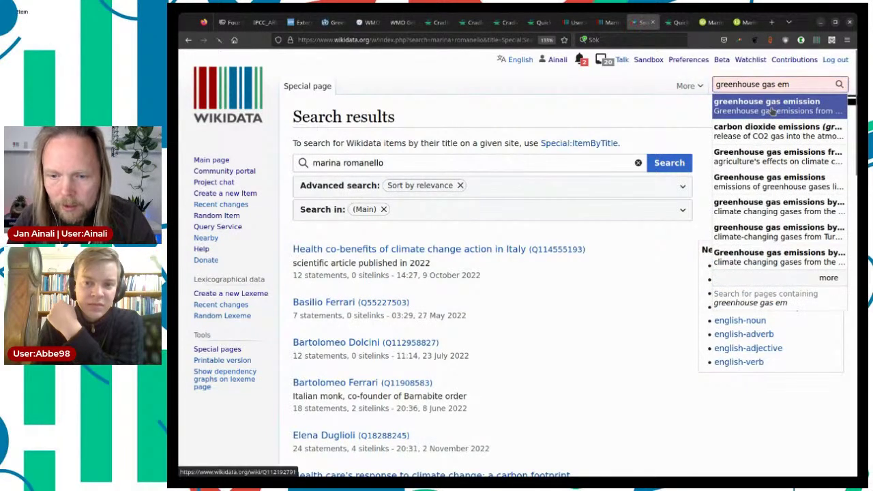
{"action": "left_click", "coordinate": [773, 109]}
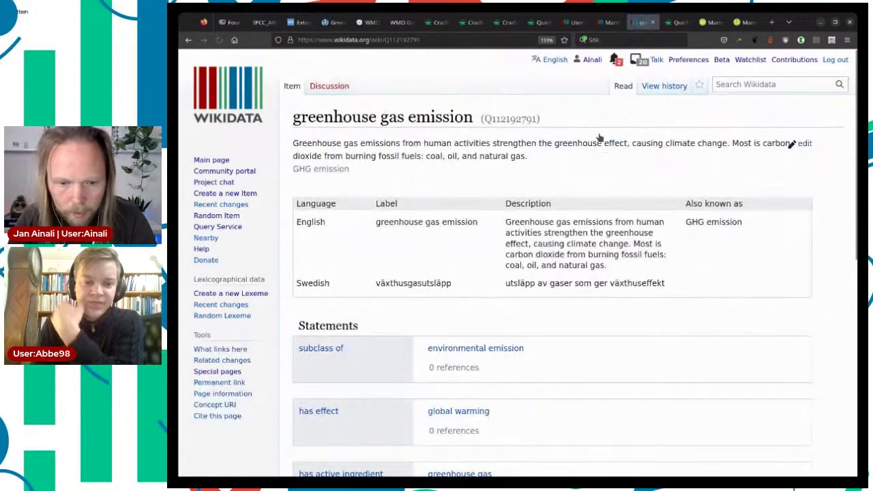
{"action": "double_click", "coordinate": [518, 118]}
{"action": "key", "text": "ctrl+c"}
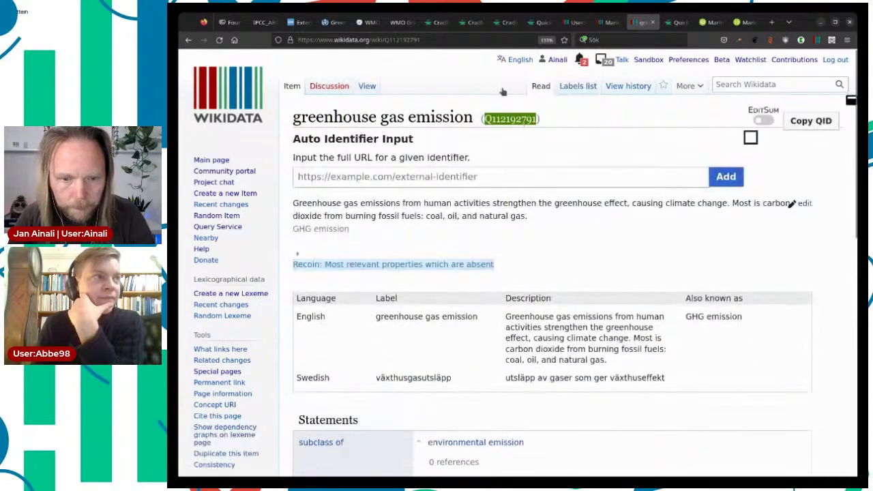
Set the form's main subject to greenhouse gas emission with the copied ID Q112192791 and create the new item.
{"action": "left_click", "coordinate": [435, 22]}
{"action": "key", "text": "ctrl+v"}
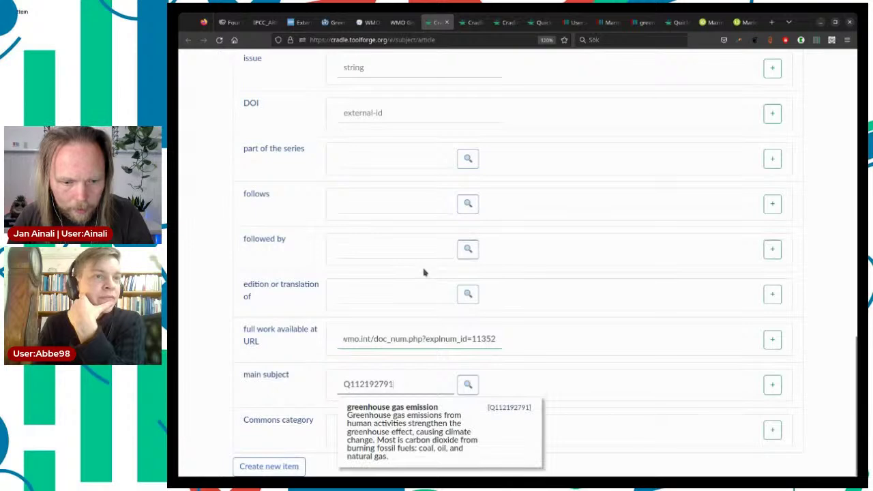
{"action": "left_click", "coordinate": [422, 419]}
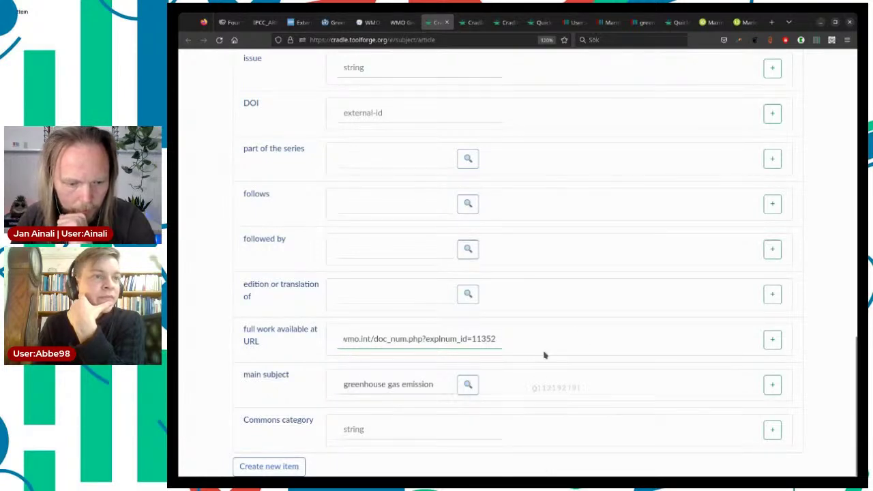
{"action": "left_click", "coordinate": [270, 467]}
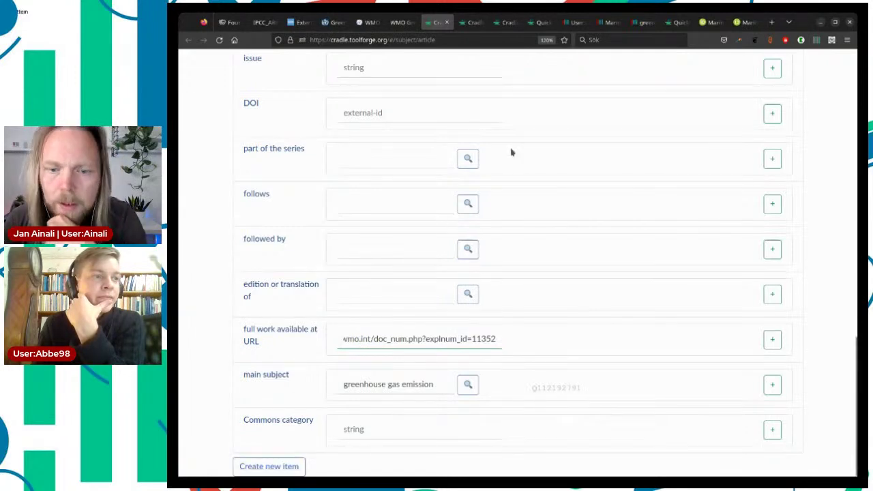
Open the newly created bulletin item on Wikidata from the account's contributions and review its statements.
{"action": "left_click", "coordinate": [645, 22]}
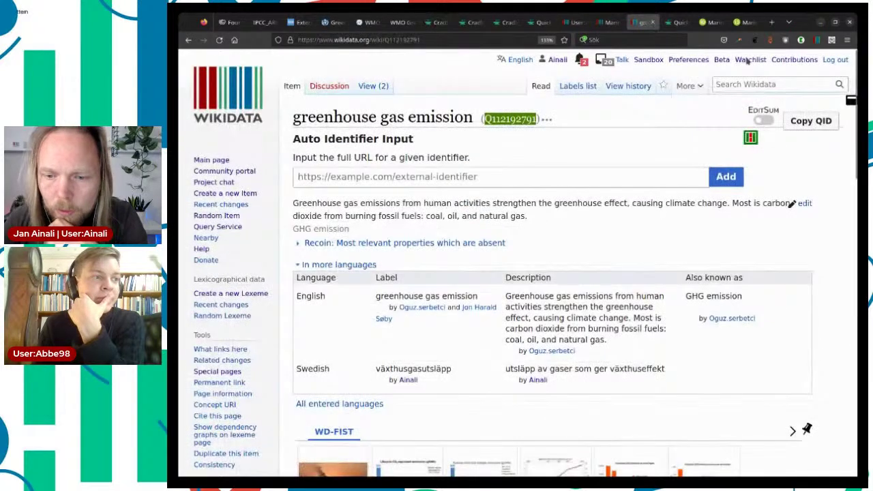
{"action": "left_click", "coordinate": [777, 61]}
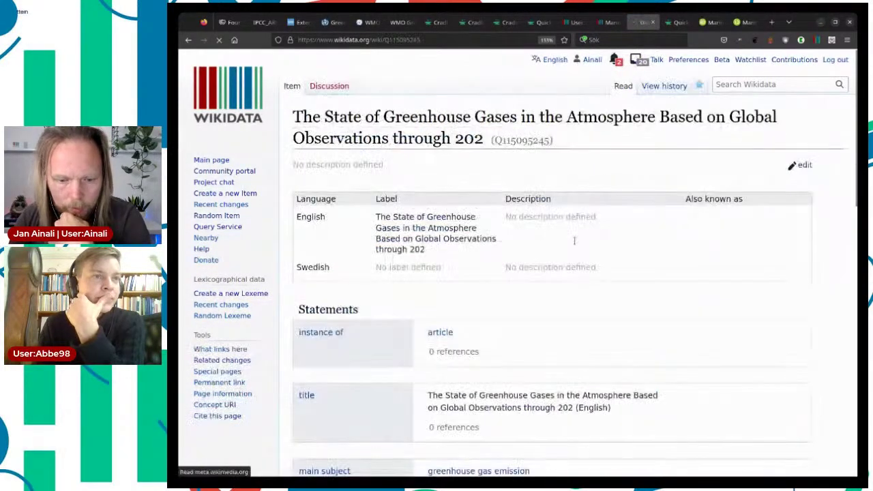
{"action": "scroll", "coordinate": [574, 240], "scroll_direction": "down", "scroll_amount": 6}
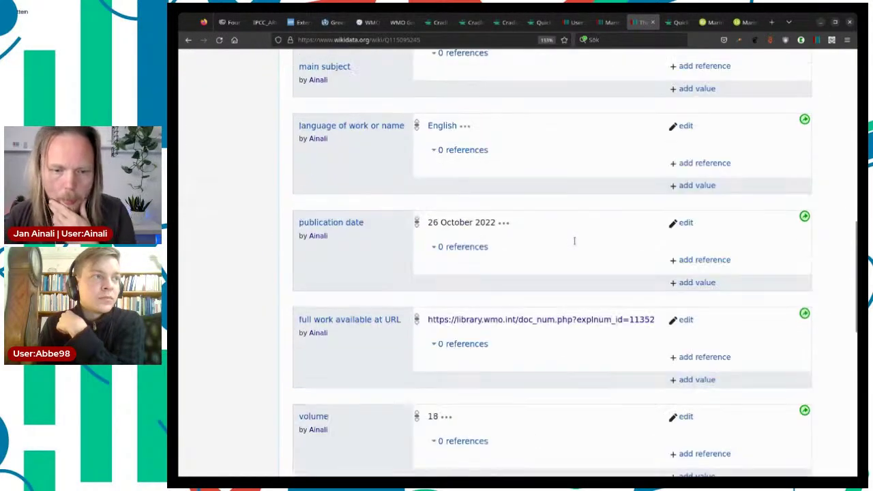
{"action": "scroll", "coordinate": [574, 240], "scroll_direction": "down", "scroll_amount": 3}
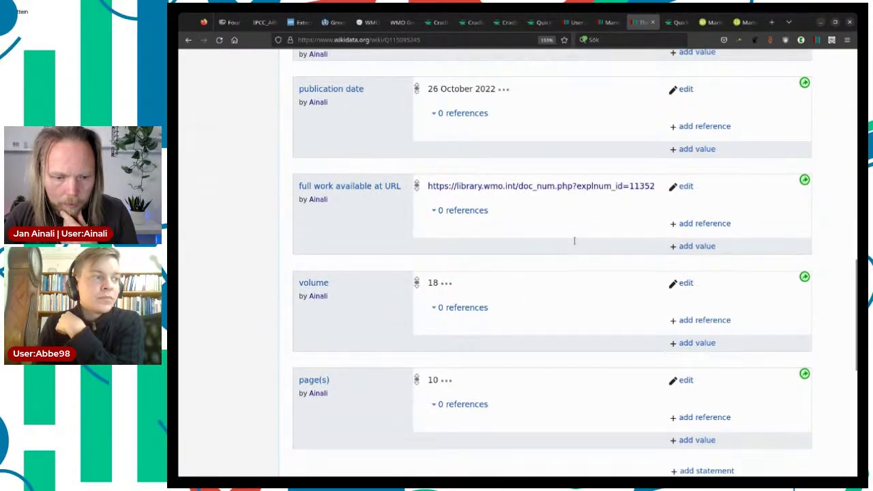
{"action": "scroll", "coordinate": [574, 240], "scroll_direction": "up", "scroll_amount": 6}
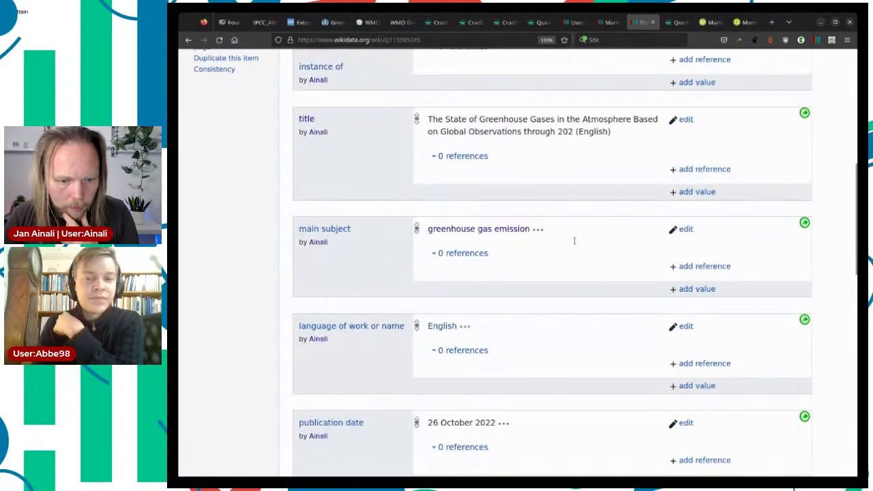
{"action": "scroll", "coordinate": [574, 240], "scroll_direction": "down", "scroll_amount": 6}
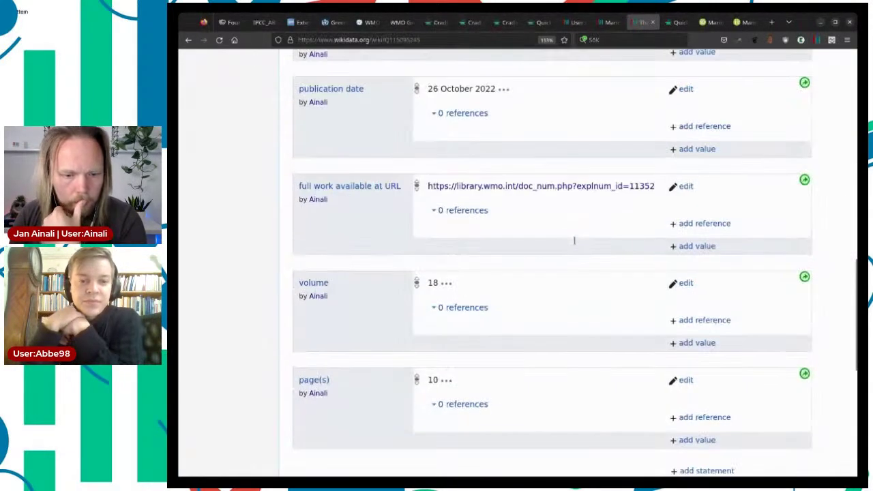
{"action": "scroll", "coordinate": [574, 240], "scroll_direction": "down", "scroll_amount": 1}
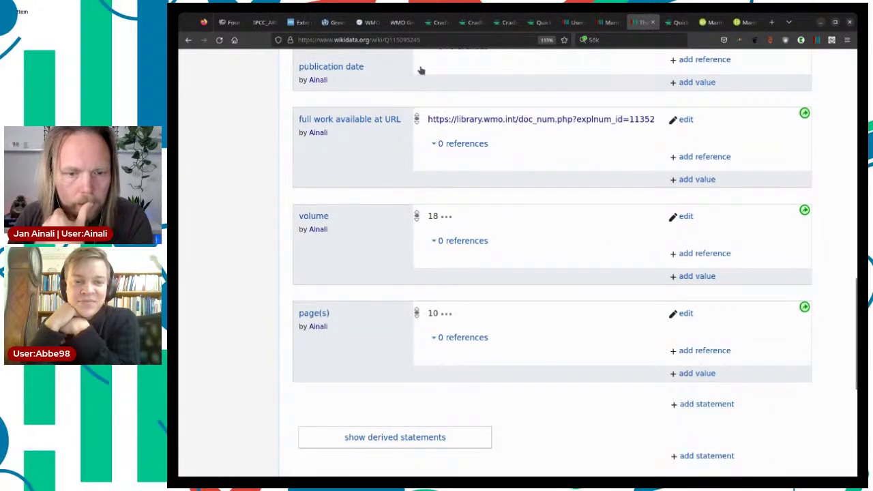
Look through the bulletin PDF to its editorial team, authors, references and contacts for details missing from the item.
{"action": "left_click", "coordinate": [398, 22]}
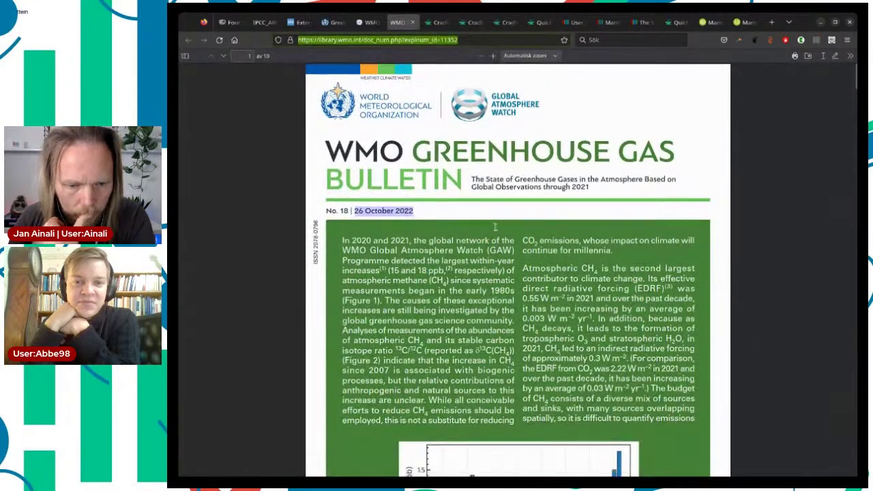
{"action": "scroll", "coordinate": [495, 225], "scroll_direction": "down", "scroll_amount": 10}
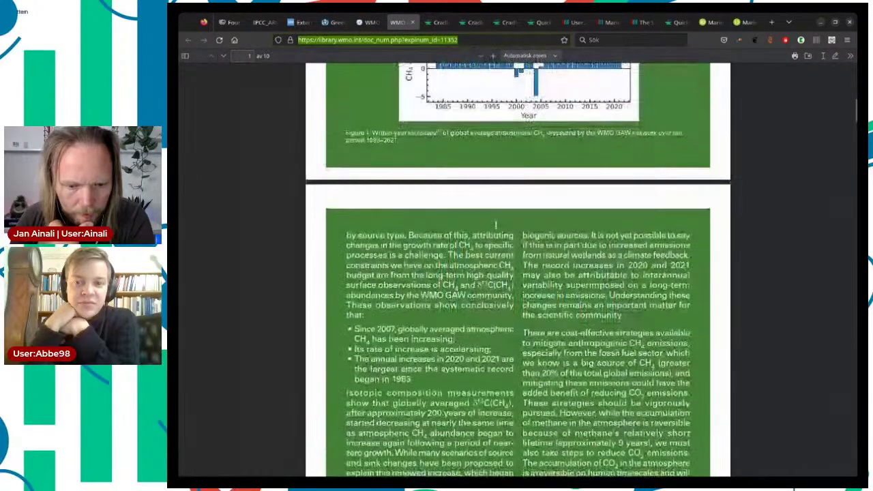
{"action": "scroll", "coordinate": [518, 273], "scroll_direction": "down", "scroll_amount": 20}
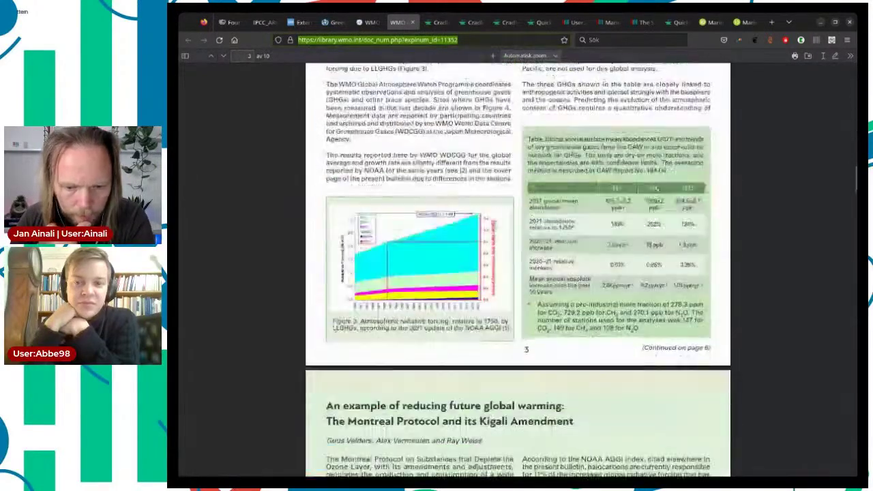
{"action": "scroll", "coordinate": [496, 228], "scroll_direction": "down", "scroll_amount": 20}
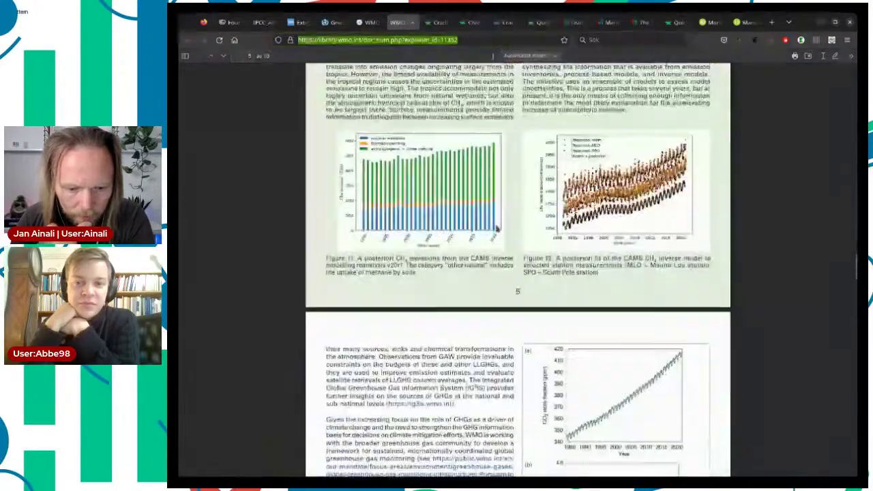
{"action": "scroll", "coordinate": [497, 229], "scroll_direction": "down", "scroll_amount": 20}
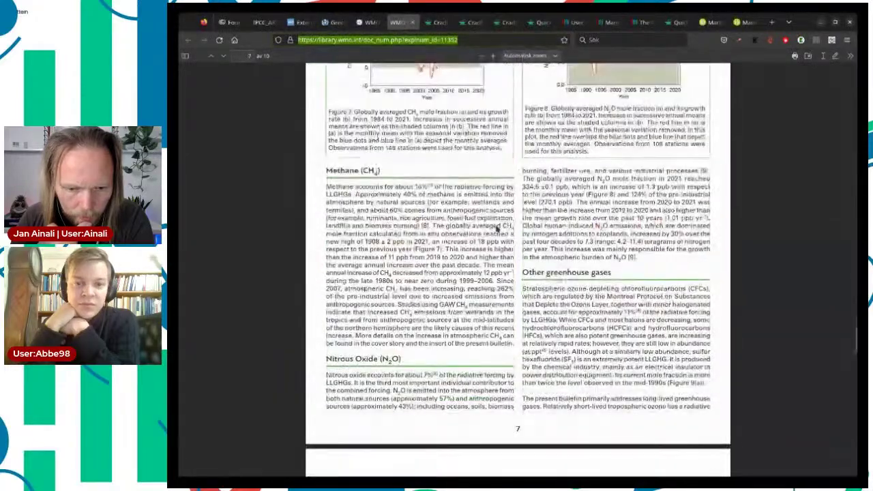
{"action": "scroll", "coordinate": [497, 229], "scroll_direction": "down", "scroll_amount": 15}
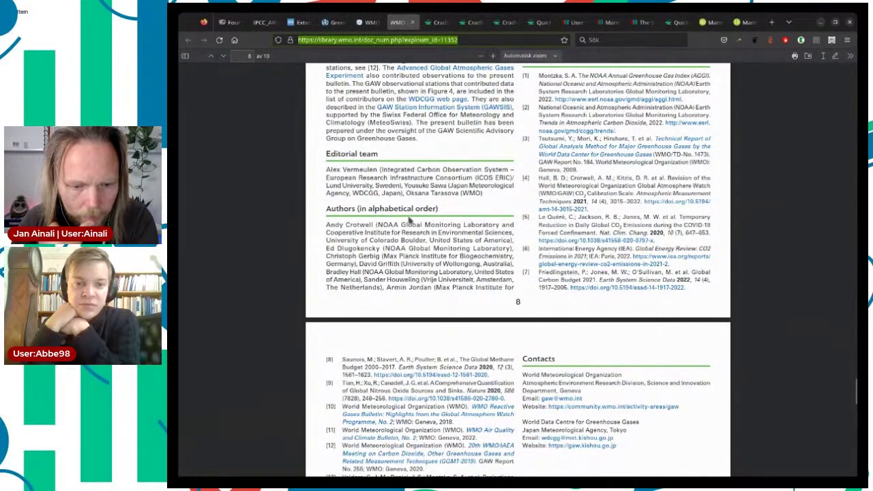
{"action": "scroll", "coordinate": [409, 220], "scroll_direction": "up", "scroll_amount": 5}
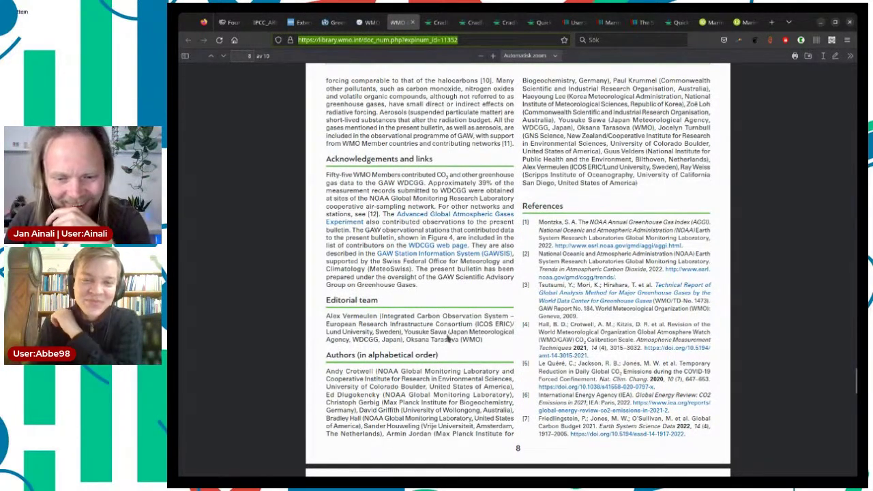
{"action": "scroll", "coordinate": [449, 337], "scroll_direction": "down", "scroll_amount": 1}
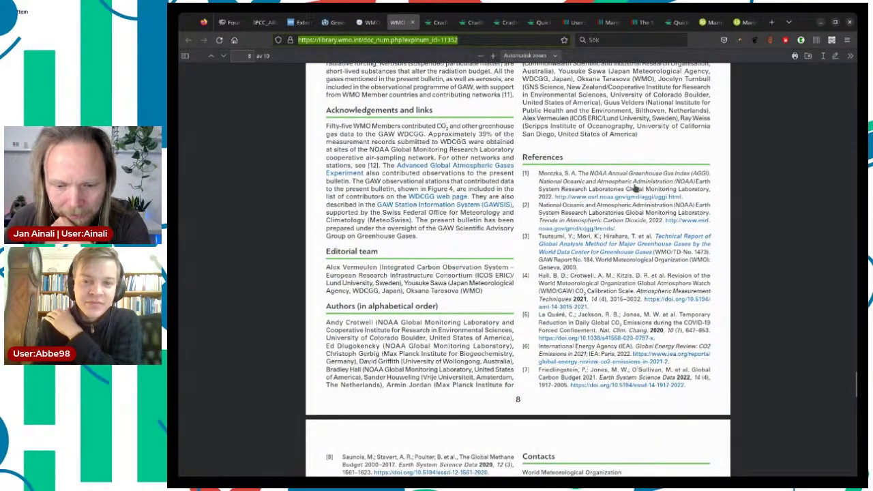
{"action": "scroll", "coordinate": [630, 344], "scroll_direction": "down", "scroll_amount": 2}
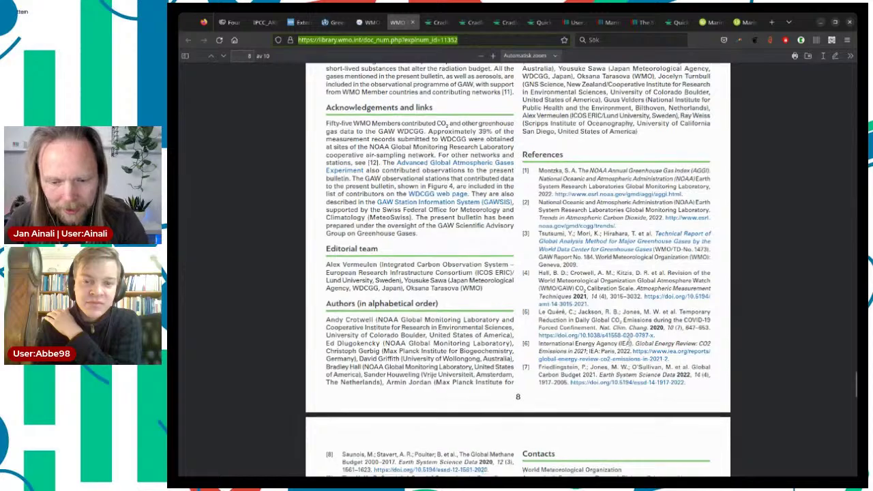
{"action": "scroll", "coordinate": [623, 297], "scroll_direction": "down", "scroll_amount": 3}
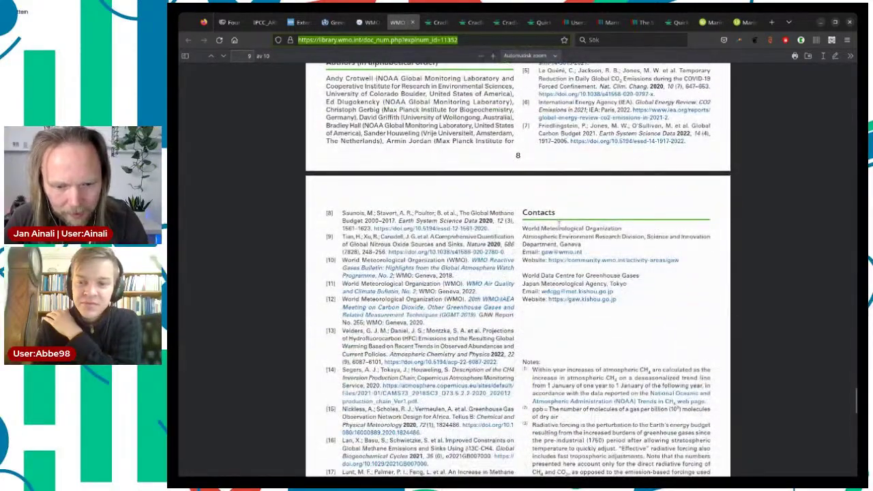
Add and publish a publisher statement on the Wikidata item with World Meteorological Organization, copied from the PDF's contacts.
{"action": "left_click_drag", "start_coordinate": [583, 229], "coordinate": [621, 229]}
{"action": "key", "text": "ctrl+c"}
{"action": "left_click", "coordinate": [543, 229]}
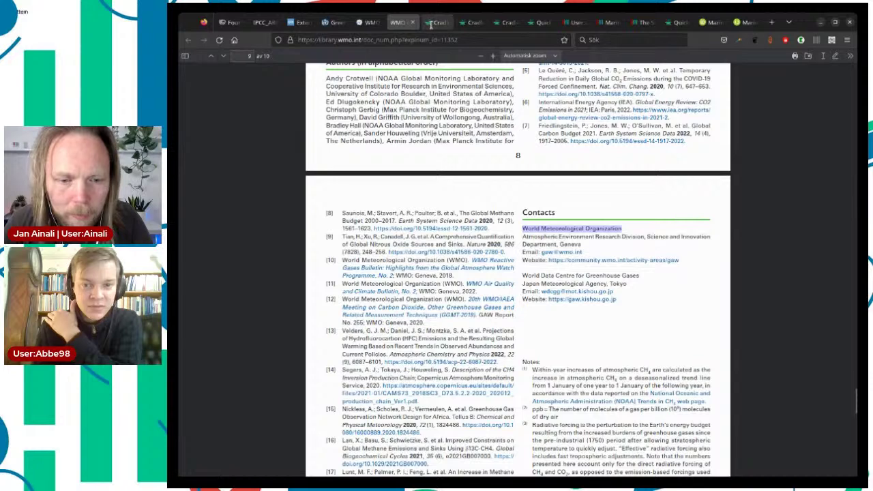
{"action": "left_click", "coordinate": [640, 24]}
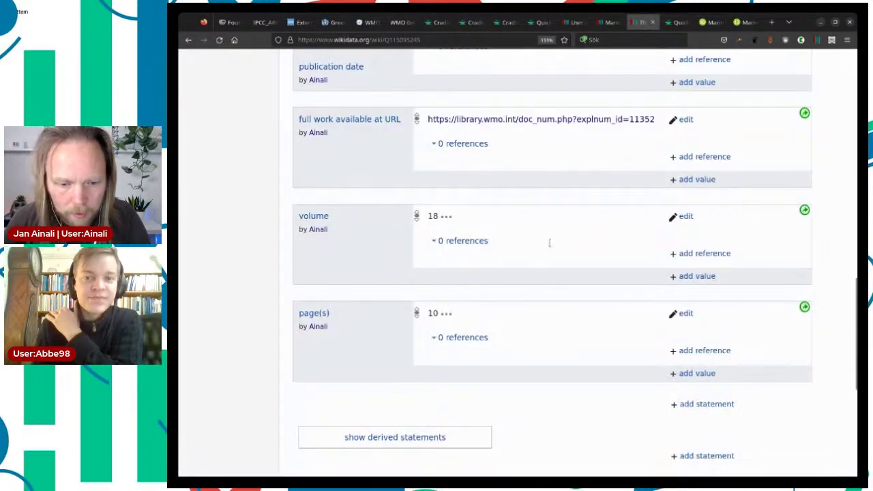
{"action": "left_click", "coordinate": [696, 404]}
{"action": "type", "text": "pub"}
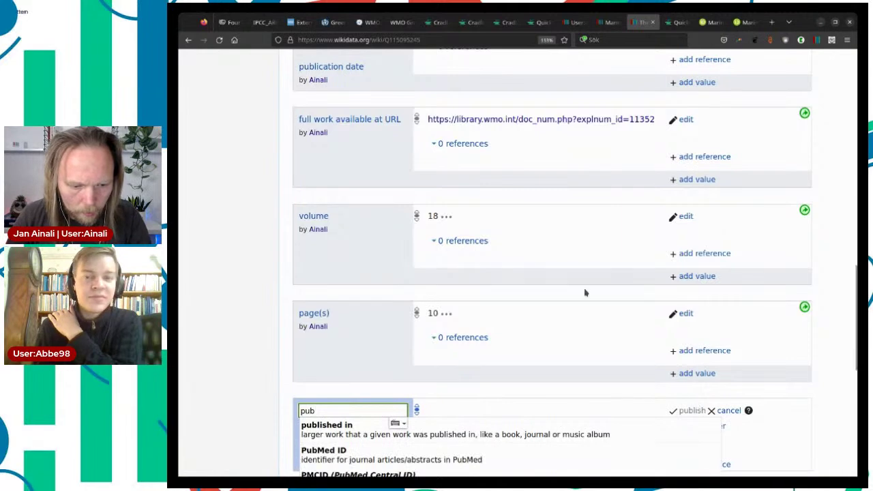
{"action": "scroll", "coordinate": [583, 292], "scroll_direction": "down", "scroll_amount": 3}
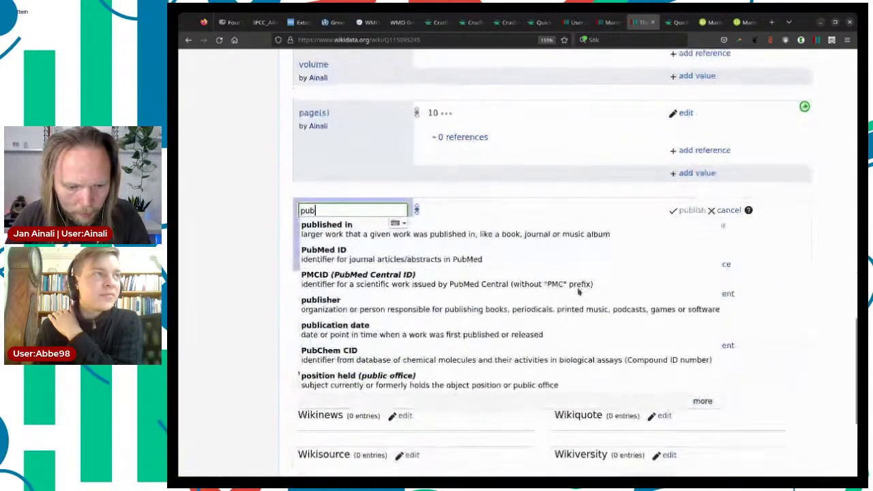
{"action": "left_click", "coordinate": [559, 310]}
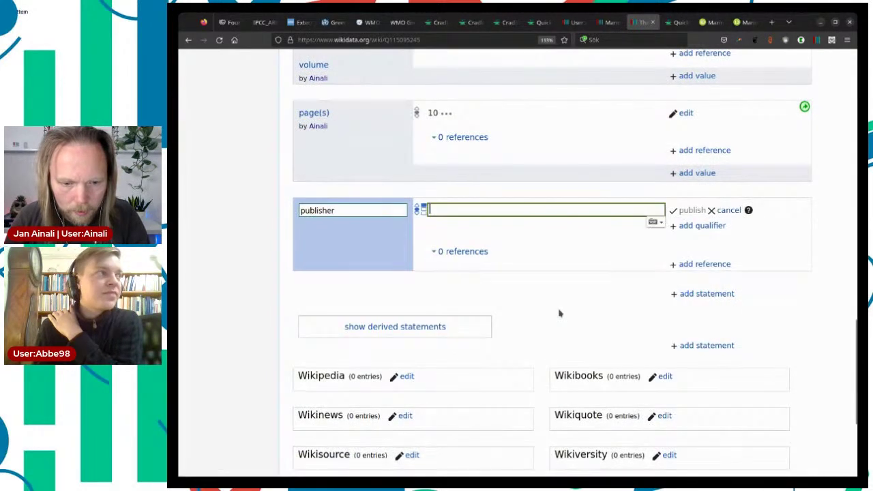
{"action": "key", "text": "ctrl+v"}
{"action": "left_click", "coordinate": [546, 230]}
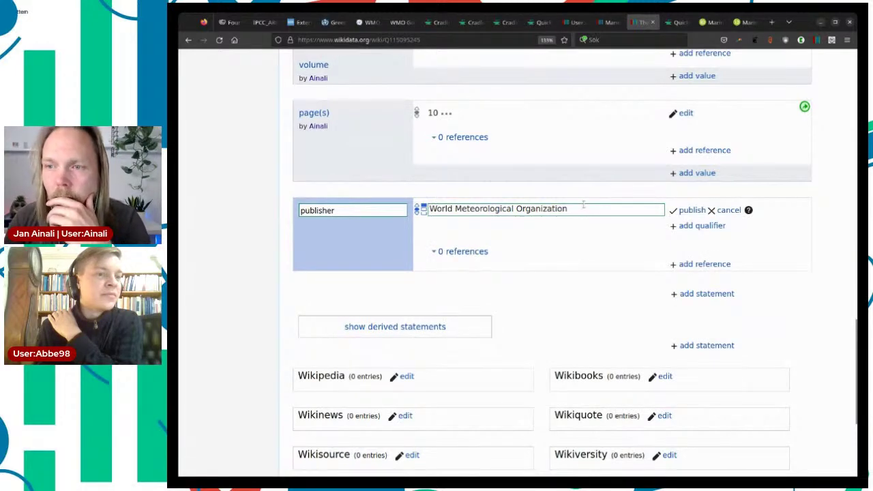
{"action": "left_click", "coordinate": [692, 210]}
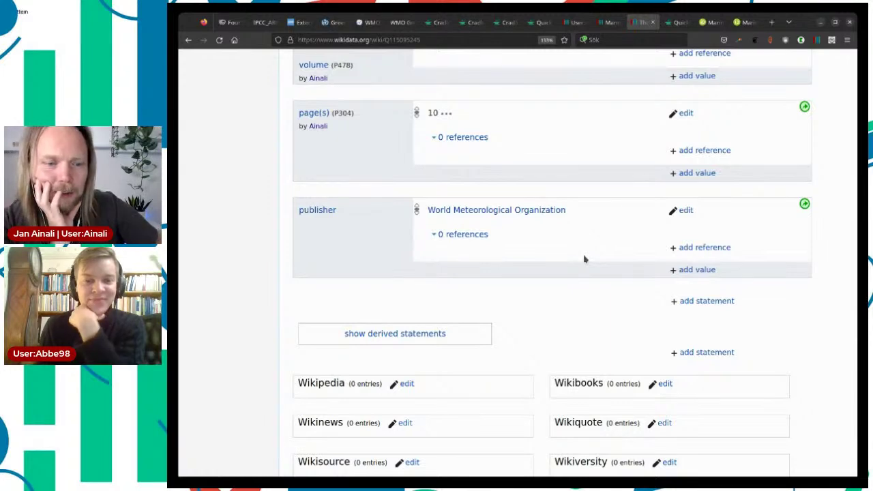
Open the Wikimedia Commons main page in the empty browser window.
{"action": "left_click", "coordinate": [246, 24]}
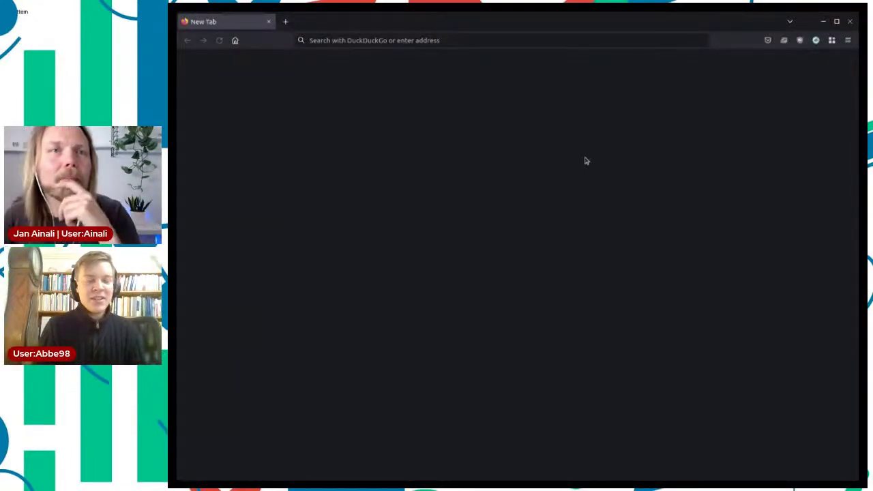
{"action": "left_click", "coordinate": [452, 43]}
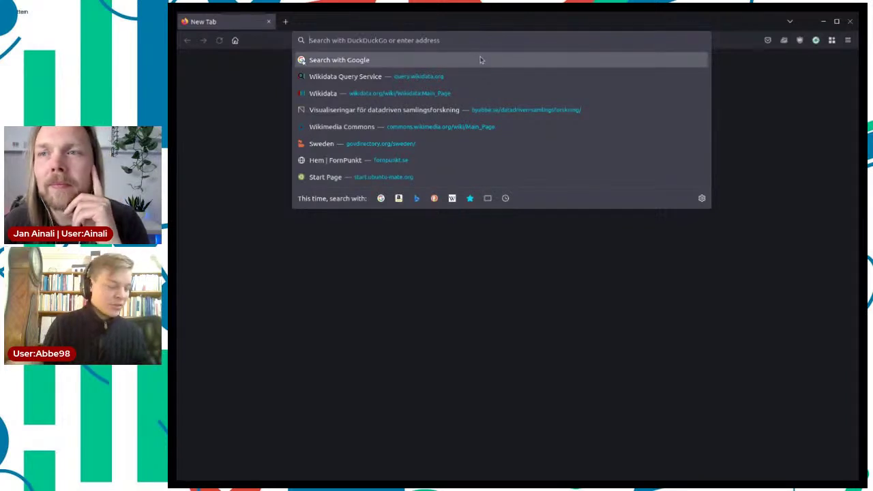
{"action": "type", "text": "com"}
{"action": "key", "text": "Return"}
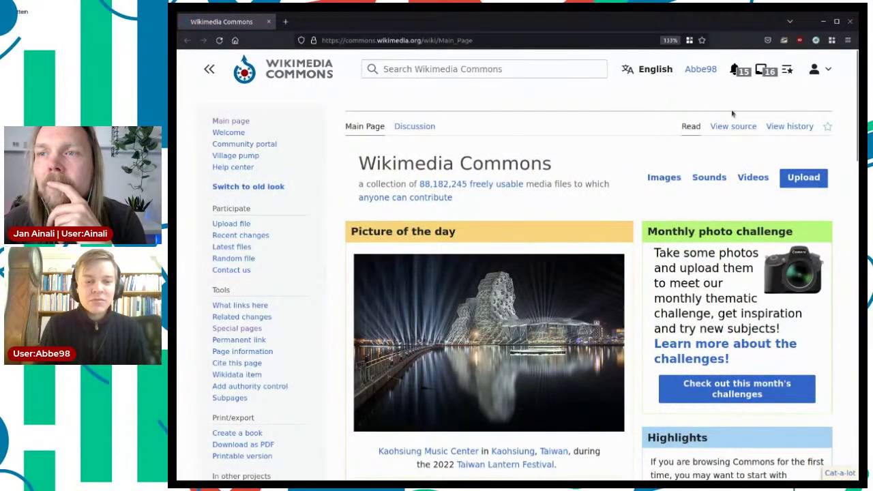
{"action": "scroll", "coordinate": [731, 114], "scroll_direction": "down", "scroll_amount": 3}
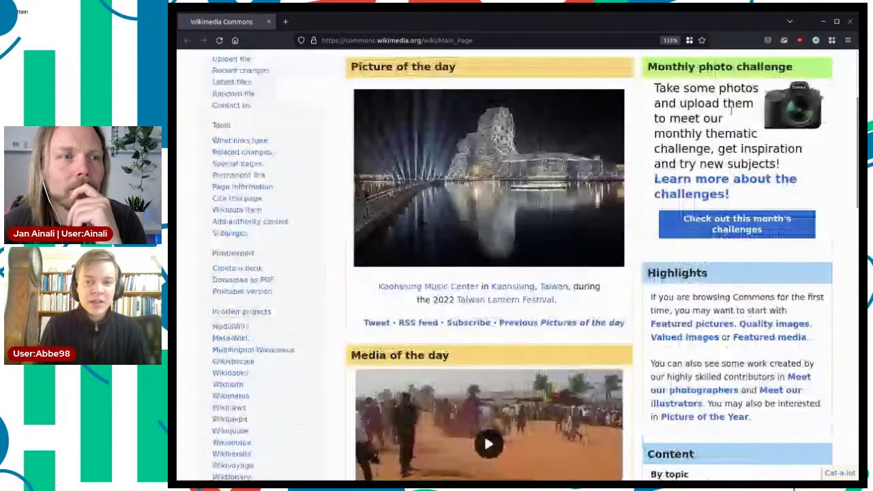
{"action": "scroll", "coordinate": [732, 109], "scroll_direction": "down", "scroll_amount": 2}
{"action": "scroll", "coordinate": [732, 114], "scroll_direction": "up", "scroll_amount": 5}
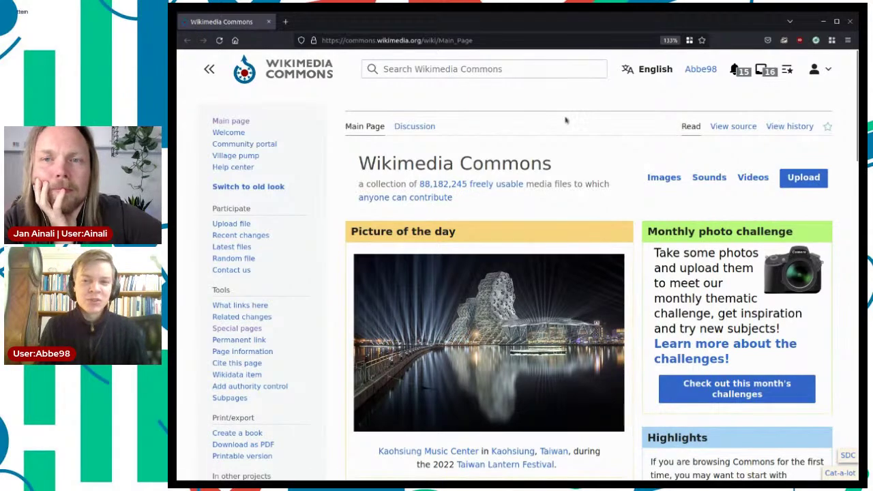
{"action": "scroll", "coordinate": [335, 298], "scroll_direction": "down", "scroll_amount": 10}
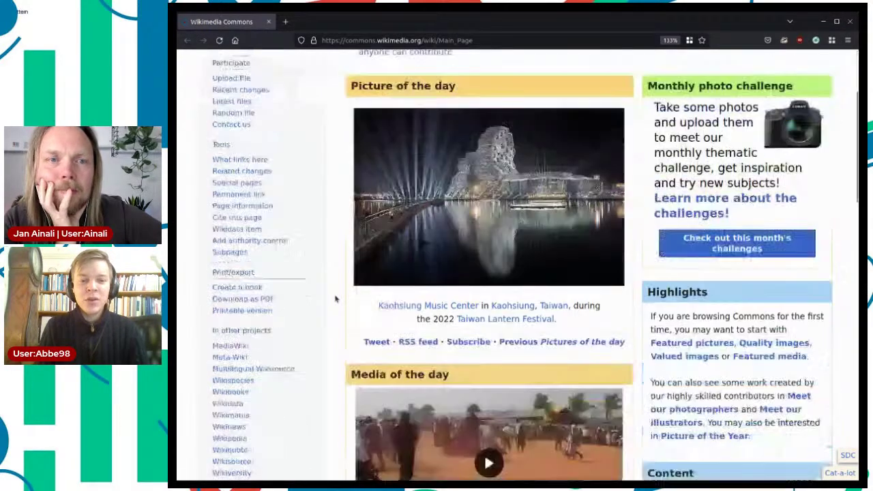
{"action": "scroll", "coordinate": [340, 287], "scroll_direction": "up", "scroll_amount": 10}
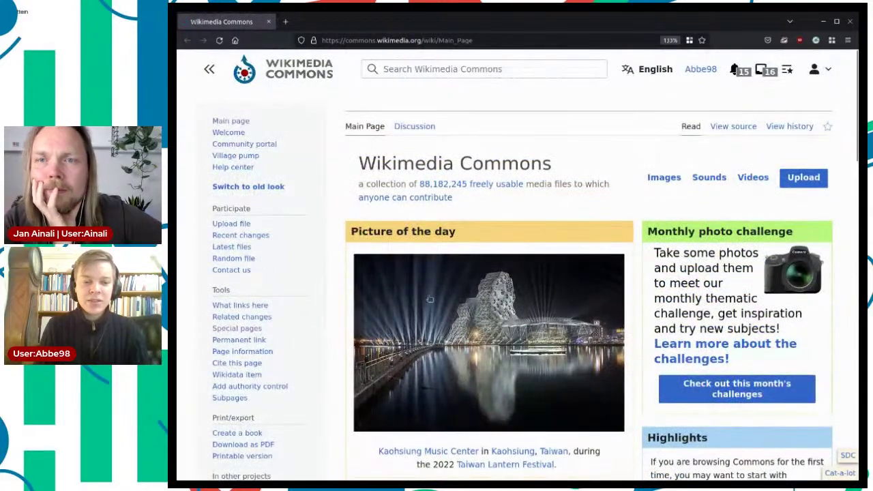
{"action": "scroll", "coordinate": [298, 362], "scroll_direction": "down", "scroll_amount": 3}
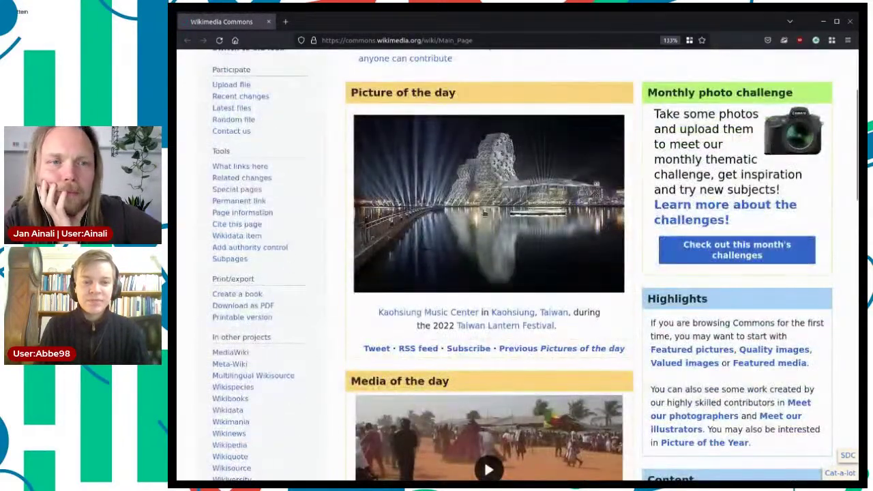
Look over the Wikimedia Commons main page and open the account's list of uploaded files.
{"action": "scroll", "coordinate": [309, 356], "scroll_direction": "down", "scroll_amount": 3}
{"action": "scroll", "coordinate": [309, 356], "scroll_direction": "down", "scroll_amount": 4}
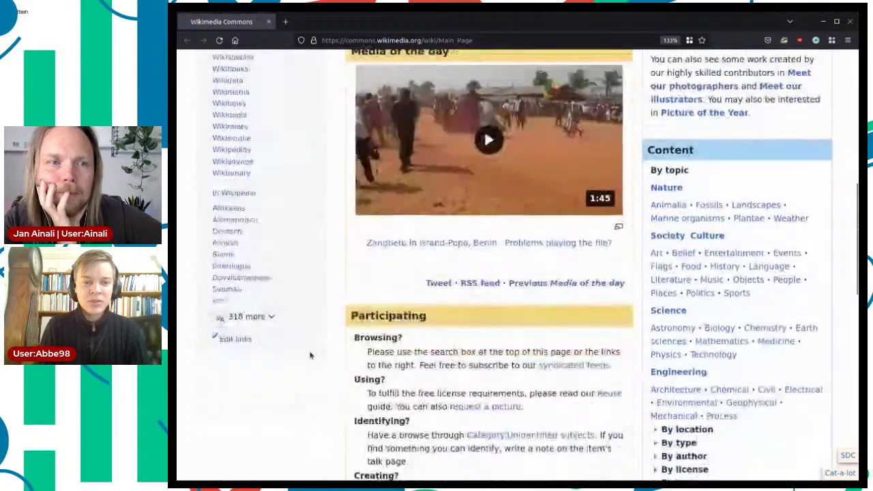
{"action": "scroll", "coordinate": [313, 328], "scroll_direction": "up", "scroll_amount": 7}
{"action": "scroll", "coordinate": [313, 328], "scroll_direction": "up", "scroll_amount": 2}
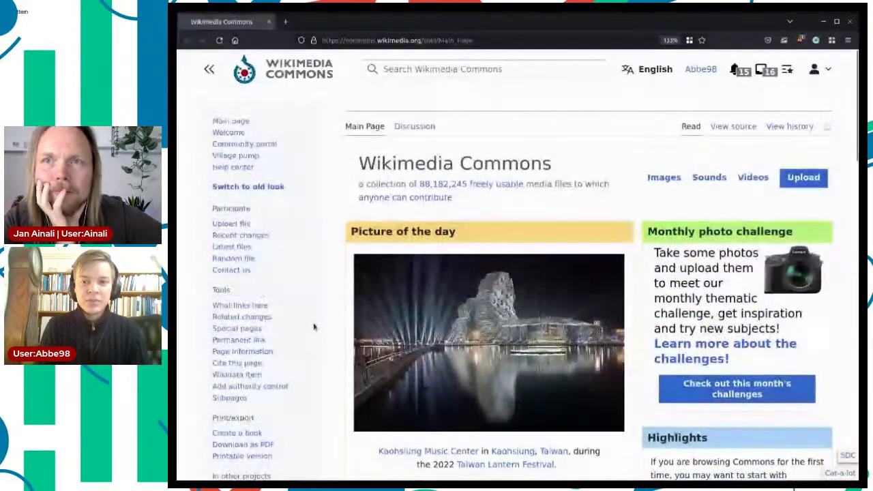
{"action": "left_click", "coordinate": [818, 70]}
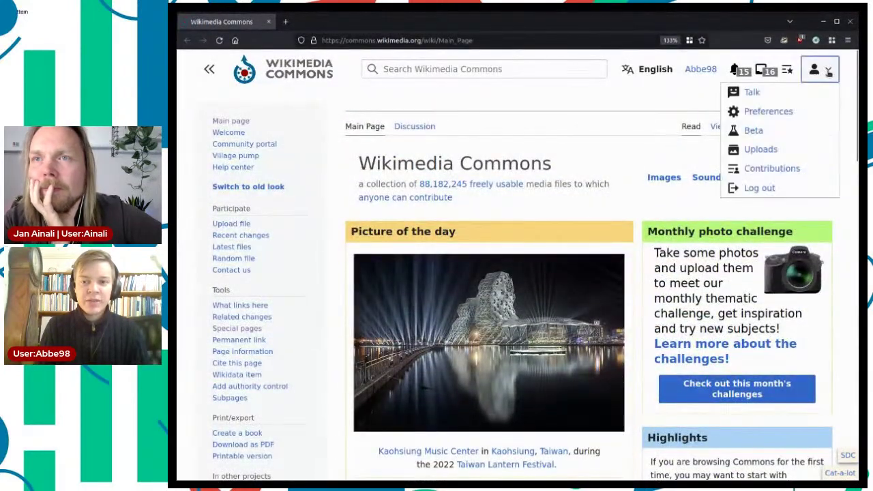
{"action": "left_click", "coordinate": [761, 150]}
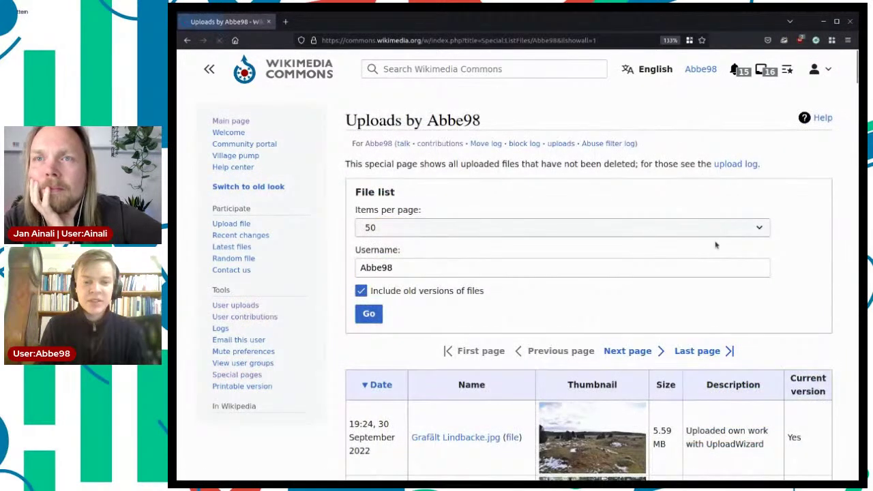
Look through the uploads, open the file page of "Anacapri, Capri, Italien - Sörmlands museum - SLM P09-1058.tif" and view its image preview and categories.
{"action": "scroll", "coordinate": [715, 239], "scroll_direction": "down", "scroll_amount": 3}
{"action": "scroll", "coordinate": [714, 240], "scroll_direction": "down", "scroll_amount": 20}
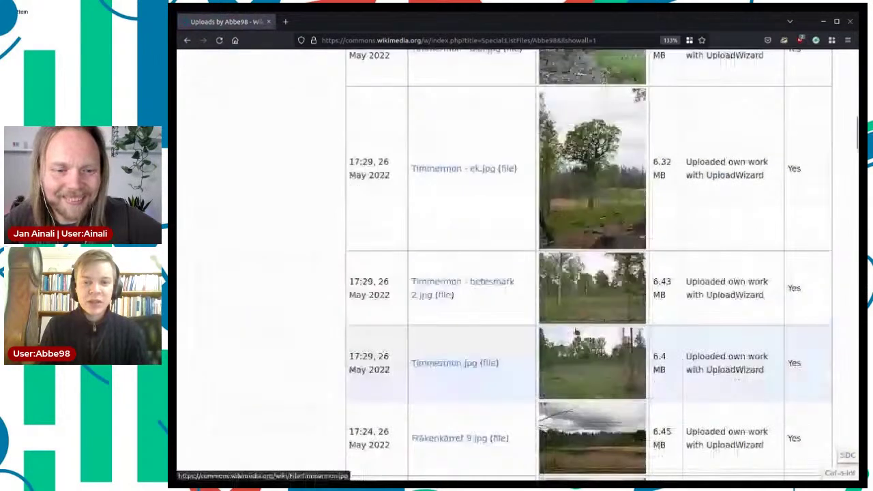
{"action": "scroll", "coordinate": [574, 287], "scroll_direction": "down", "scroll_amount": 20}
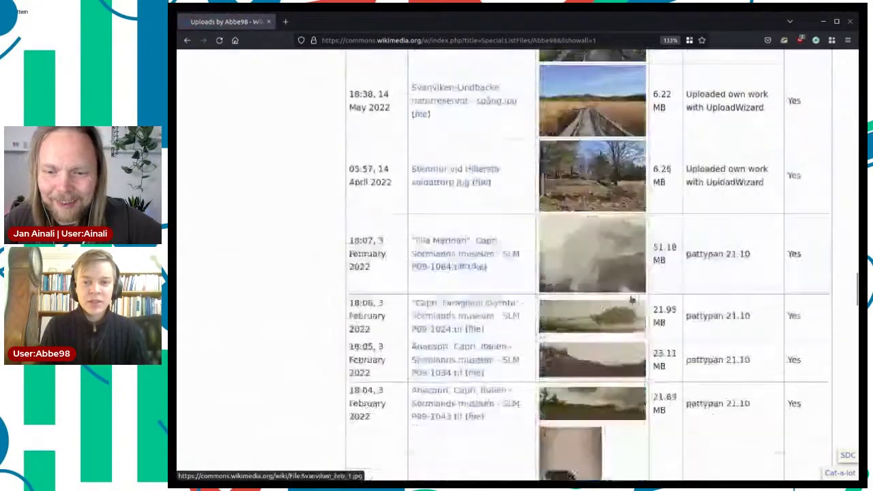
{"action": "scroll", "coordinate": [630, 298], "scroll_direction": "up", "scroll_amount": 6}
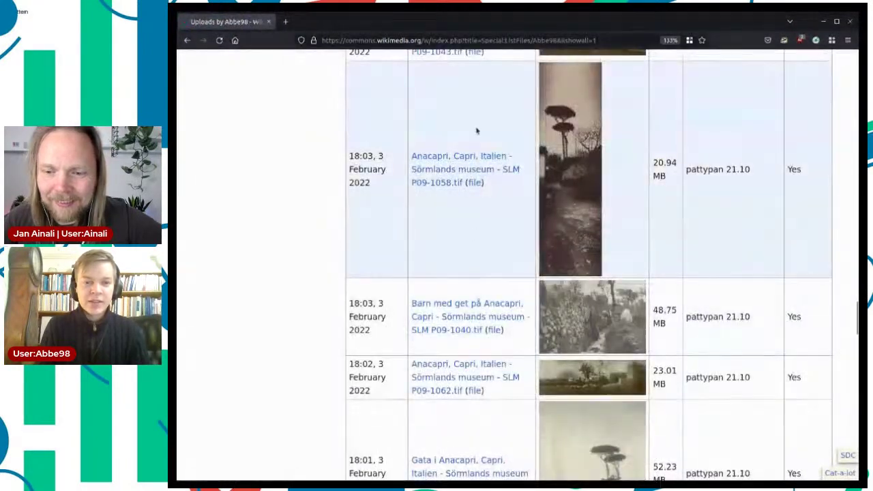
{"action": "left_click", "coordinate": [599, 157]}
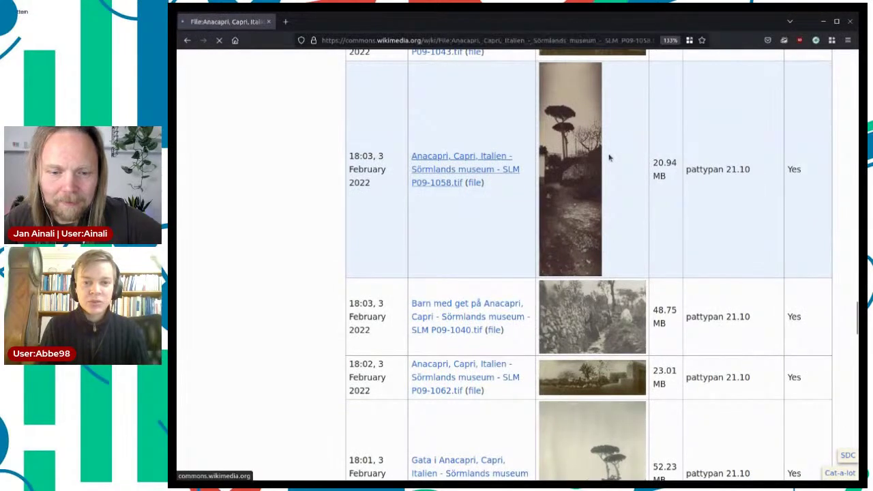
{"action": "scroll", "coordinate": [665, 268], "scroll_direction": "down", "scroll_amount": 5}
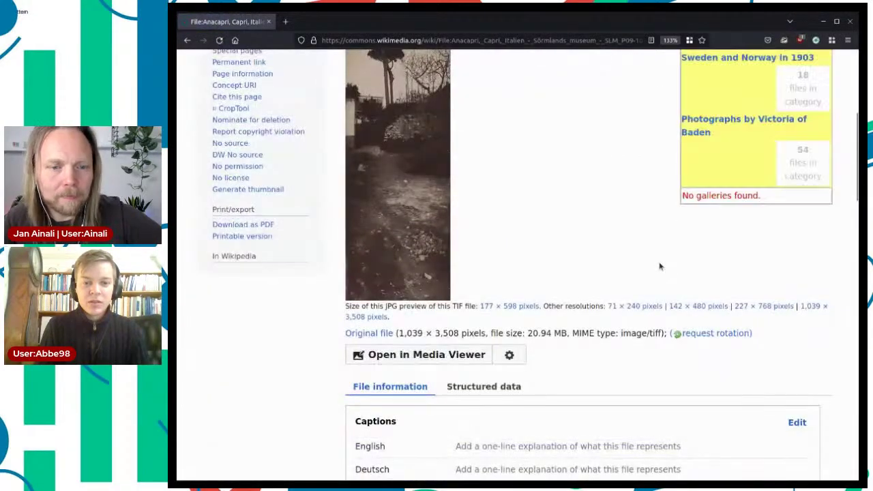
{"action": "scroll", "coordinate": [655, 259], "scroll_direction": "up", "scroll_amount": 3}
{"action": "scroll", "coordinate": [518, 282], "scroll_direction": "down", "scroll_amount": 2}
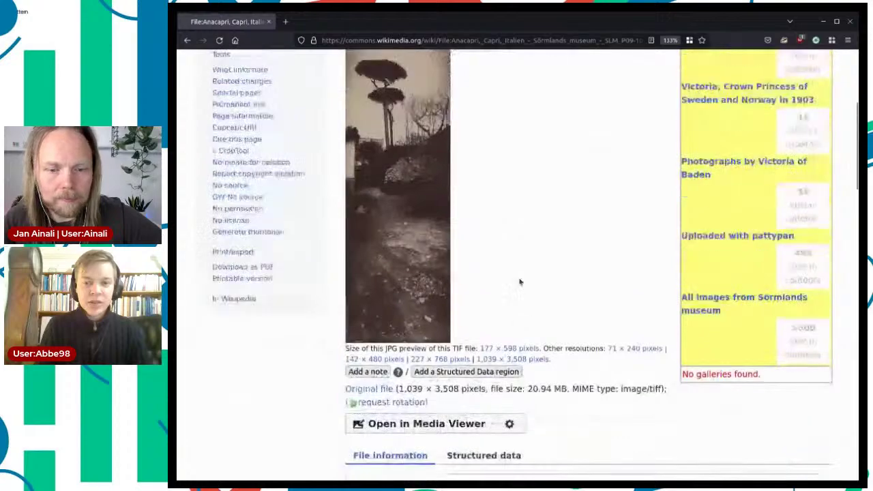
Examine the structured data and its depicts section on the Anacapri photograph's Wikimedia Commons file page.
{"action": "scroll", "coordinate": [613, 183], "scroll_direction": "up", "scroll_amount": 4}
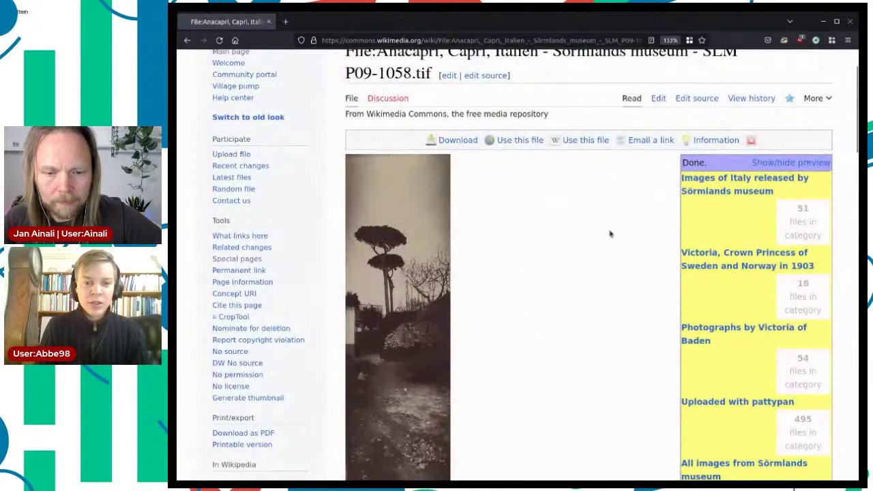
{"action": "scroll", "coordinate": [611, 234], "scroll_direction": "down", "scroll_amount": 5}
{"action": "left_click", "coordinate": [489, 274]}
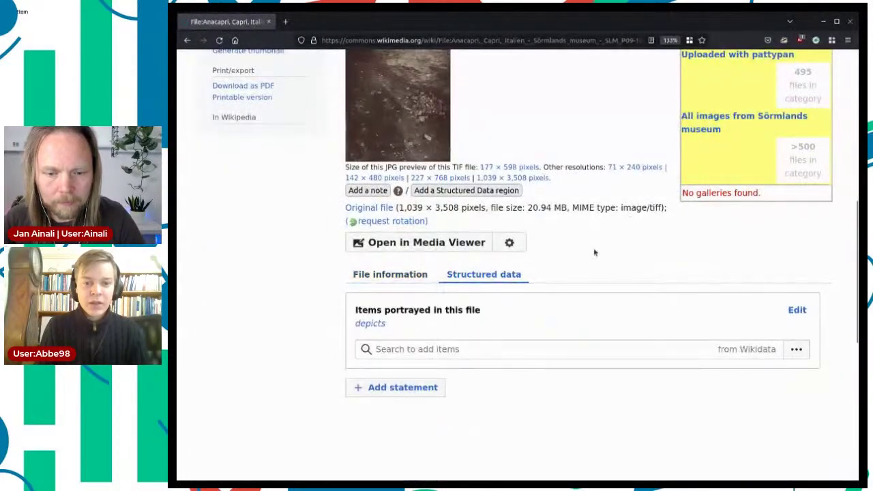
{"action": "scroll", "coordinate": [594, 252], "scroll_direction": "down", "scroll_amount": 2}
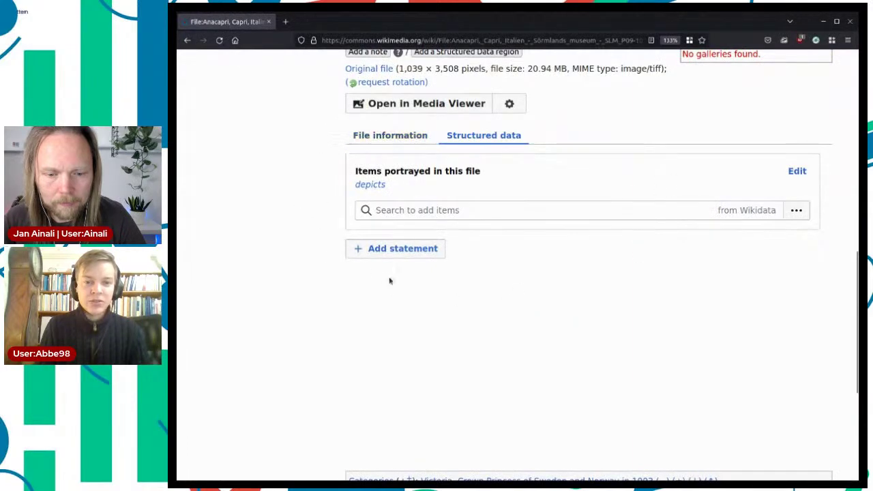
{"action": "scroll", "coordinate": [595, 274], "scroll_direction": "up", "scroll_amount": 8}
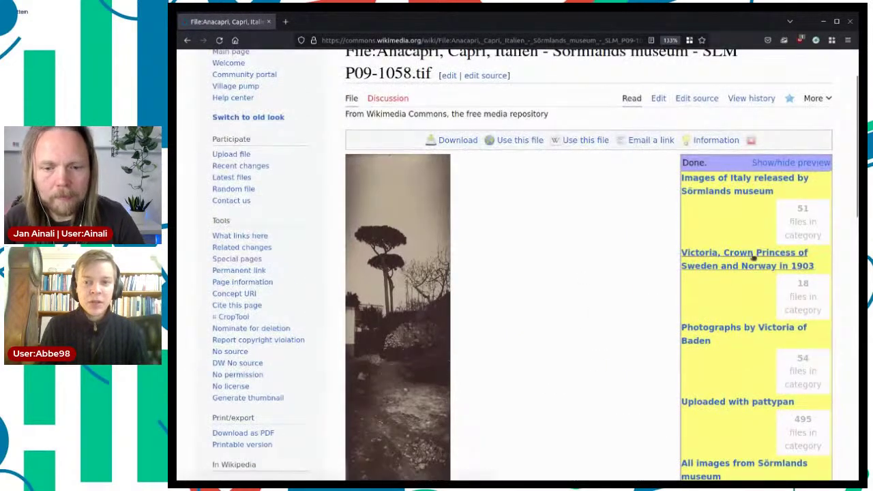
{"action": "scroll", "coordinate": [569, 259], "scroll_direction": "down", "scroll_amount": 4}
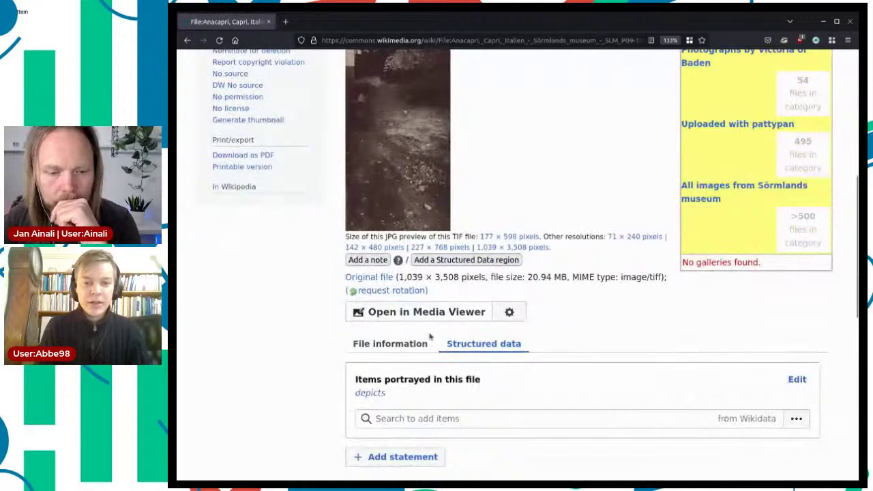
Review the photograph's file information, from the captions and summary down to its categories.
{"action": "left_click", "coordinate": [410, 348]}
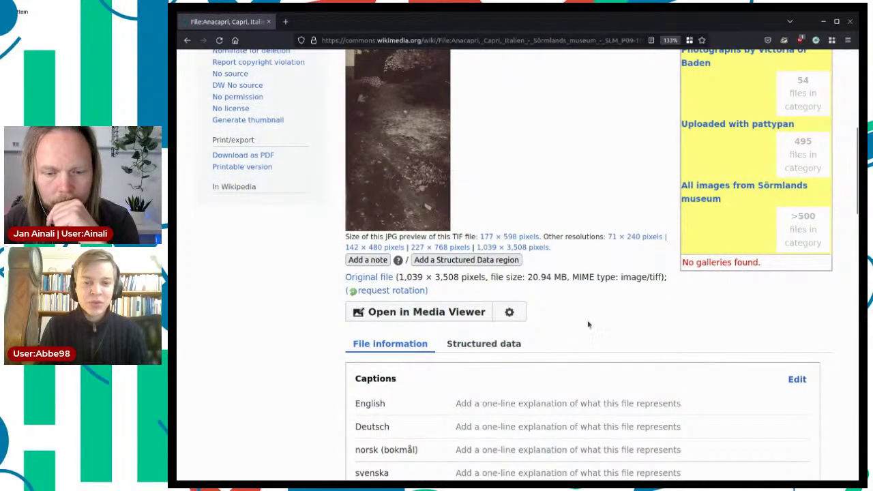
{"action": "scroll", "coordinate": [580, 326], "scroll_direction": "down", "scroll_amount": 4}
{"action": "scroll", "coordinate": [672, 286], "scroll_direction": "down", "scroll_amount": 2}
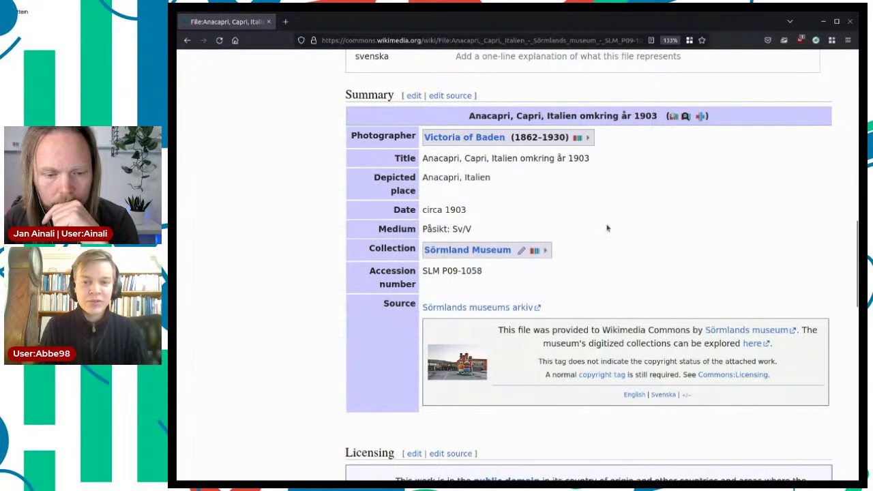
{"action": "scroll", "coordinate": [666, 225], "scroll_direction": "down", "scroll_amount": 4}
{"action": "scroll", "coordinate": [666, 225], "scroll_direction": "down", "scroll_amount": 2}
{"action": "scroll", "coordinate": [666, 225], "scroll_direction": "down", "scroll_amount": 4}
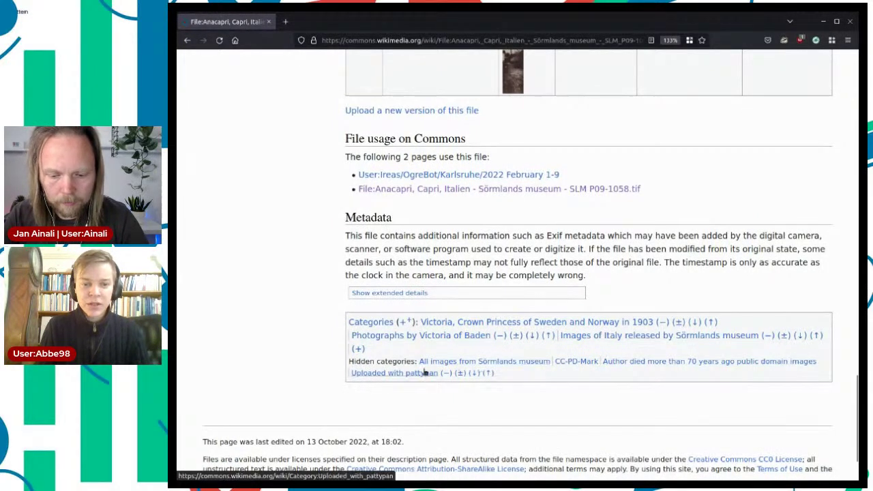
Open the category "Photographs by Victoria of Baden" in a separate tab and look through its files.
{"action": "middle_click", "coordinate": [474, 341]}
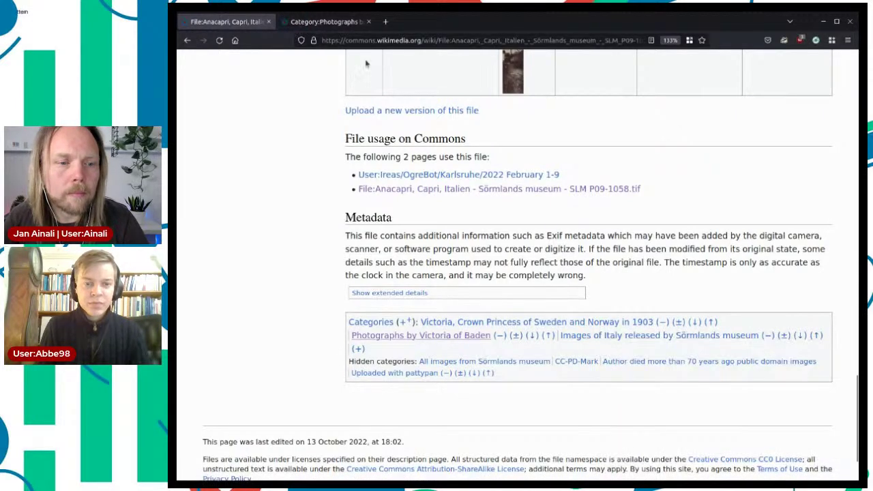
{"action": "left_click", "coordinate": [323, 21]}
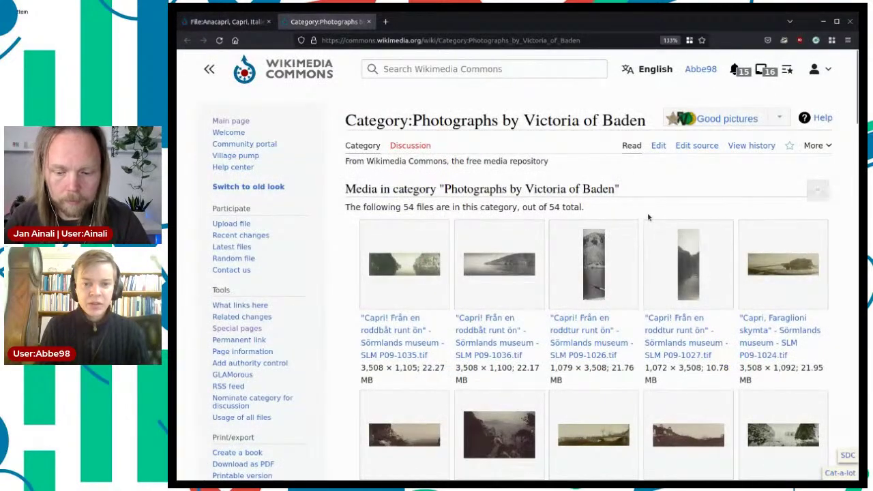
{"action": "scroll", "coordinate": [648, 216], "scroll_direction": "down", "scroll_amount": 10}
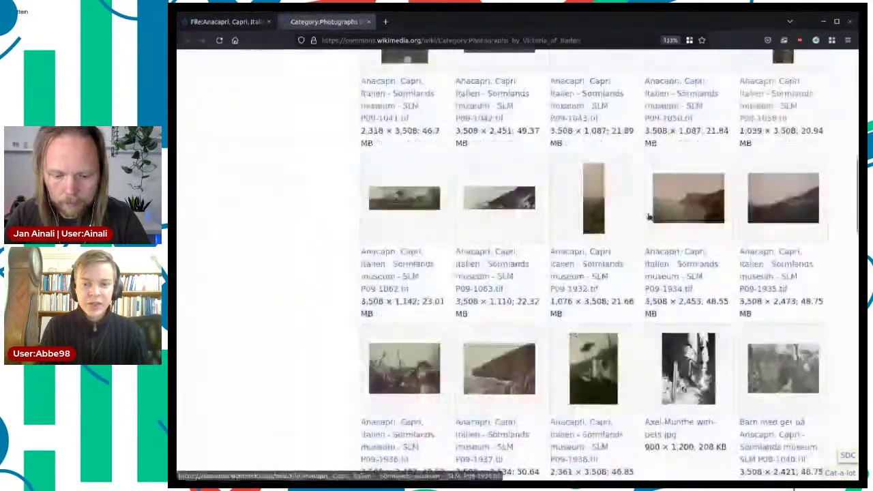
{"action": "scroll", "coordinate": [644, 277], "scroll_direction": "down", "scroll_amount": 10}
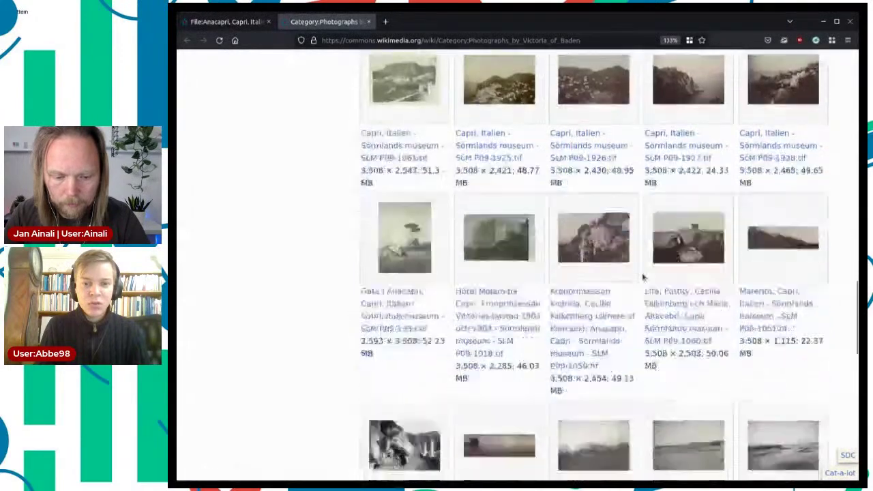
{"action": "scroll", "coordinate": [644, 277], "scroll_direction": "down", "scroll_amount": 6}
{"action": "scroll", "coordinate": [646, 274], "scroll_direction": "up", "scroll_amount": 4}
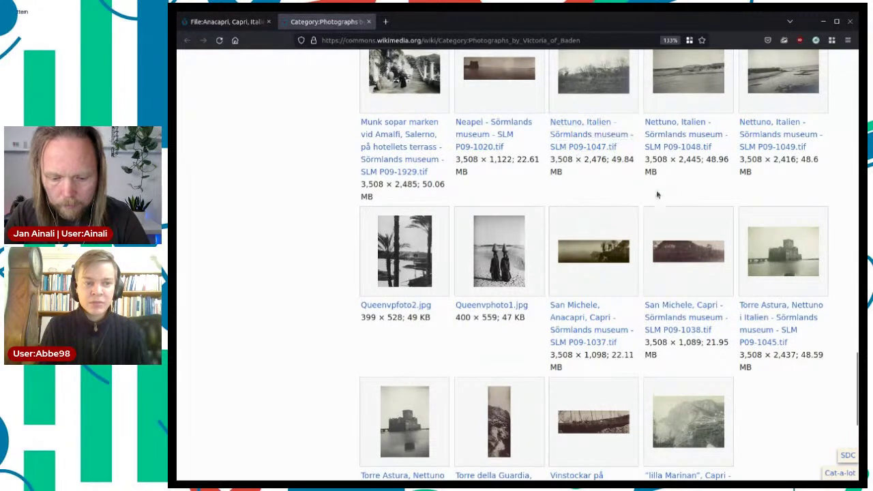
{"action": "scroll", "coordinate": [623, 230], "scroll_direction": "down", "scroll_amount": 3}
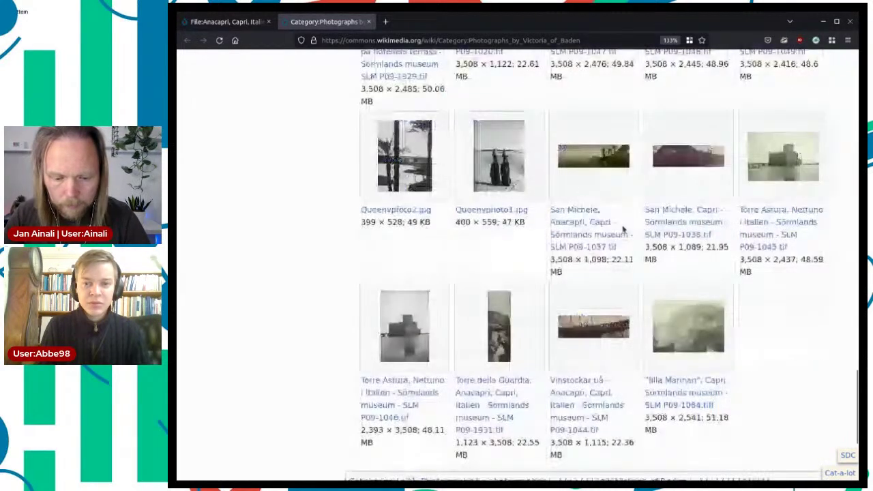
{"action": "scroll", "coordinate": [762, 236], "scroll_direction": "up", "scroll_amount": 5}
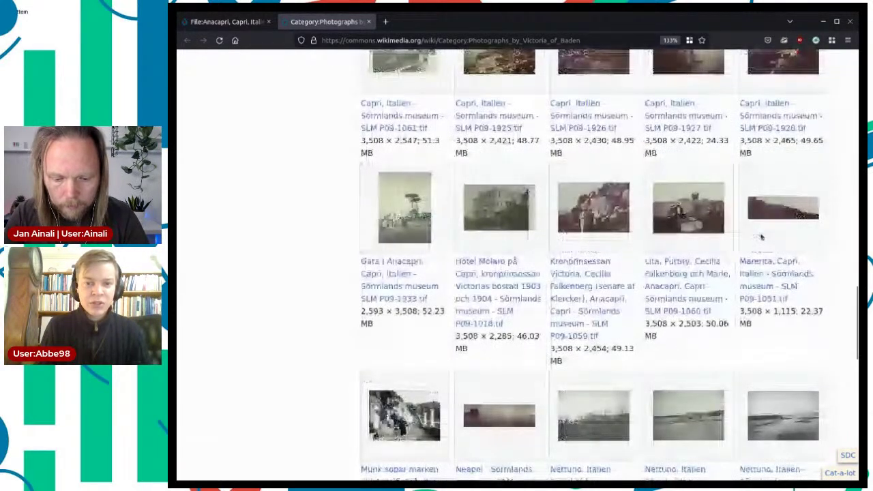
{"action": "scroll", "coordinate": [761, 237], "scroll_direction": "up", "scroll_amount": 10}
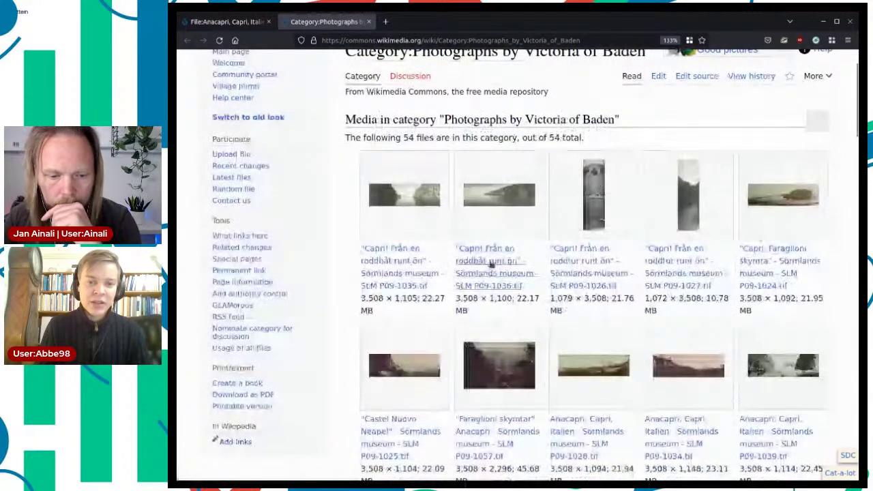
{"action": "scroll", "coordinate": [635, 294], "scroll_direction": "up", "scroll_amount": 2}
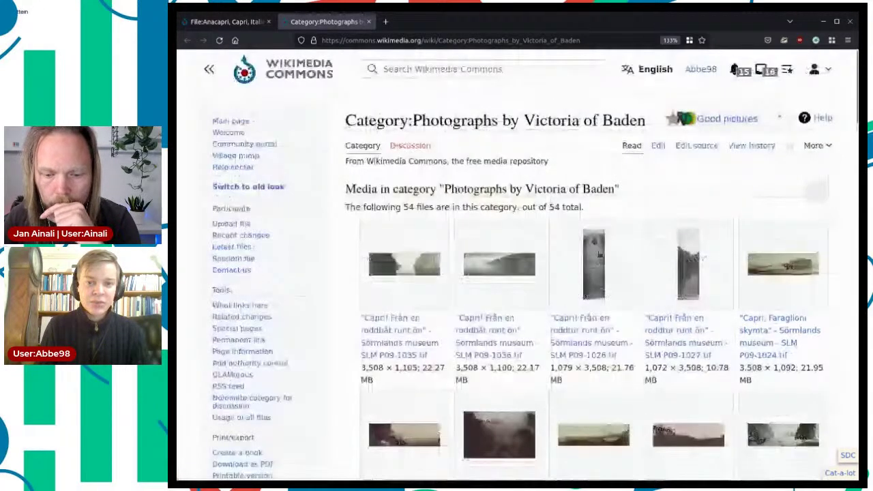
{"action": "left_click_drag", "start_coordinate": [525, 189], "coordinate": [627, 193]}
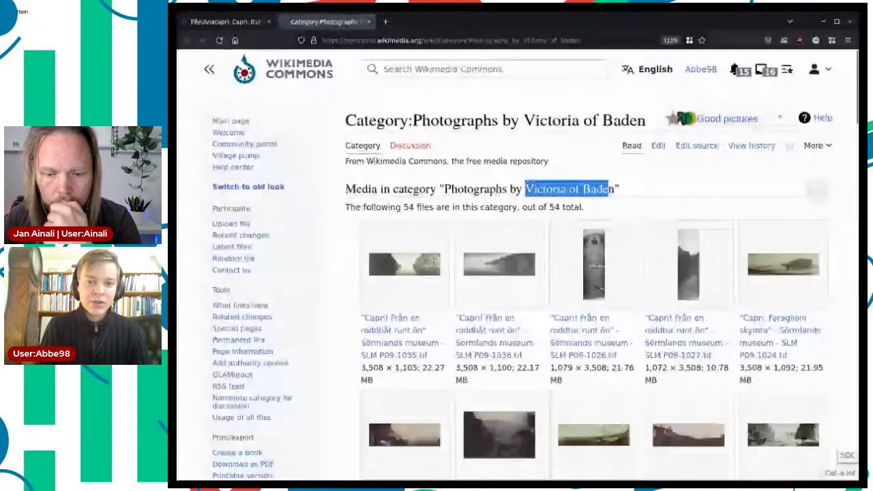
{"action": "left_click", "coordinate": [628, 192]}
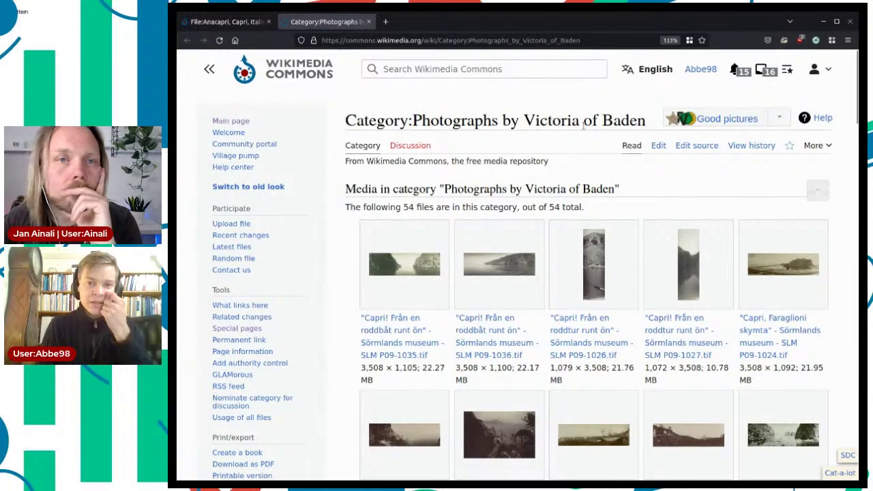
Open the Wikimedia Commons Query Service from wcqs-beta.wmflabs.org in a new tab.
{"action": "left_click", "coordinate": [386, 22]}
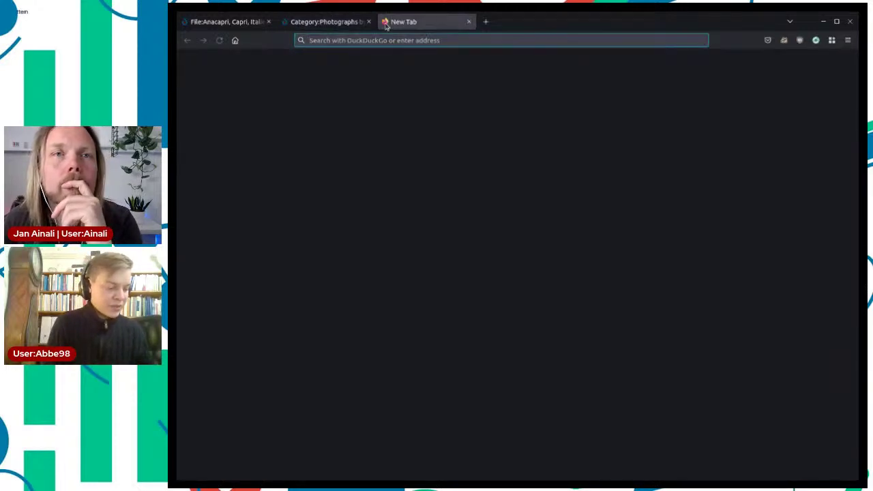
{"action": "type", "text": "wcqs-beta.wmflabs.org/"}
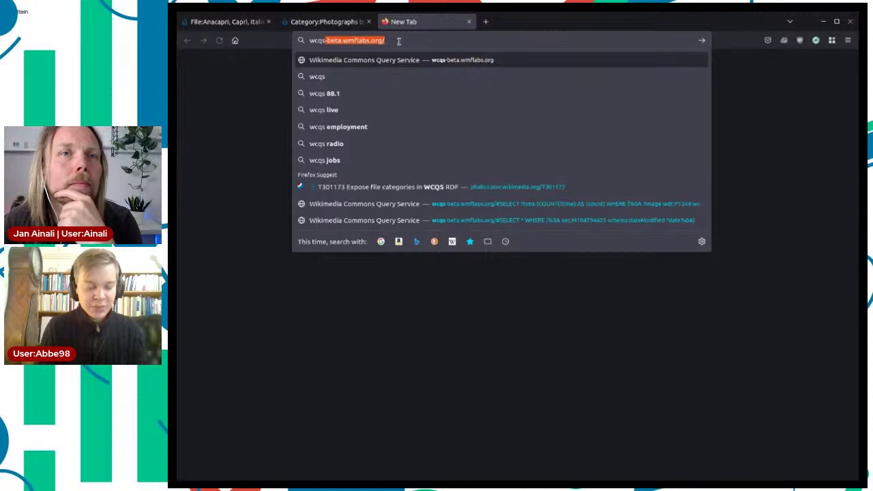
{"action": "key", "text": "Return"}
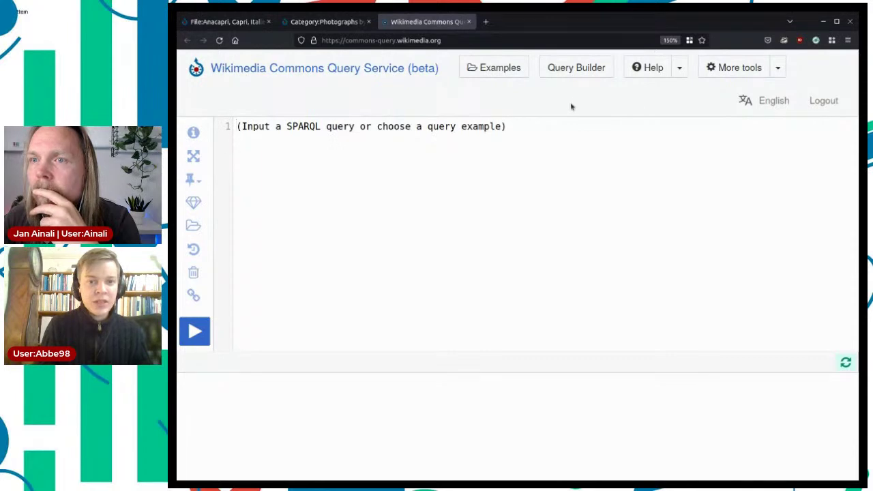
{"action": "left_click", "coordinate": [576, 67]}
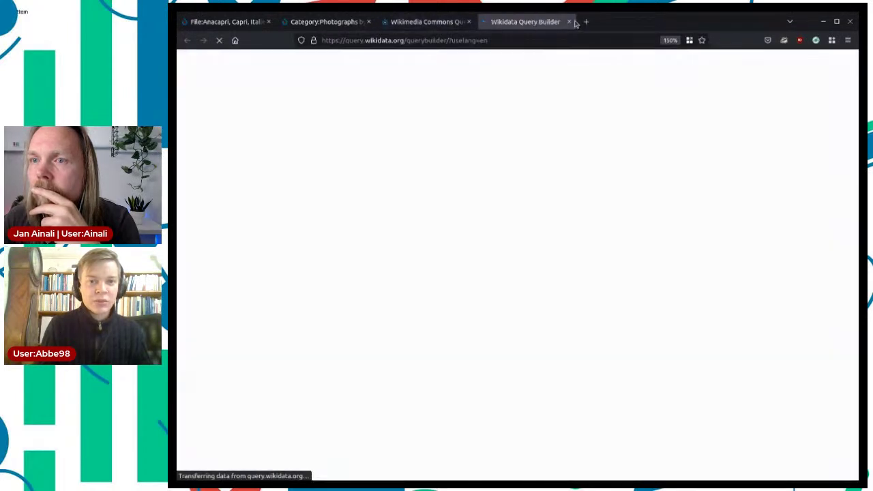
{"action": "left_click", "coordinate": [568, 22]}
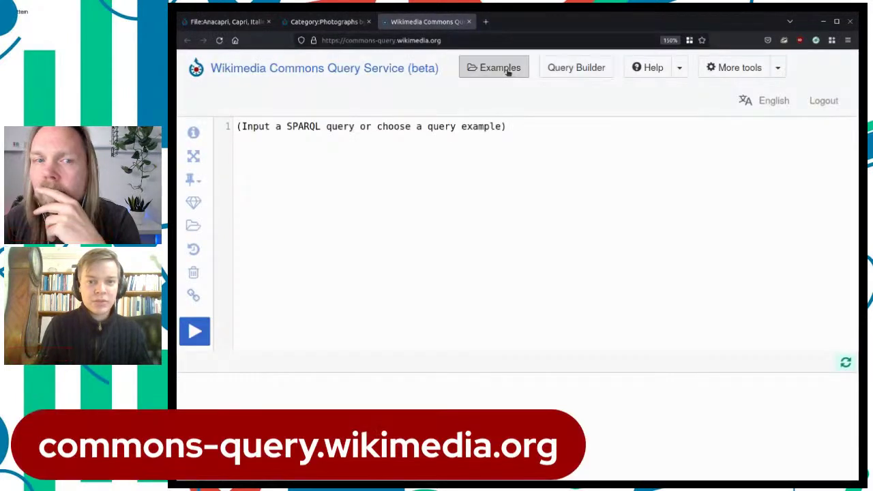
Filter the example queries by "catego" and load "Depicts statements with Dutch labels, of files in one Commons category".
{"action": "left_click", "coordinate": [508, 70]}
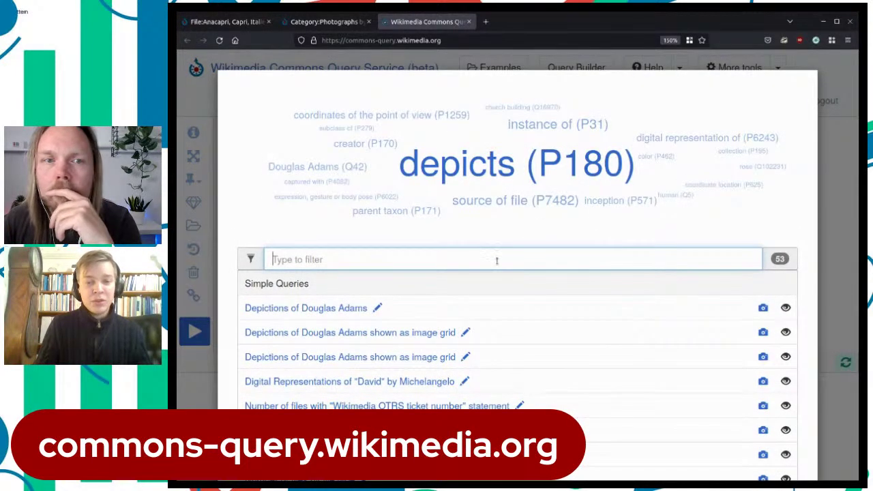
{"action": "type", "text": "cate"}
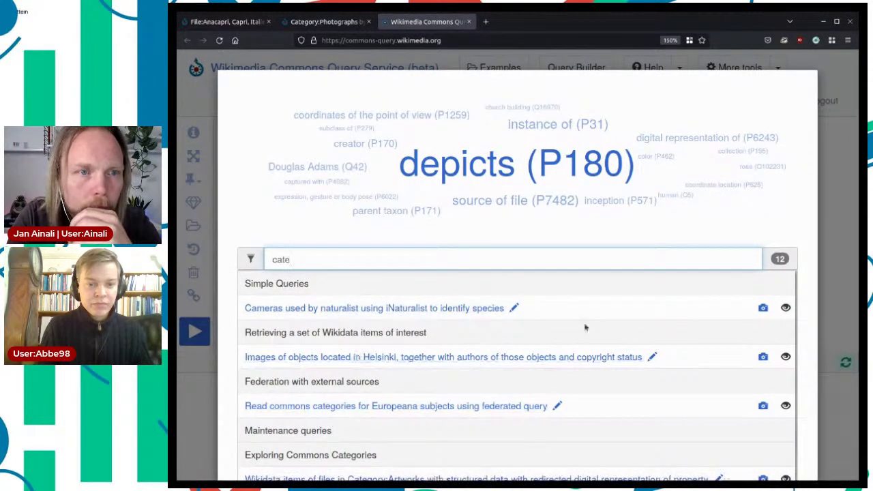
{"action": "scroll", "coordinate": [584, 328], "scroll_direction": "down", "scroll_amount": 1}
{"action": "scroll", "coordinate": [584, 327], "scroll_direction": "down", "scroll_amount": 2}
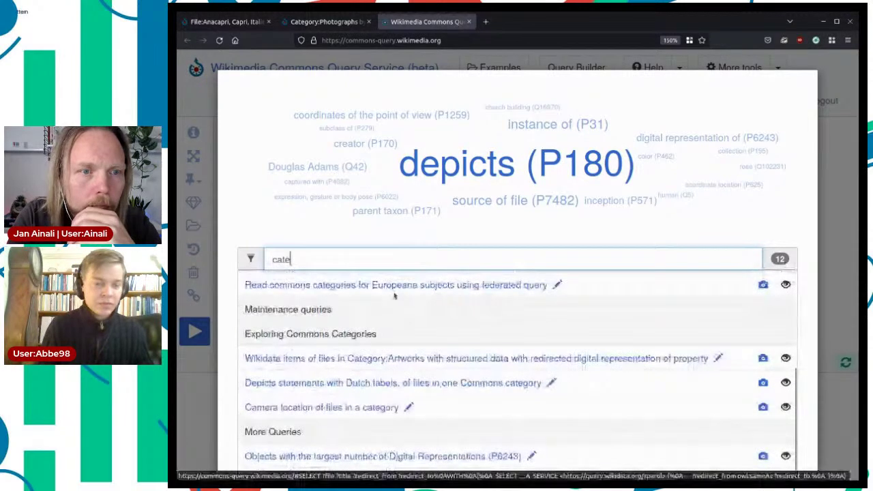
{"action": "type", "text": "go"}
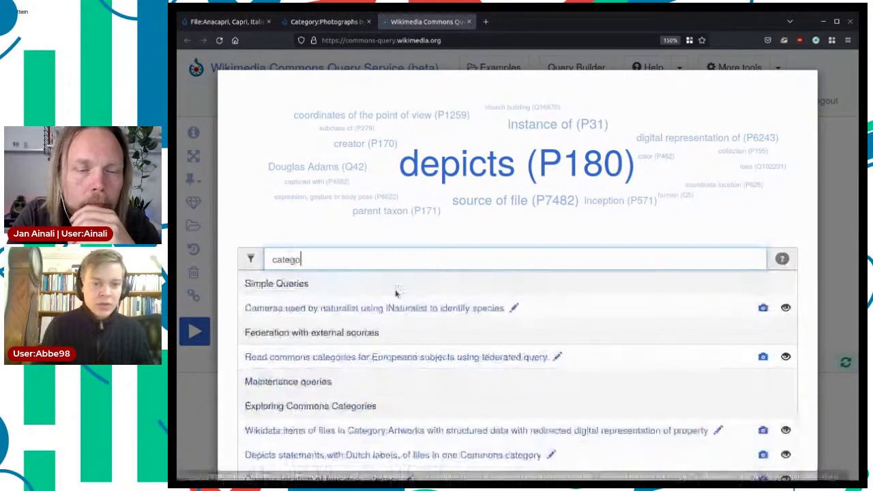
{"action": "scroll", "coordinate": [555, 301], "scroll_direction": "down", "scroll_amount": 3}
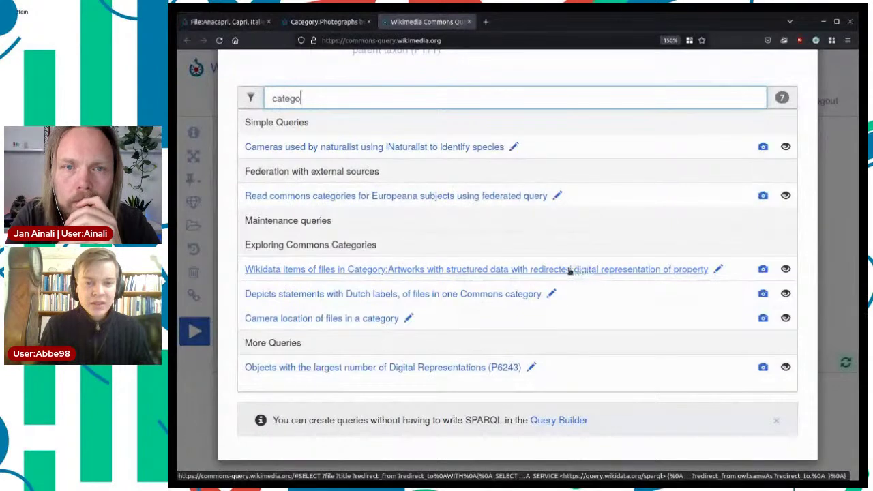
{"action": "left_click", "coordinate": [454, 294]}
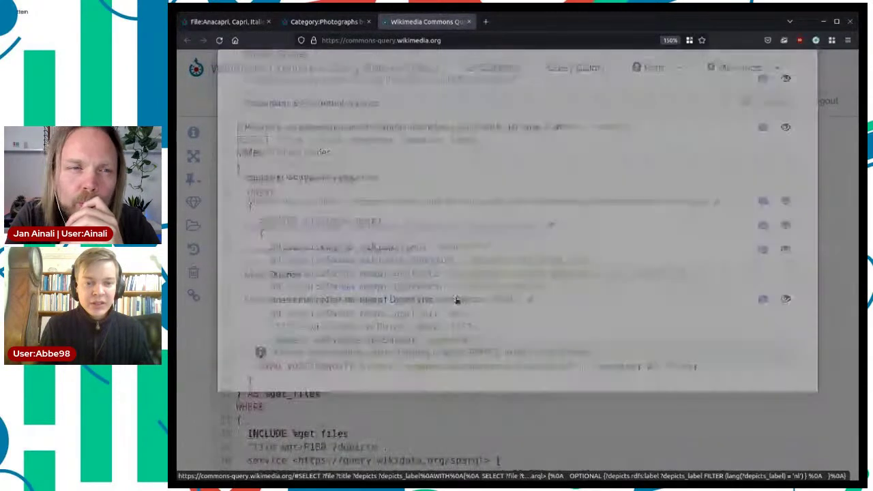
Delete the end of the query, from "AS %get_files" through the outer WHERE block and its closing brace.
{"action": "scroll", "coordinate": [409, 354], "scroll_direction": "down", "scroll_amount": 1}
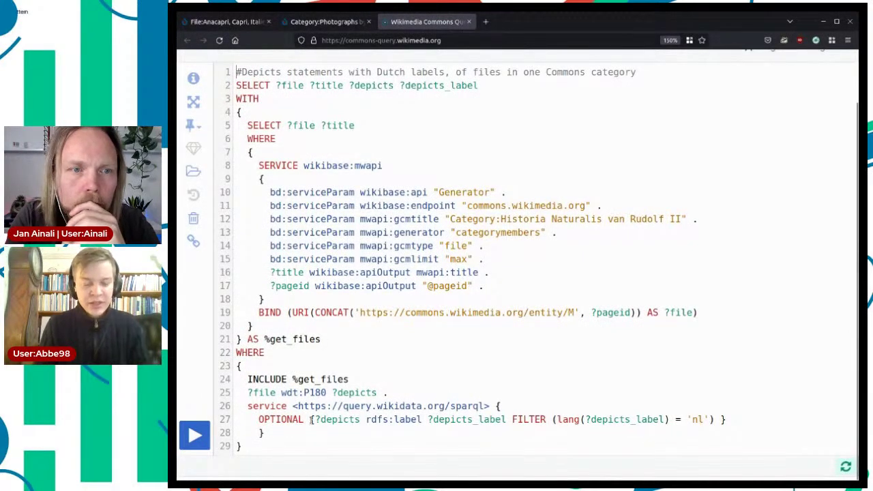
{"action": "left_click_drag", "start_coordinate": [272, 442], "coordinate": [244, 338]}
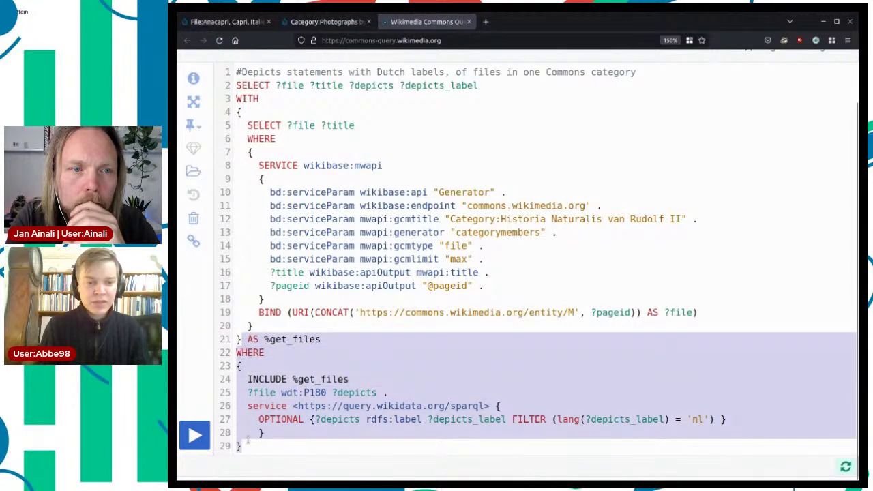
{"action": "key", "text": "BackSpace"}
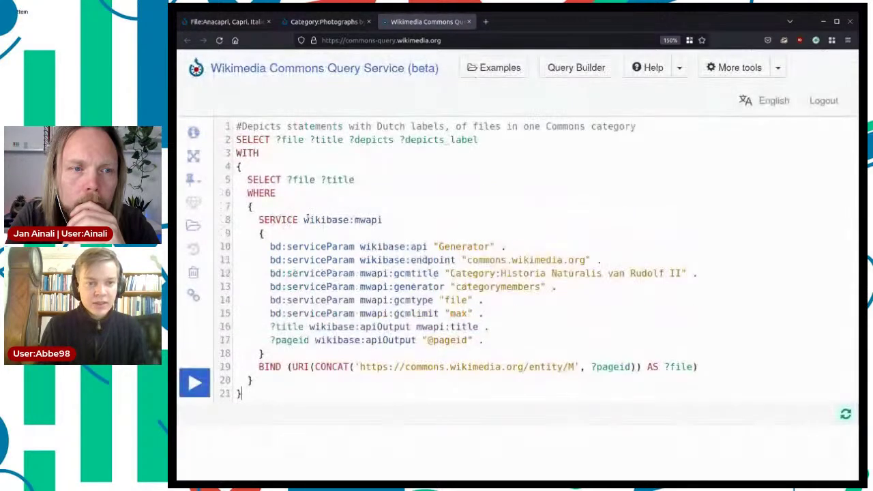
Delete the comment, outer SELECT, WITH and first opening brace, and join the inner "SELECT ?file ?title" and WHERE on one line.
{"action": "left_click_drag", "start_coordinate": [234, 167], "coordinate": [231, 134]}
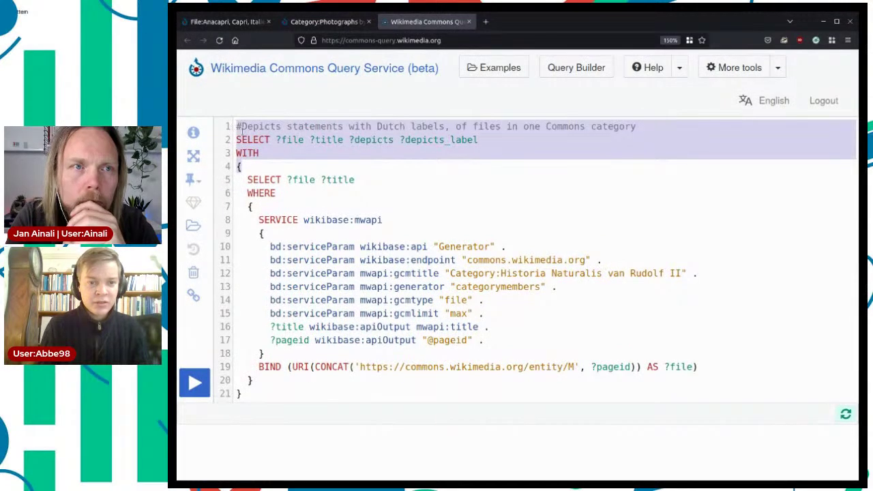
{"action": "key", "text": "BackSpace"}
{"action": "key", "text": "Delete"}
{"action": "key", "text": "Delete"}
{"action": "key", "text": "Delete"}
{"action": "key", "text": "BackSpace"}
{"action": "key", "text": "BackSpace"}
{"action": "key", "text": "BackSpace"}
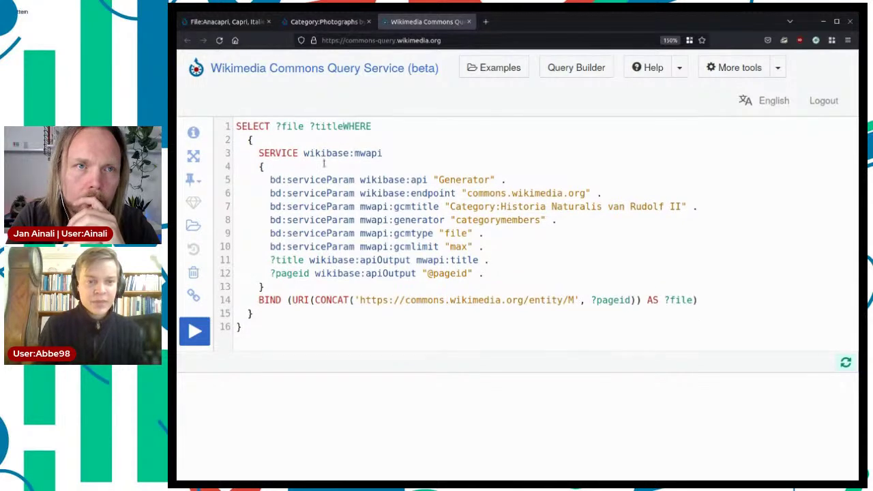
Delete the line holding the opening brace below WHERE and the extra indented closing brace below the BIND line.
{"action": "left_click_drag", "start_coordinate": [253, 140], "coordinate": [223, 139]}
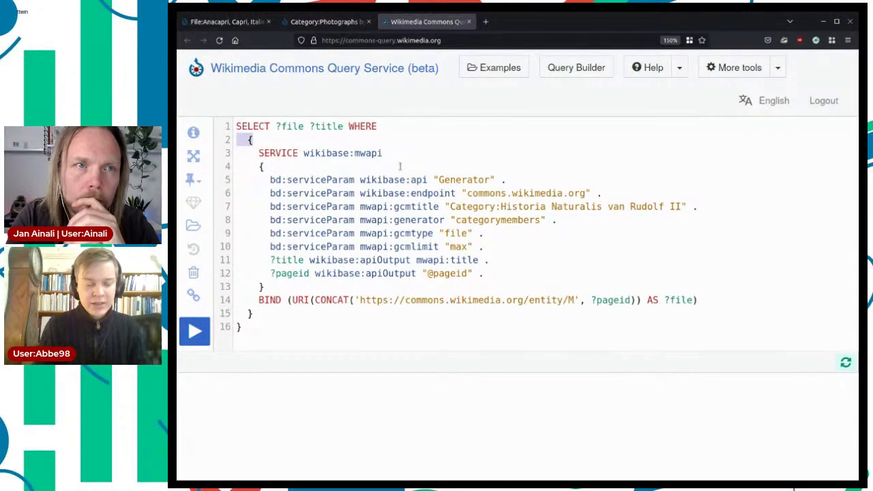
{"action": "key", "text": "BackSpace"}
{"action": "key", "text": "BackSpace"}
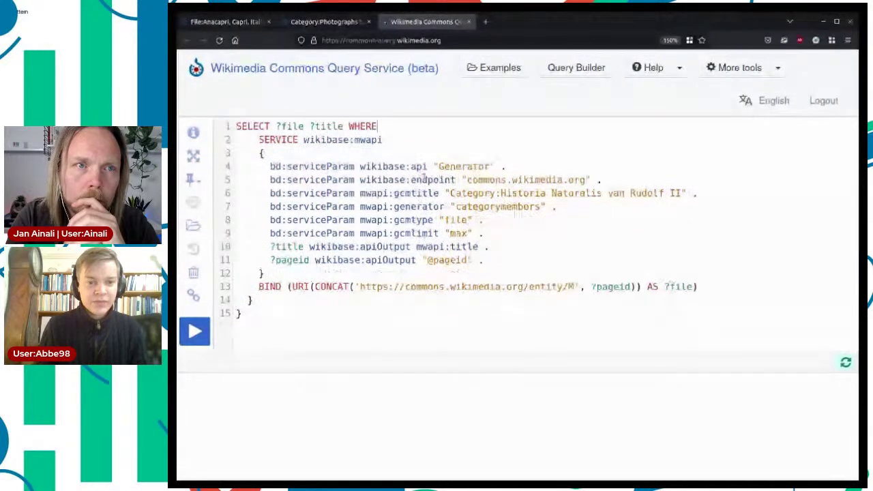
{"action": "left_click_drag", "start_coordinate": [253, 300], "coordinate": [229, 300]}
{"action": "key", "text": "BackSpace"}
{"action": "key", "text": "BackSpace"}
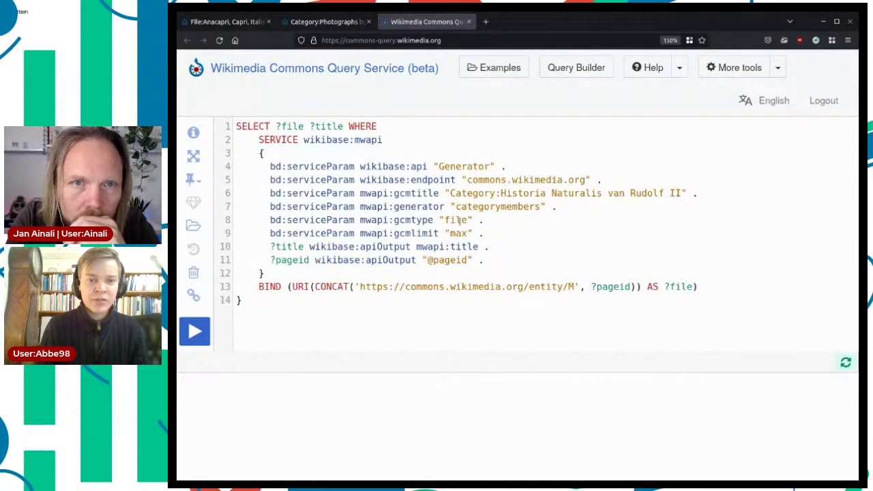
Replace the gcmtitle value with "Category:Photographs by Victoria of Baden", copied from the category page's heading, and run the query.
{"action": "left_click", "coordinate": [323, 22]}
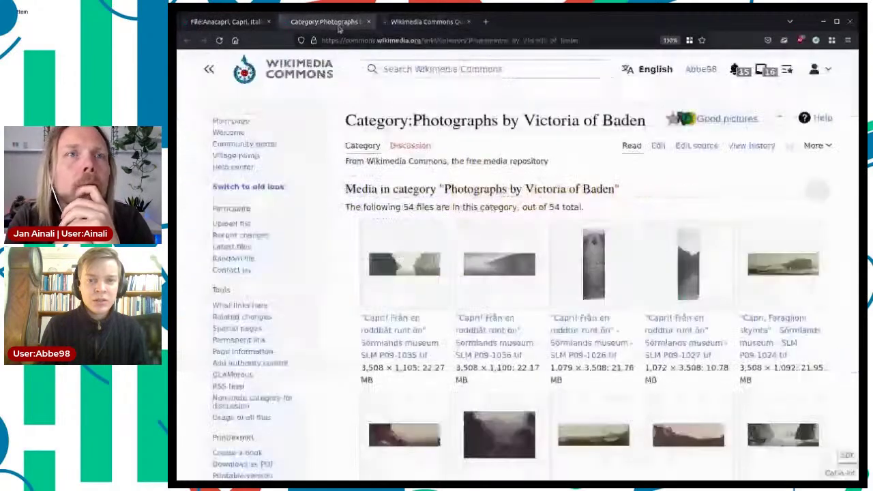
{"action": "left_click_drag", "start_coordinate": [648, 128], "coordinate": [343, 122]}
{"action": "key", "text": "ctrl+c"}
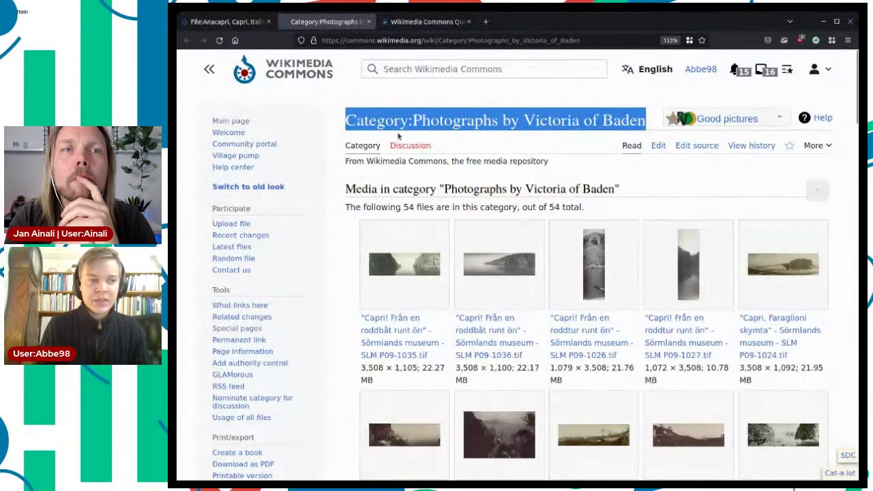
{"action": "left_click", "coordinate": [426, 21]}
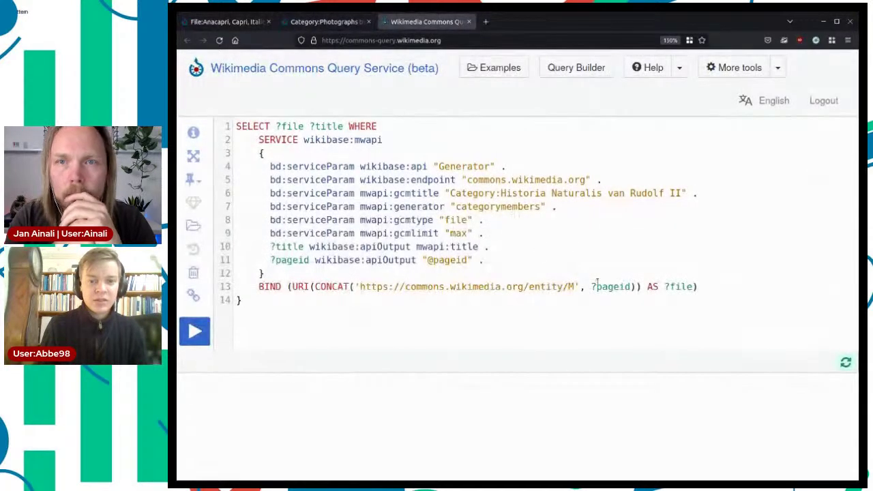
{"action": "left_click_drag", "start_coordinate": [683, 193], "coordinate": [448, 192]}
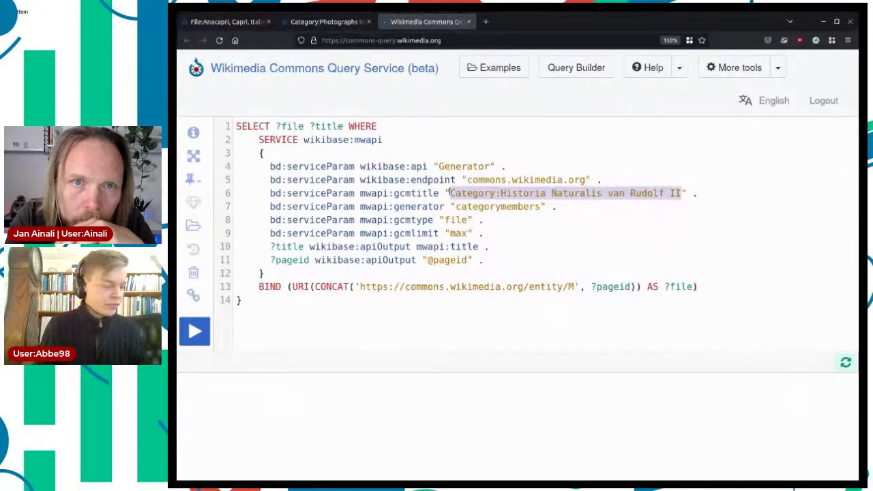
{"action": "key", "text": "ctrl+v"}
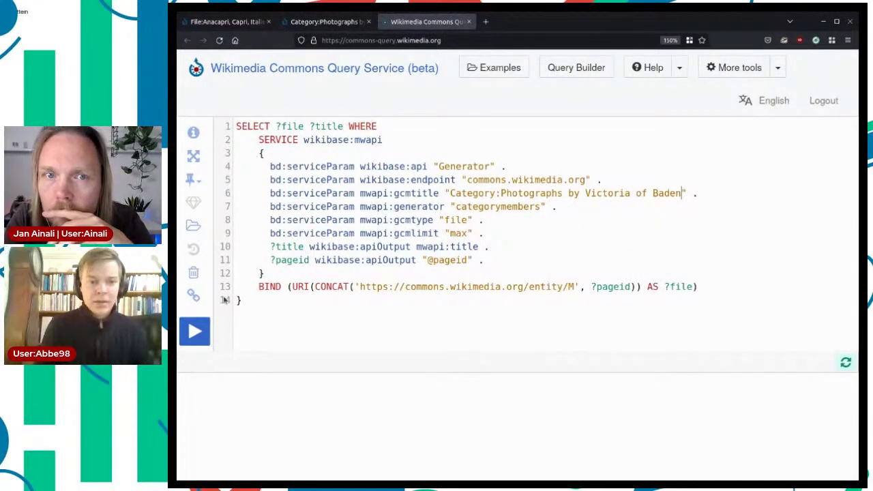
{"action": "left_click", "coordinate": [194, 331]}
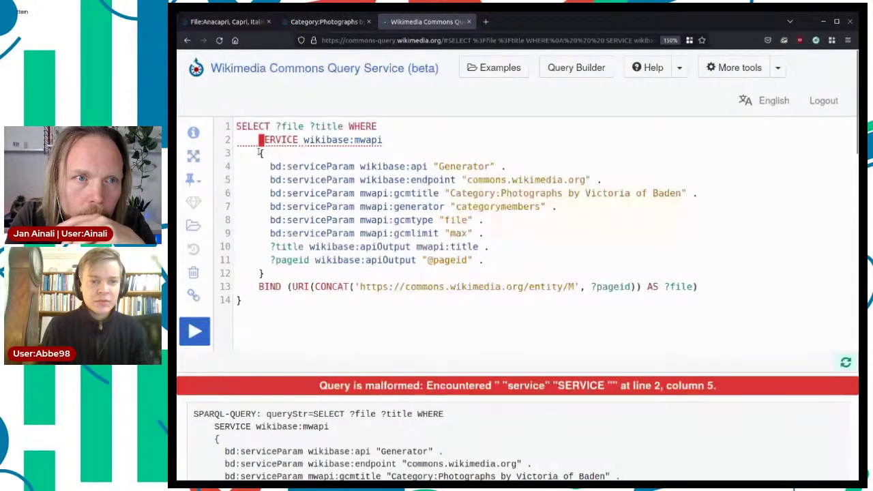
Move the SERVICE block's opening brace up beside wikibase:mwapi, add an opening brace after WHERE, and run the query.
{"action": "left_click_drag", "start_coordinate": [260, 154], "coordinate": [228, 154]}
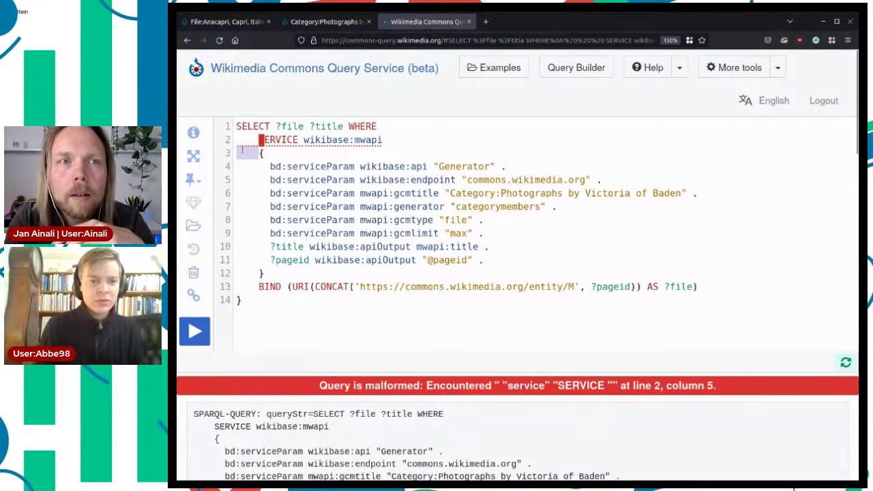
{"action": "key", "text": "BackSpace"}
{"action": "key", "text": "BackSpace"}
{"action": "left_click", "coordinate": [393, 129]}
{"action": "type", "text": "{"}
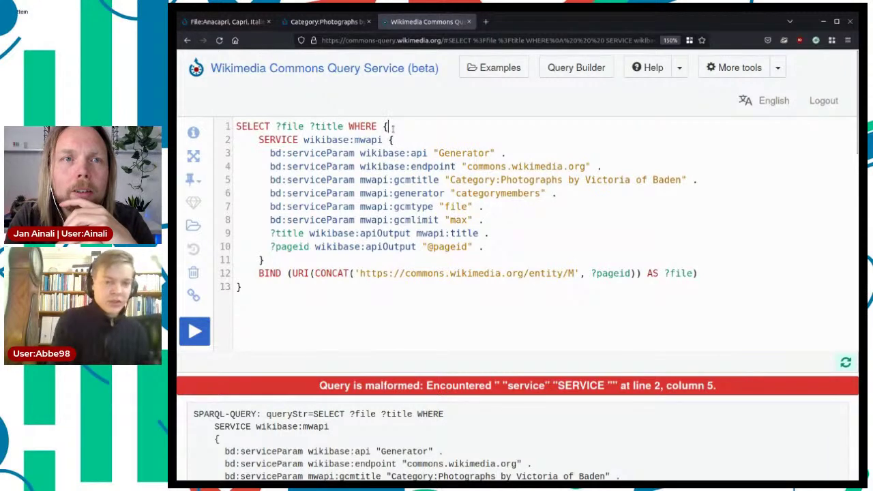
{"action": "left_click", "coordinate": [194, 331]}
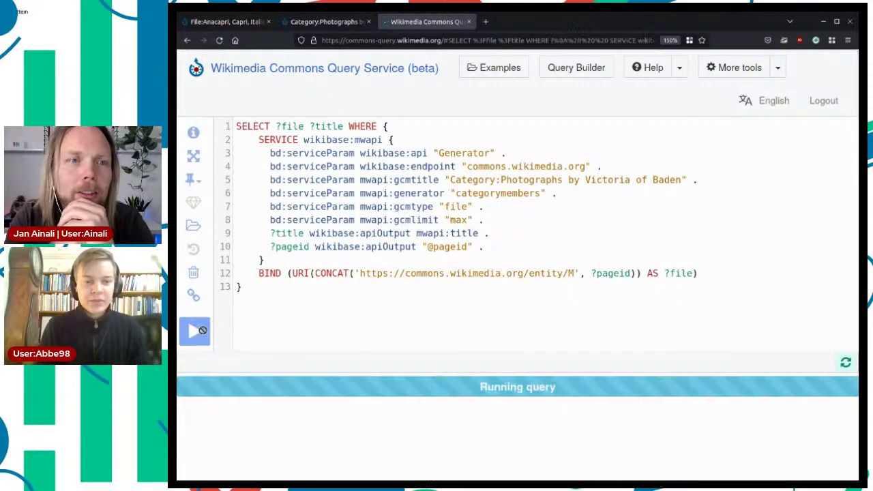
Check the file count on the Victoria of Baden category page and examine which file names contain the museum's SLM identifier.
{"action": "left_click", "coordinate": [325, 21]}
{"action": "left_click", "coordinate": [577, 203]}
{"action": "left_click_drag", "start_coordinate": [577, 203], "coordinate": [507, 208]}
{"action": "left_click", "coordinate": [591, 209]}
{"action": "scroll", "coordinate": [509, 287], "scroll_direction": "down", "scroll_amount": 15}
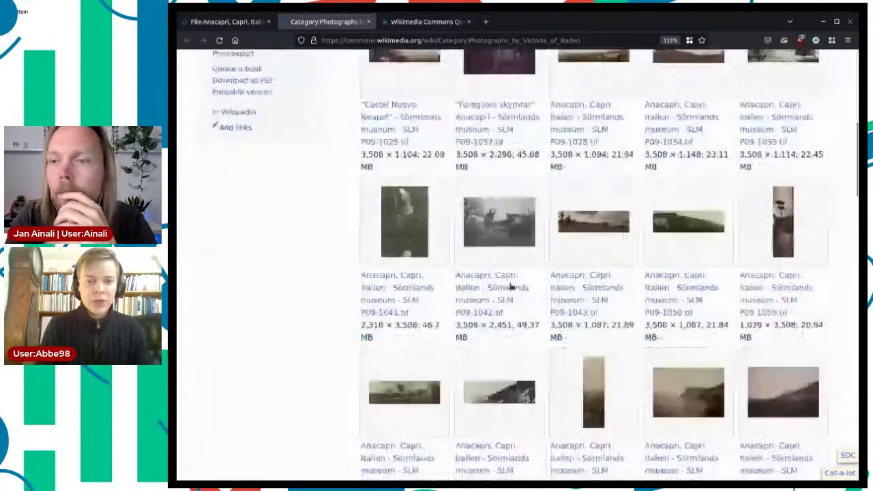
{"action": "scroll", "coordinate": [529, 311], "scroll_direction": "down", "scroll_amount": 3}
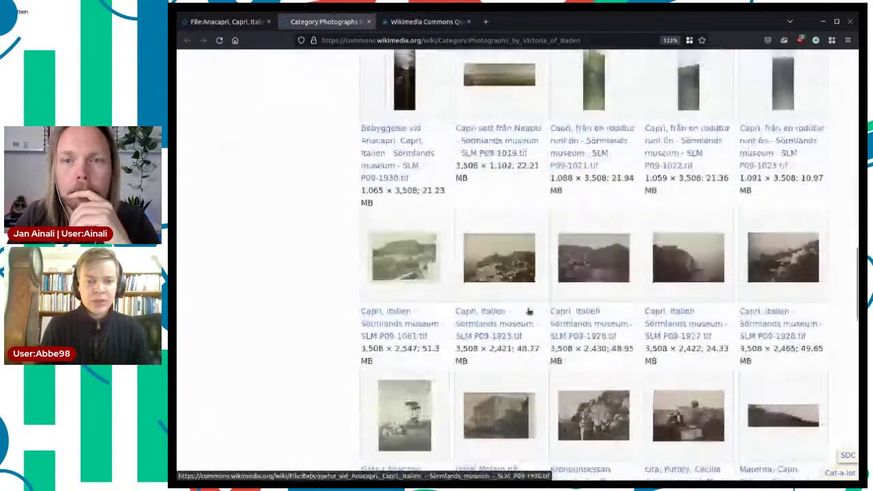
{"action": "scroll", "coordinate": [528, 311], "scroll_direction": "down", "scroll_amount": 7}
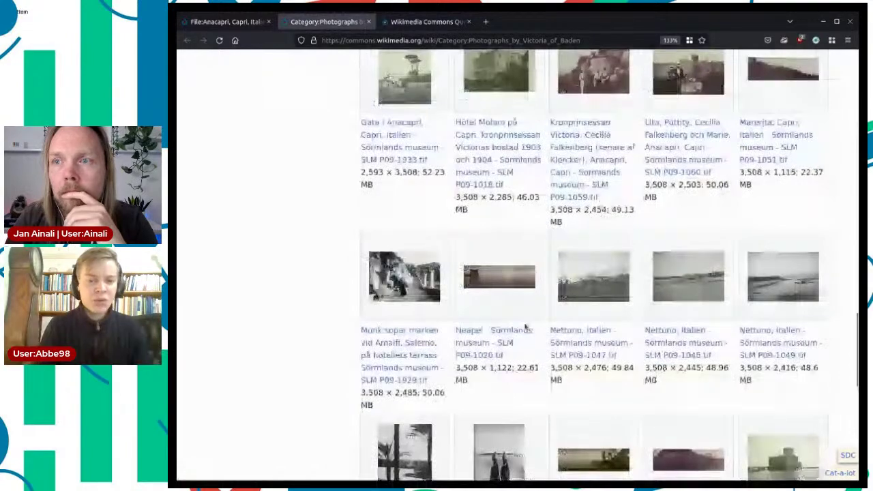
{"action": "scroll", "coordinate": [457, 327], "scroll_direction": "down", "scroll_amount": 3}
{"action": "mouse_move", "coordinate": [497, 379]}
{"action": "scroll", "coordinate": [510, 311], "scroll_direction": "down", "scroll_amount": 2}
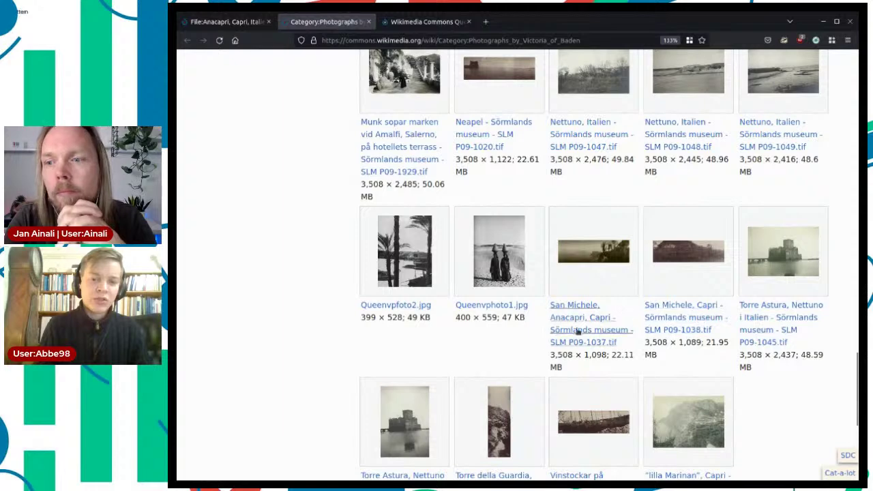
{"action": "scroll", "coordinate": [682, 354], "scroll_direction": "down", "scroll_amount": 2}
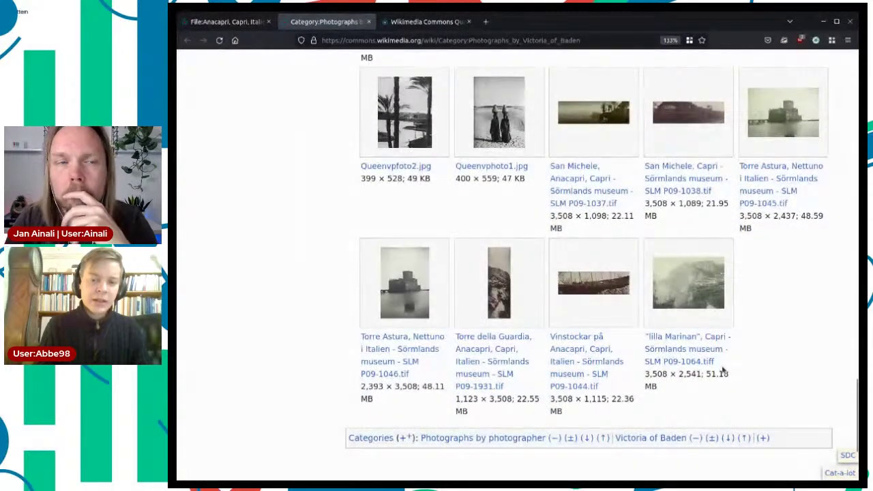
{"action": "mouse_move", "coordinate": [705, 361]}
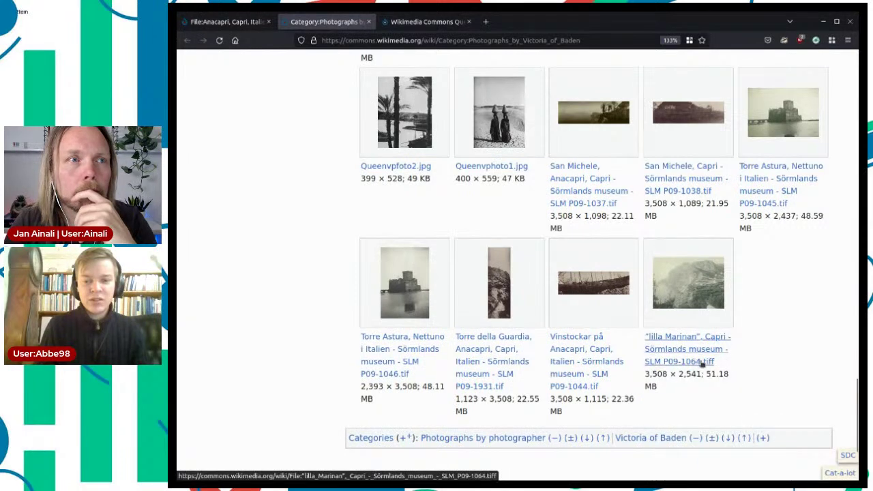
{"action": "mouse_move", "coordinate": [592, 387]}
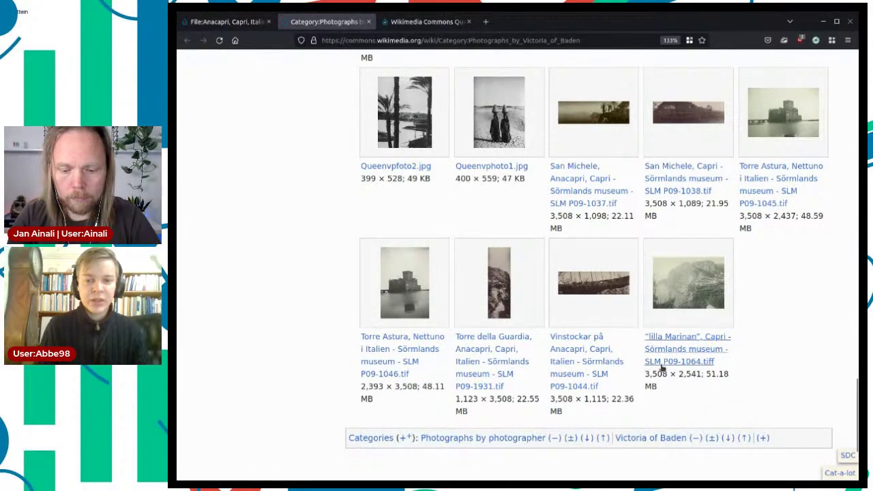
{"action": "scroll", "coordinate": [789, 377], "scroll_direction": "up", "scroll_amount": 3}
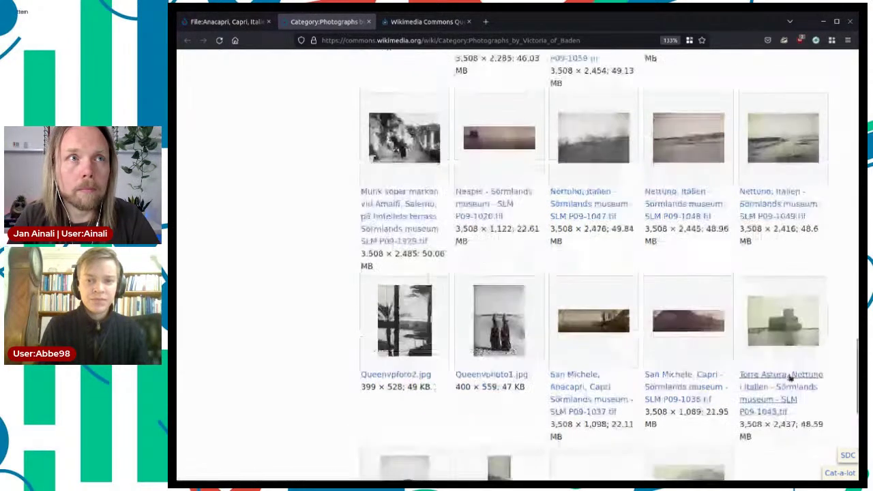
{"action": "scroll", "coordinate": [790, 377], "scroll_direction": "up", "scroll_amount": 15}
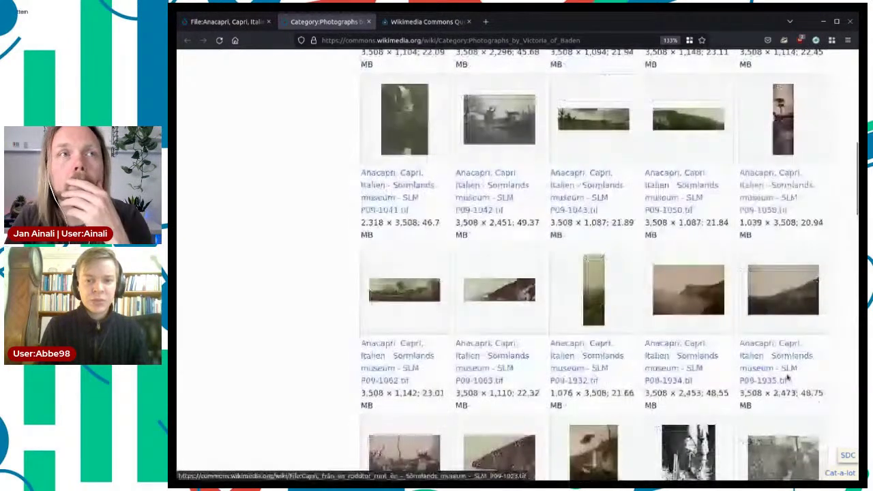
{"action": "scroll", "coordinate": [787, 377], "scroll_direction": "up", "scroll_amount": 10}
Back in the query service, add FILTER(CONTAINS(?title, 'SLM')) below the BIND line, run the query and view its results.
{"action": "left_click", "coordinate": [431, 22]}
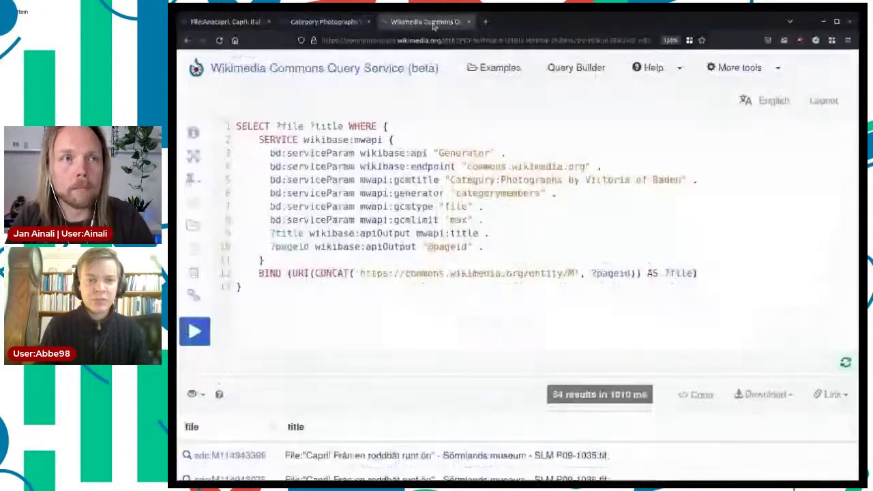
{"action": "left_click", "coordinate": [750, 279]}
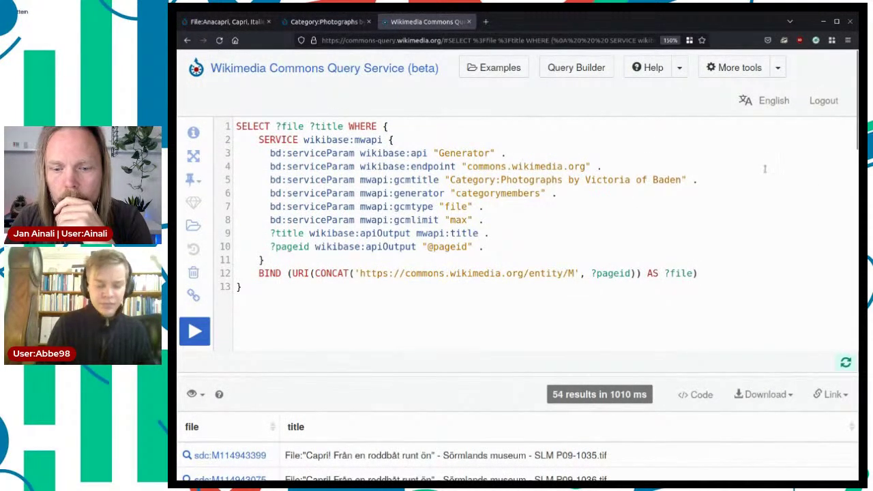
{"action": "key", "text": "Return"}
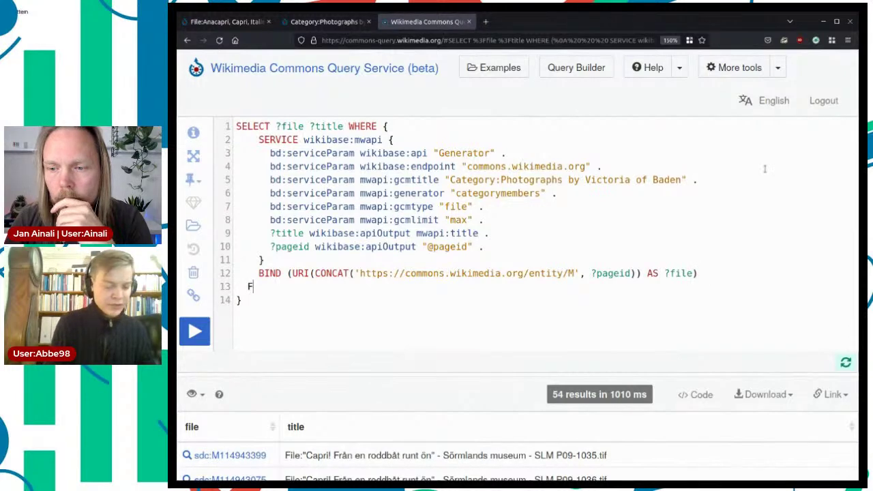
{"action": "type", "text": "FILTER"}
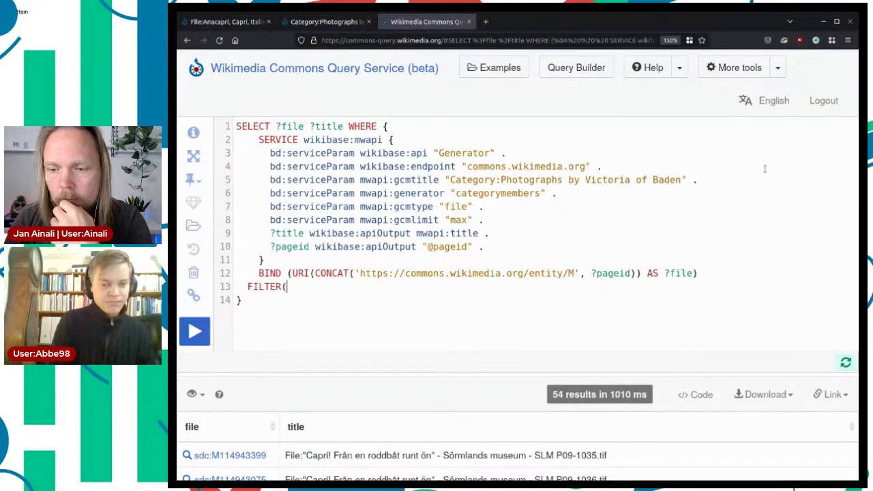
{"action": "type", "text": "(CONTAINS"}
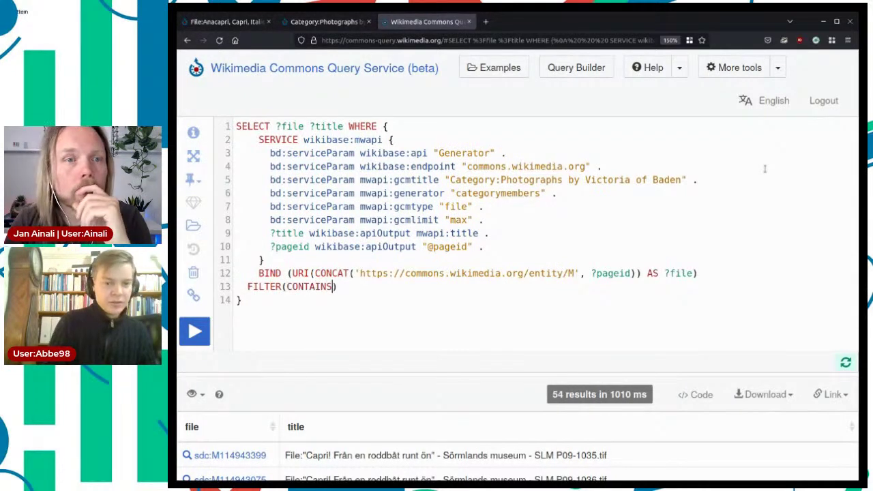
{"action": "type", "text": "("}
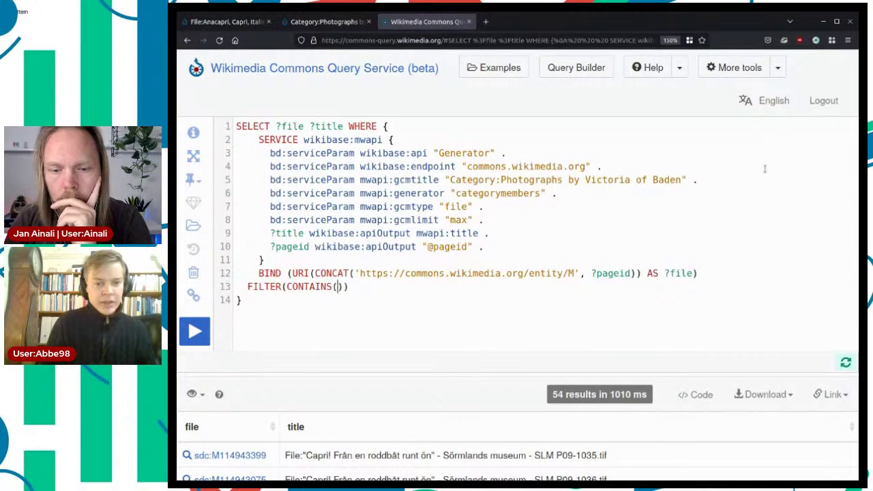
{"action": "type", "text": "?"}
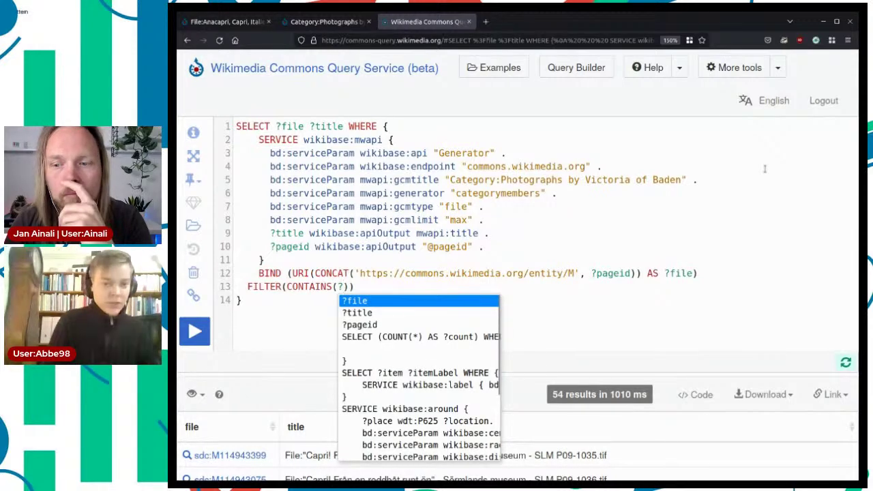
{"action": "key", "text": "Return"}
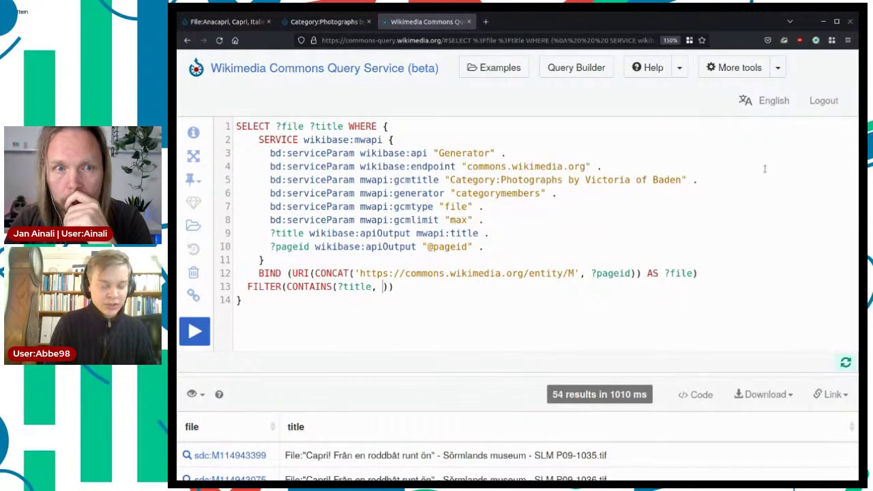
{"action": "type", "text": ", '"}
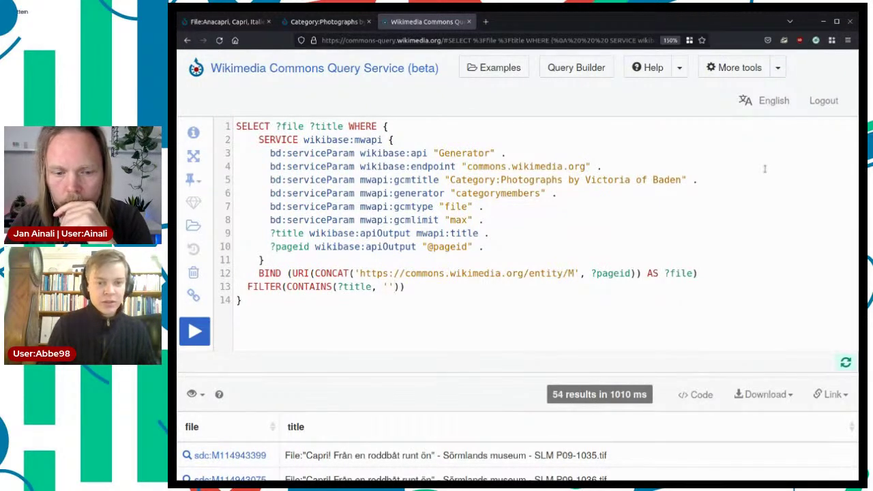
{"action": "type", "text": "SLM"}
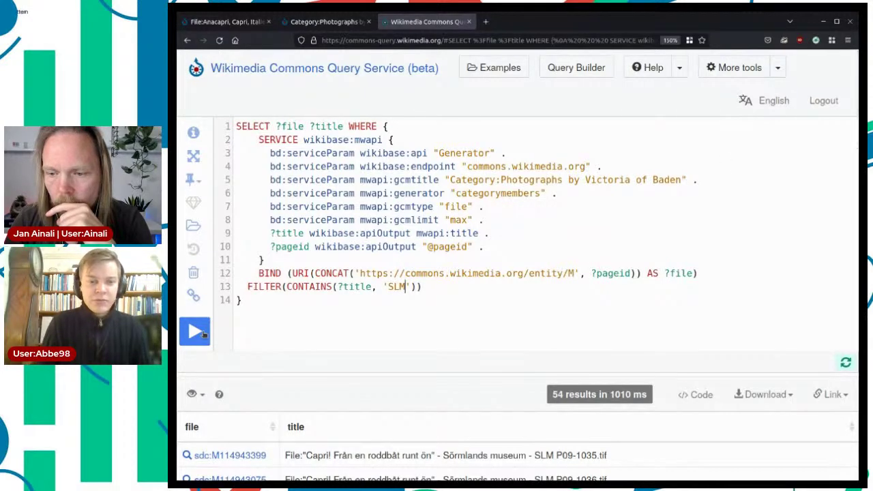
{"action": "left_click", "coordinate": [198, 332]}
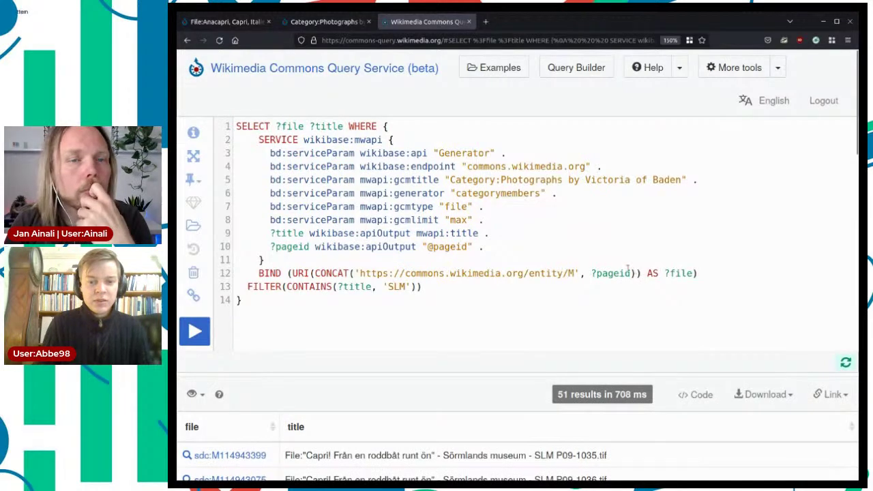
{"action": "scroll", "coordinate": [633, 271], "scroll_direction": "down", "scroll_amount": 3}
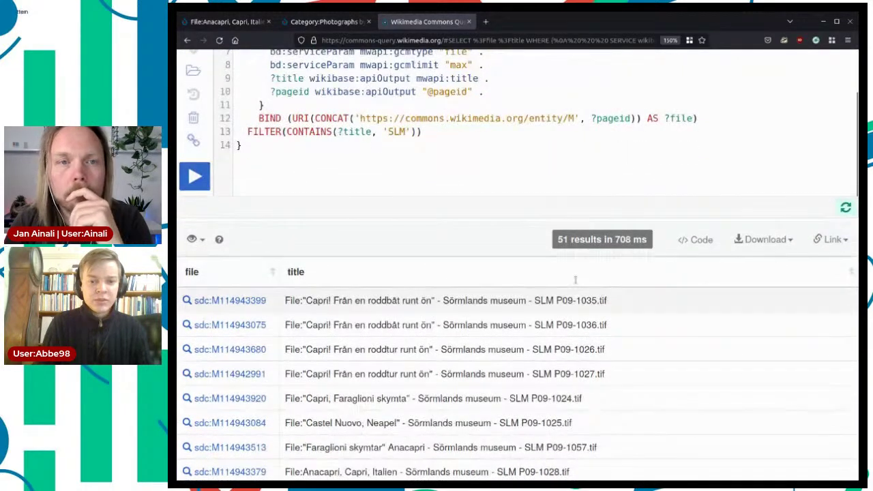
Examine the whole result list for SLM identifiers in the file titles and review the query that produced it.
{"action": "scroll", "coordinate": [577, 282], "scroll_direction": "down", "scroll_amount": 10}
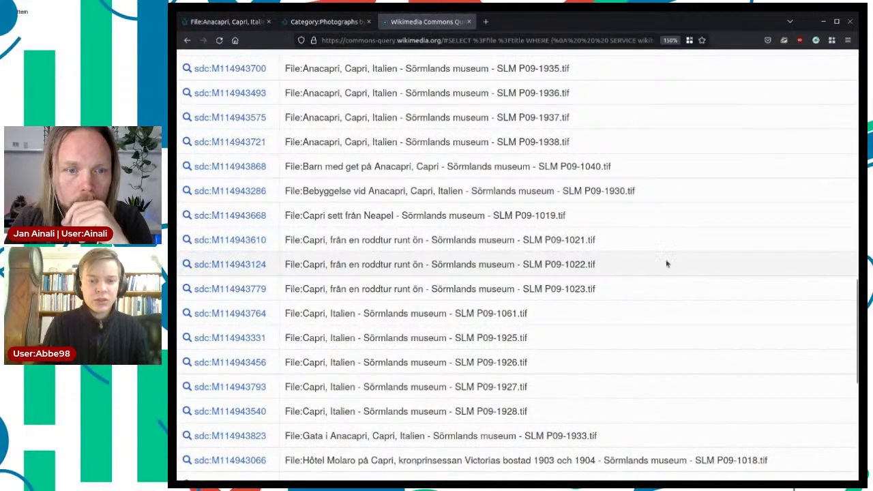
{"action": "scroll", "coordinate": [644, 262], "scroll_direction": "down", "scroll_amount": 6}
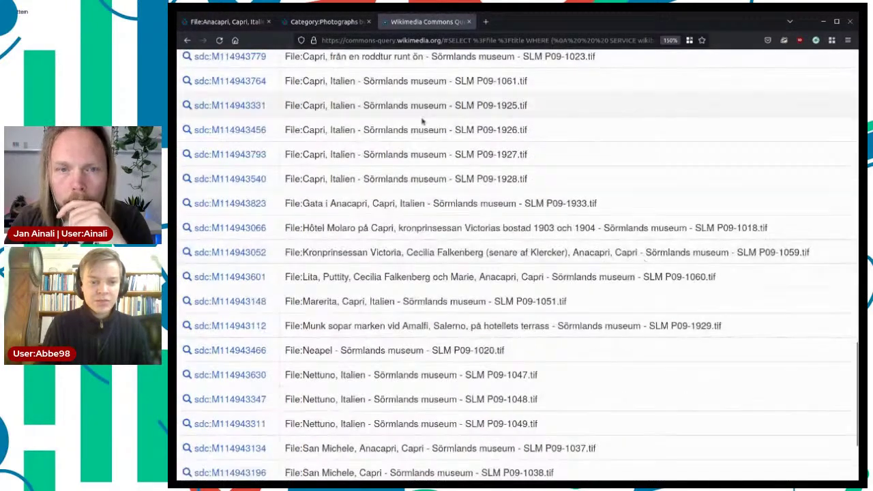
{"action": "scroll", "coordinate": [409, 205], "scroll_direction": "down", "scroll_amount": 3}
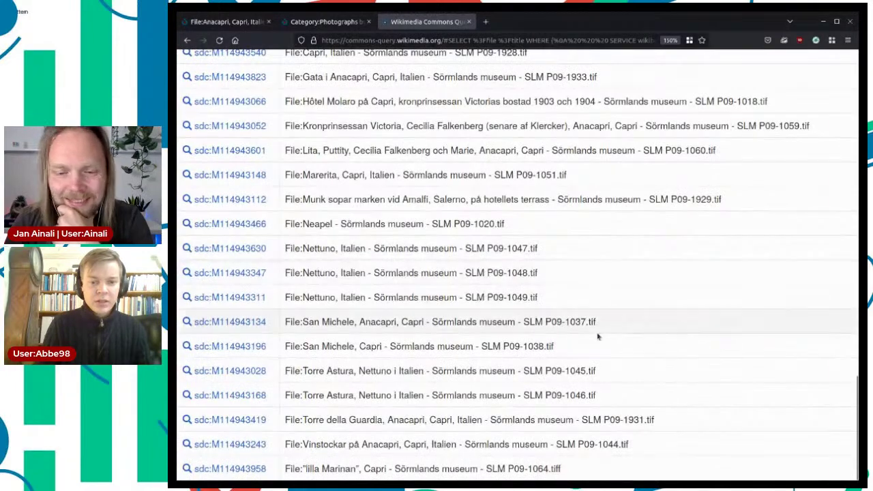
{"action": "scroll", "coordinate": [544, 211], "scroll_direction": "up", "scroll_amount": 12}
{"action": "scroll", "coordinate": [504, 246], "scroll_direction": "up", "scroll_amount": 15}
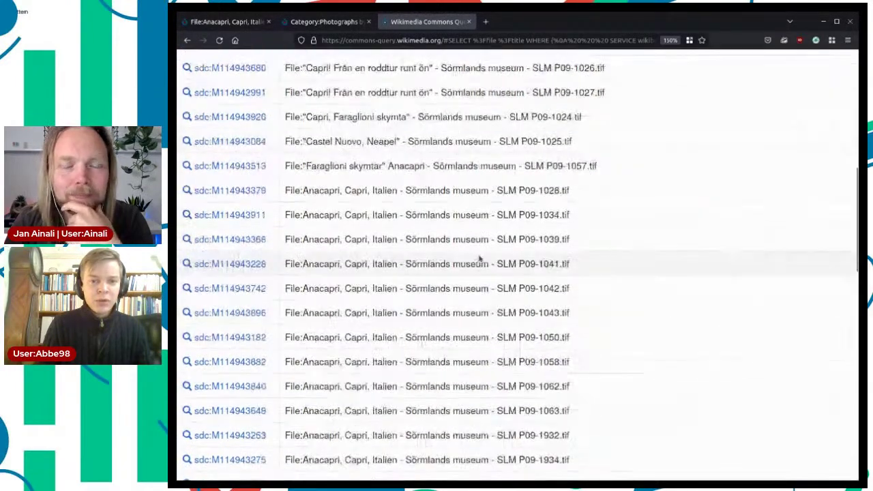
{"action": "scroll", "coordinate": [529, 364], "scroll_direction": "down", "scroll_amount": 2}
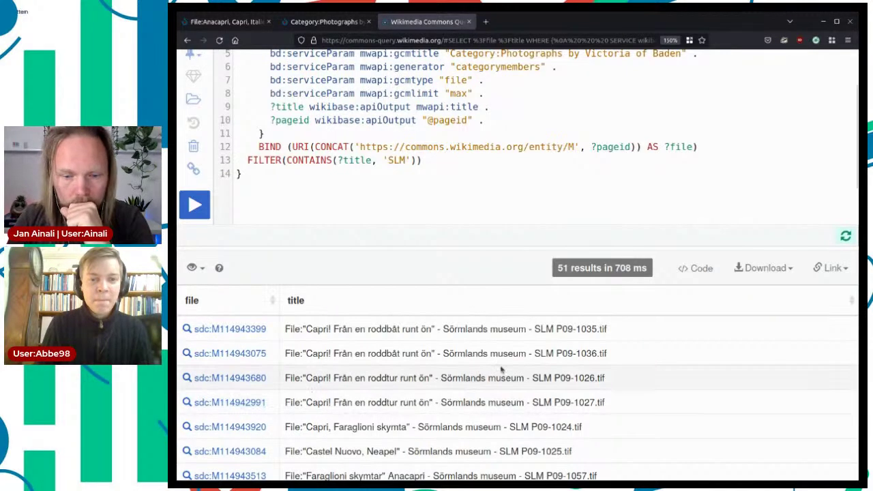
{"action": "scroll", "coordinate": [501, 370], "scroll_direction": "up", "scroll_amount": 2}
{"action": "scroll", "coordinate": [537, 178], "scroll_direction": "down", "scroll_amount": 2}
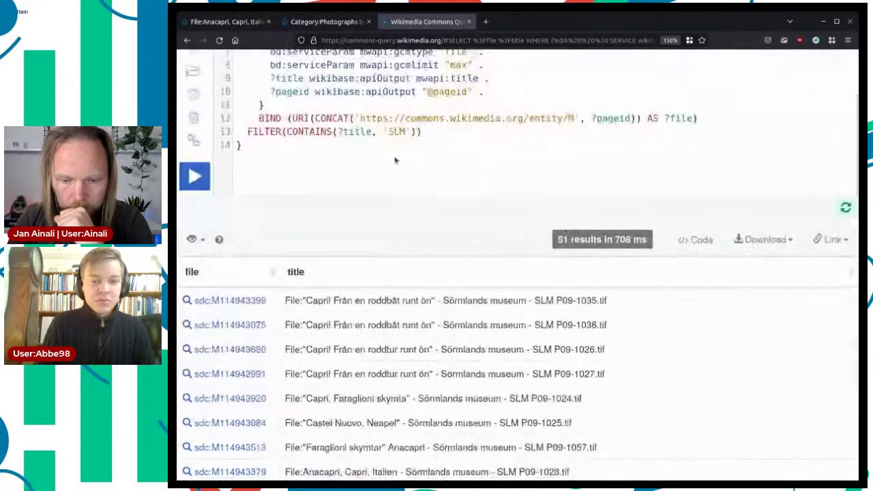
{"action": "scroll", "coordinate": [356, 261], "scroll_direction": "up", "scroll_amount": 2}
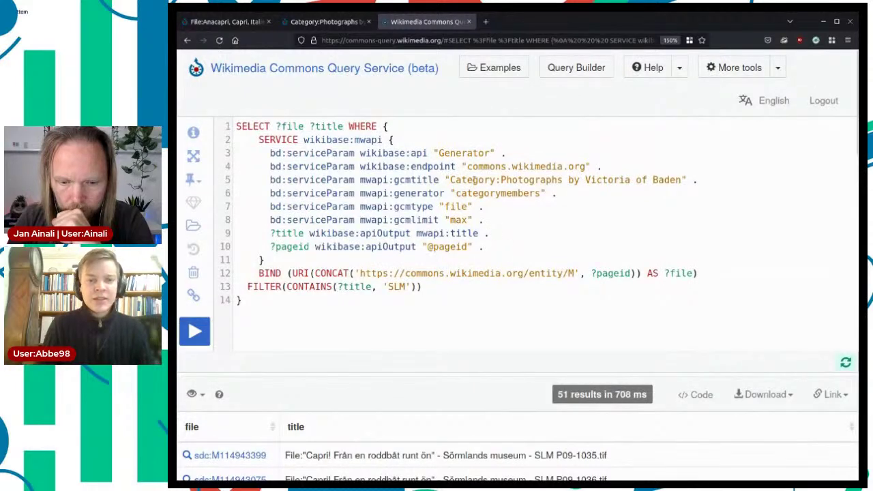
Open QuickStatements at quickstatements.toolforge.org in a new browser tab.
{"action": "left_click", "coordinate": [487, 22]}
{"action": "type", "text": "qu"}
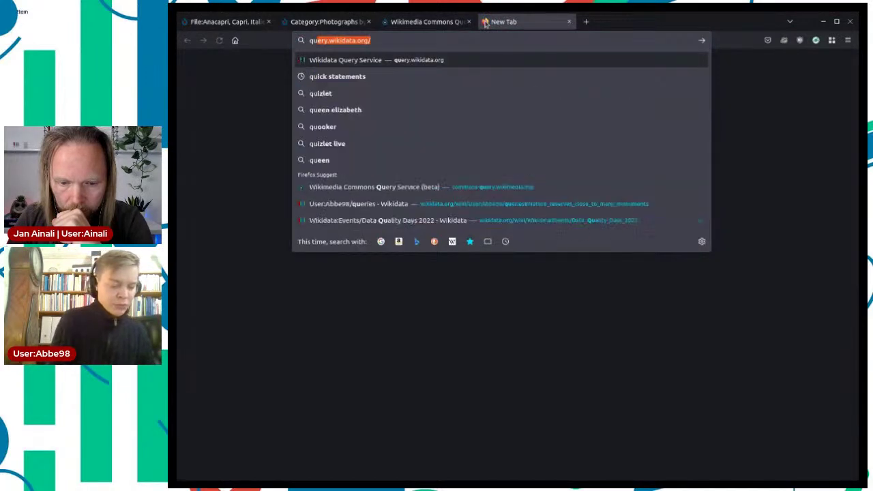
{"action": "type", "text": "i"}
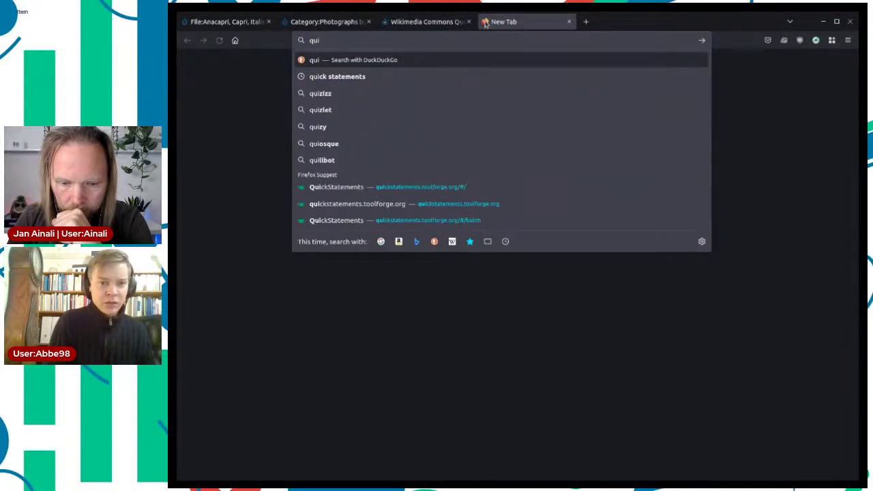
{"action": "type", "text": "ck"}
{"action": "key", "text": "Down"}
{"action": "key", "text": "Down"}
{"action": "key", "text": "Down"}
{"action": "key", "text": "Down"}
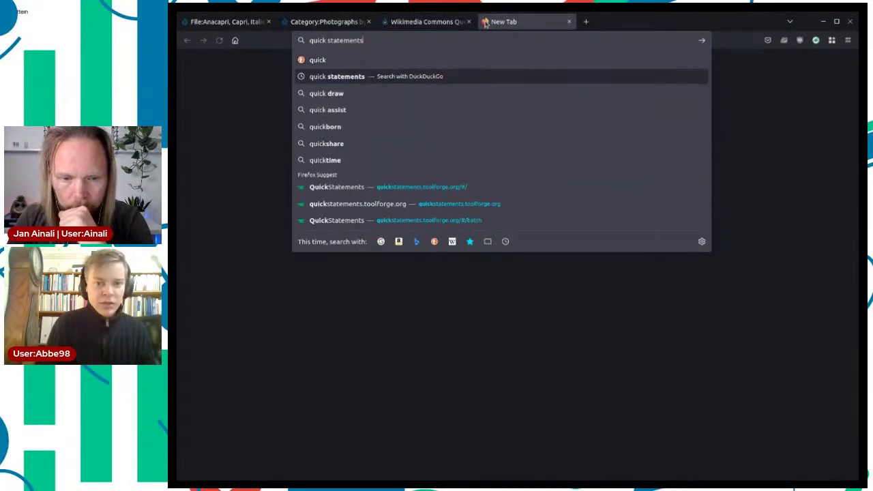
{"action": "key", "text": "Down"}
{"action": "key", "text": "Down"}
{"action": "key", "text": "Down"}
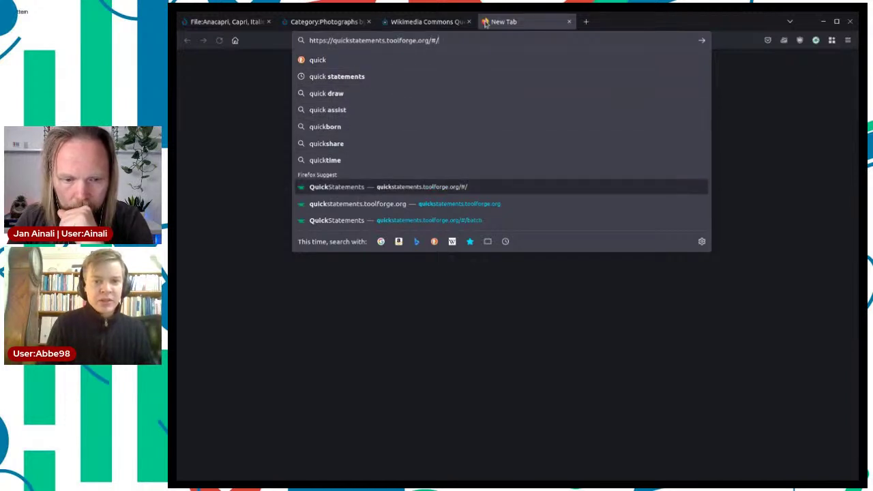
{"action": "key", "text": "BackSpace"}
{"action": "key", "text": "BackSpace"}
{"action": "key", "text": "Return"}
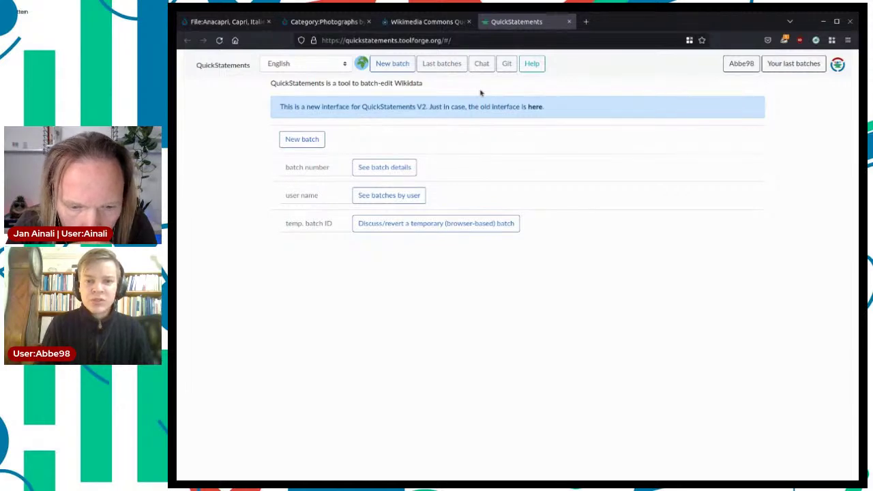
Open the QuickStatements help page and find its section on CSV file syntax.
{"action": "left_click", "coordinate": [531, 65]}
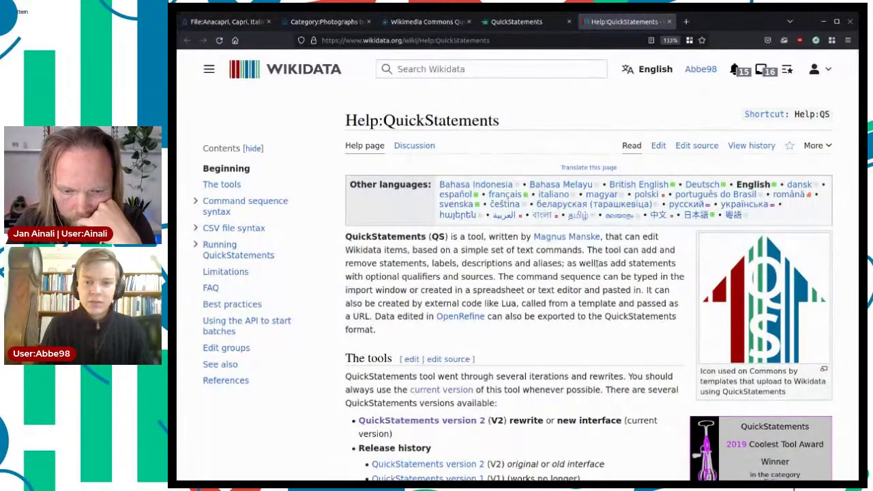
{"action": "scroll", "coordinate": [596, 263], "scroll_direction": "down", "scroll_amount": 3}
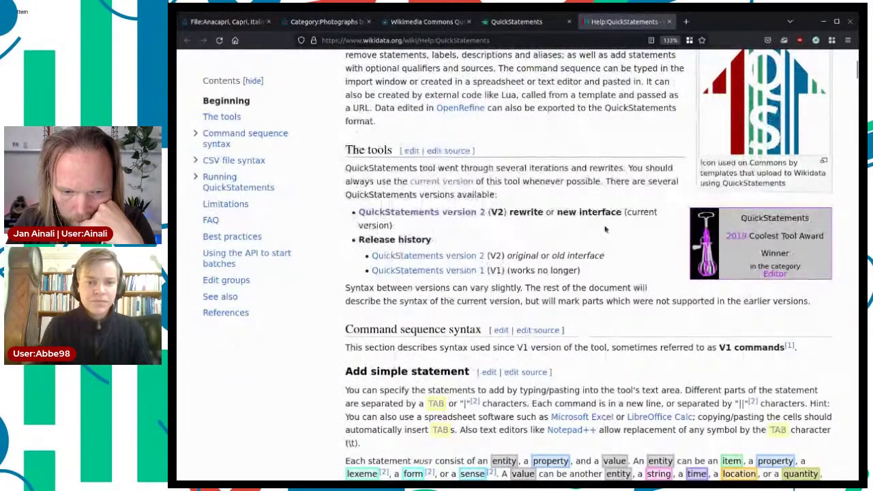
{"action": "scroll", "coordinate": [564, 151], "scroll_direction": "down", "scroll_amount": 1}
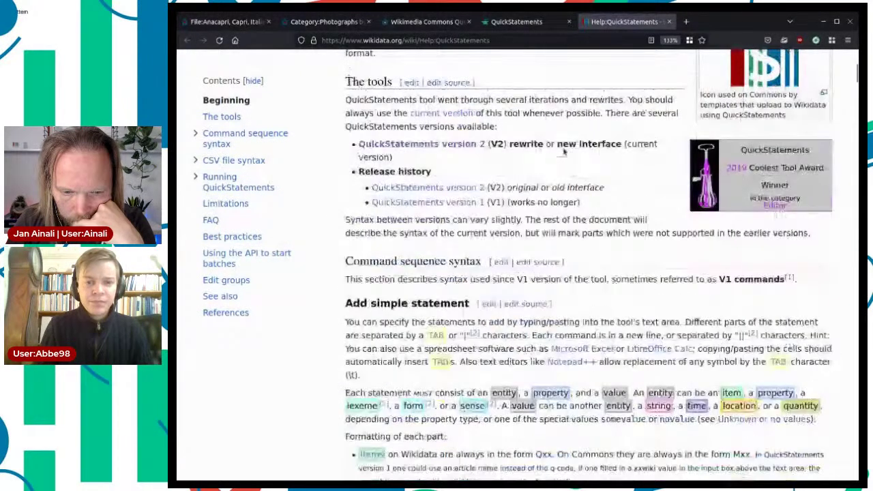
{"action": "scroll", "coordinate": [564, 152], "scroll_direction": "down", "scroll_amount": 14}
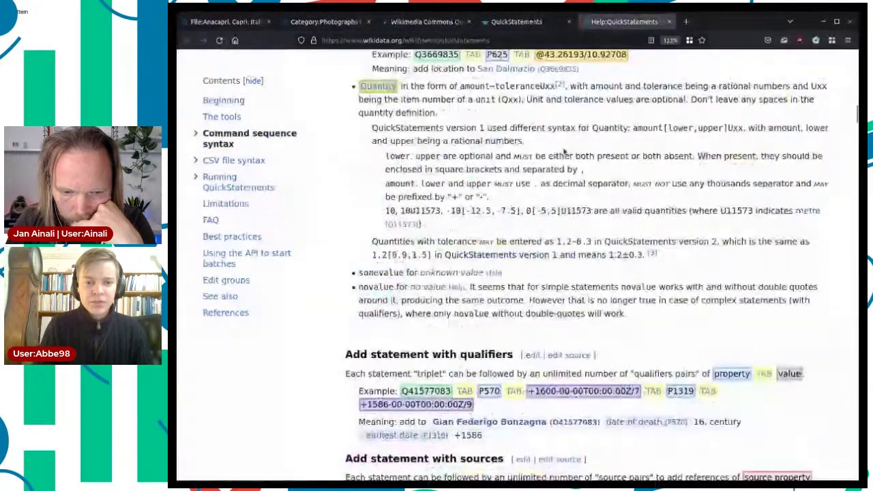
{"action": "scroll", "coordinate": [764, 249], "scroll_direction": "down", "scroll_amount": 5}
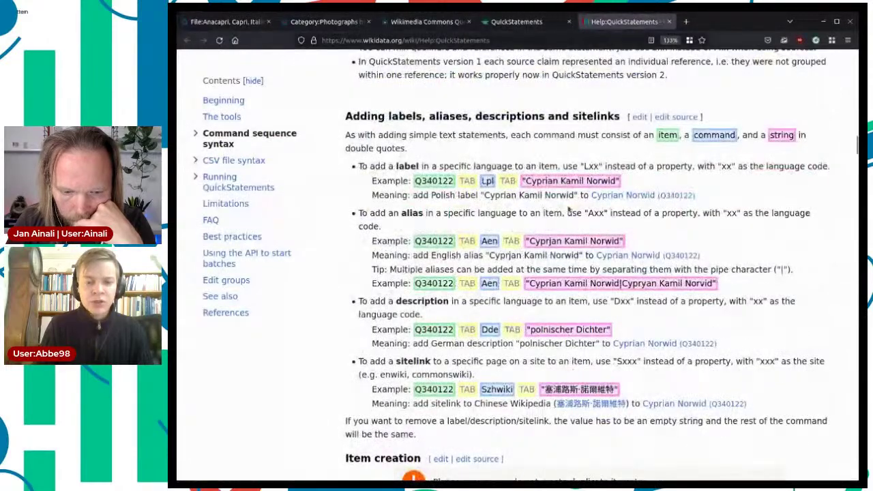
{"action": "scroll", "coordinate": [763, 249], "scroll_direction": "down", "scroll_amount": 1}
{"action": "scroll", "coordinate": [764, 249], "scroll_direction": "down", "scroll_amount": 4}
{"action": "scroll", "coordinate": [707, 271], "scroll_direction": "up", "scroll_amount": 2}
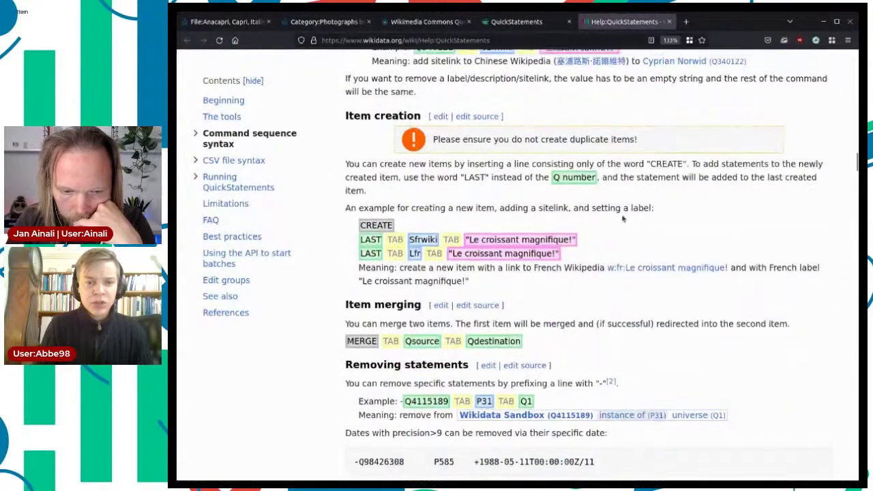
{"action": "scroll", "coordinate": [706, 270], "scroll_direction": "down", "scroll_amount": 10}
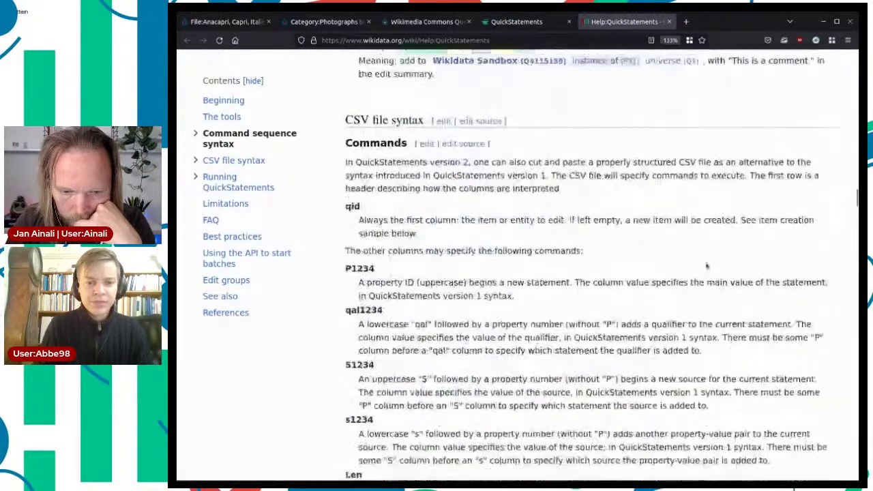
{"action": "left_click_drag", "start_coordinate": [358, 101], "coordinate": [400, 101]}
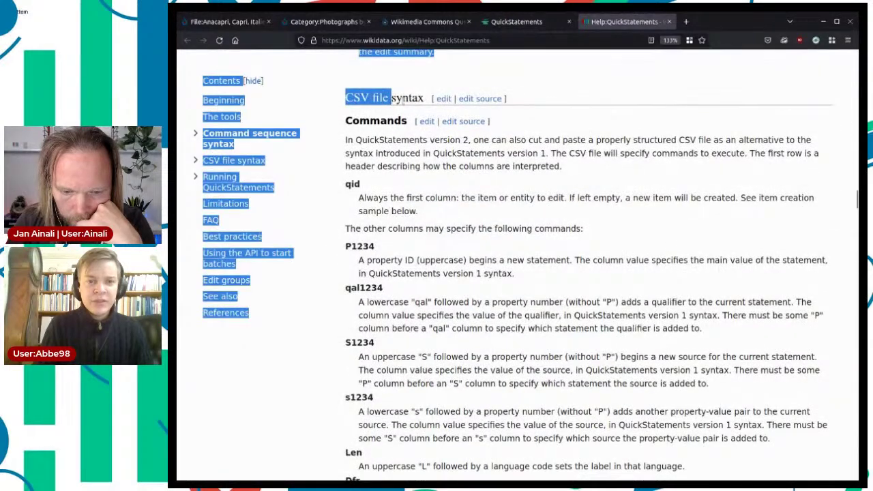
{"action": "left_click", "coordinate": [401, 102]}
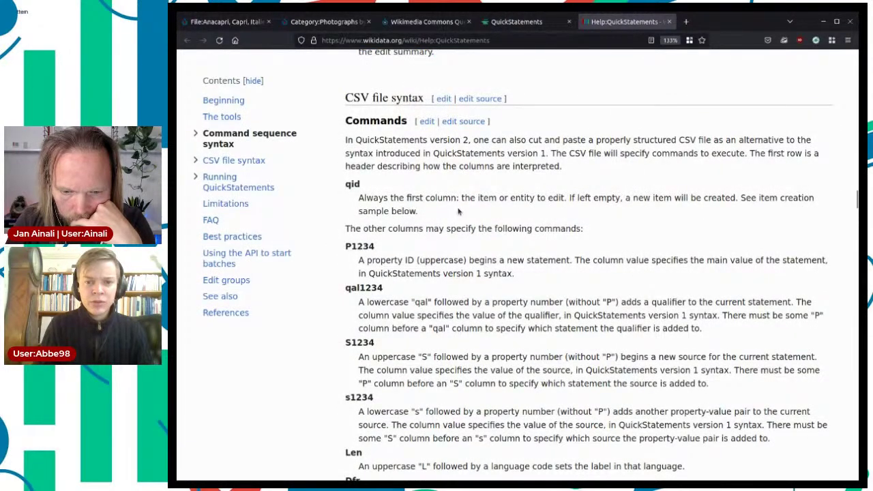
Read the description of the qid column in the CSV commands section.
{"action": "left_click_drag", "start_coordinate": [443, 212], "coordinate": [359, 198]}
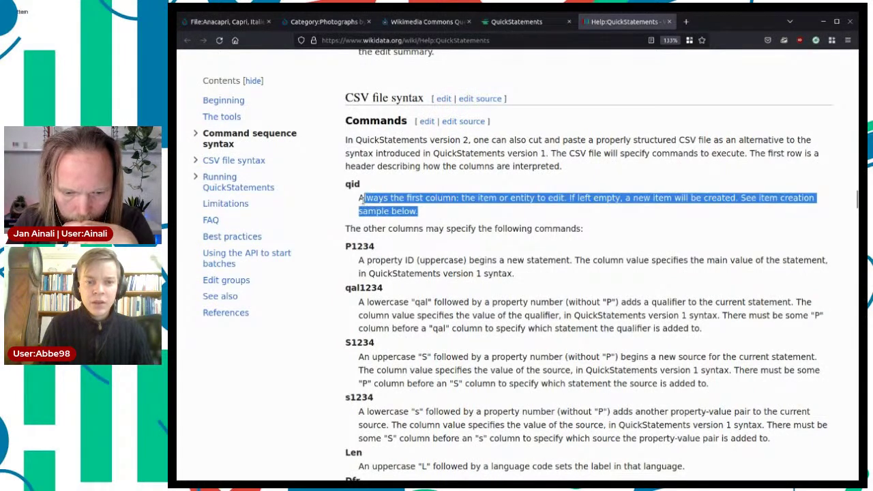
{"action": "left_click", "coordinate": [493, 216]}
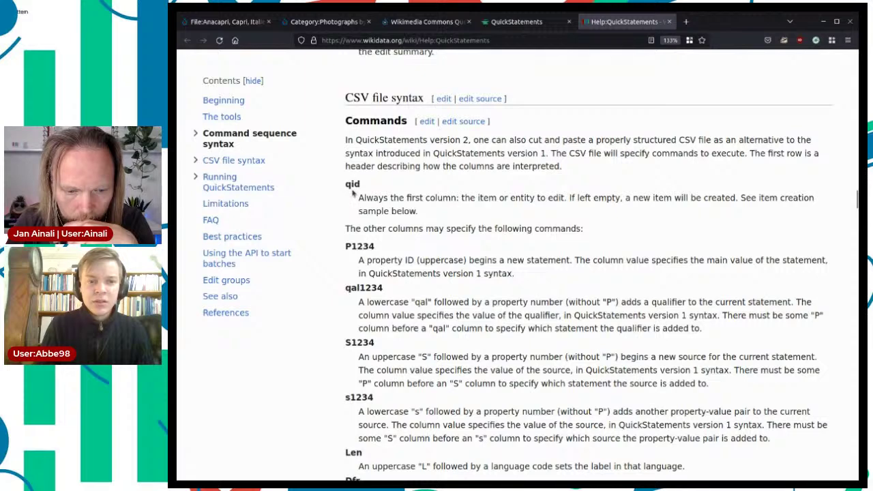
{"action": "left_click_drag", "start_coordinate": [362, 184], "coordinate": [344, 186]}
{"action": "left_click", "coordinate": [395, 193]}
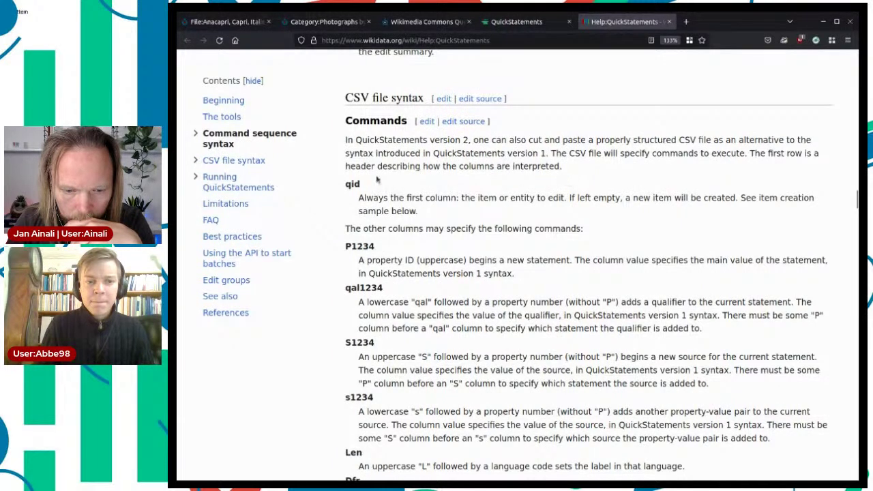
Search the help page for "commons" and read how item identifiers are formatted on Wikidata and on Commons.
{"action": "key", "text": "ctrl+f"}
{"action": "type", "text": "commm"}
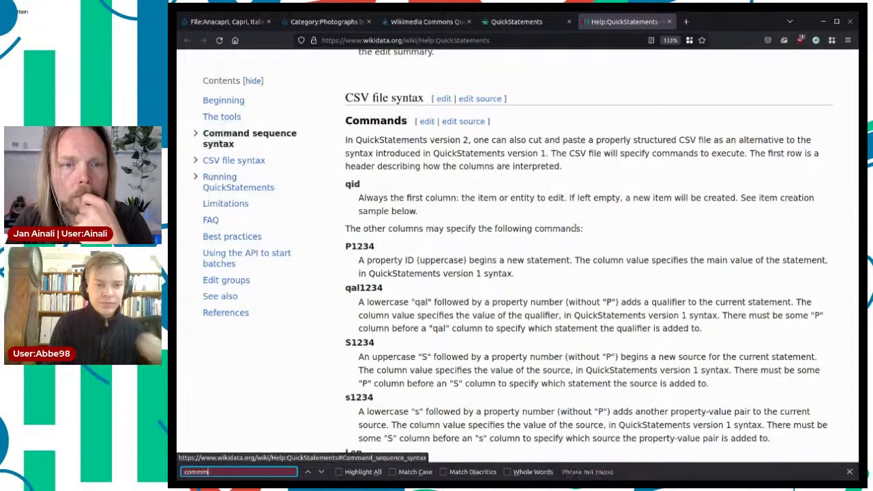
{"action": "key", "text": "BackSpace"}
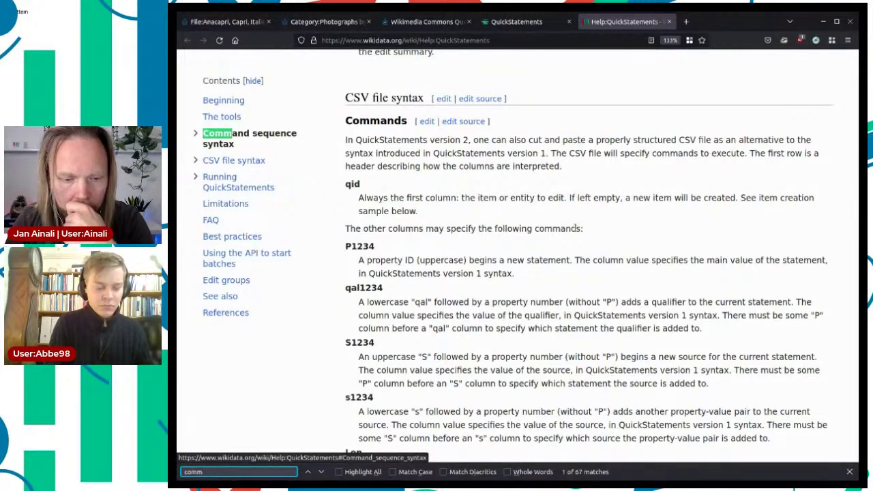
{"action": "type", "text": "o"}
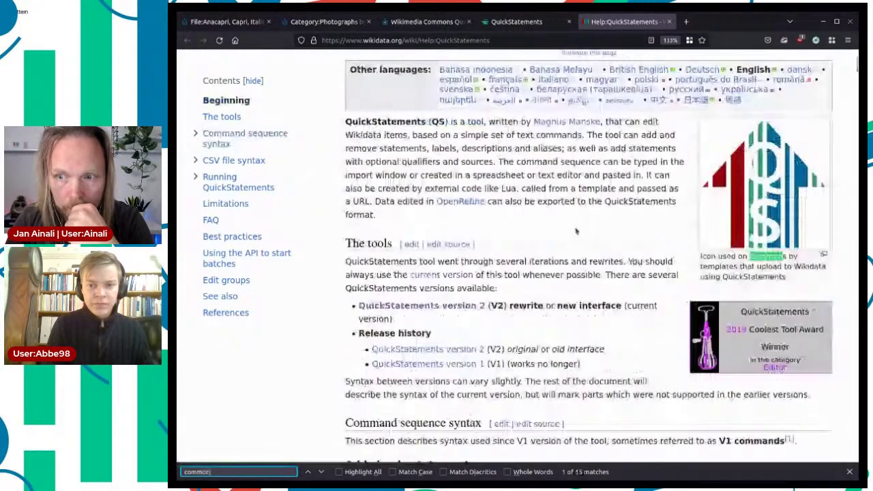
{"action": "type", "text": "ns"}
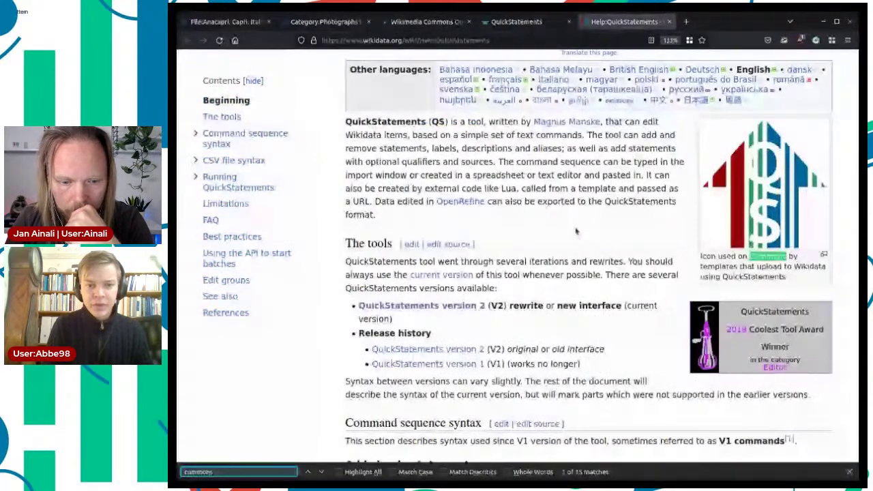
{"action": "key", "text": "Return"}
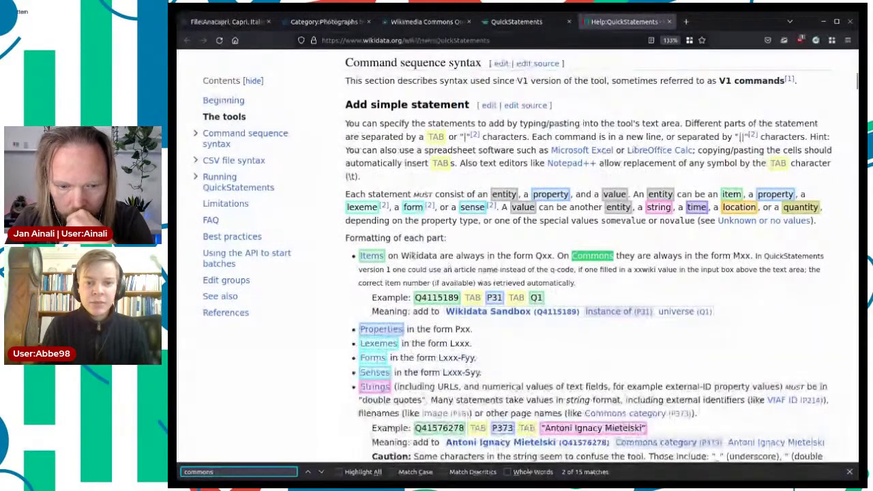
{"action": "left_click_drag", "start_coordinate": [401, 255], "coordinate": [506, 256]}
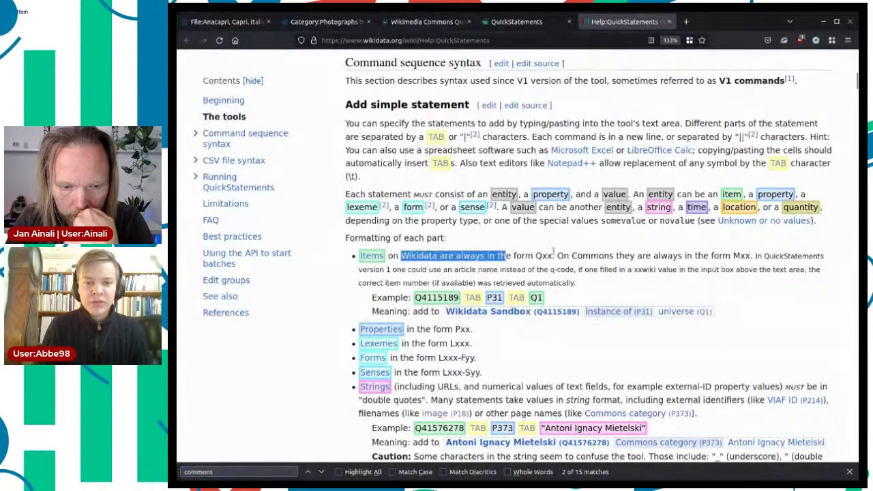
{"action": "double_click", "coordinate": [544, 256]}
{"action": "left_click_drag", "start_coordinate": [611, 256], "coordinate": [695, 255]}
{"action": "left_click", "coordinate": [753, 255]}
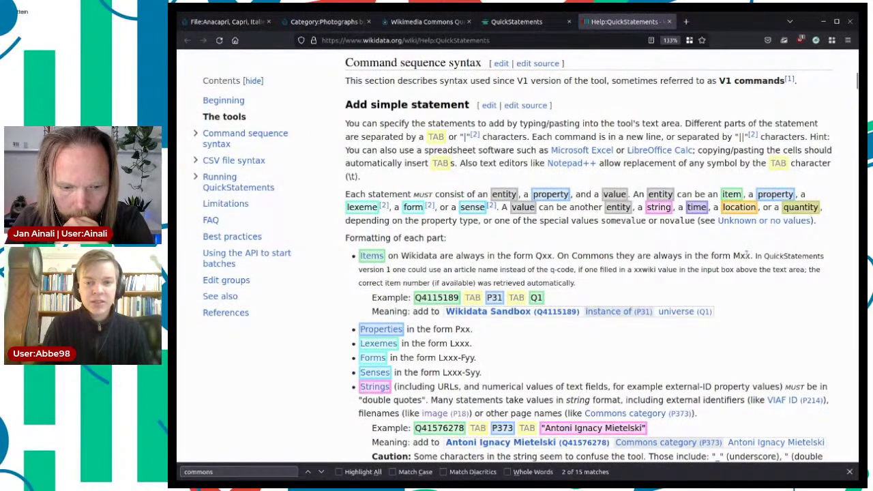
Go through the further "commons" matches to the instructions for working with Wikimedia Commons Structured Data.
{"action": "left_click", "coordinate": [240, 472]}
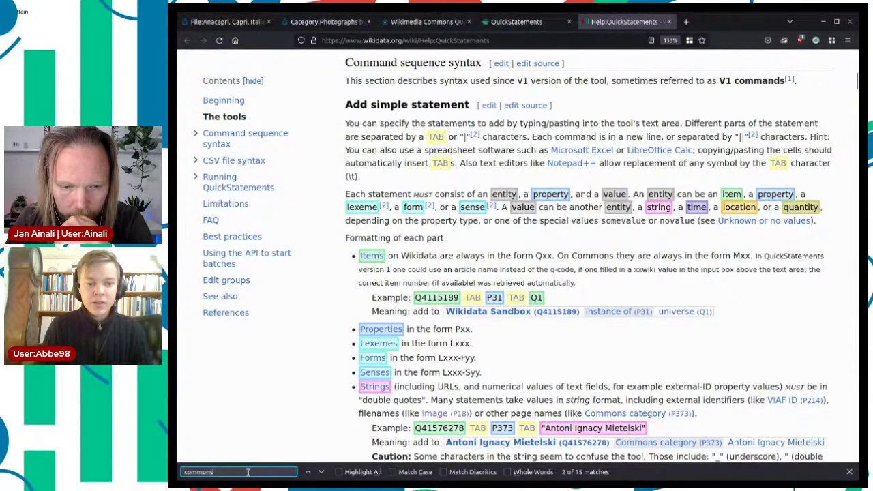
{"action": "key", "text": "Return"}
{"action": "key", "text": "Return"}
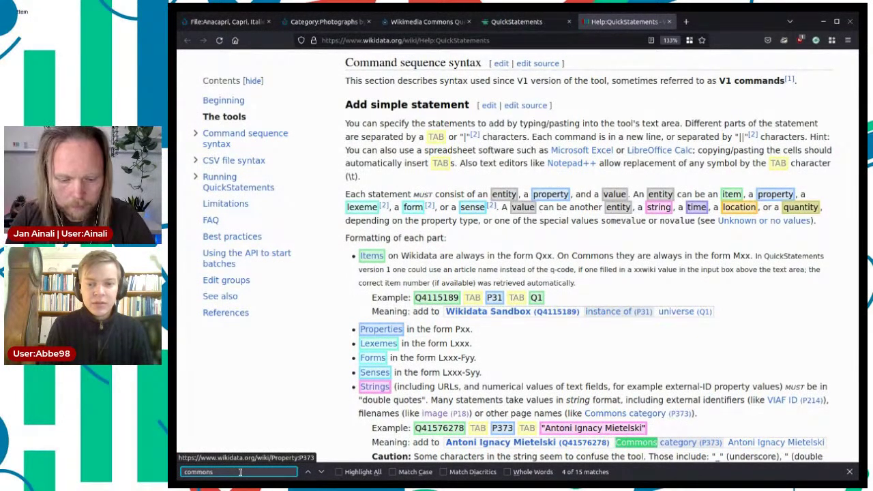
{"action": "key", "text": "Return"}
{"action": "key", "text": "Return"}
{"action": "key", "text": "Return"}
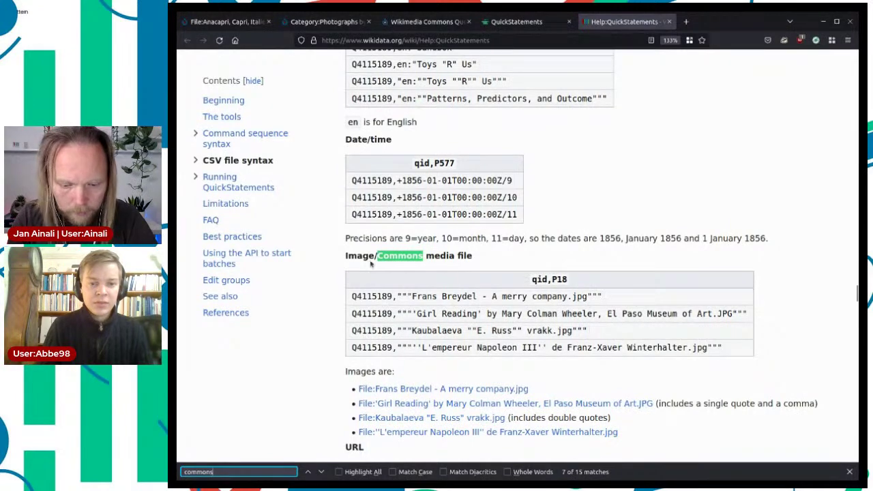
{"action": "key", "text": "Return"}
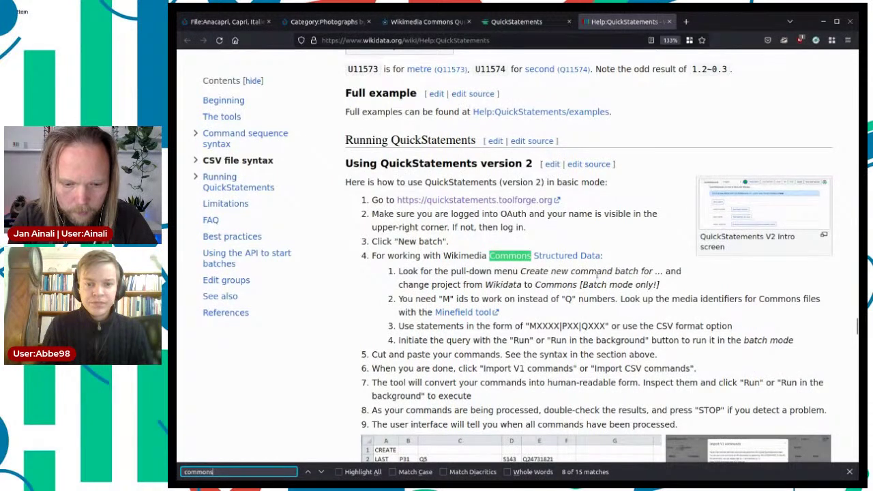
Read the help page's sub-steps on switching the batch project to Commons and on writing statements with M ids.
{"action": "left_click_drag", "start_coordinate": [479, 281], "coordinate": [399, 272]}
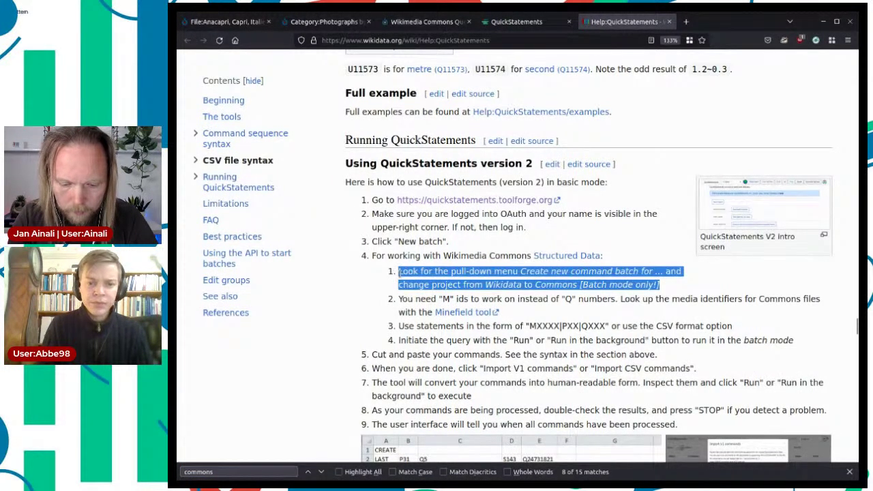
{"action": "left_click", "coordinate": [503, 273]}
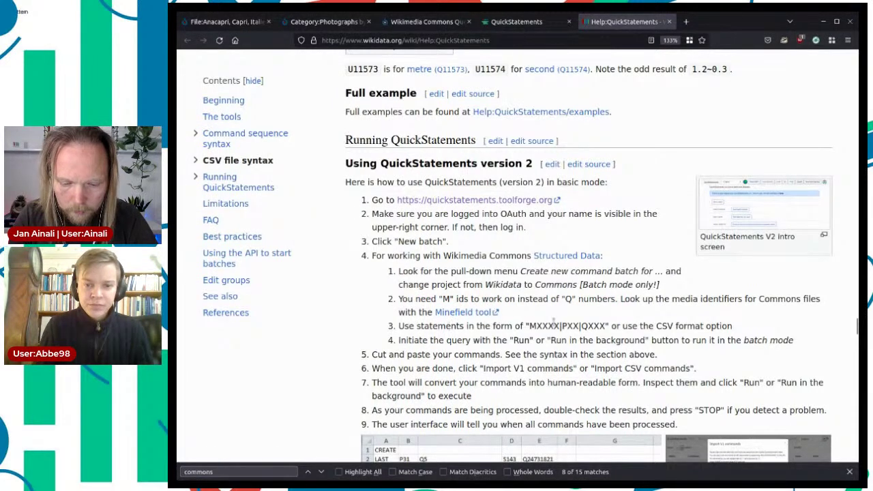
{"action": "left_click_drag", "start_coordinate": [486, 339], "coordinate": [619, 326]}
{"action": "left_click", "coordinate": [623, 338]}
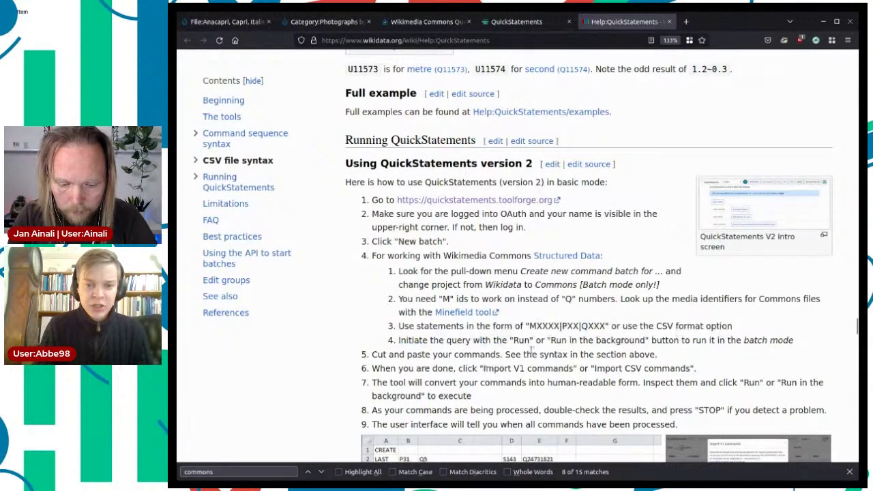
Return to QuickStatements and open a new command batch.
{"action": "left_click", "coordinate": [512, 24]}
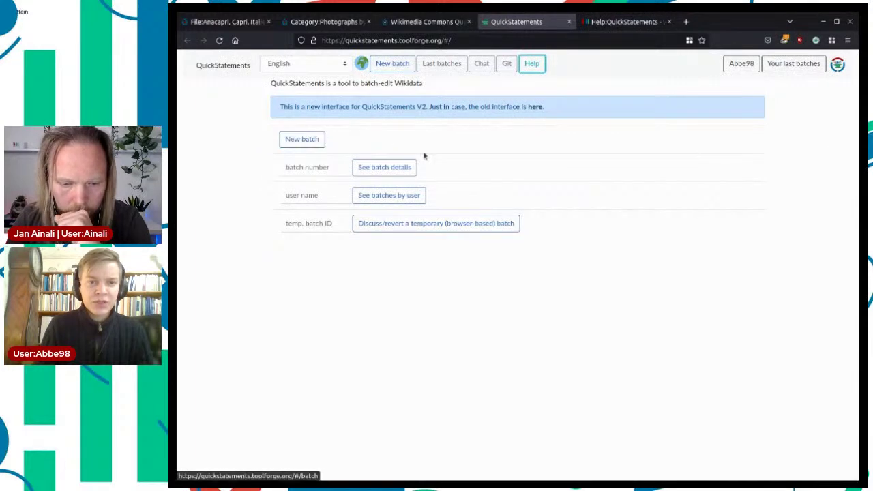
{"action": "left_click", "coordinate": [313, 140]}
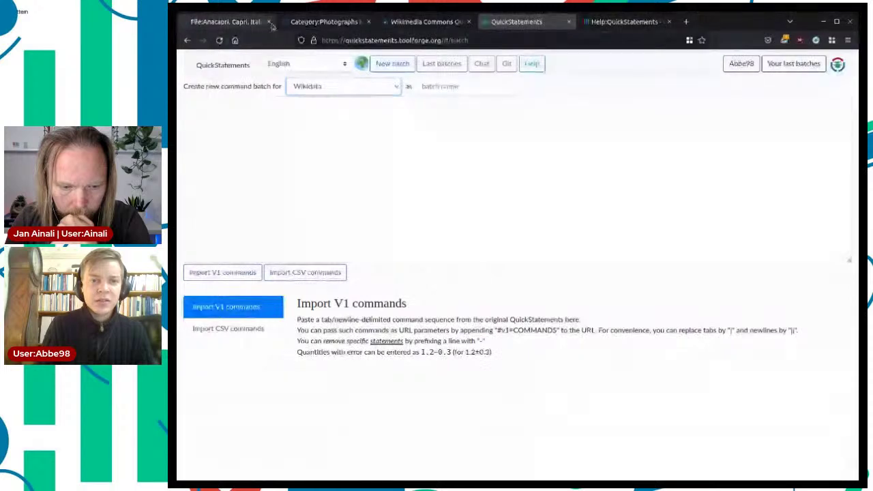
Open the Wikimedia Commons main page in a new tab, search for "Structured data" and open the Commons:Structured data page.
{"action": "left_click", "coordinate": [335, 25]}
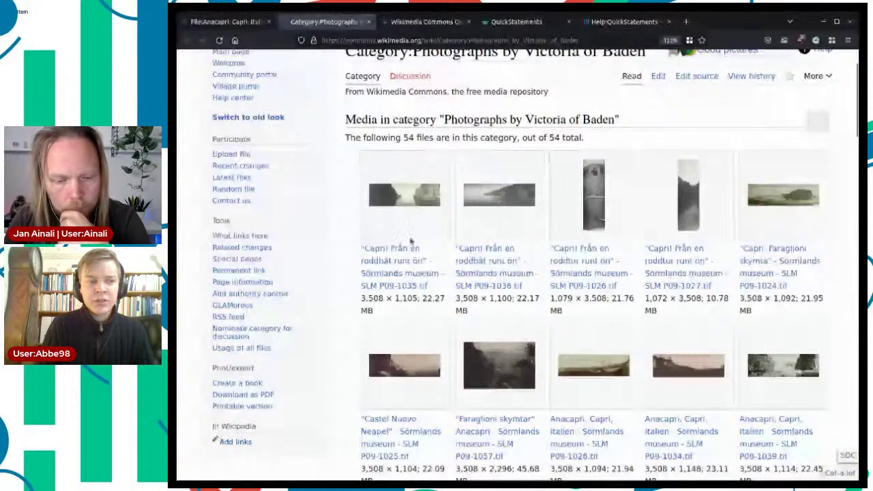
{"action": "scroll", "coordinate": [402, 244], "scroll_direction": "up", "scroll_amount": 2}
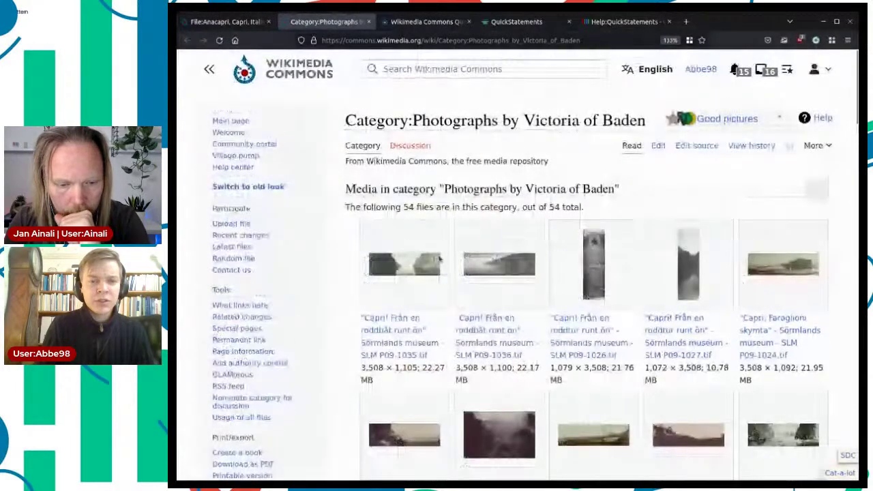
{"action": "middle_click", "coordinate": [322, 77]}
{"action": "left_click", "coordinate": [416, 22]}
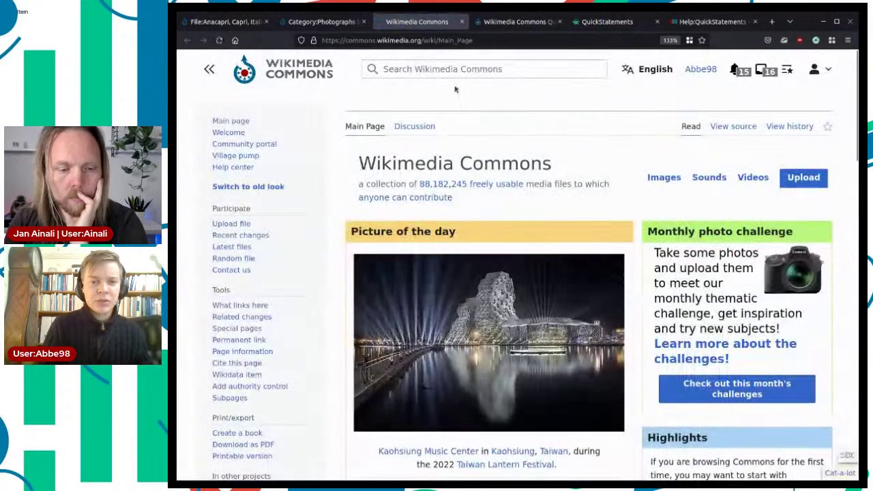
{"action": "left_click", "coordinate": [437, 69]}
{"action": "type", "text": "Structu"}
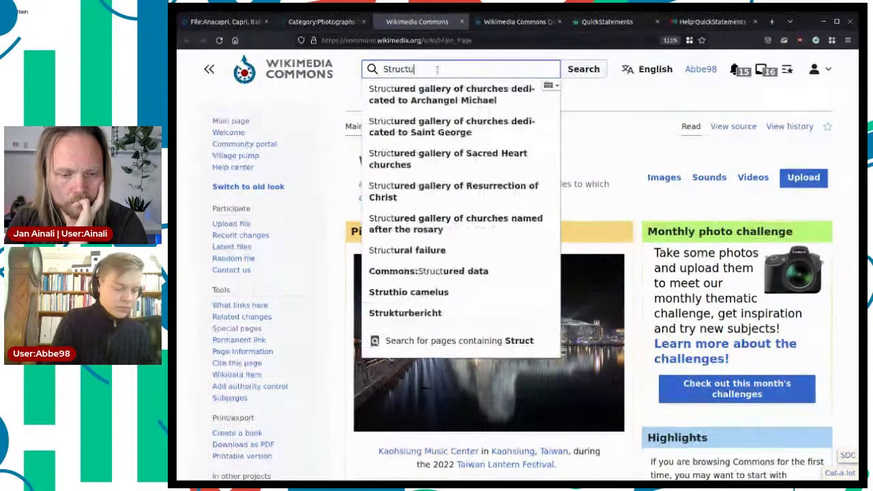
{"action": "type", "text": "red data"}
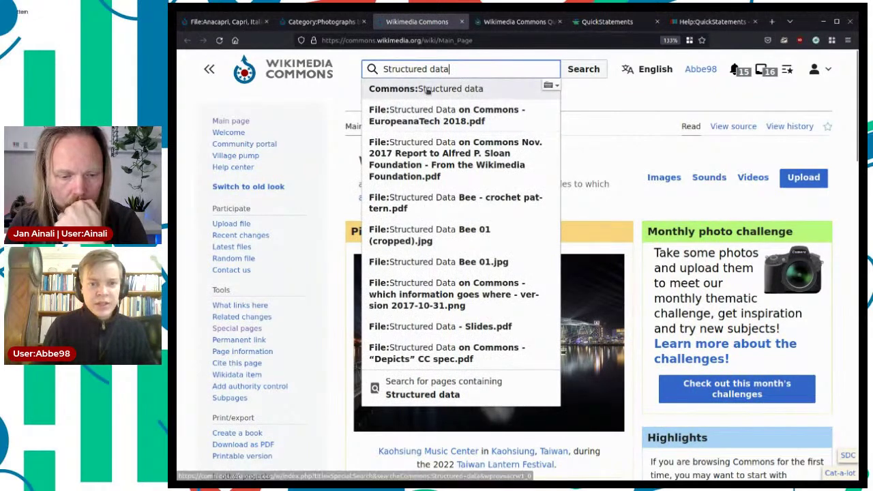
{"action": "left_click", "coordinate": [426, 88]}
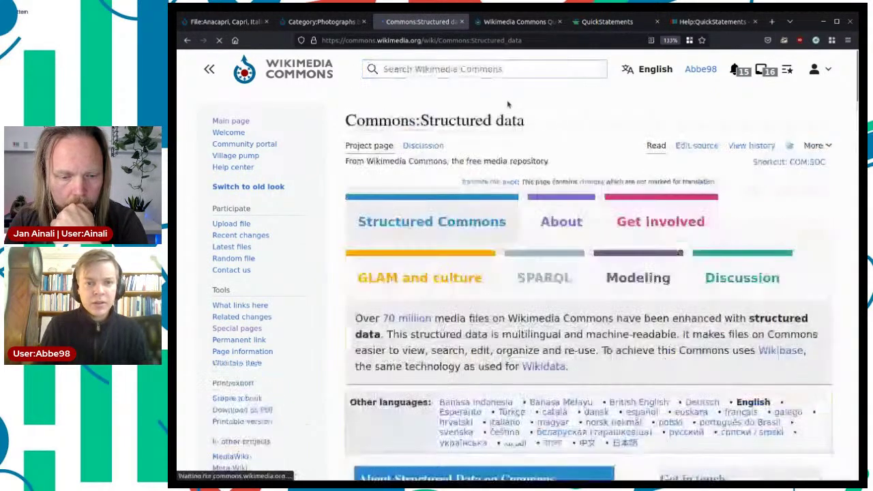
Open the Modeling page, and from it GLAM and culture, Author and Creator, Copyright and Licensing, and Source in separate tabs.
{"action": "left_click", "coordinate": [645, 285]}
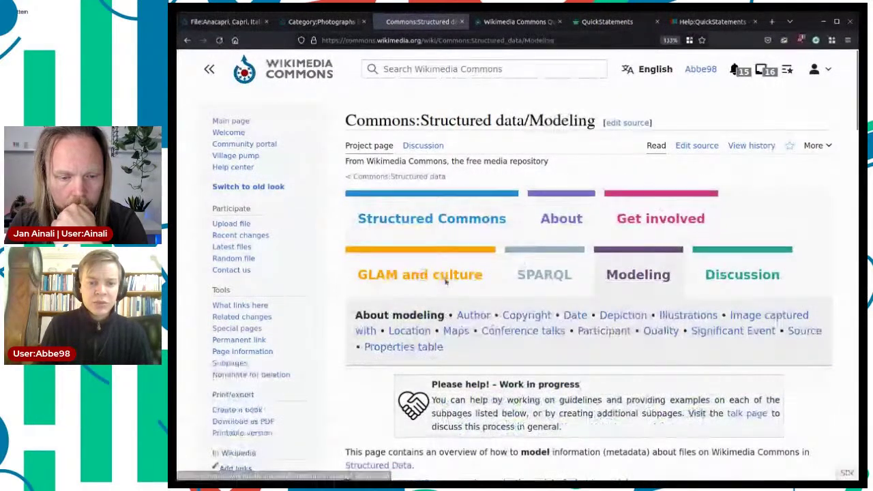
{"action": "middle_click", "coordinate": [485, 277]}
{"action": "scroll", "coordinate": [490, 278], "scroll_direction": "down", "scroll_amount": 8}
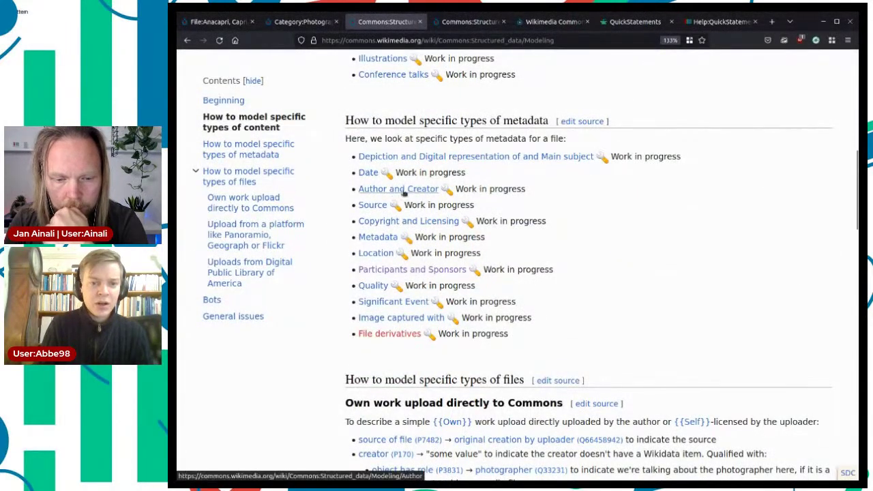
{"action": "middle_click", "coordinate": [424, 192]}
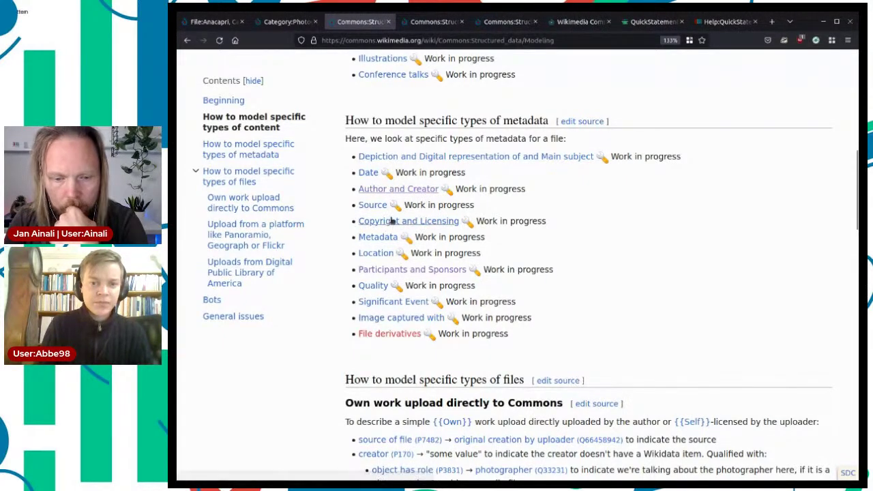
{"action": "mouse_move", "coordinate": [378, 222]}
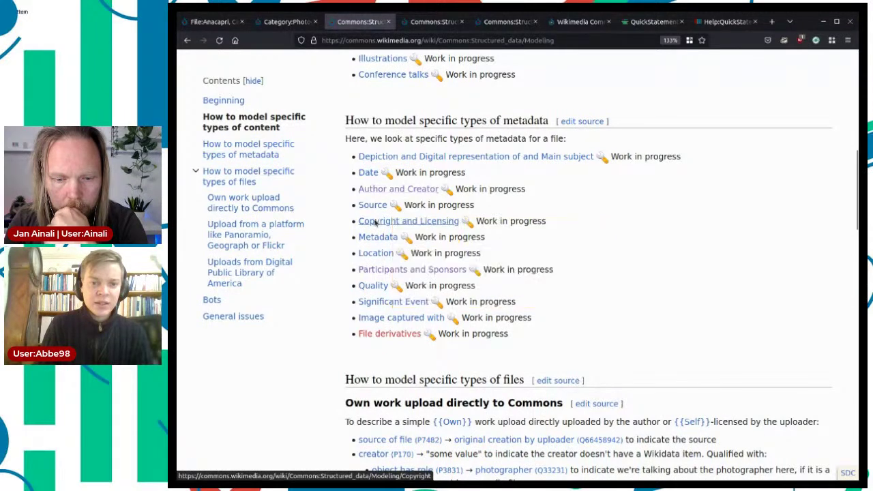
{"action": "middle_click", "coordinate": [388, 226]}
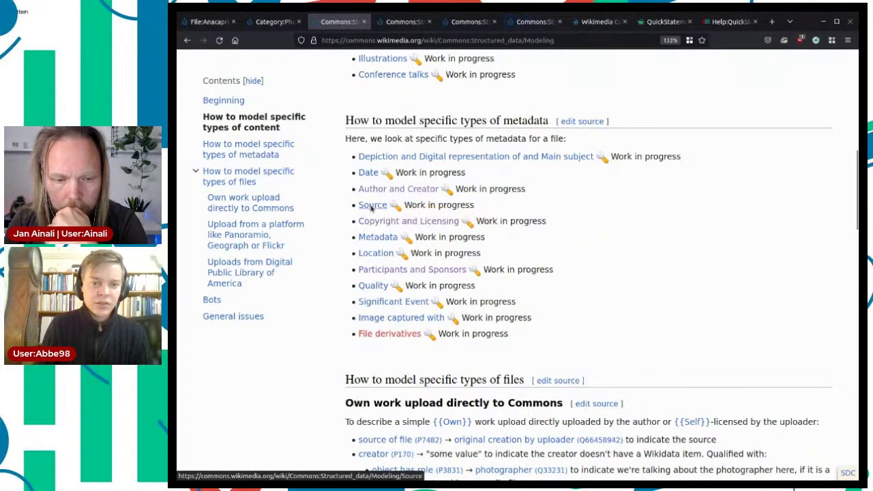
{"action": "middle_click", "coordinate": [384, 212]}
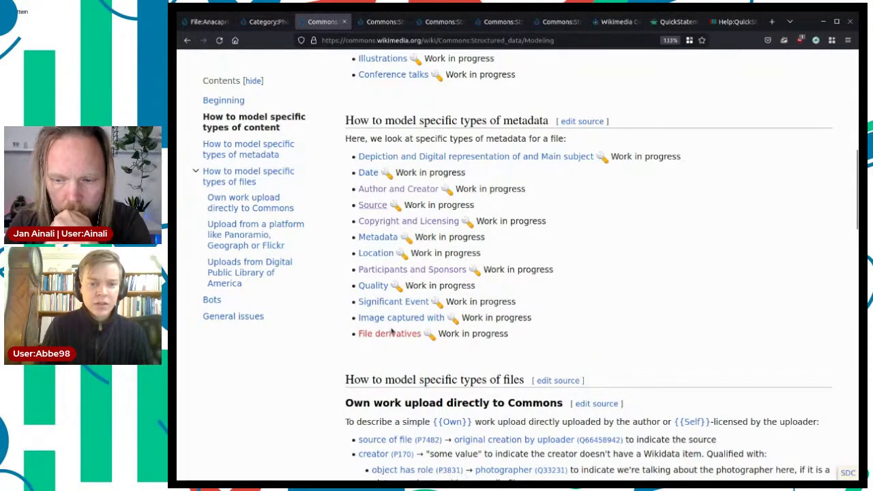
Skim the Structured data/GLAM page for relevant guidance and close its tab.
{"action": "left_click", "coordinate": [387, 21]}
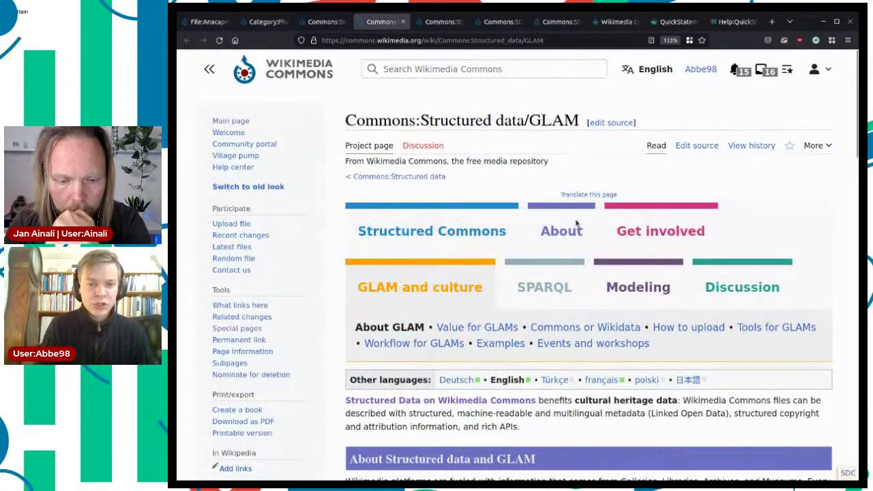
{"action": "scroll", "coordinate": [576, 223], "scroll_direction": "down", "scroll_amount": 4}
{"action": "scroll", "coordinate": [566, 280], "scroll_direction": "down", "scroll_amount": 4}
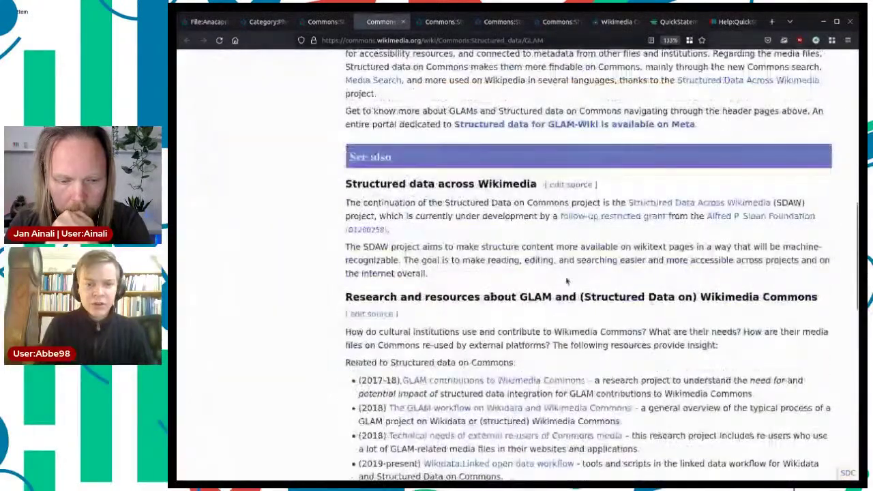
{"action": "scroll", "coordinate": [566, 281], "scroll_direction": "down", "scroll_amount": 4}
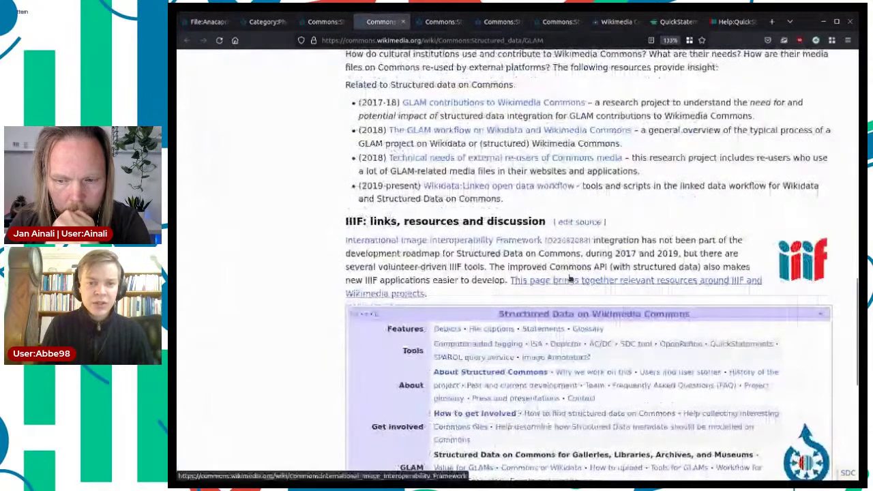
{"action": "scroll", "coordinate": [569, 278], "scroll_direction": "down", "scroll_amount": 3}
{"action": "scroll", "coordinate": [524, 265], "scroll_direction": "up", "scroll_amount": 10}
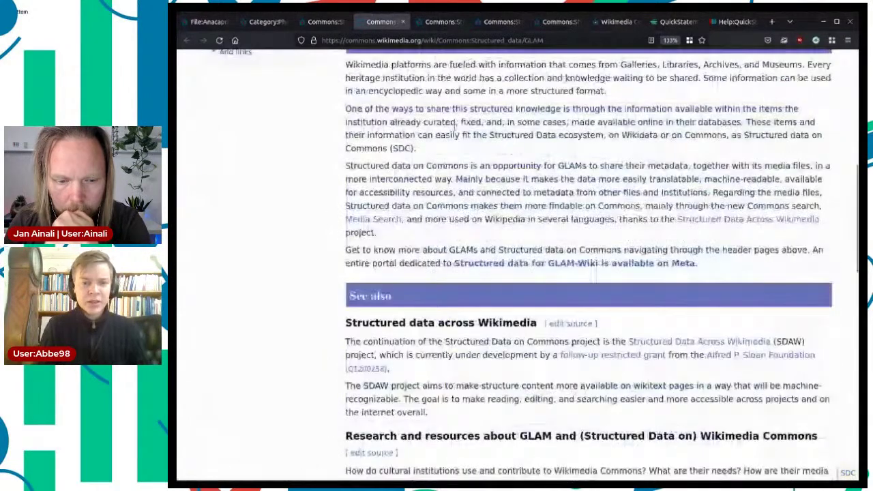
{"action": "scroll", "coordinate": [443, 136], "scroll_direction": "up", "scroll_amount": 2}
{"action": "left_click", "coordinate": [403, 22]}
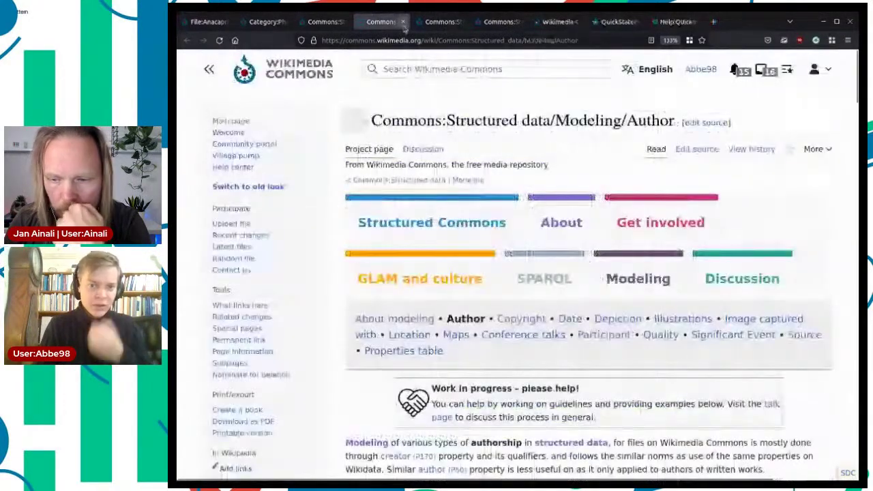
Read the introduction of the Modeling/Author page about using creator (P170) versus author (P50).
{"action": "mouse_move", "coordinate": [551, 230]}
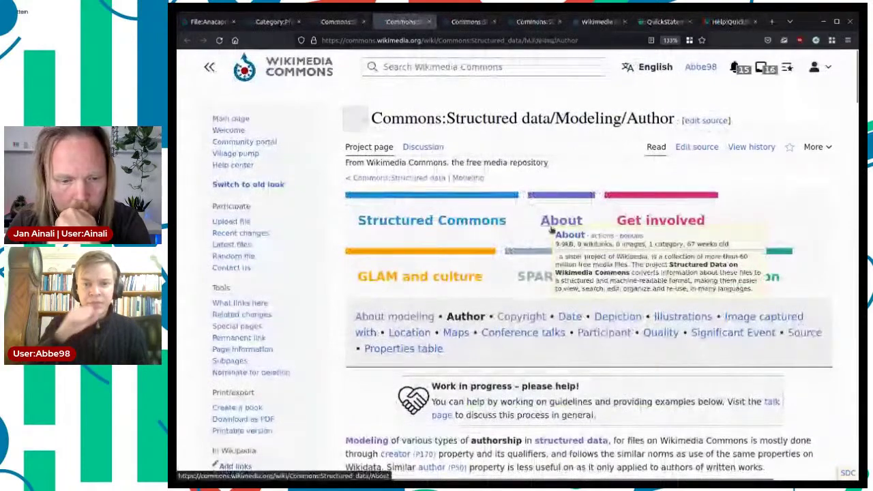
{"action": "scroll", "coordinate": [551, 231], "scroll_direction": "down", "scroll_amount": 4}
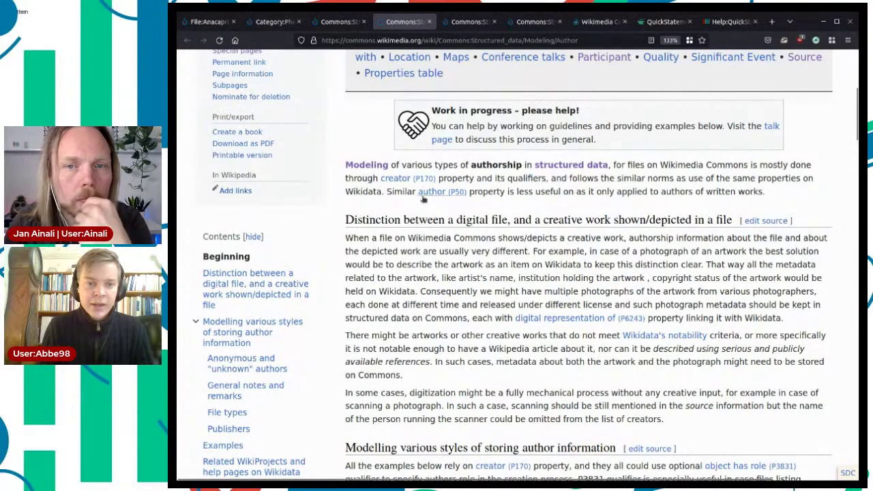
{"action": "left_click_drag", "start_coordinate": [386, 191], "coordinate": [494, 192]}
{"action": "left_click", "coordinate": [583, 200]}
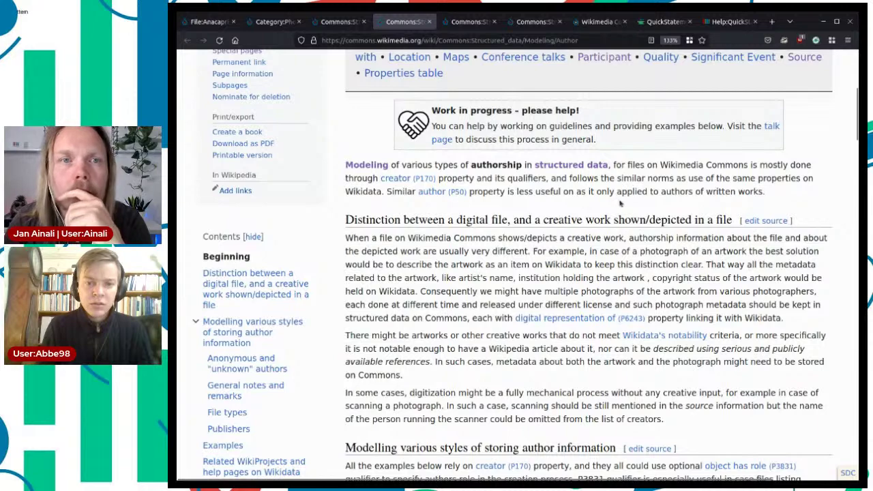
Examine the author modelling table's example for a photograph taken by a person with a Wikidata item.
{"action": "scroll", "coordinate": [639, 203], "scroll_direction": "down", "scroll_amount": 2}
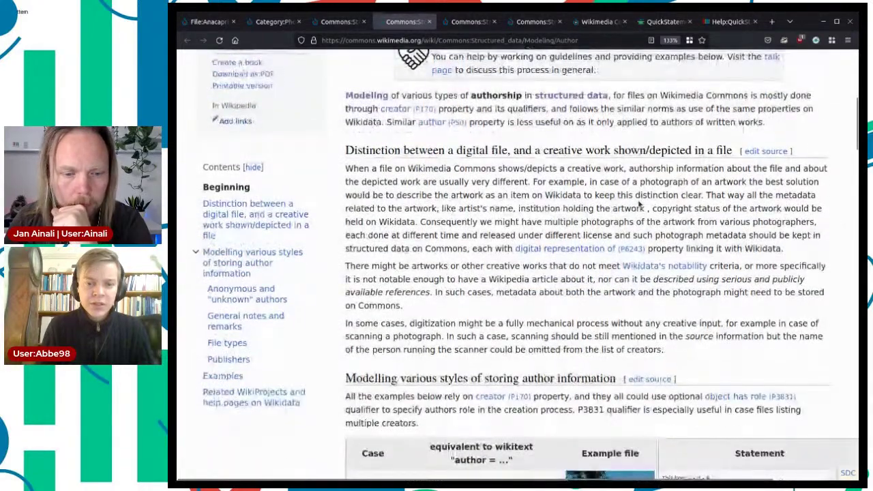
{"action": "scroll", "coordinate": [639, 203], "scroll_direction": "down", "scroll_amount": 3}
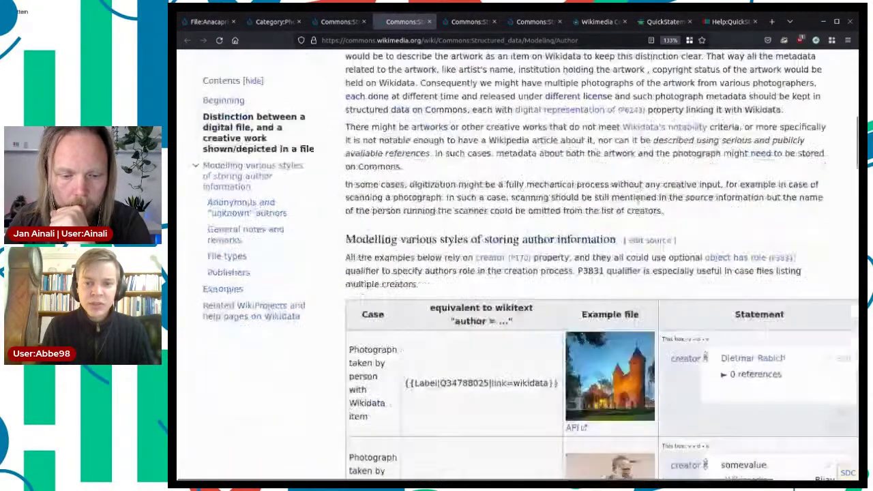
{"action": "scroll", "coordinate": [546, 239], "scroll_direction": "down", "scroll_amount": 4}
{"action": "scroll", "coordinate": [483, 252], "scroll_direction": "up", "scroll_amount": 3}
{"action": "scroll", "coordinate": [483, 253], "scroll_direction": "down", "scroll_amount": 2}
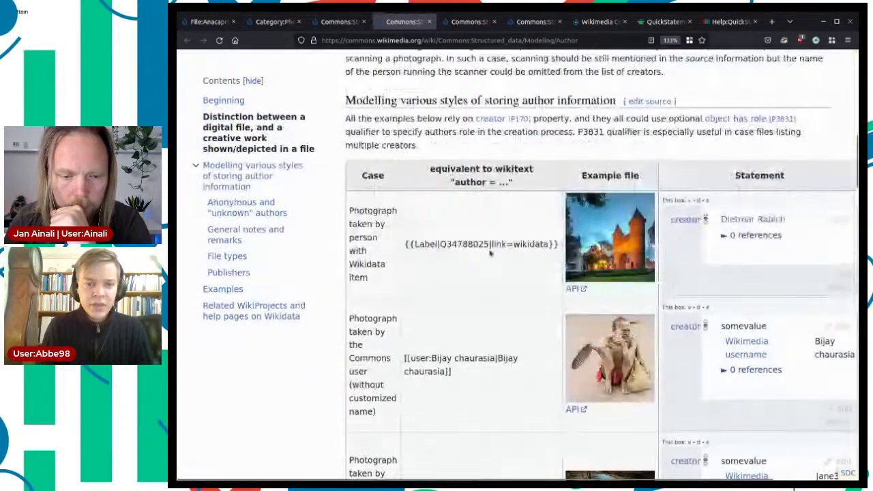
{"action": "left_click_drag", "start_coordinate": [370, 281], "coordinate": [380, 233]}
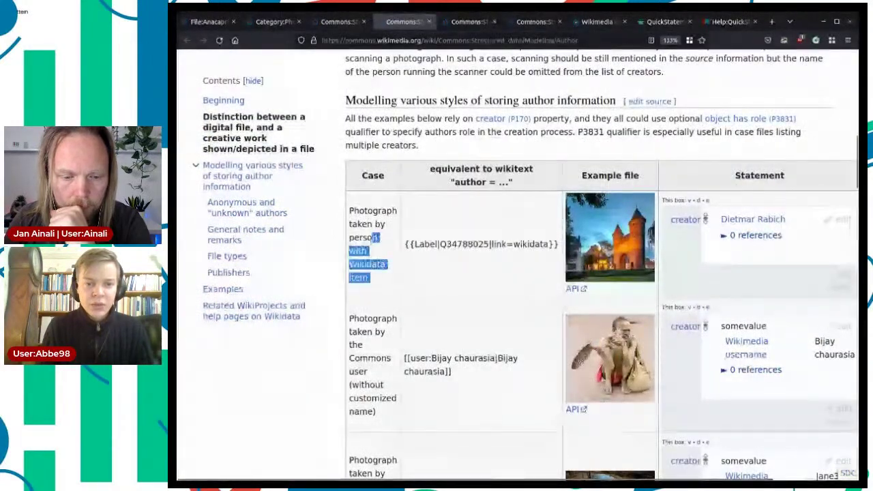
{"action": "left_click", "coordinate": [379, 222]}
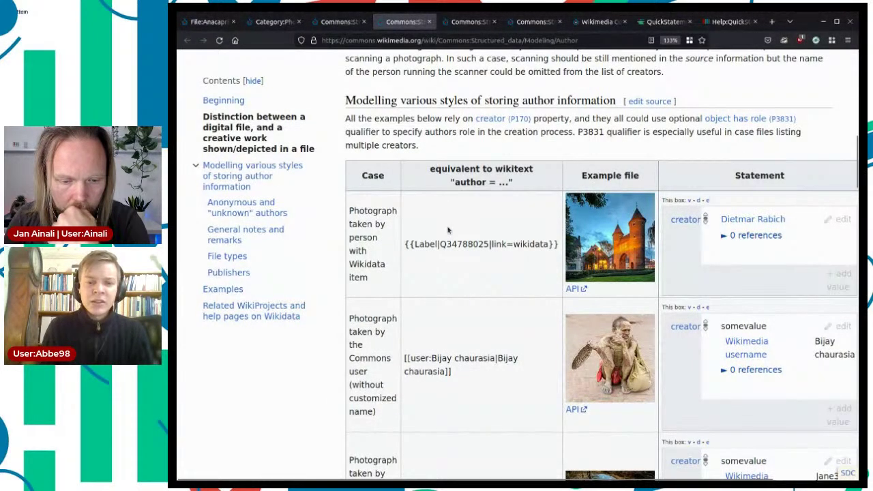
Check the photo SLM P09-1026 in the "Photographs by Victoria of Baden" category in the media viewer, then close it.
{"action": "left_click", "coordinate": [336, 22]}
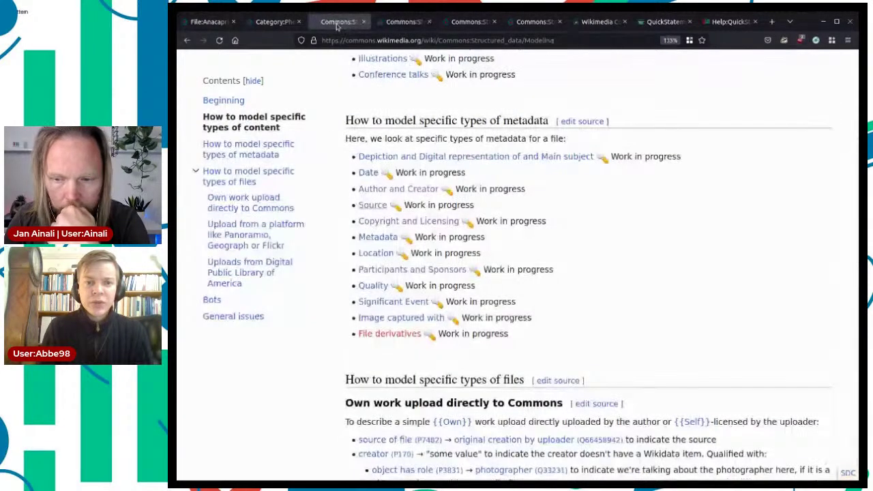
{"action": "left_click", "coordinate": [275, 22]}
{"action": "left_click", "coordinate": [593, 266]}
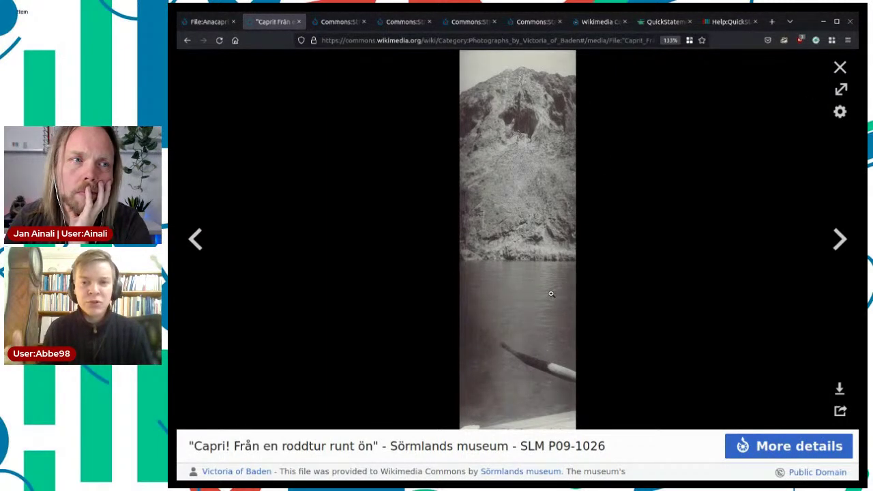
{"action": "left_click", "coordinate": [840, 68]}
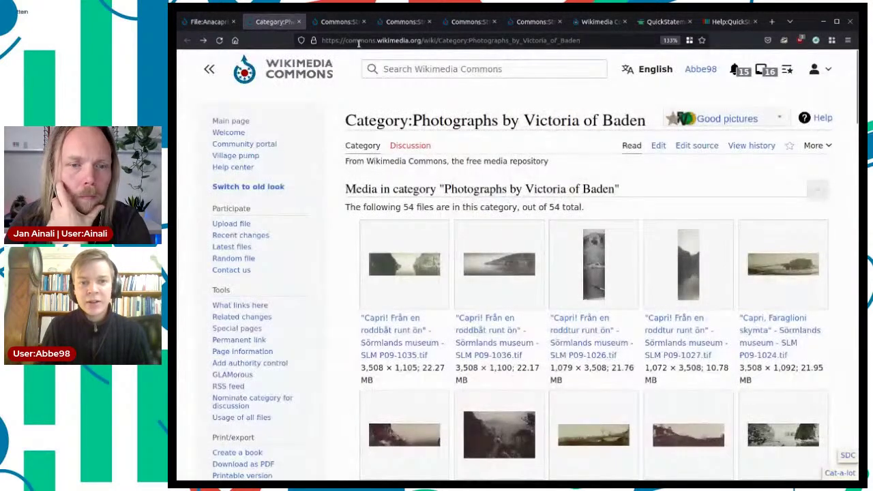
Go back to the Modeling/Author page and examine the table's examples for photographs taken by Commons users.
{"action": "left_click", "coordinate": [339, 21]}
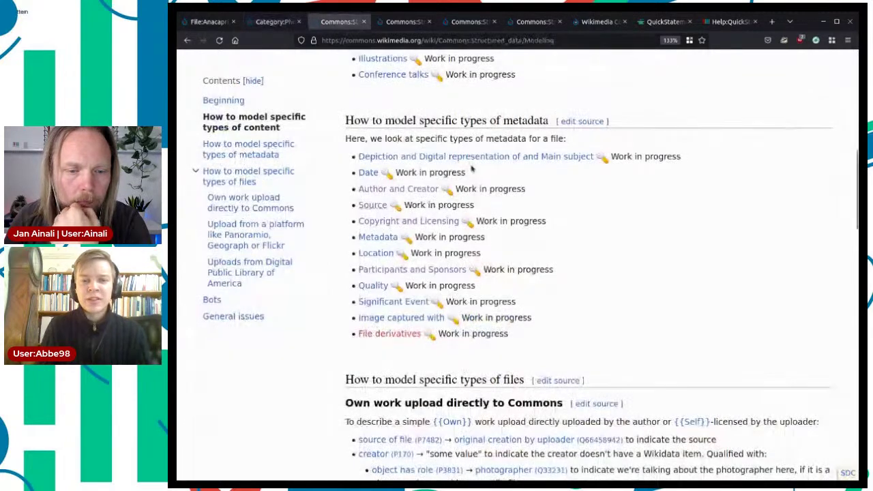
{"action": "left_click", "coordinate": [403, 23]}
{"action": "scroll", "coordinate": [514, 289], "scroll_direction": "down", "scroll_amount": 3}
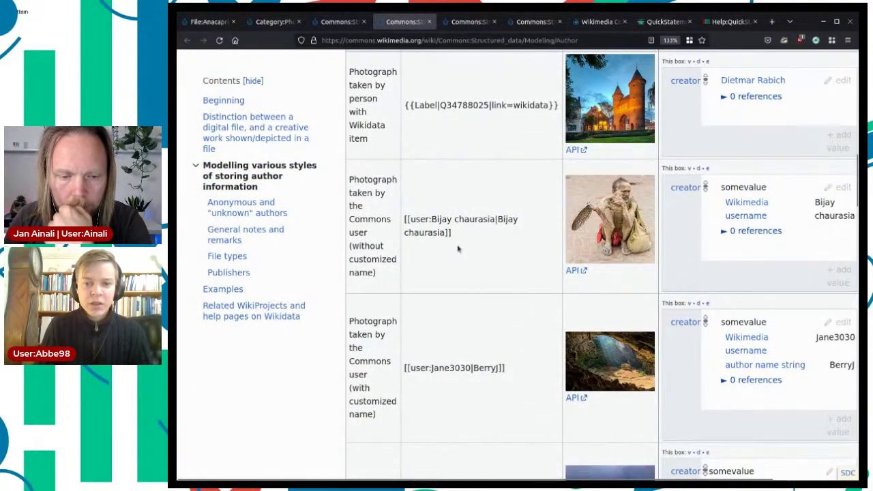
Examine the author table's examples for photographs by an external user and by a Commons user of an artwork.
{"action": "scroll", "coordinate": [459, 248], "scroll_direction": "down", "scroll_amount": 5}
{"action": "scroll", "coordinate": [518, 325], "scroll_direction": "down", "scroll_amount": 3}
{"action": "scroll", "coordinate": [518, 326], "scroll_direction": "down", "scroll_amount": 2}
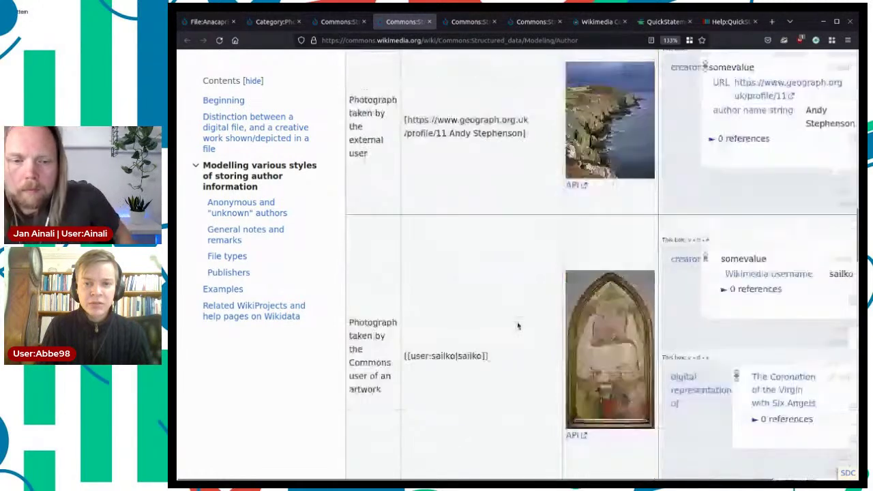
{"action": "scroll", "coordinate": [518, 326], "scroll_direction": "down", "scroll_amount": 5}
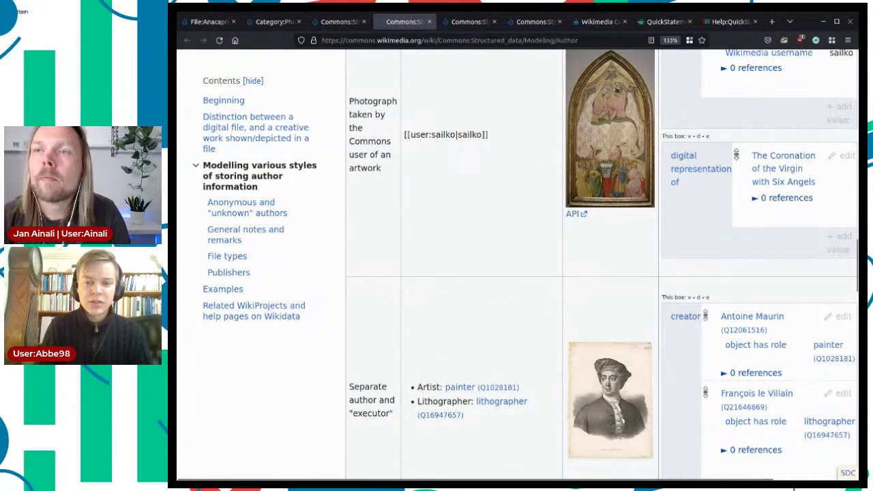
Examine the example for a separate author and "executor" and the section on anonymous and "unknown" authors.
{"action": "scroll", "coordinate": [482, 261], "scroll_direction": "down", "scroll_amount": 5}
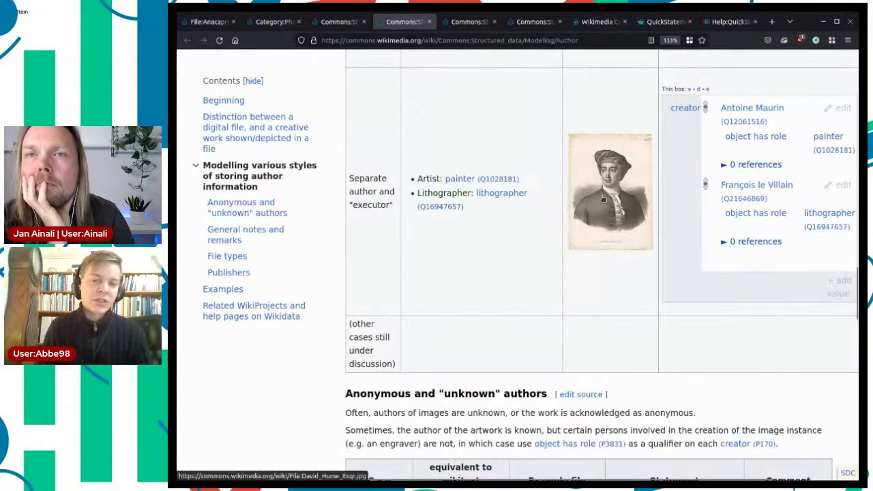
{"action": "mouse_move", "coordinate": [603, 197]}
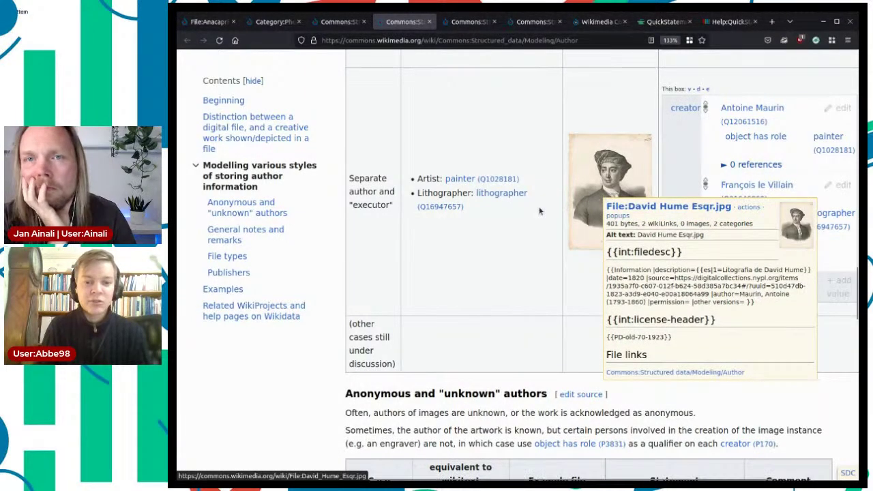
{"action": "scroll", "coordinate": [559, 204], "scroll_direction": "down", "scroll_amount": 2}
{"action": "scroll", "coordinate": [582, 193], "scroll_direction": "up", "scroll_amount": 2}
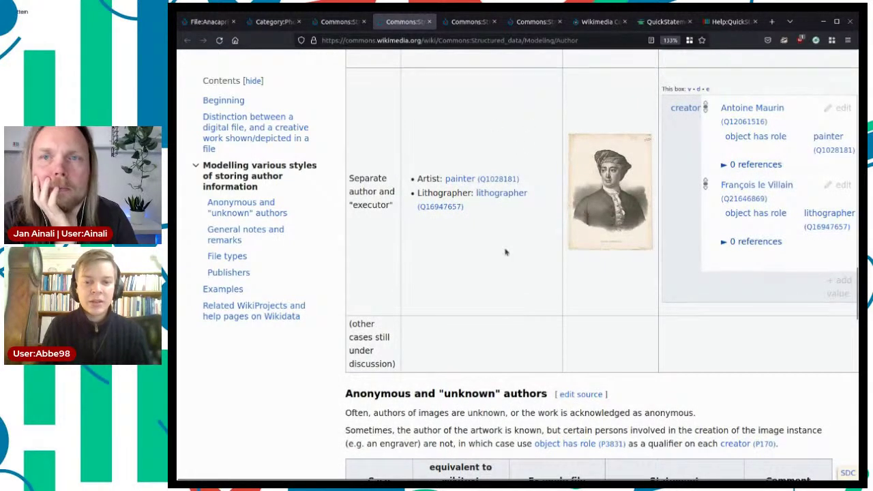
{"action": "scroll", "coordinate": [516, 288], "scroll_direction": "down", "scroll_amount": 4}
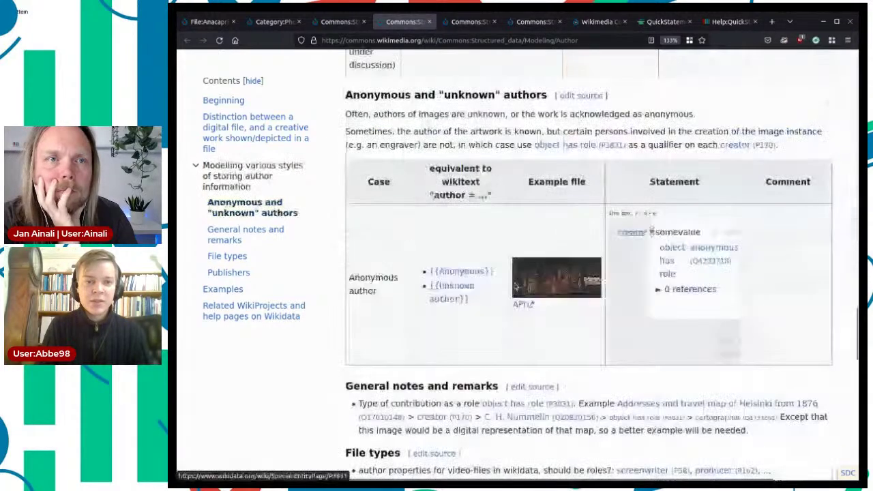
{"action": "scroll", "coordinate": [516, 300], "scroll_direction": "up", "scroll_amount": 3}
Return to the "Photographs by Victoria of Baden" category and view the summary of the file SLM P09-1026.
{"action": "left_click", "coordinate": [345, 27]}
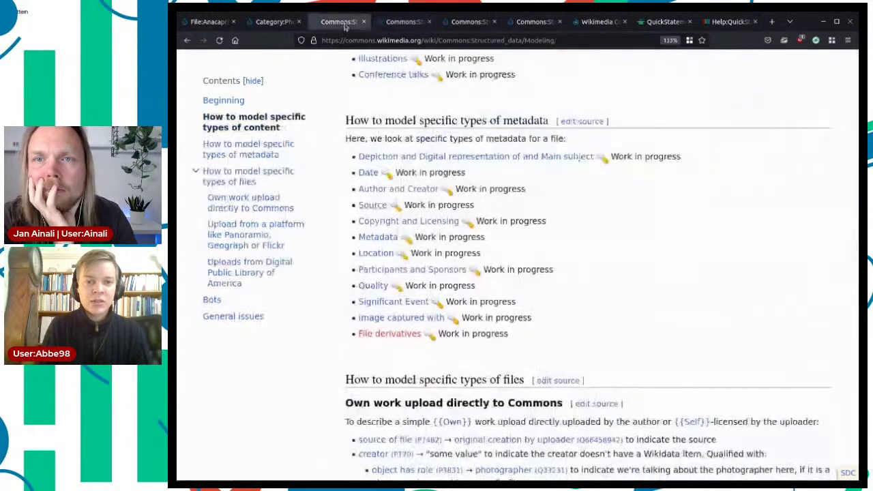
{"action": "left_click", "coordinate": [275, 25]}
{"action": "left_click_drag", "start_coordinate": [645, 120], "coordinate": [525, 119]}
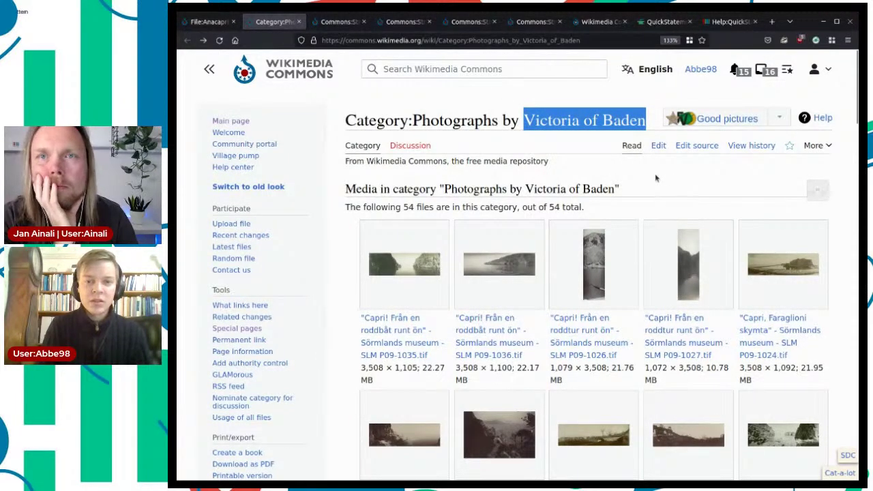
{"action": "left_click", "coordinate": [538, 86]}
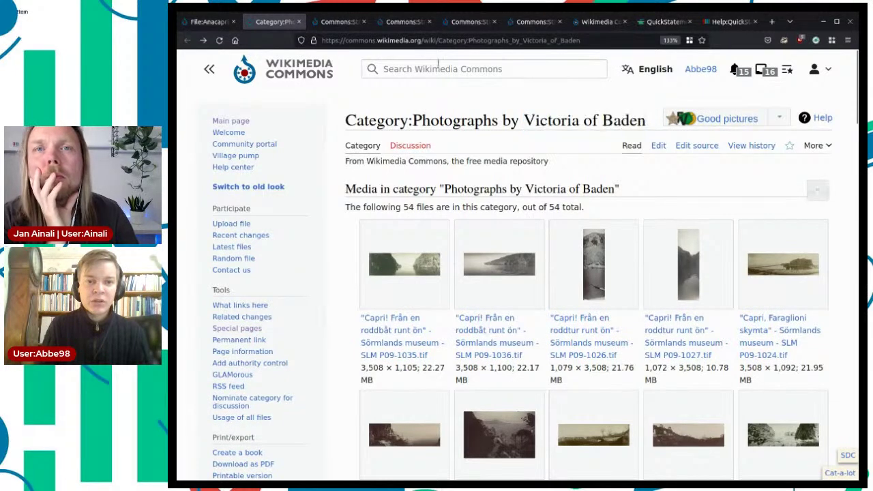
{"action": "left_click", "coordinate": [593, 252]}
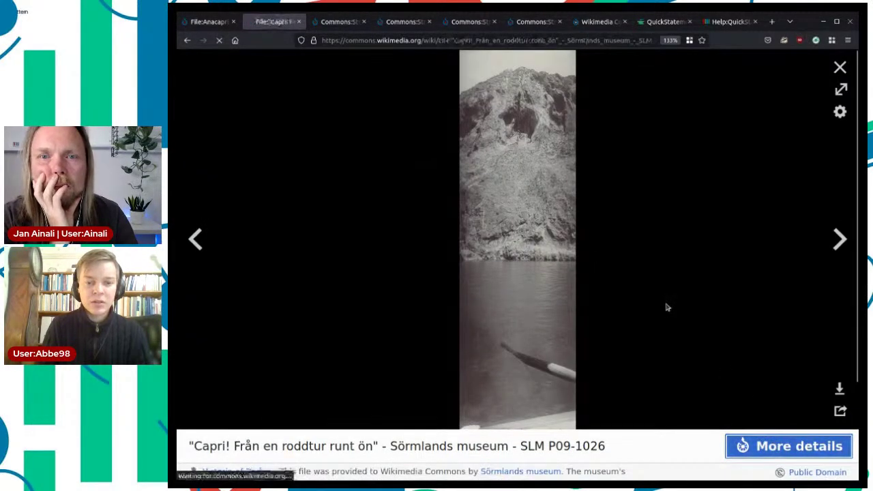
{"action": "scroll", "coordinate": [618, 343], "scroll_direction": "down", "scroll_amount": 3}
{"action": "scroll", "coordinate": [610, 343], "scroll_direction": "down", "scroll_amount": 4}
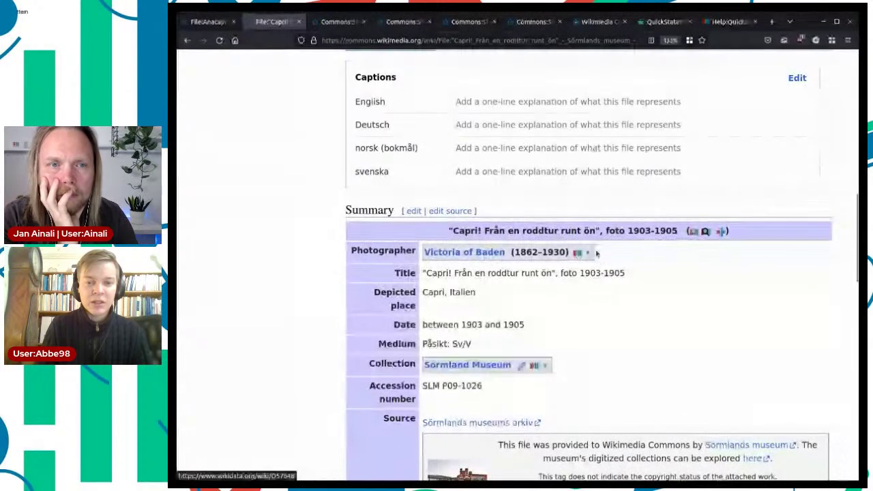
Open the photographer's Wikidata item from the file summary and check its Q-identifier.
{"action": "left_click", "coordinate": [595, 253]}
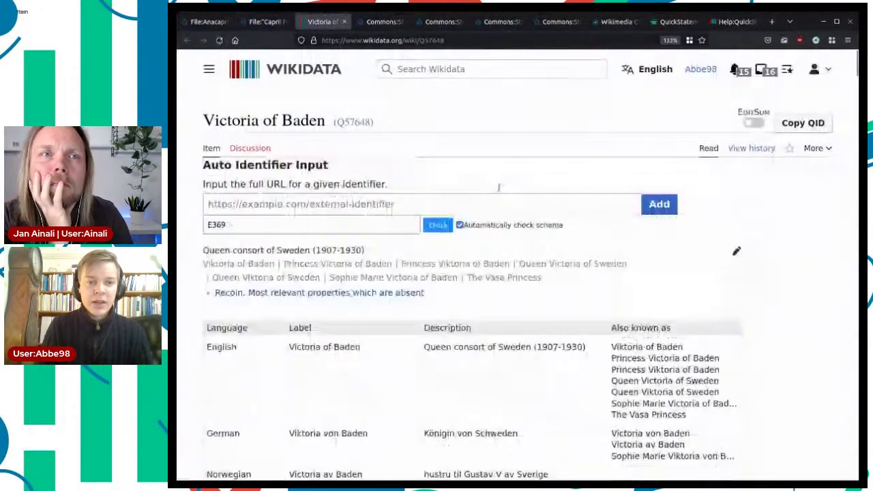
{"action": "scroll", "coordinate": [500, 189], "scroll_direction": "down", "scroll_amount": 3}
{"action": "scroll", "coordinate": [498, 189], "scroll_direction": "up", "scroll_amount": 3}
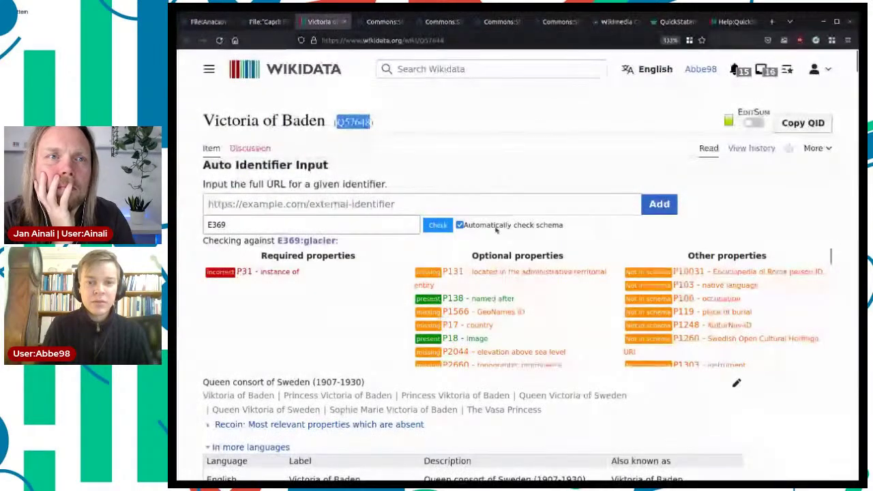
{"action": "scroll", "coordinate": [687, 228], "scroll_direction": "down", "scroll_amount": 3}
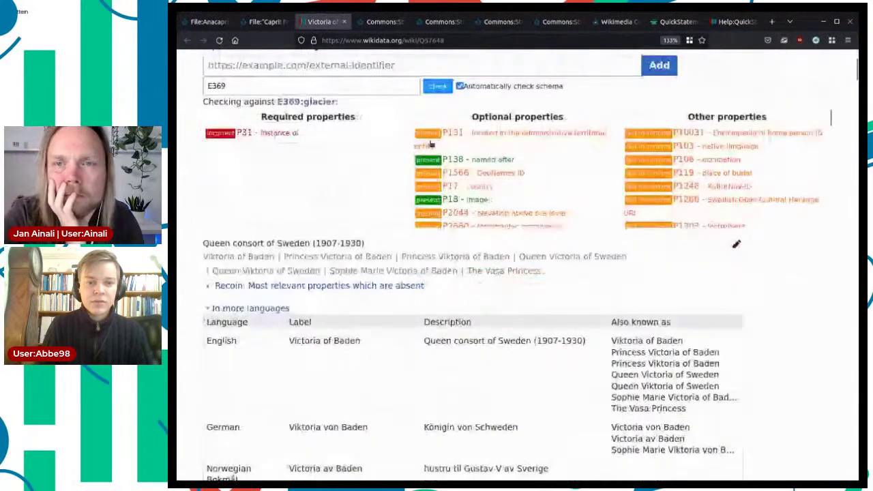
{"action": "scroll", "coordinate": [352, 103], "scroll_direction": "up", "scroll_amount": 3}
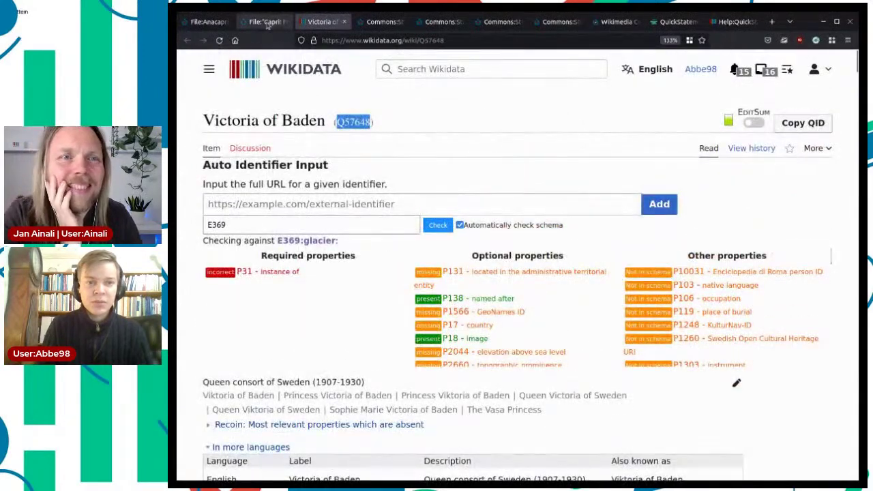
Switch to the Help:QuickStatements page and find the URL example in the CSV file syntax section.
{"action": "left_click", "coordinate": [386, 24]}
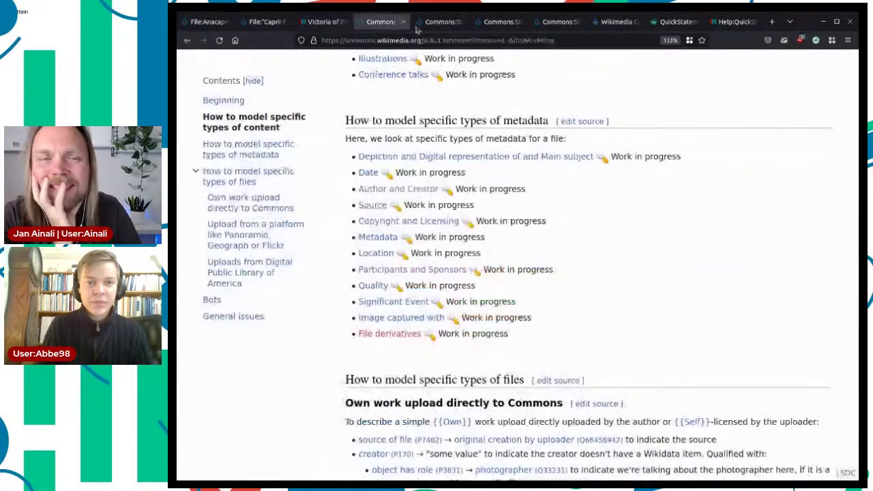
{"action": "left_click", "coordinate": [496, 28]}
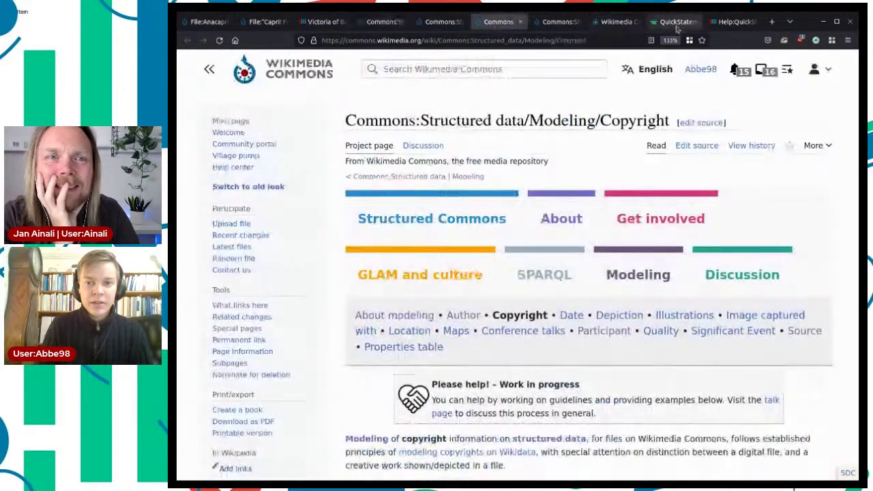
{"action": "left_click", "coordinate": [724, 23]}
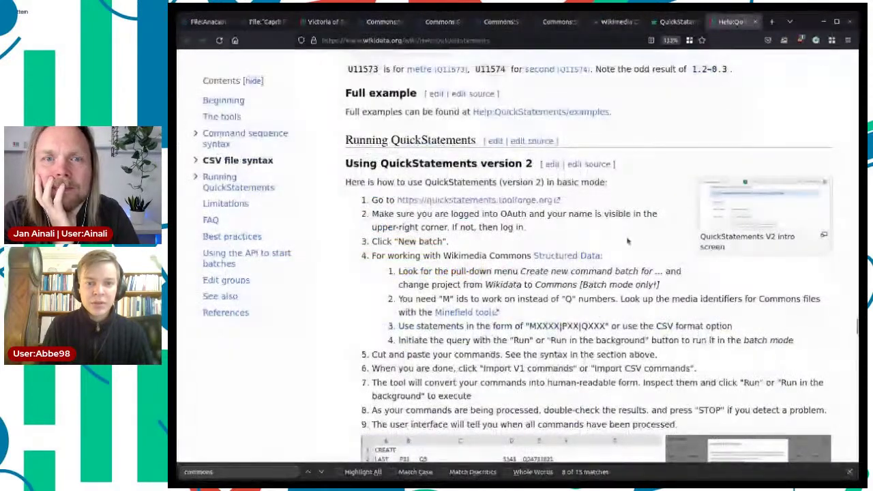
{"action": "scroll", "coordinate": [627, 240], "scroll_direction": "up", "scroll_amount": 7}
{"action": "scroll", "coordinate": [549, 299], "scroll_direction": "down", "scroll_amount": 3}
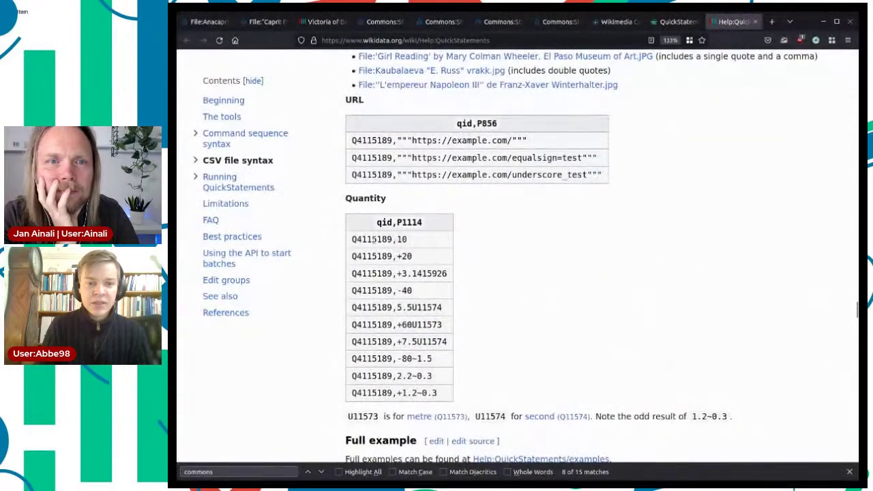
{"action": "scroll", "coordinate": [422, 243], "scroll_direction": "up", "scroll_amount": 4}
{"action": "scroll", "coordinate": [412, 321], "scroll_direction": "down", "scroll_amount": 1}
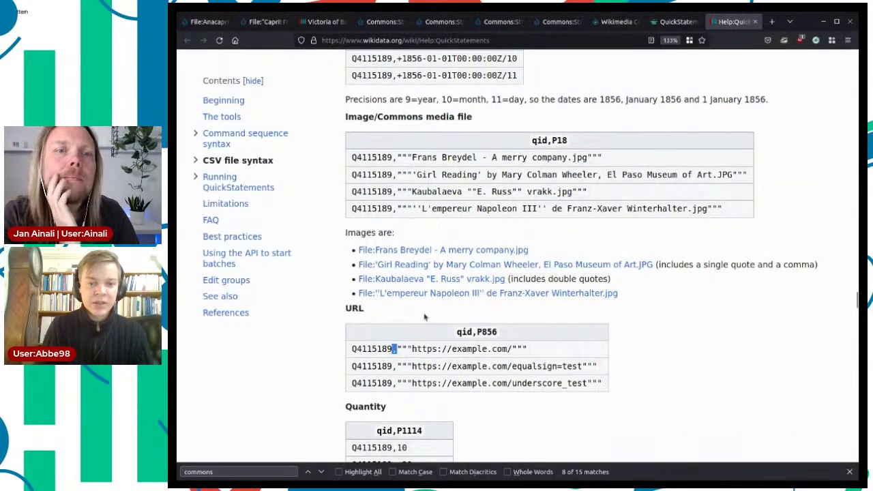
Examine how the CSV example for URLs pairs the P856 column header with its quoted value.
{"action": "double_click", "coordinate": [487, 332]}
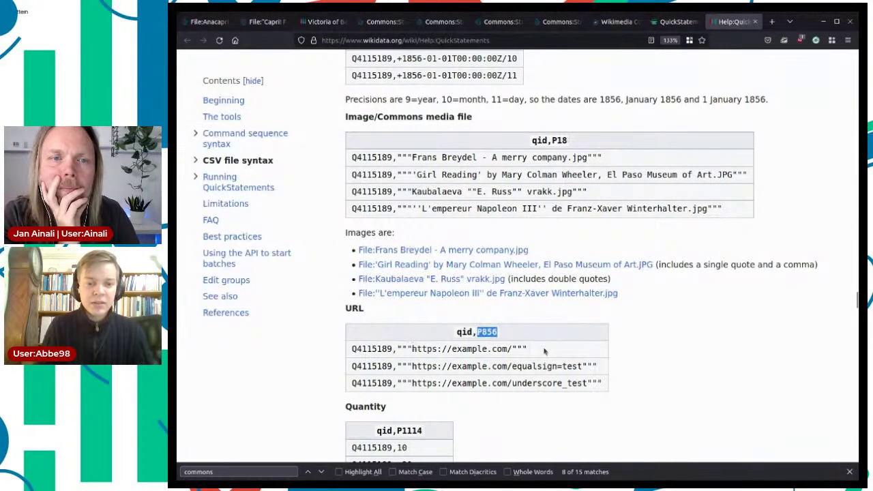
{"action": "left_click_drag", "start_coordinate": [409, 349], "coordinate": [506, 348]}
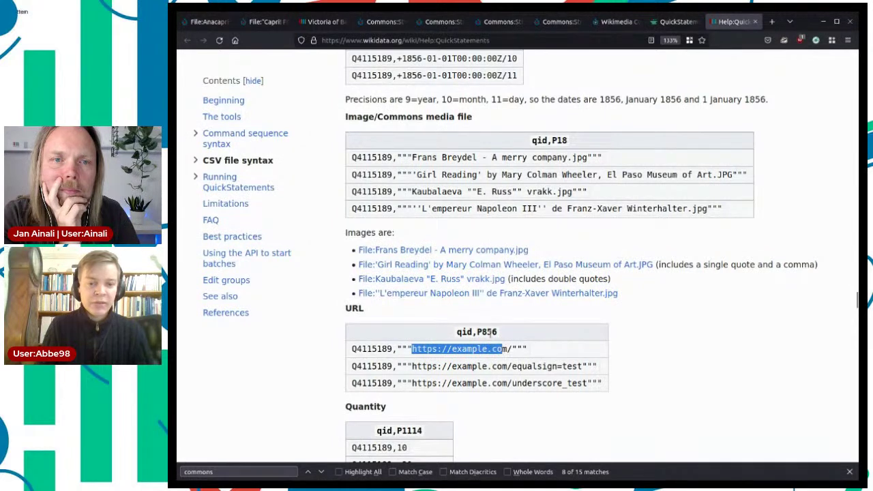
{"action": "left_click", "coordinate": [487, 327]}
{"action": "double_click", "coordinate": [487, 330]}
{"action": "left_click", "coordinate": [555, 333]}
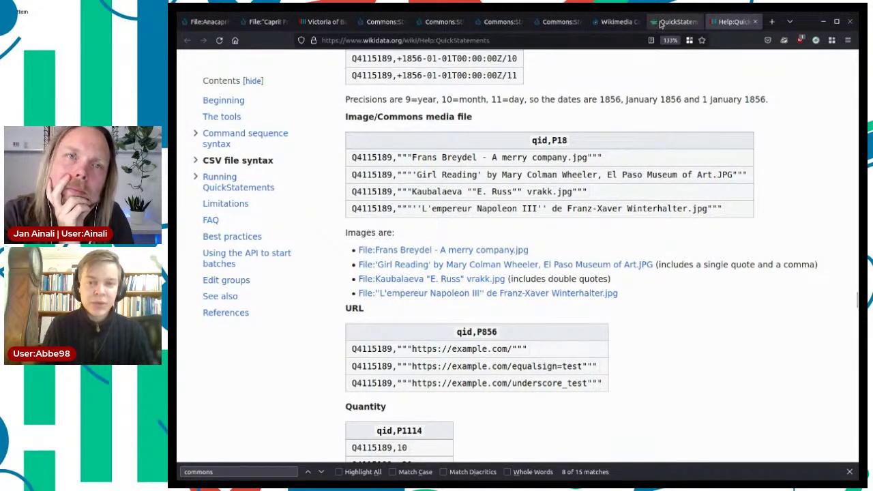
Switch to the Commons Query Service and replace the ?file variable in the SELECT line with ?qid.
{"action": "left_click", "coordinate": [612, 24]}
{"action": "left_click", "coordinate": [559, 24]}
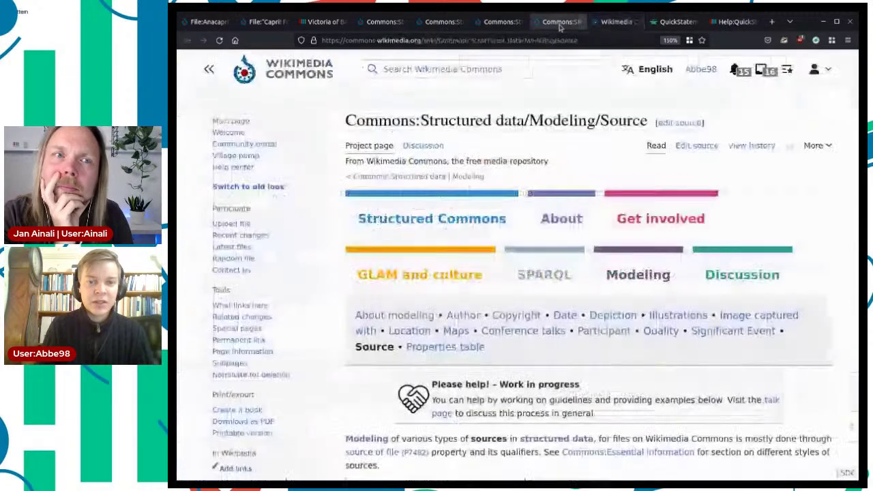
{"action": "left_click", "coordinate": [612, 22]}
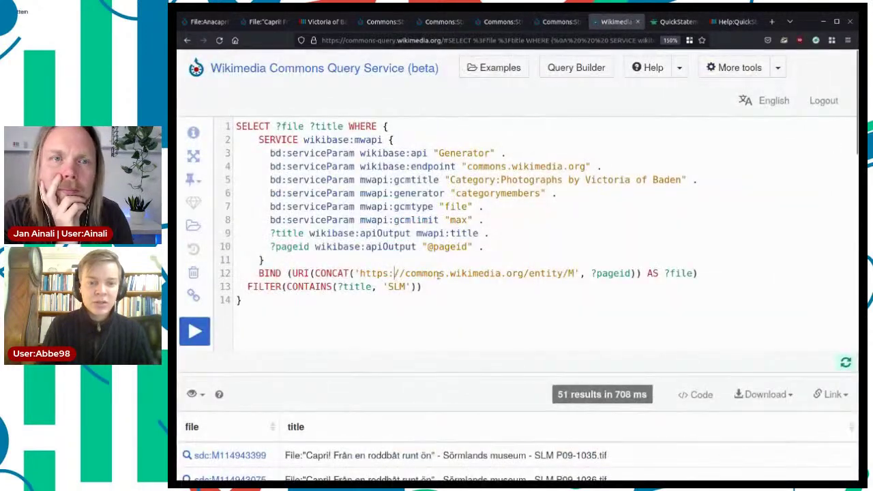
{"action": "scroll", "coordinate": [437, 273], "scroll_direction": "down", "scroll_amount": 2}
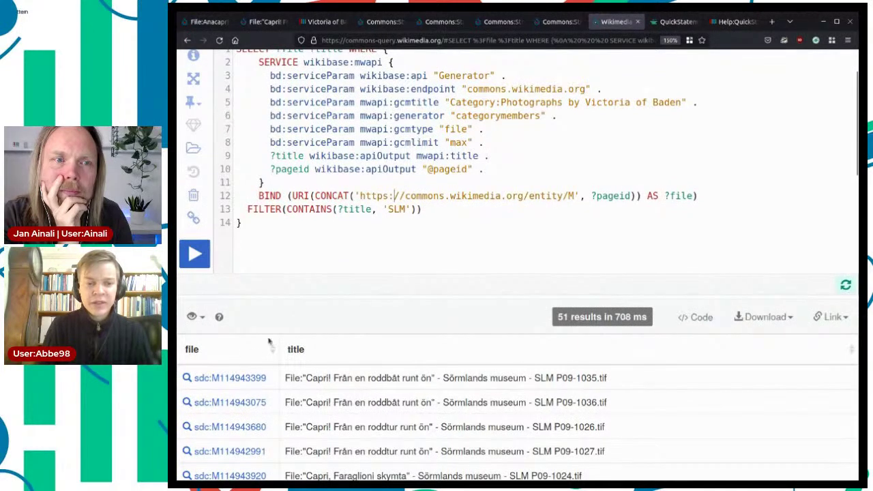
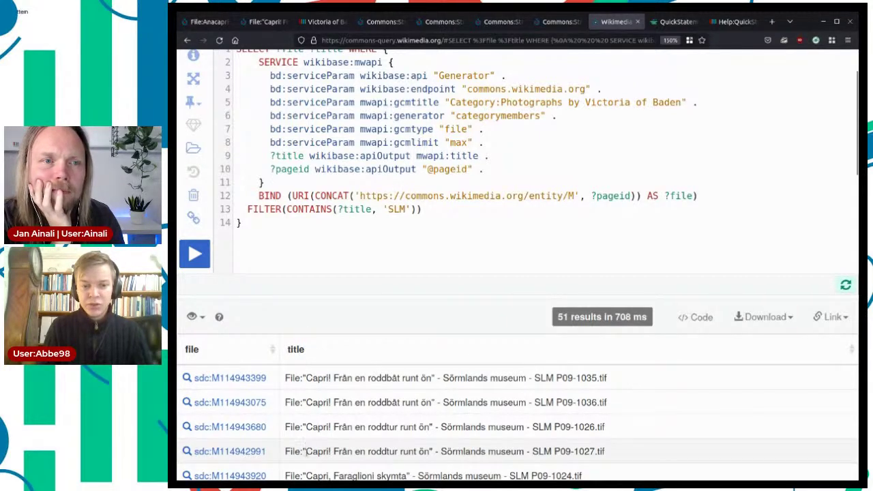
{"action": "scroll", "coordinate": [441, 216], "scroll_direction": "up", "scroll_amount": 2}
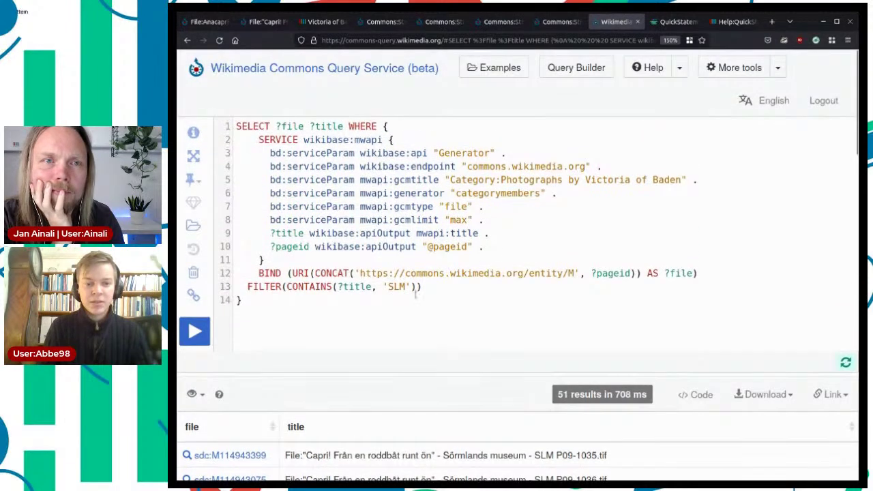
{"action": "double_click", "coordinate": [286, 126]}
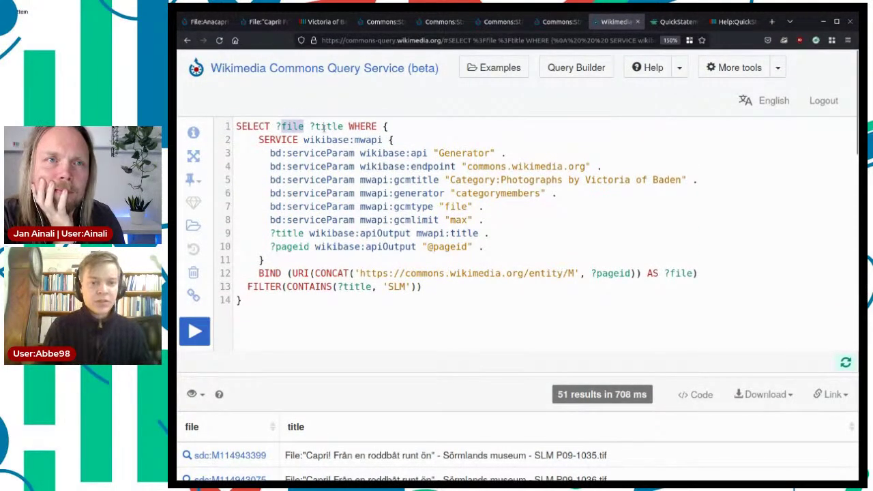
{"action": "type", "text": "qid"}
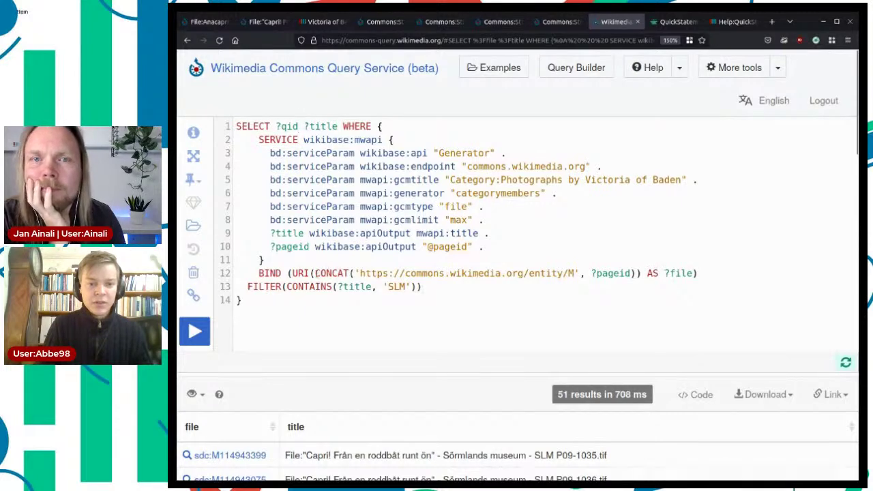
{"action": "left_click_drag", "start_coordinate": [315, 273], "coordinate": [259, 273]}
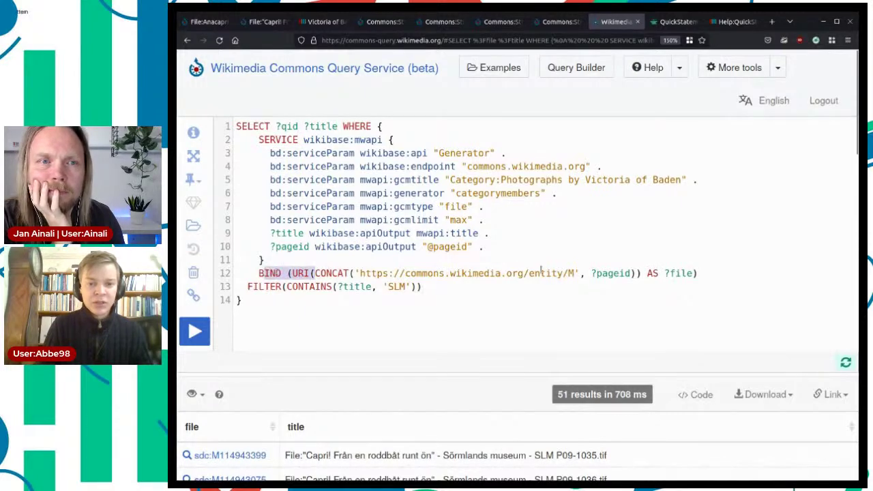
{"action": "left_click", "coordinate": [580, 273]}
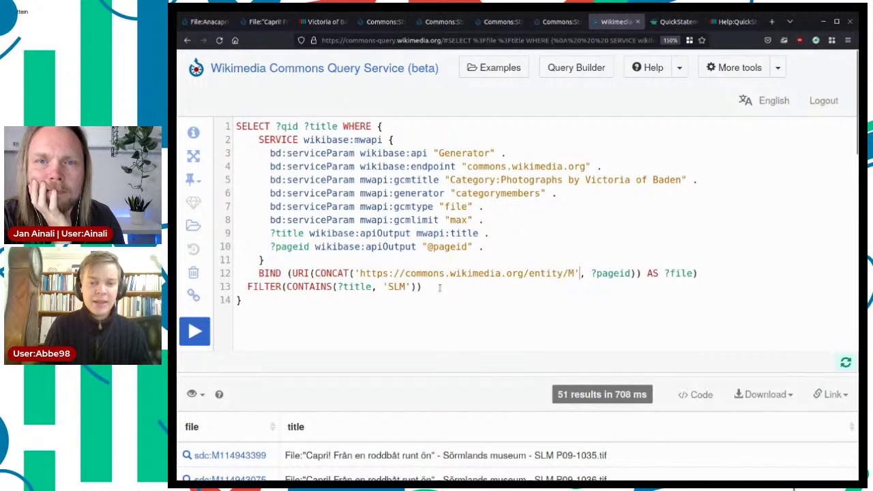
{"action": "left_click_drag", "start_coordinate": [591, 273], "coordinate": [287, 272]}
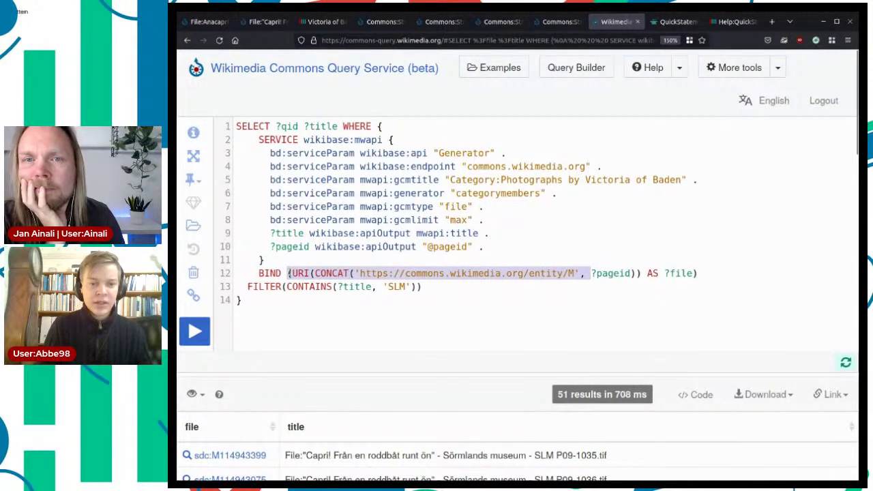
{"action": "key", "text": "BackSpace"}
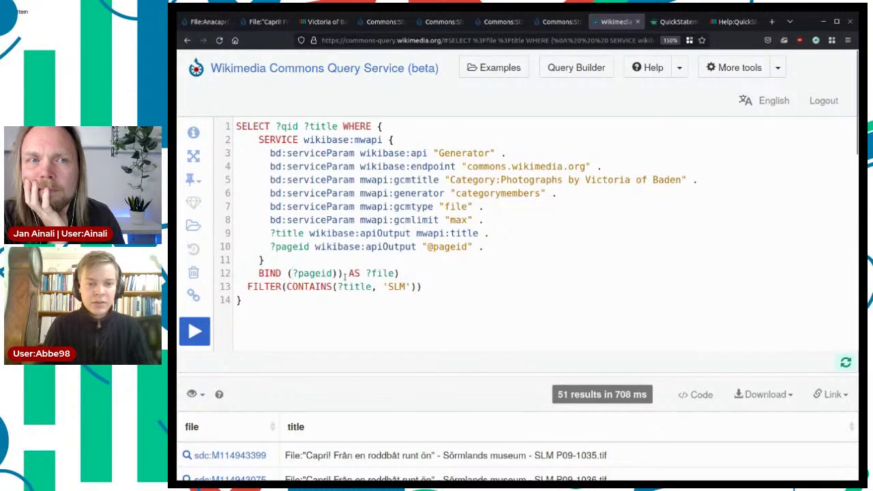
{"action": "left_click", "coordinate": [344, 272]}
{"action": "key", "text": "BackSpace"}
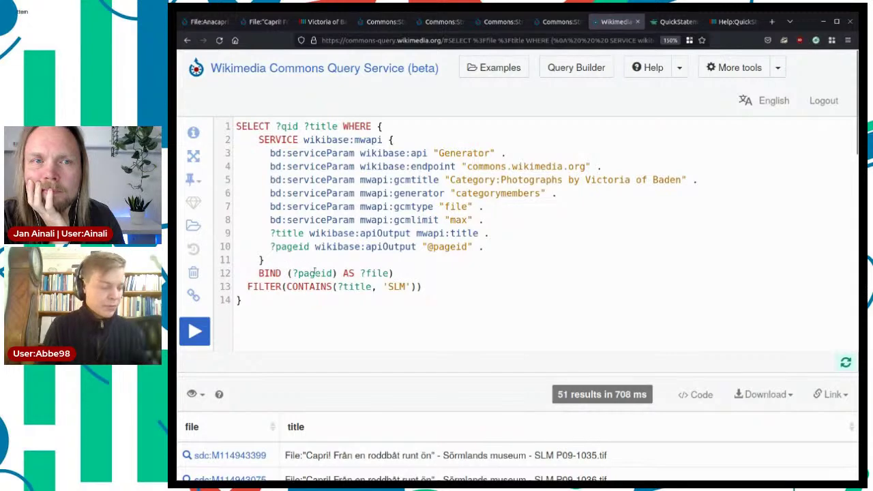
{"action": "key", "text": "ctrl+z"}
{"action": "key", "text": "ctrl+z"}
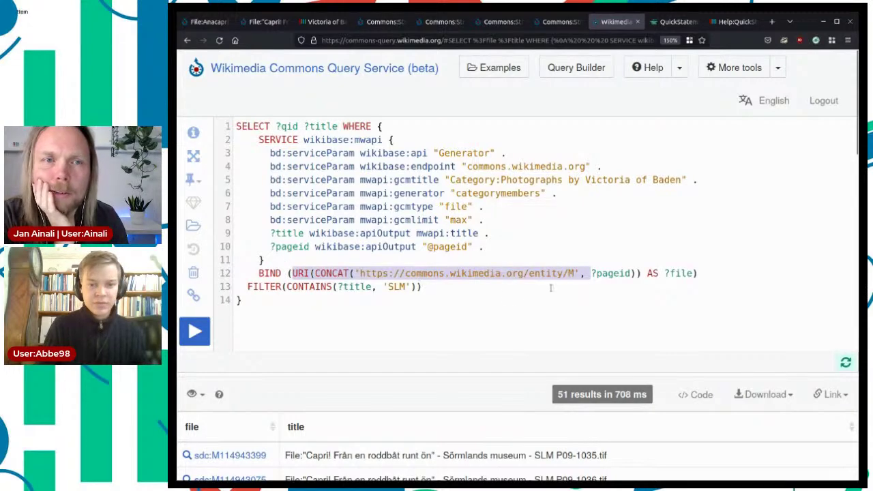
Strip the entity URL and the URI() wrapper from the BIND line, leaving CONCAT('M', ?pageid).
{"action": "left_click", "coordinate": [531, 274]}
{"action": "left_click_drag", "start_coordinate": [566, 273], "coordinate": [360, 274]}
{"action": "key", "text": "BackSpace"}
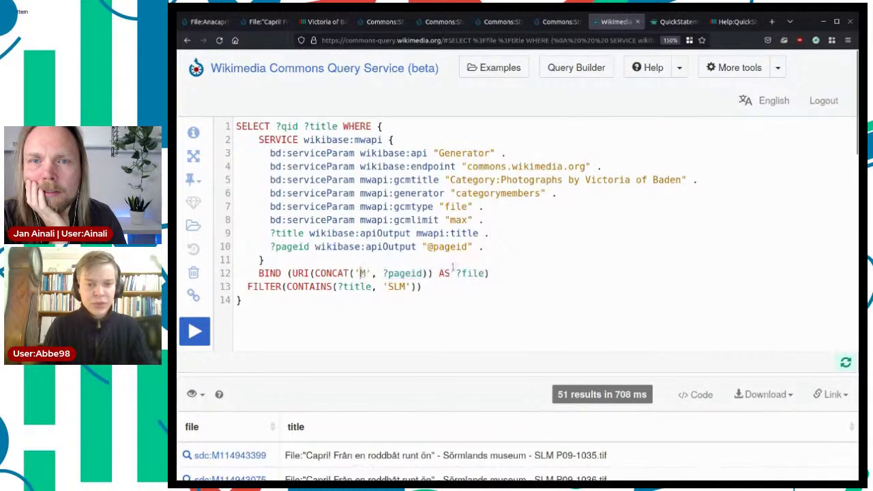
{"action": "left_click_drag", "start_coordinate": [312, 272], "coordinate": [295, 272]}
{"action": "key", "text": "BackSpace"}
{"action": "key", "text": "Delete"}
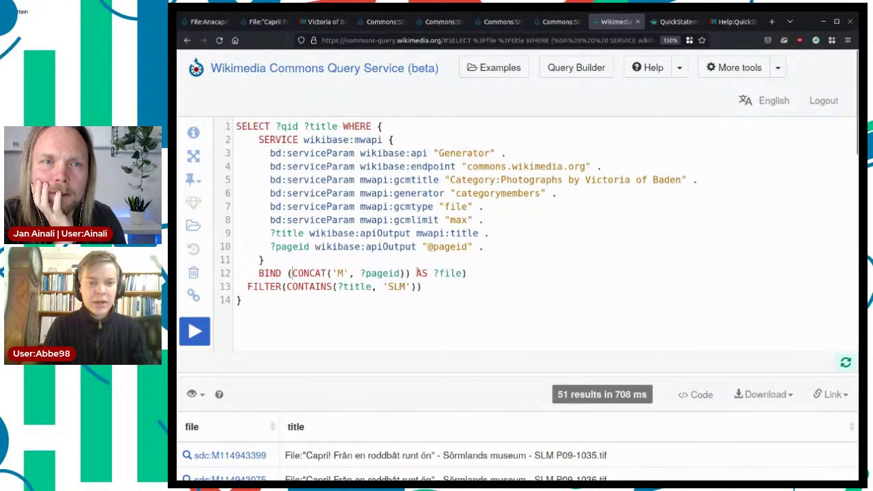
{"action": "left_click", "coordinate": [409, 274]}
{"action": "key", "text": "BackSpace"}
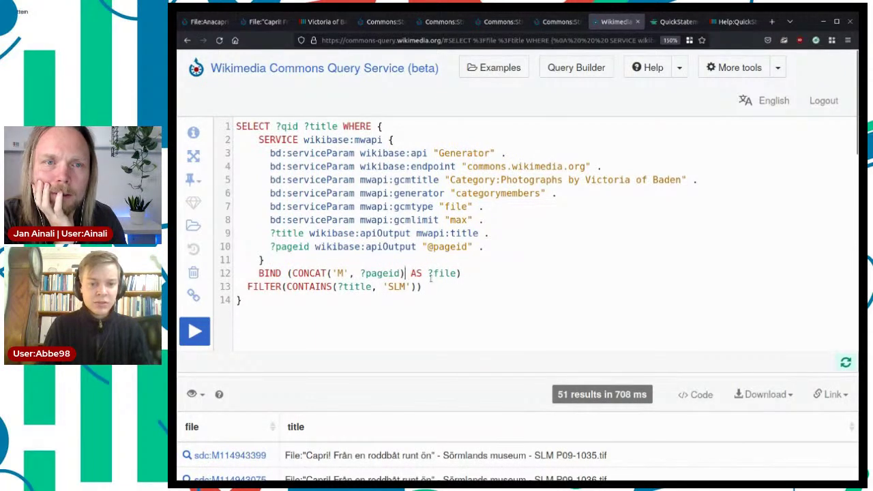
Rename the variable bound by the CONCAT expression to ?qid, run the query and check the result columns.
{"action": "double_click", "coordinate": [443, 272]}
{"action": "type", "text": "qid"}
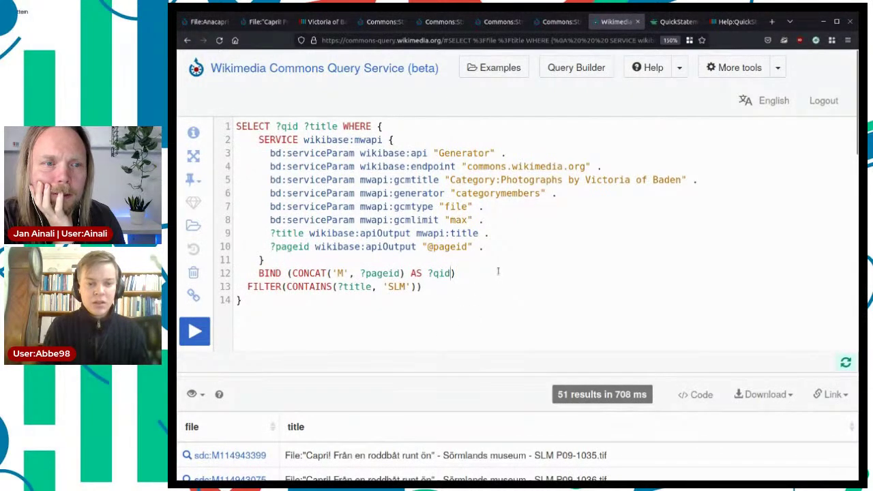
{"action": "scroll", "coordinate": [497, 271], "scroll_direction": "down", "scroll_amount": 2}
{"action": "left_click", "coordinate": [194, 253]}
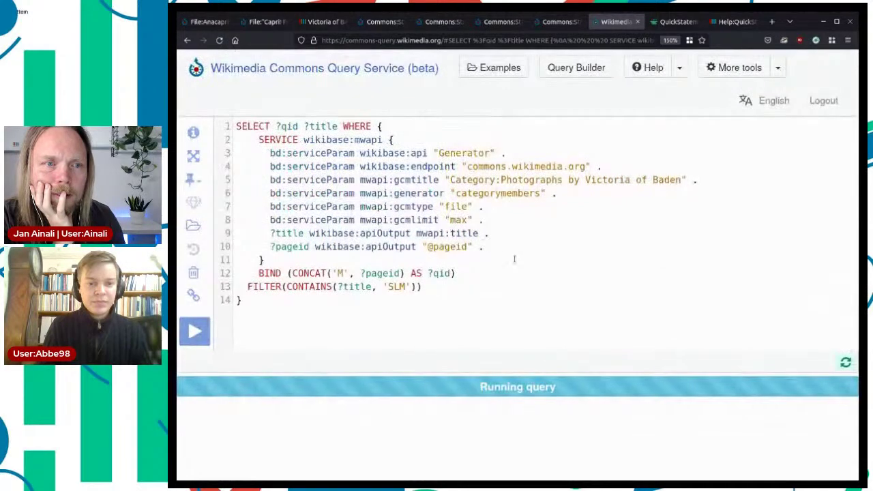
{"action": "scroll", "coordinate": [240, 390], "scroll_direction": "down", "scroll_amount": 2}
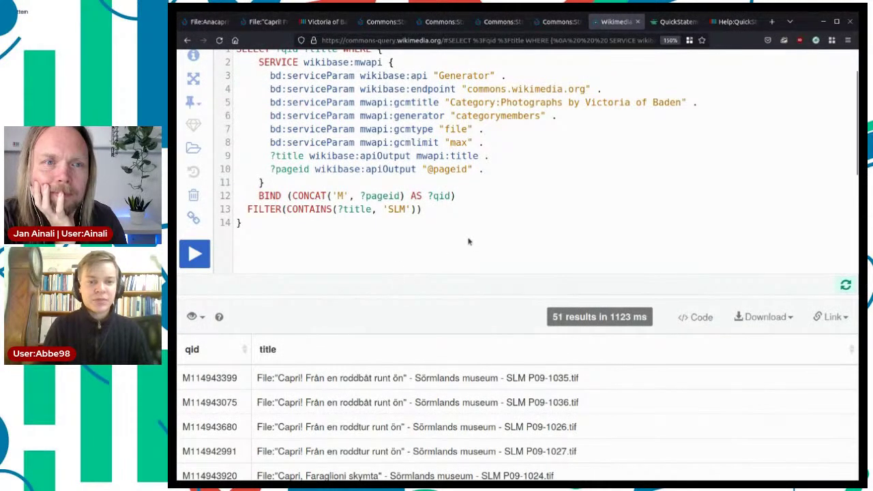
{"action": "scroll", "coordinate": [469, 241], "scroll_direction": "up", "scroll_amount": 2}
{"action": "scroll", "coordinate": [486, 258], "scroll_direction": "down", "scroll_amount": 2}
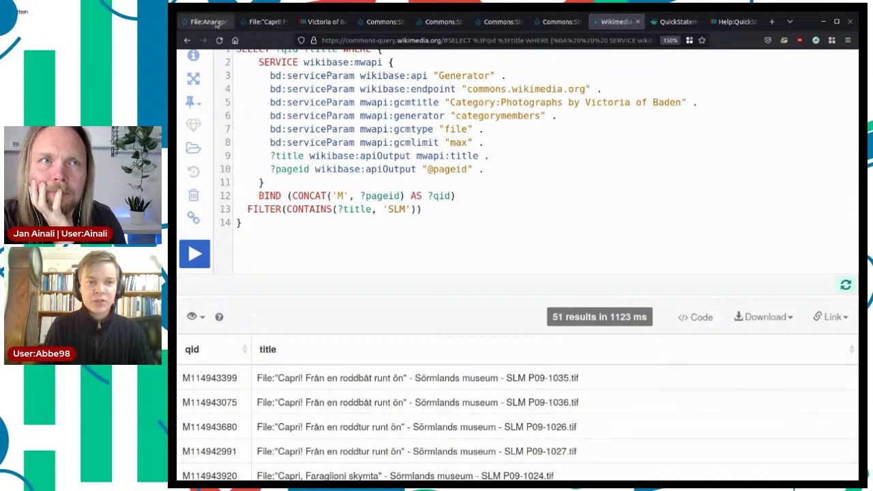
Examine the Commons structured data modeling page on authors for the property that states a photograph's creator.
{"action": "left_click", "coordinate": [553, 27]}
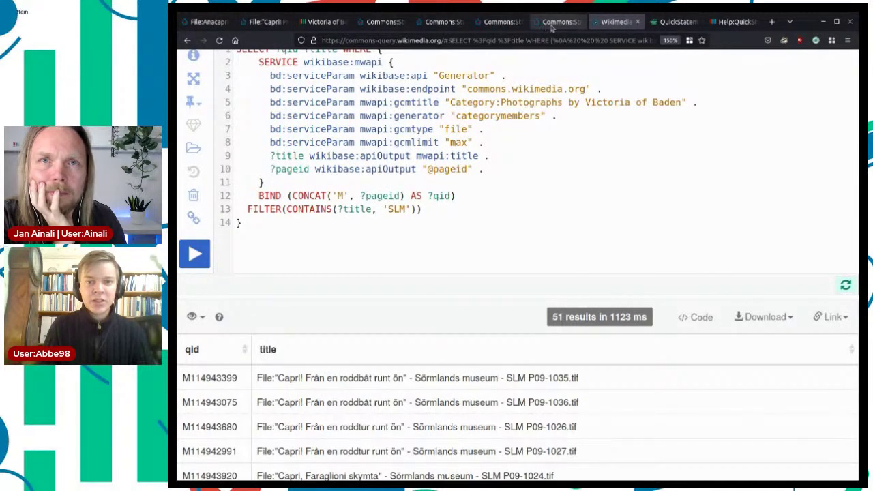
{"action": "left_click", "coordinate": [508, 27]}
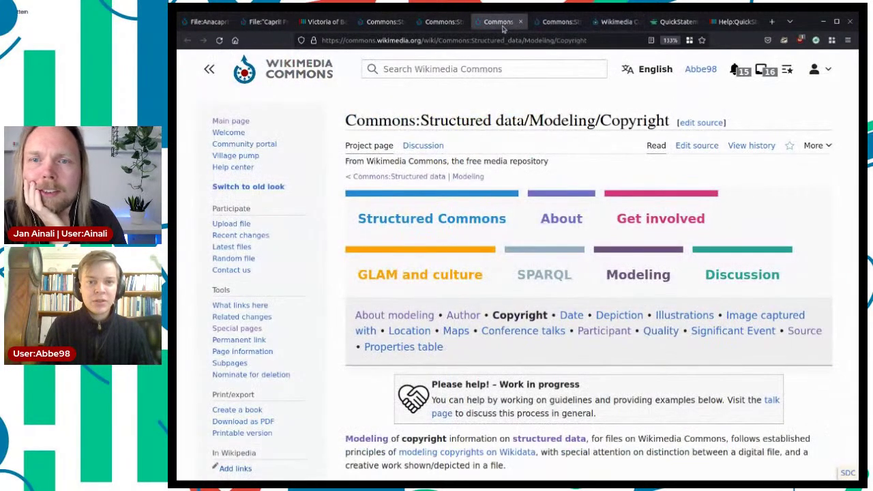
{"action": "left_click", "coordinate": [420, 26]}
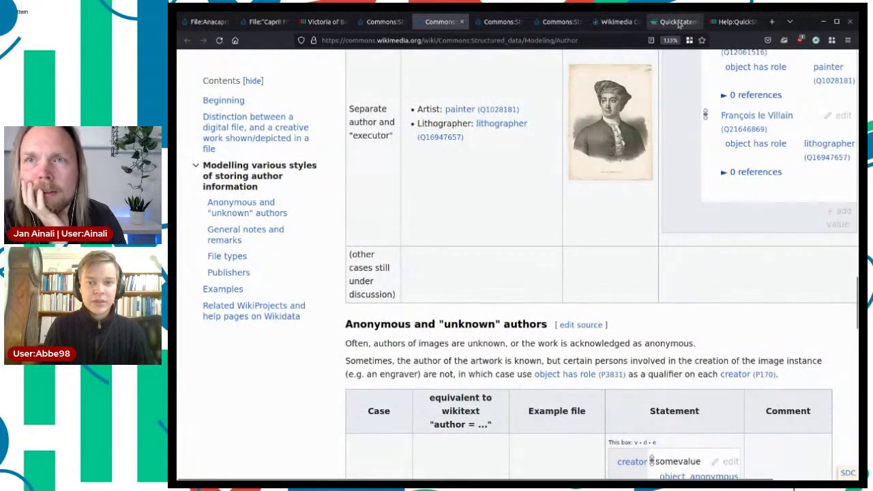
{"action": "scroll", "coordinate": [555, 230], "scroll_direction": "up", "scroll_amount": 2}
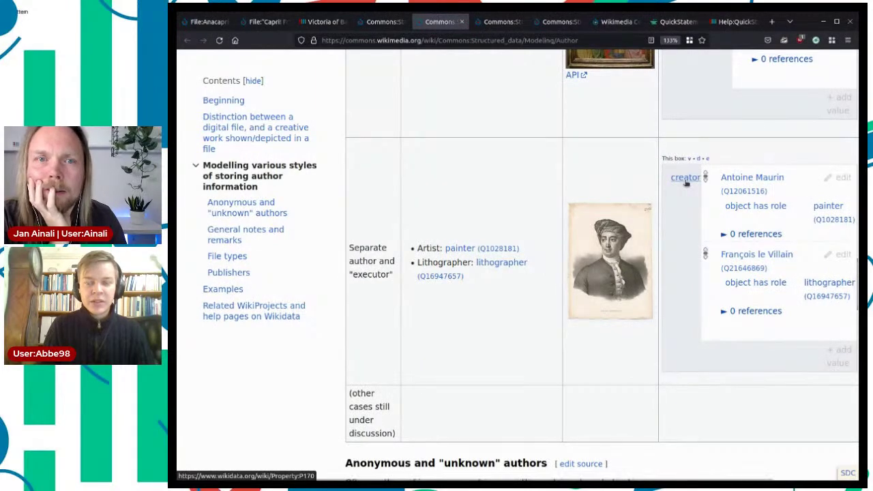
{"action": "scroll", "coordinate": [581, 232], "scroll_direction": "up", "scroll_amount": 10}
{"action": "scroll", "coordinate": [576, 218], "scroll_direction": "up", "scroll_amount": 8}
{"action": "scroll", "coordinate": [634, 178], "scroll_direction": "down", "scroll_amount": 6}
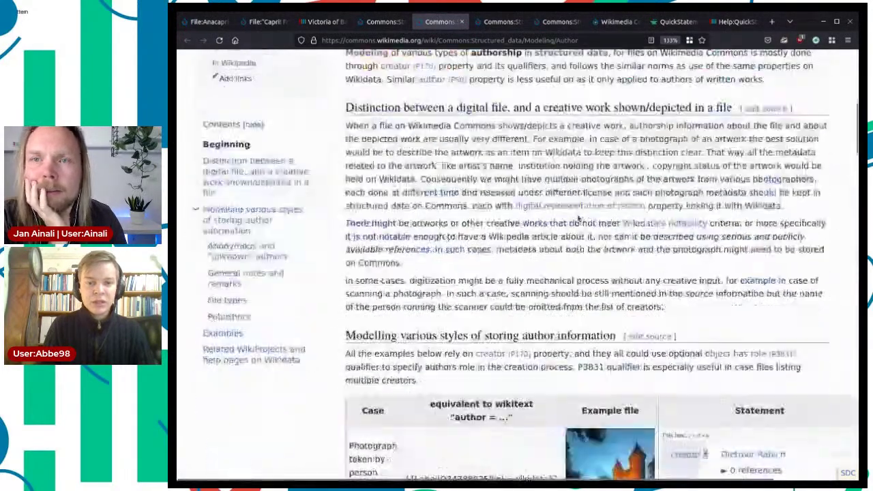
{"action": "scroll", "coordinate": [631, 180], "scroll_direction": "down", "scroll_amount": 2}
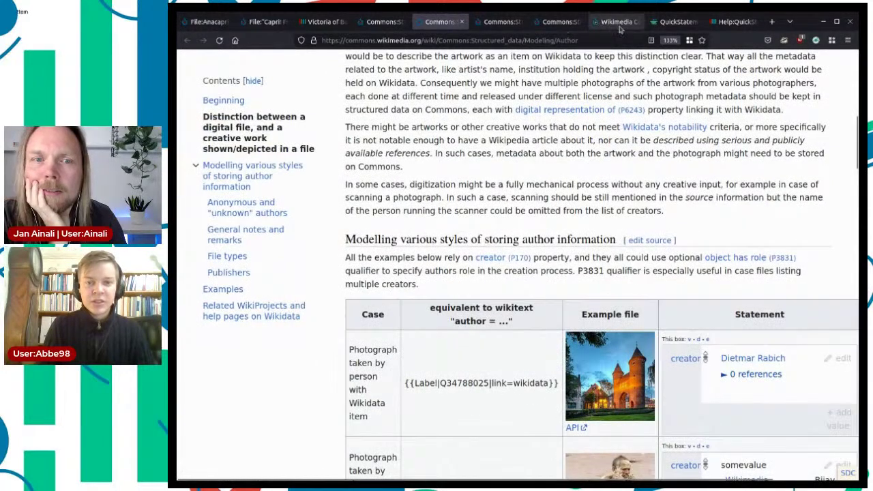
{"action": "left_click", "coordinate": [669, 21]}
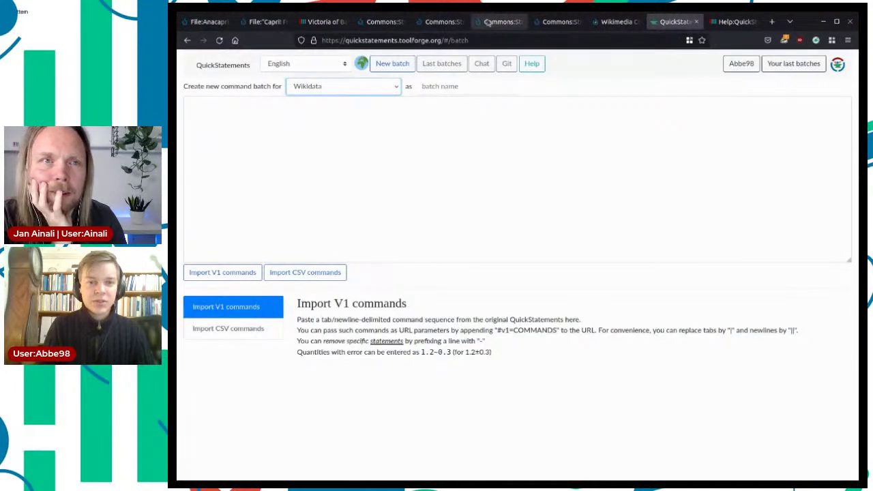
{"action": "left_click", "coordinate": [380, 22]}
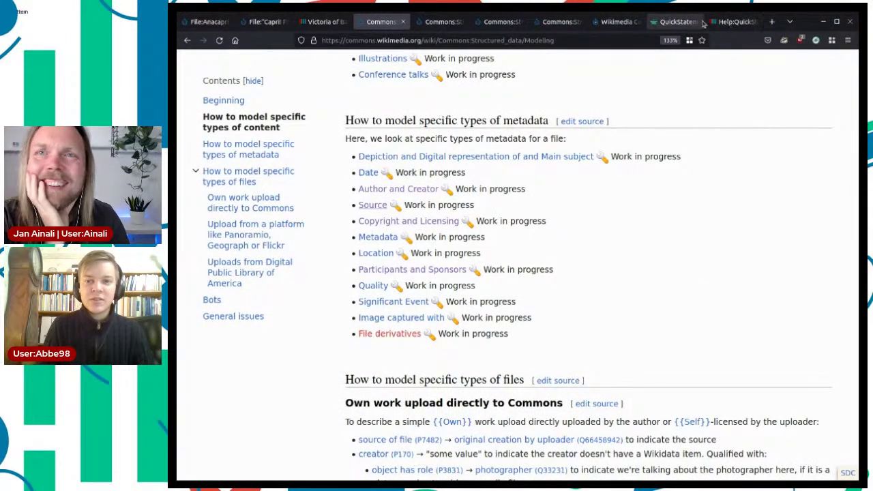
Return to the Commons Query Service and insert a BIND line above the FILTER containing the value 'Q57648'.
{"action": "left_click", "coordinate": [620, 28]}
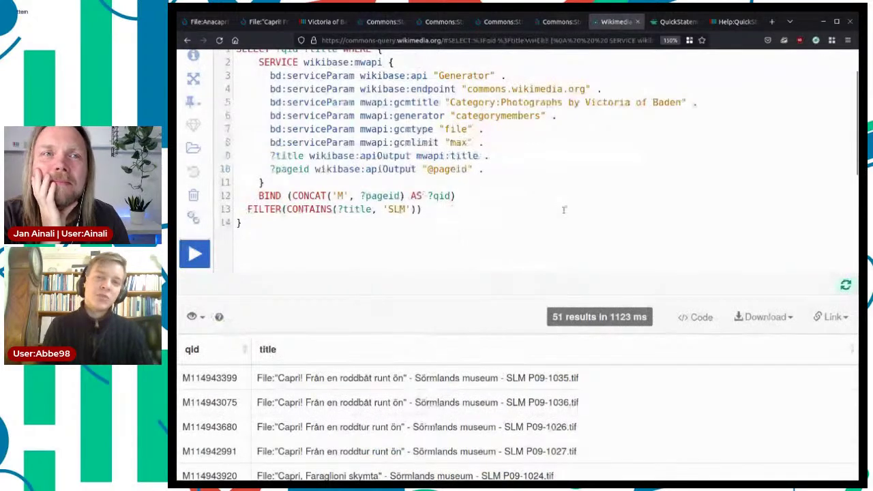
{"action": "scroll", "coordinate": [563, 210], "scroll_direction": "up", "scroll_amount": 2}
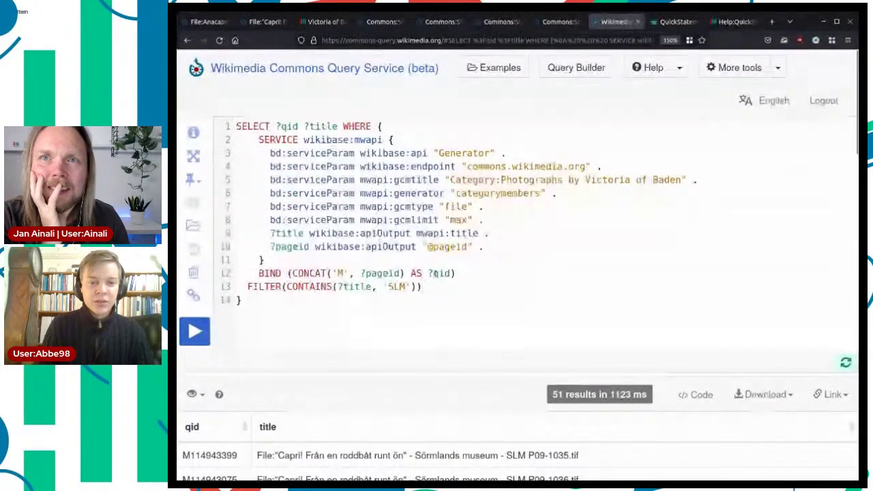
{"action": "left_click", "coordinate": [543, 269]}
{"action": "key", "text": "Return"}
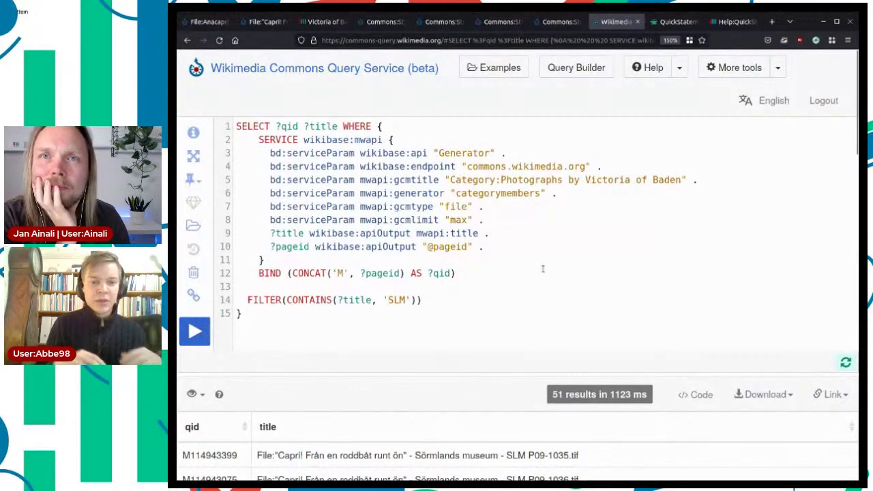
{"action": "type", "text": "BIN"}
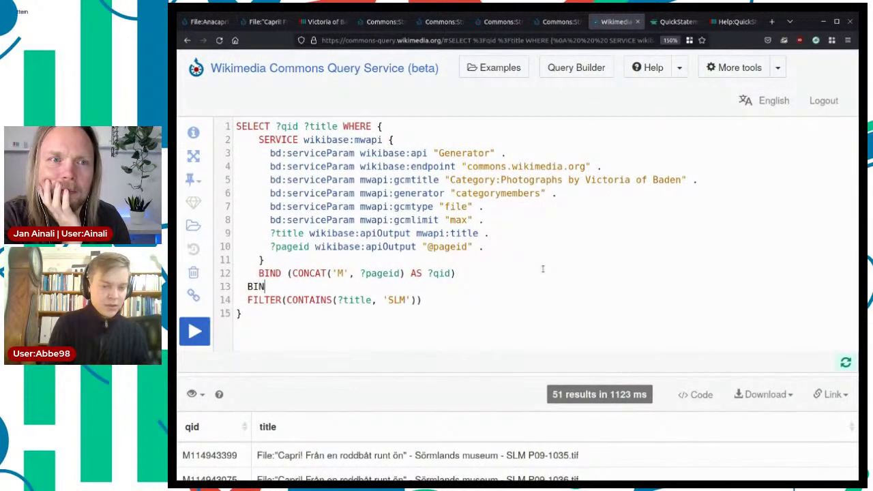
{"action": "type", "text": "D()"}
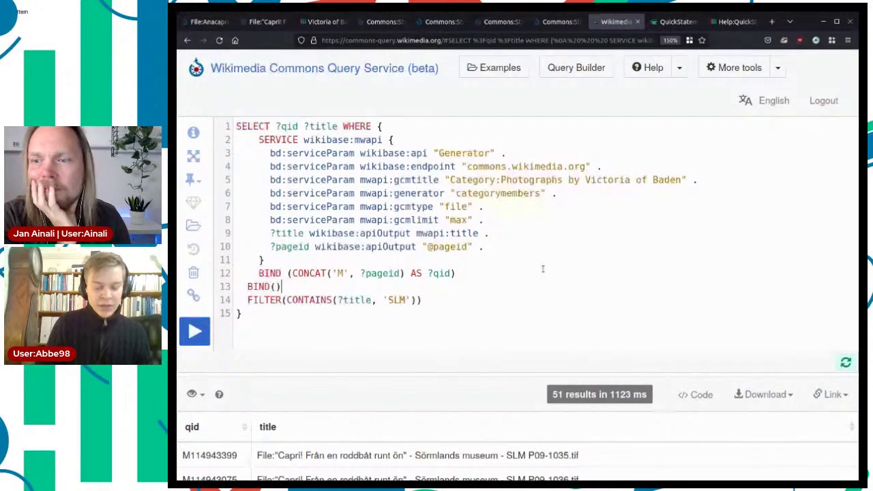
{"action": "type", "text": "'"}
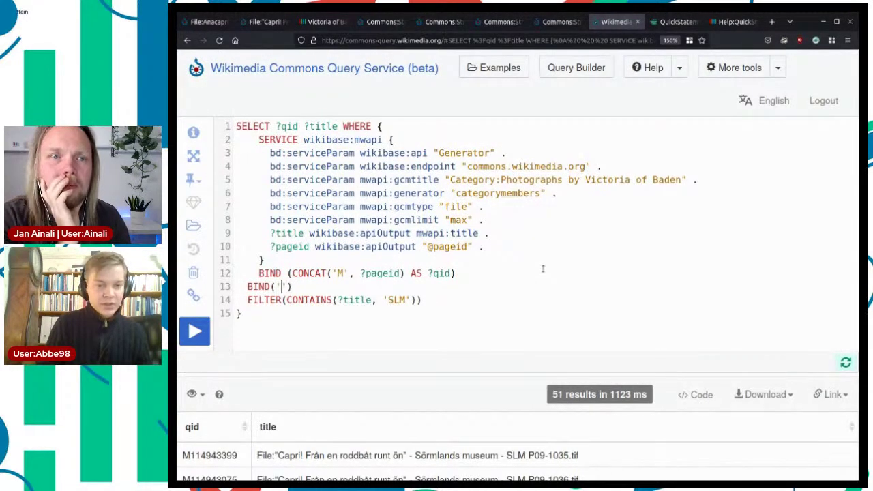
{"action": "key", "text": "BackSpace"}
{"action": "key", "text": "BackSpace"}
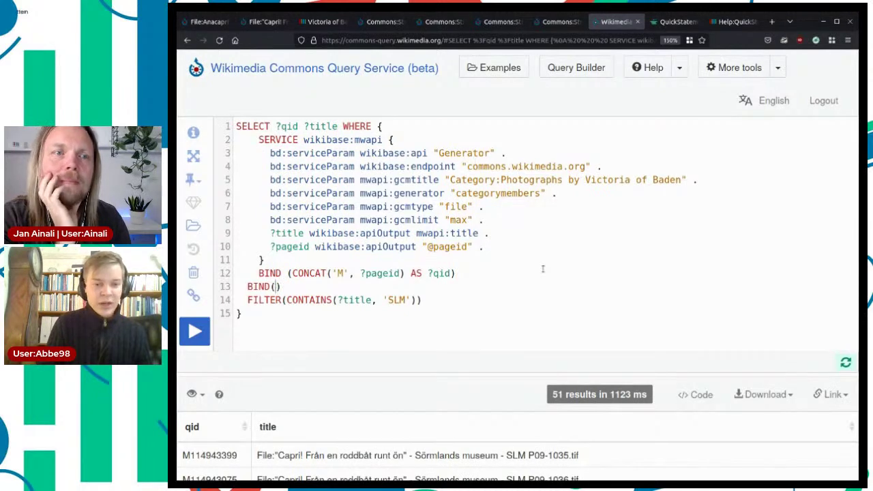
{"action": "type", "text": "''"}
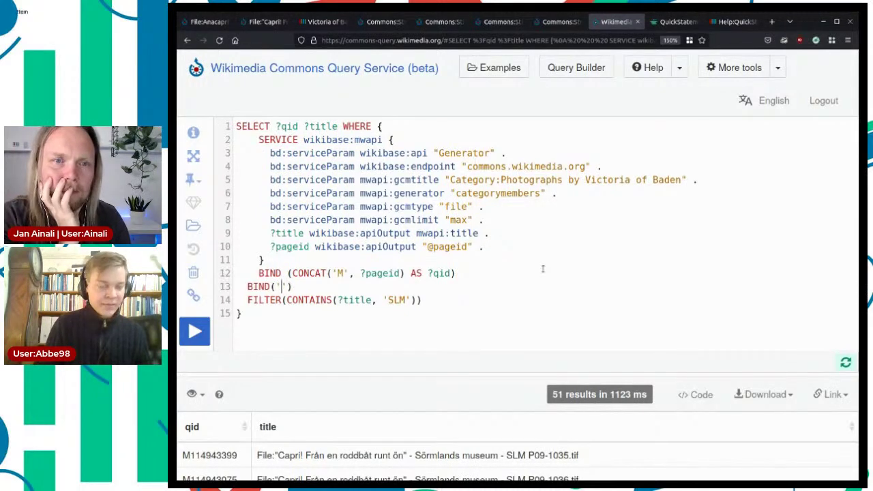
{"action": "type", "text": "Q57648"}
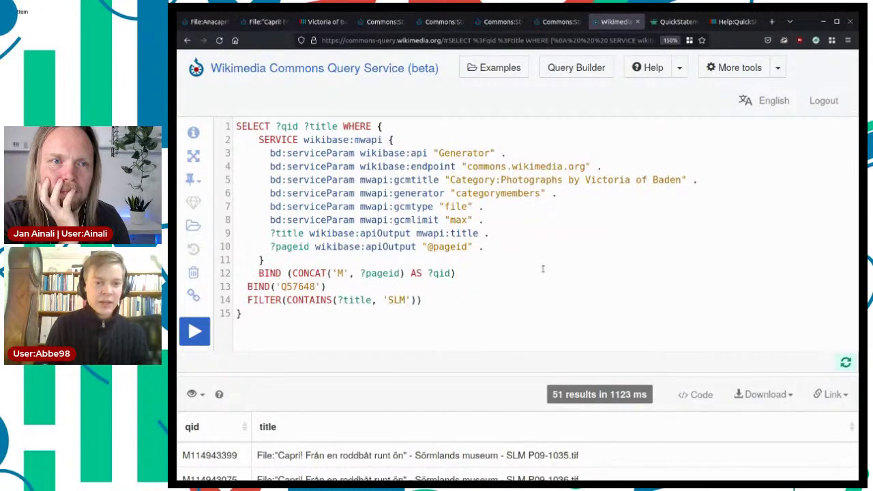
Complete the new BIND expression by assigning the 'Q57648' value to the variable ?P170.
{"action": "type", "text": " AS ?"}
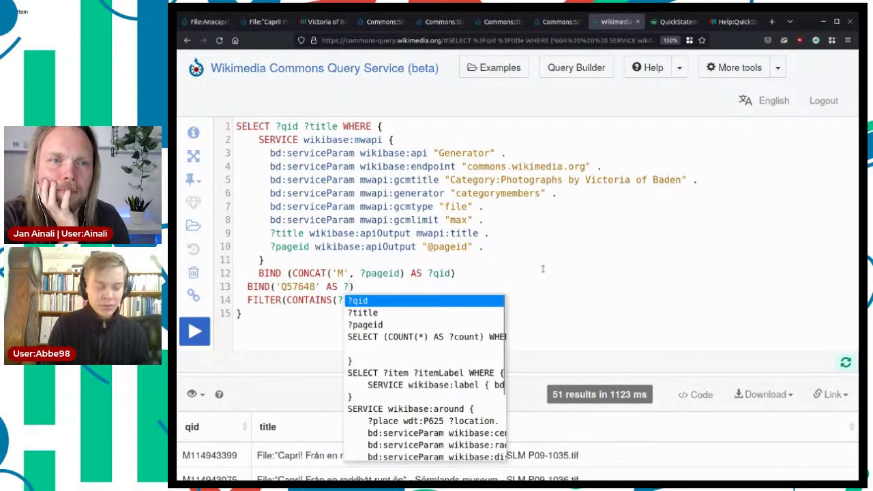
{"action": "type", "text": "P"}
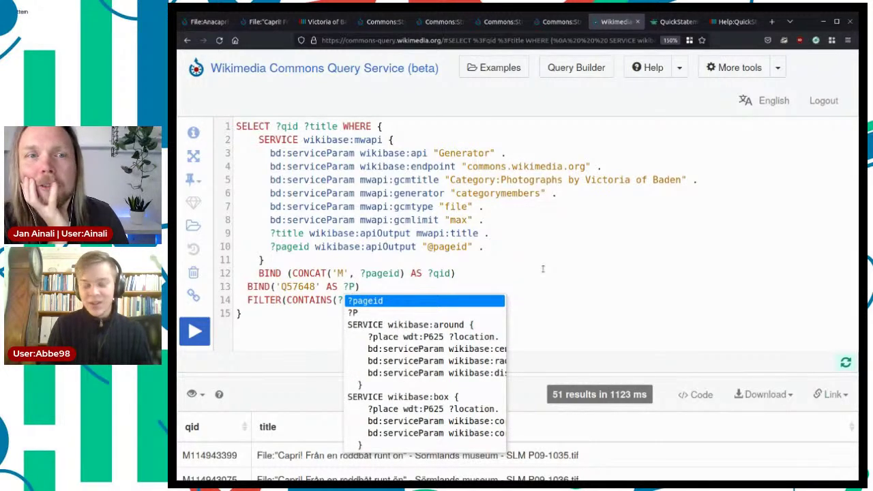
{"action": "key", "text": "Escape"}
{"action": "type", "text": "17"}
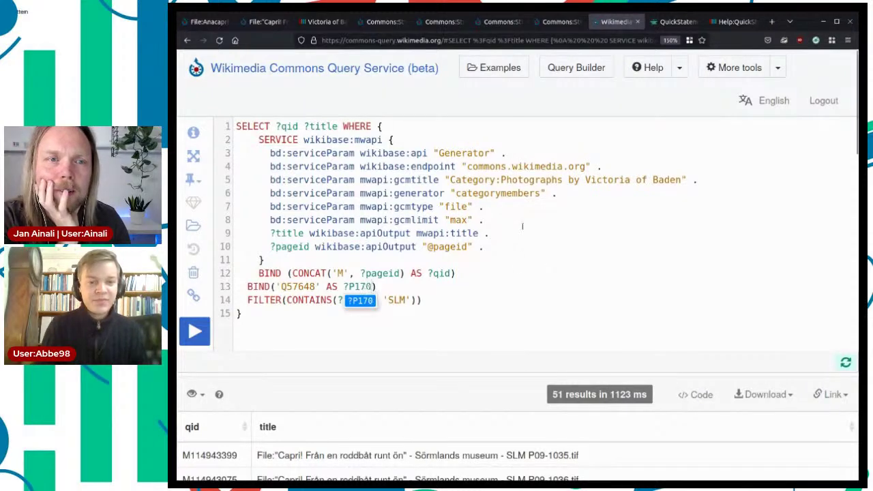
{"action": "type", "text": "0"}
{"action": "key", "text": "Down"}
{"action": "key", "text": "Down"}
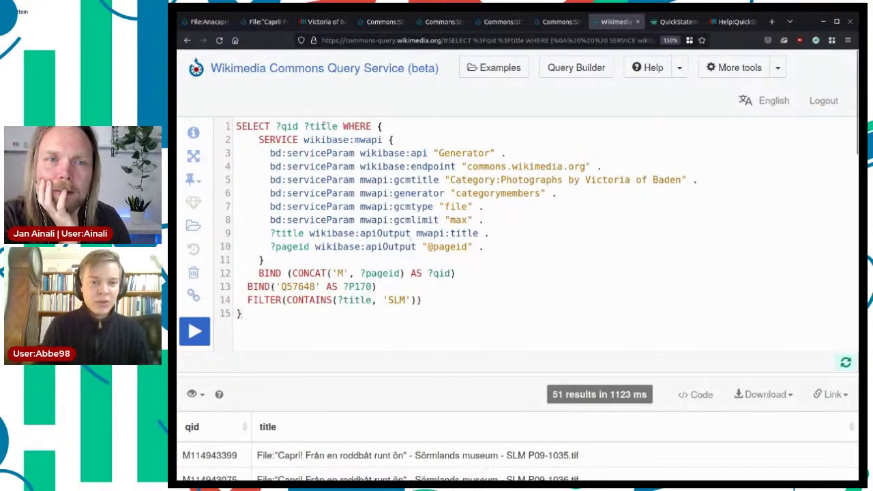
Replace ?title with ?P170 in the SELECT line, run the query and check the result columns.
{"action": "double_click", "coordinate": [323, 125]}
{"action": "type", "text": "P17"}
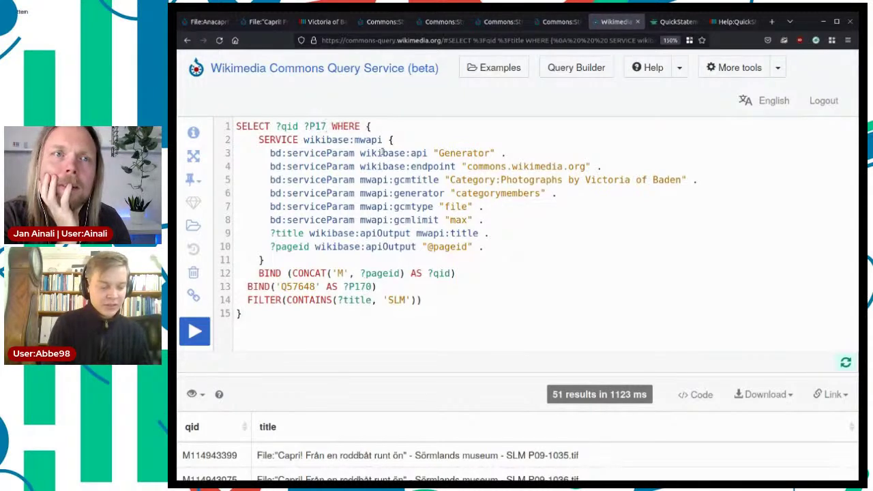
{"action": "type", "text": "0"}
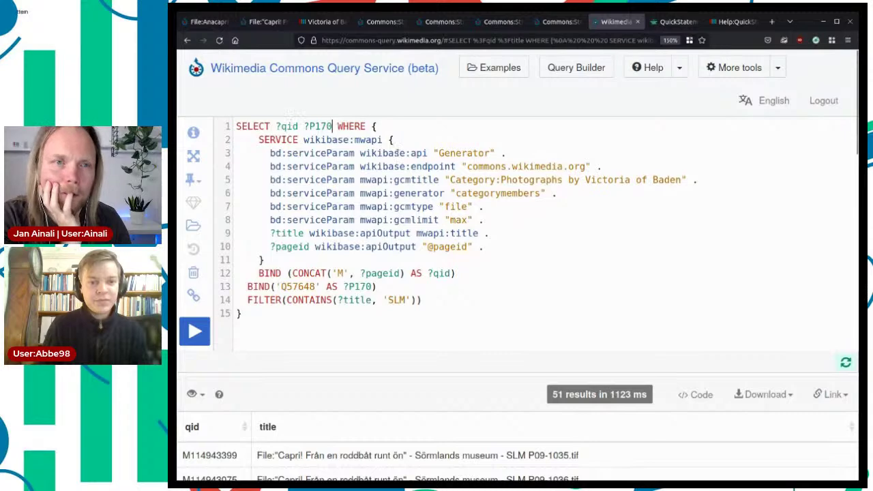
{"action": "scroll", "coordinate": [278, 268], "scroll_direction": "down", "scroll_amount": 2}
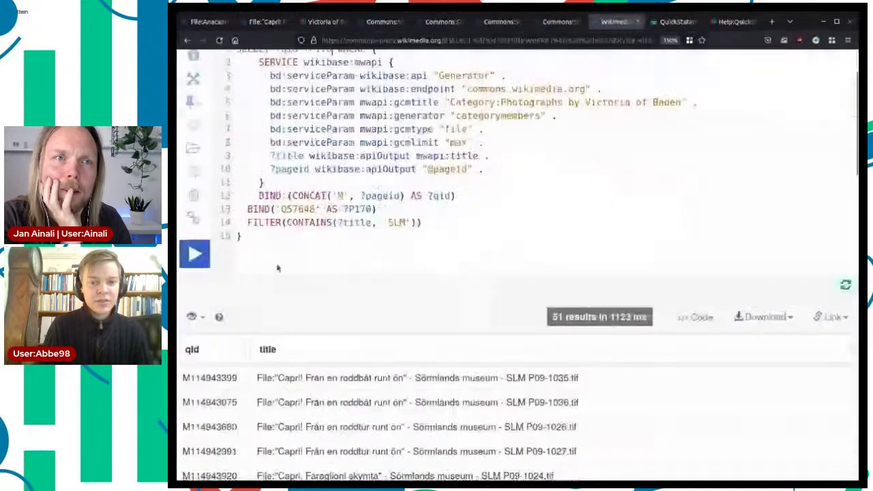
{"action": "key", "text": "ctrl+Return"}
{"action": "scroll", "coordinate": [574, 223], "scroll_direction": "down", "scroll_amount": 3}
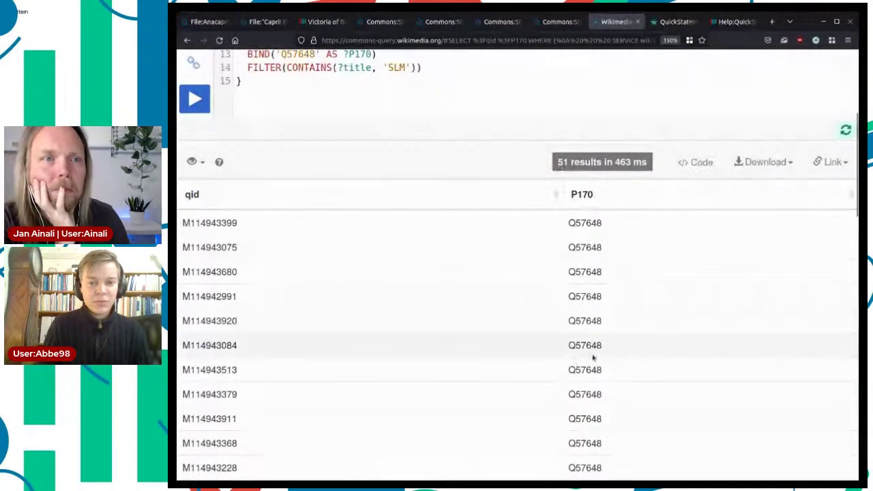
{"action": "scroll", "coordinate": [594, 357], "scroll_direction": "down", "scroll_amount": 1}
{"action": "scroll", "coordinate": [597, 376], "scroll_direction": "up", "scroll_amount": 1}
{"action": "scroll", "coordinate": [598, 374], "scroll_direction": "up", "scroll_amount": 2}
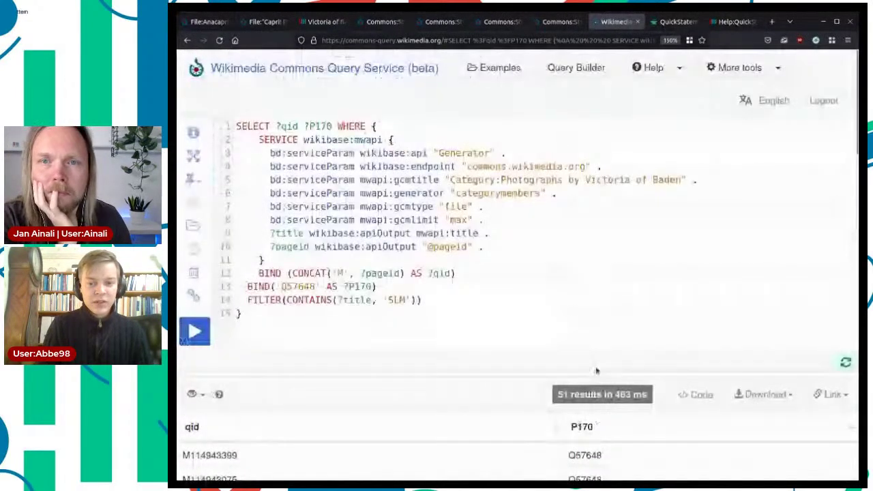
Download the query results as a CSV file.
{"action": "left_click", "coordinate": [782, 396]}
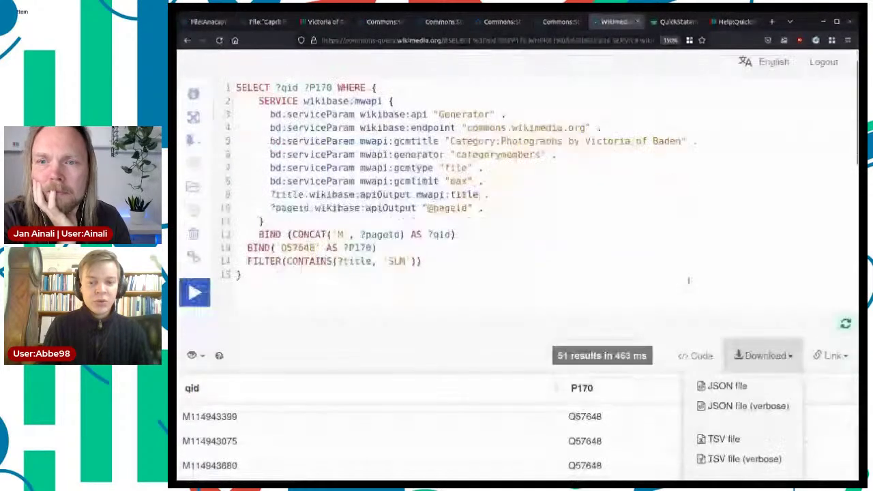
{"action": "scroll", "coordinate": [750, 382], "scroll_direction": "down", "scroll_amount": 2}
{"action": "left_click", "coordinate": [724, 375]}
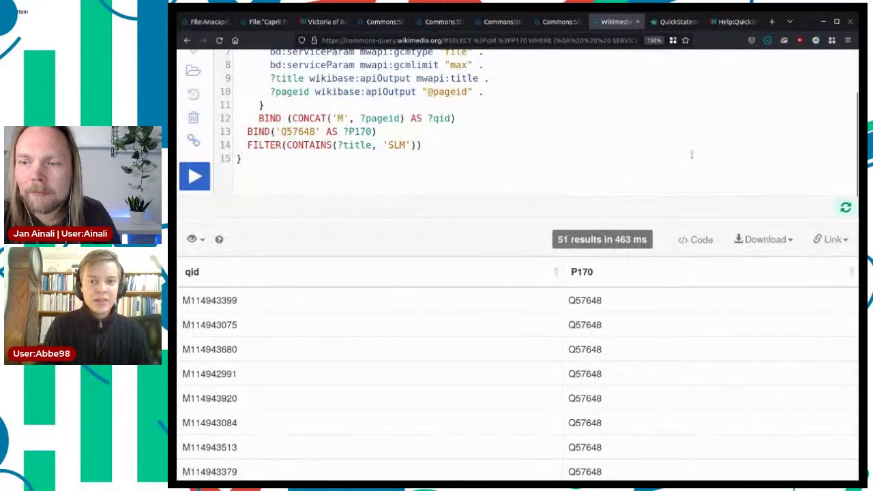
Switch to QuickStatements, paste the qid,P170 data into the new batch and import it as CSV commands for Wikidata.
{"action": "left_click", "coordinate": [675, 26]}
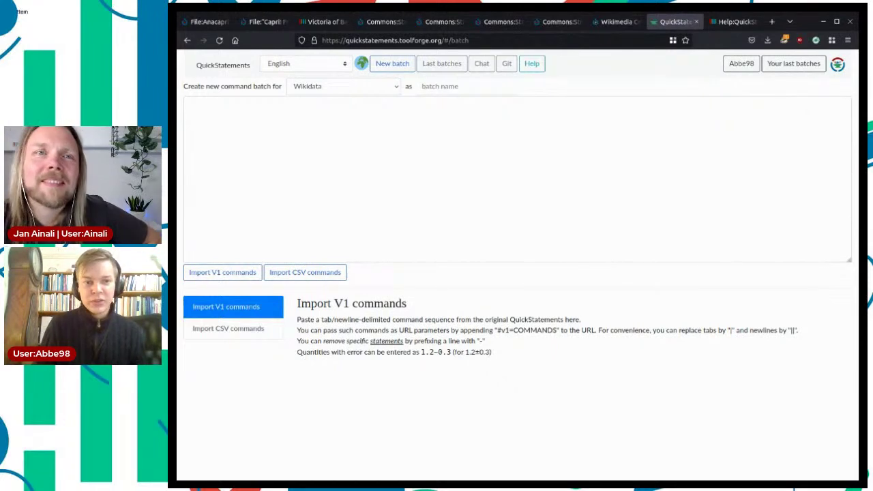
{"action": "key", "text": "ctrl+v"}
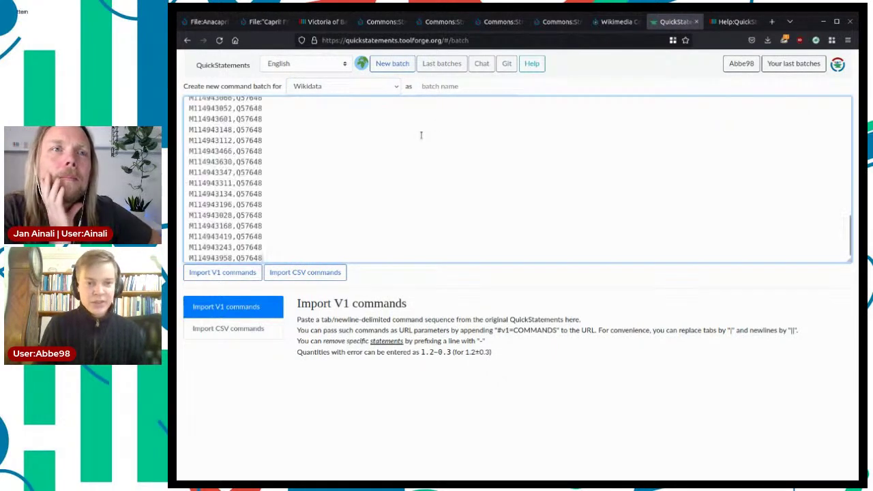
{"action": "left_click_drag", "start_coordinate": [850, 240], "coordinate": [843, 86]}
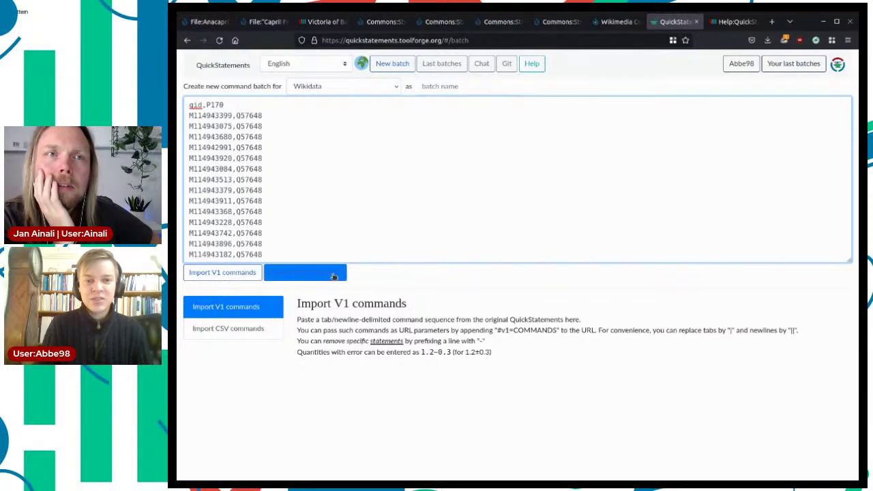
{"action": "left_click", "coordinate": [371, 92]}
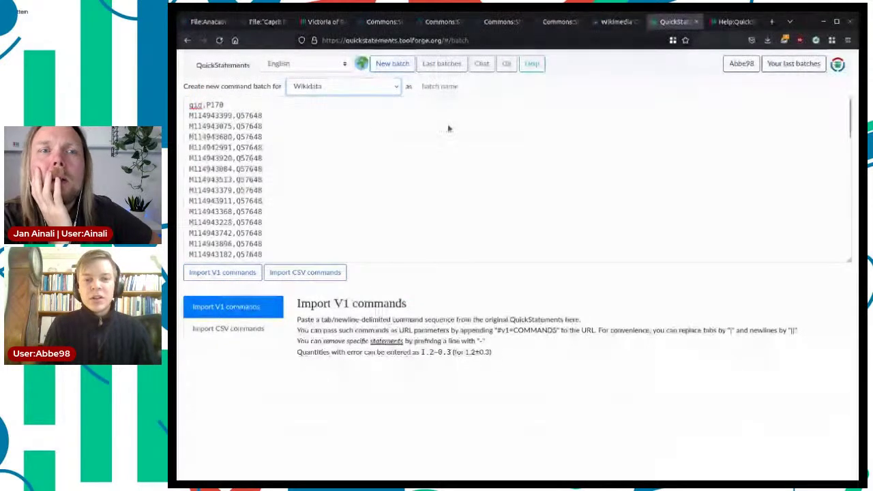
{"action": "left_click", "coordinate": [334, 273]}
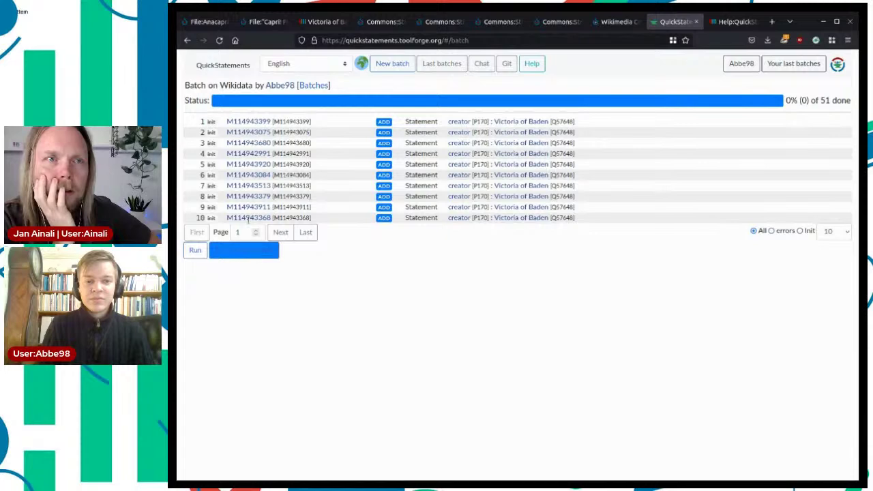
Check where the link of the first batch item, M114943399, leads and return to the batch.
{"action": "middle_click", "coordinate": [275, 127]}
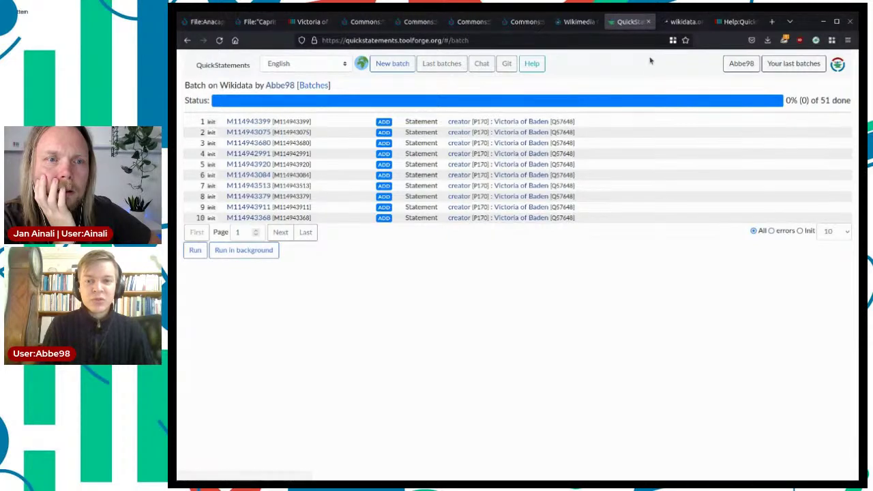
{"action": "left_click", "coordinate": [682, 21]}
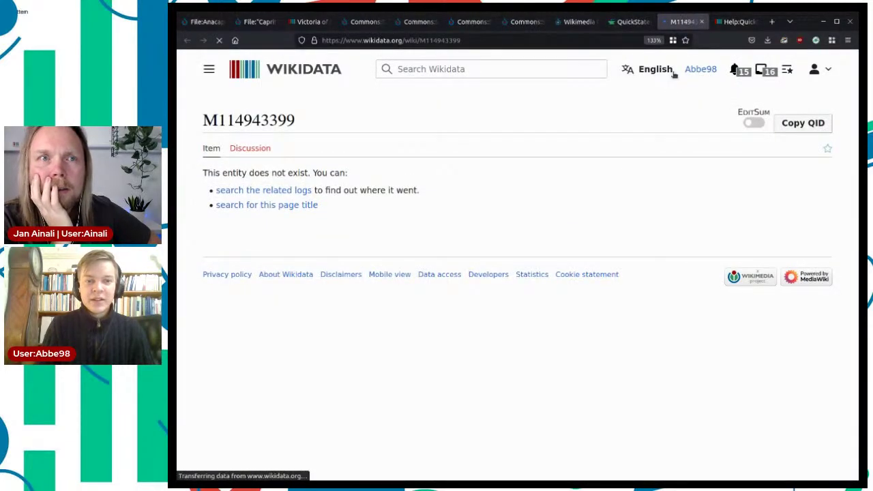
{"action": "left_click", "coordinate": [701, 21]}
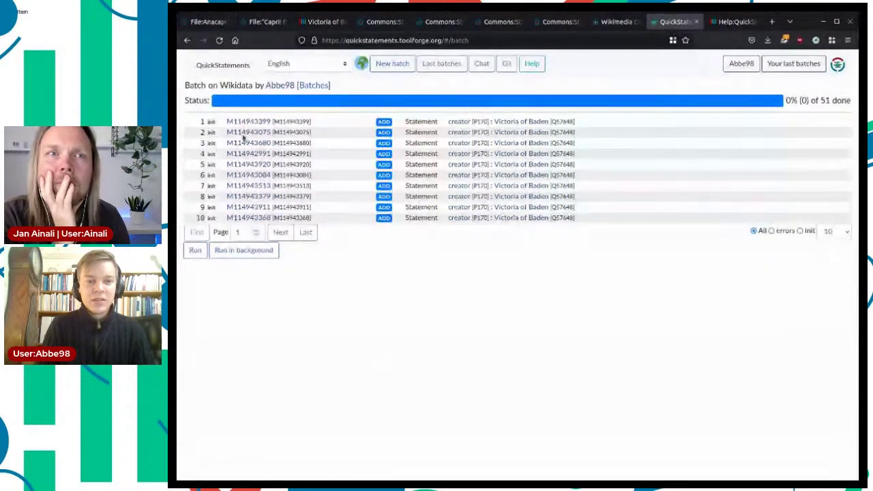
Start a new Wikidata batch with the qid,P170 data pasted in and name it slm-creator-victoria.
{"action": "left_click", "coordinate": [187, 40]}
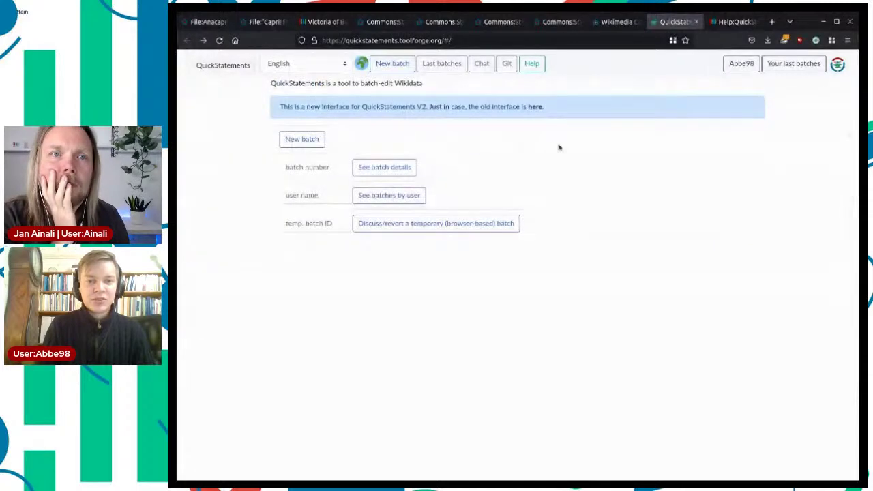
{"action": "left_click", "coordinate": [302, 143]}
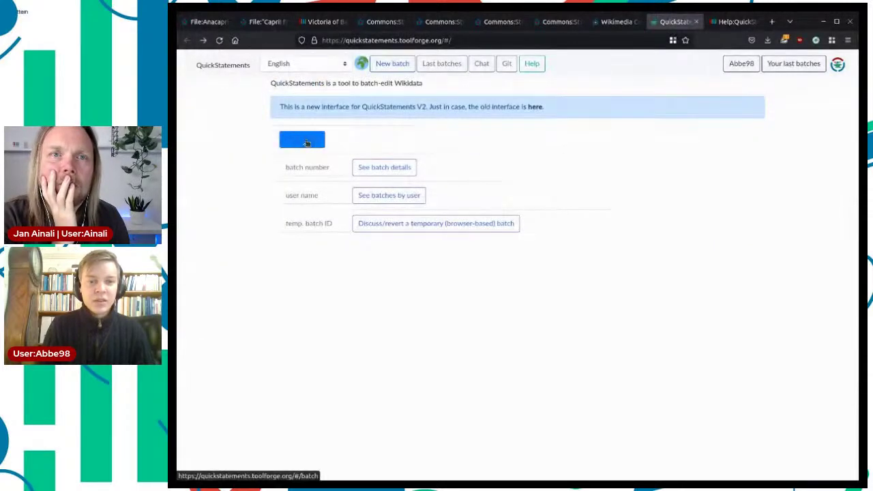
{"action": "left_click", "coordinate": [357, 133]}
{"action": "key", "text": "ctrl+v"}
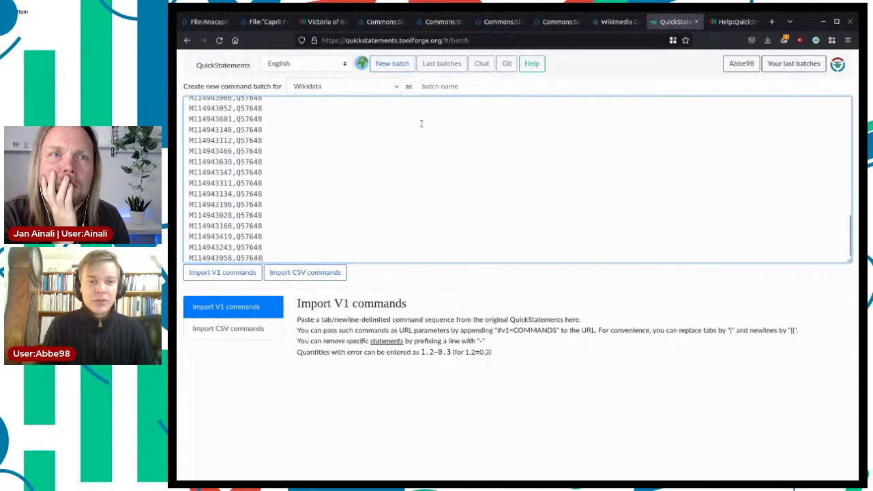
{"action": "left_click", "coordinate": [440, 87]}
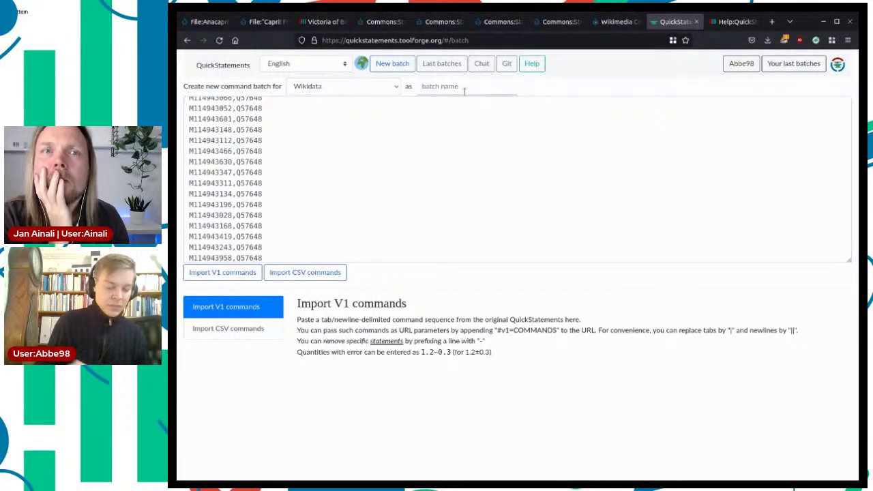
{"action": "type", "text": "s"}
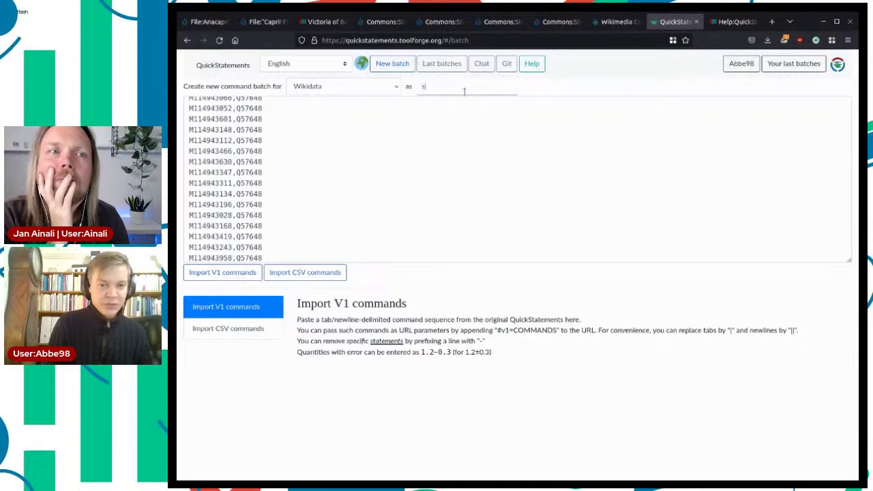
{"action": "type", "text": "im-d"}
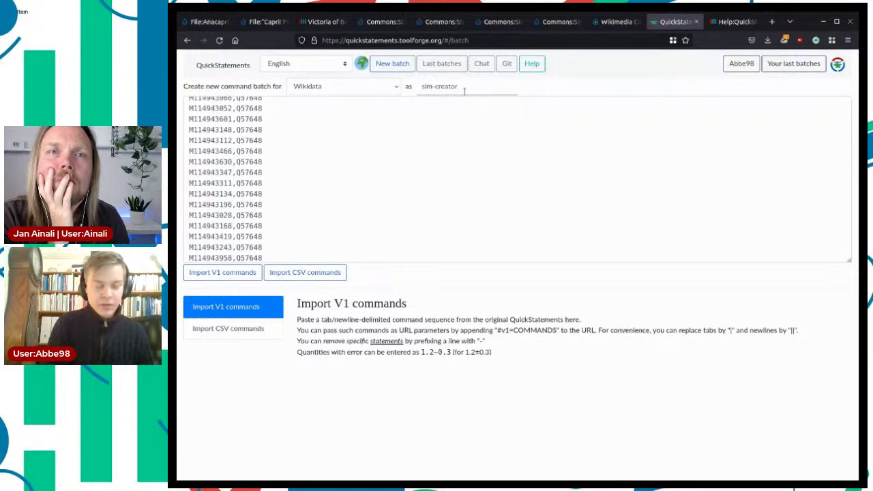
{"action": "type", "text": "reator-v"}
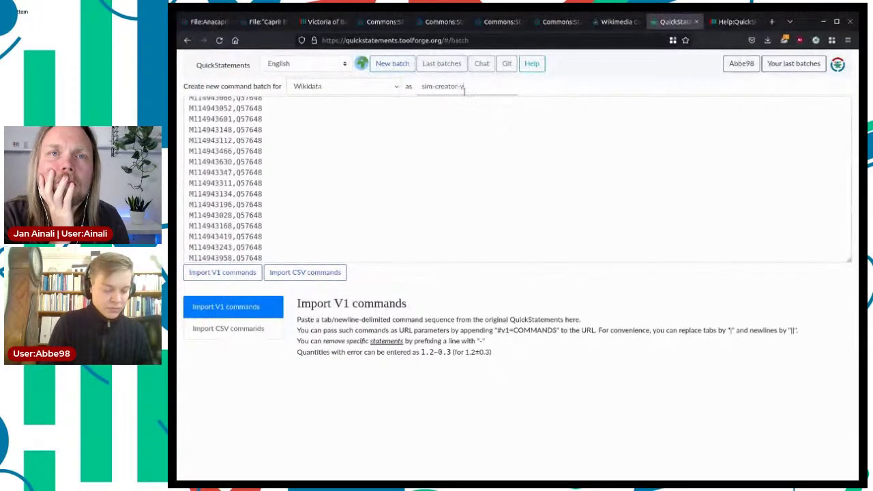
{"action": "type", "text": "ictoria"}
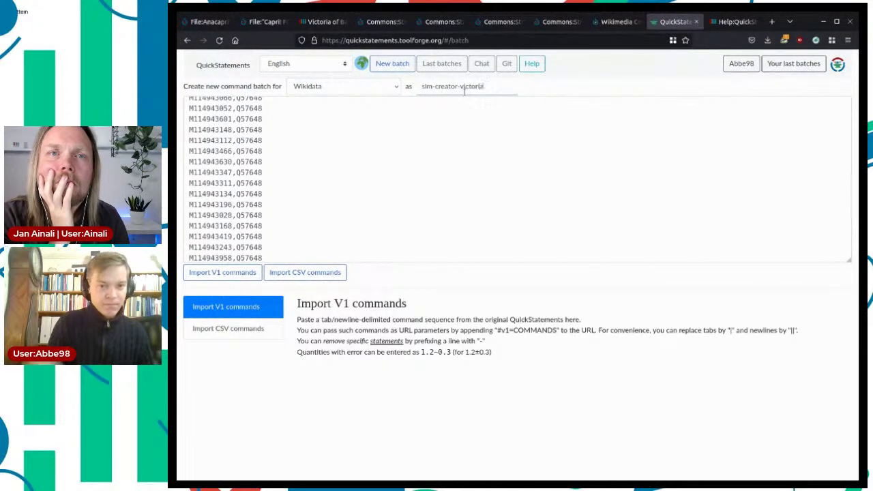
Check the header of the pasted data, import it as CSV commands and try to run the slm-creator-victoria batch.
{"action": "left_click", "coordinate": [306, 198]}
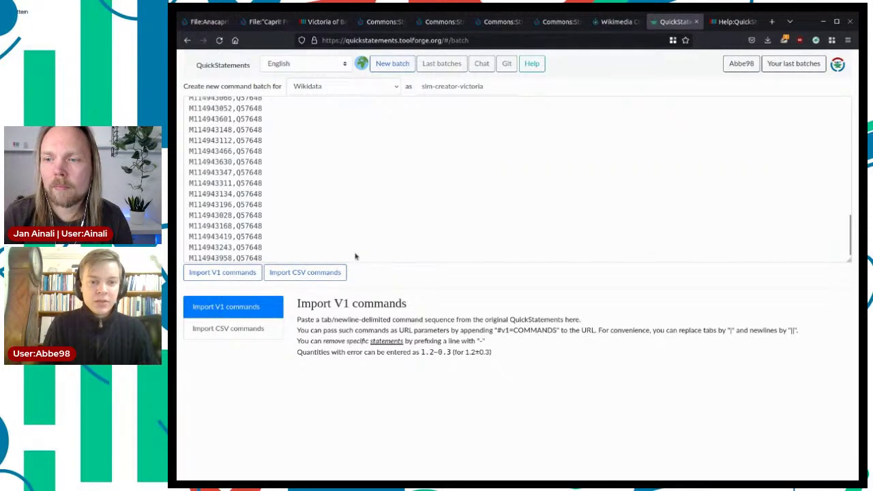
{"action": "scroll", "coordinate": [337, 236], "scroll_direction": "up", "scroll_amount": 15}
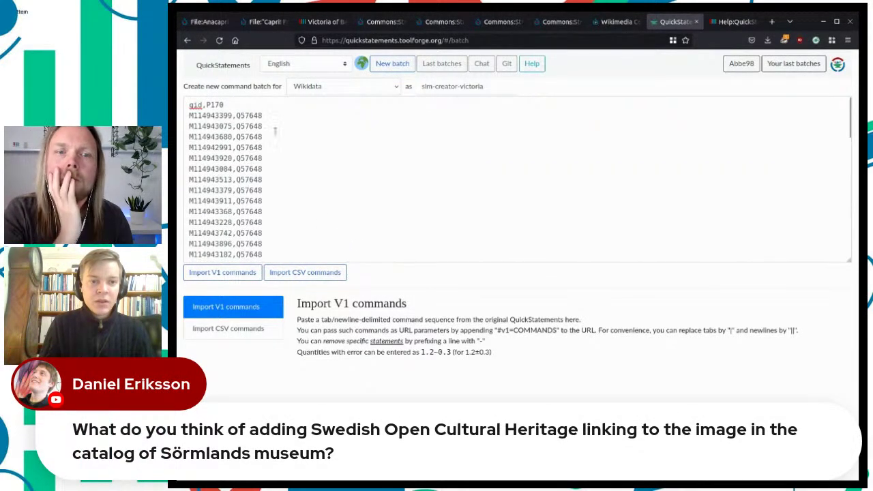
{"action": "left_click", "coordinate": [326, 275]}
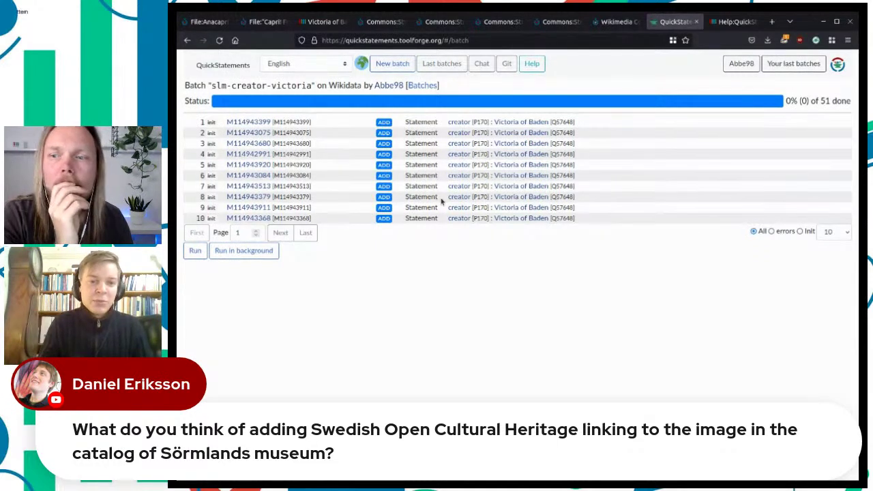
{"action": "left_click", "coordinate": [243, 250]}
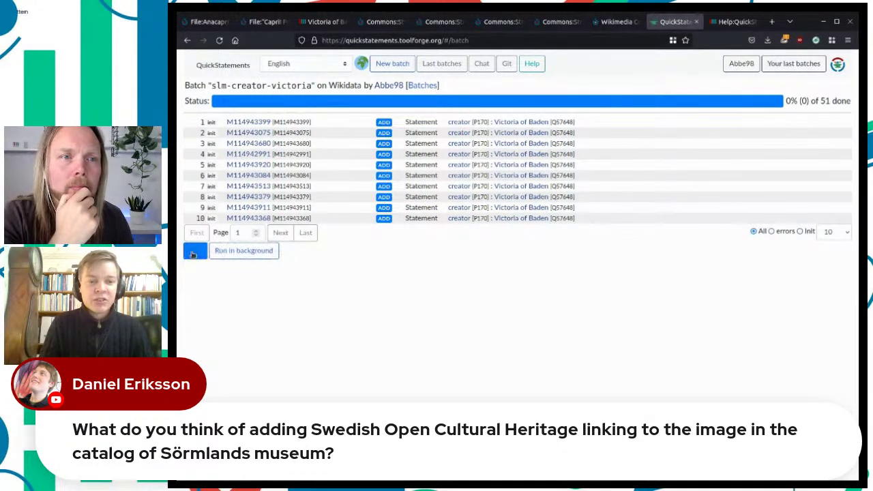
{"action": "left_click", "coordinate": [193, 252]}
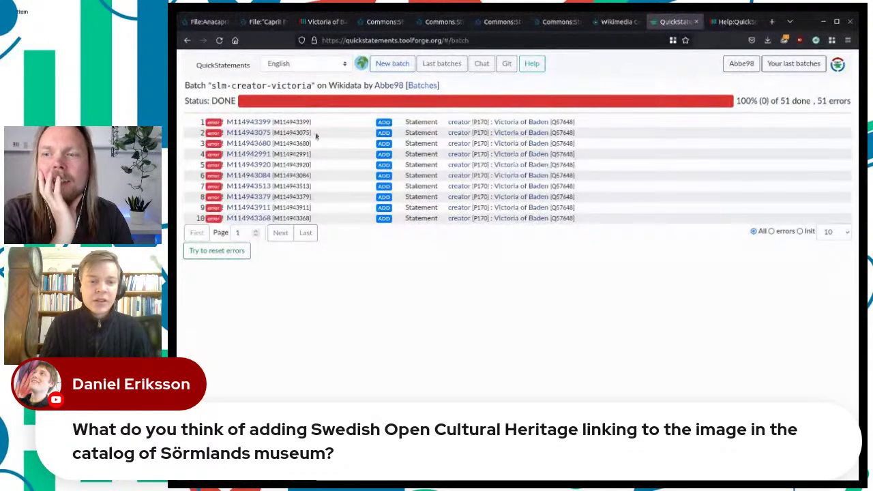
Create another new batch, paste the qid,P170 data into it and check its header line.
{"action": "left_click", "coordinate": [187, 40]}
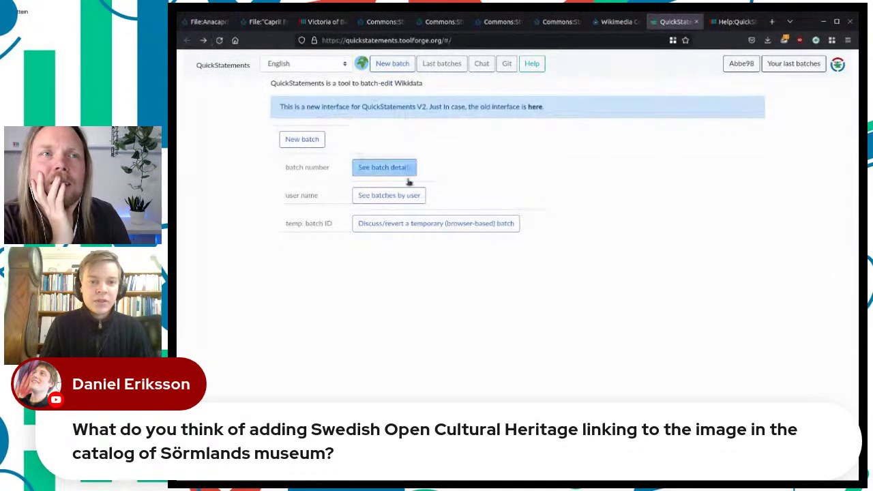
{"action": "left_click", "coordinate": [305, 143]}
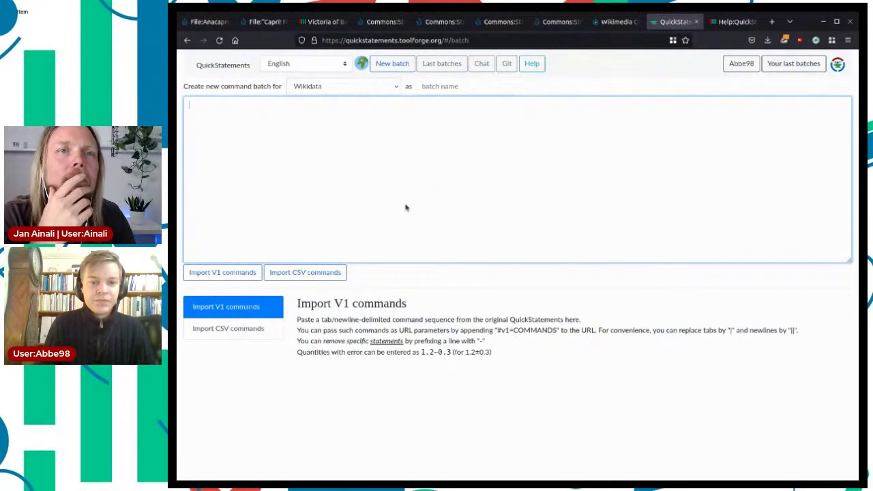
{"action": "key", "text": "ctrl+v"}
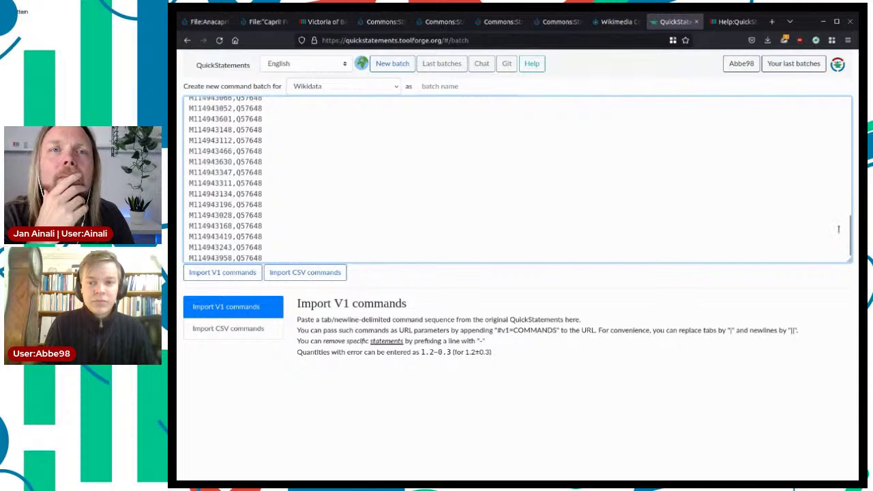
{"action": "scroll", "coordinate": [388, 138], "scroll_direction": "up", "scroll_amount": 15}
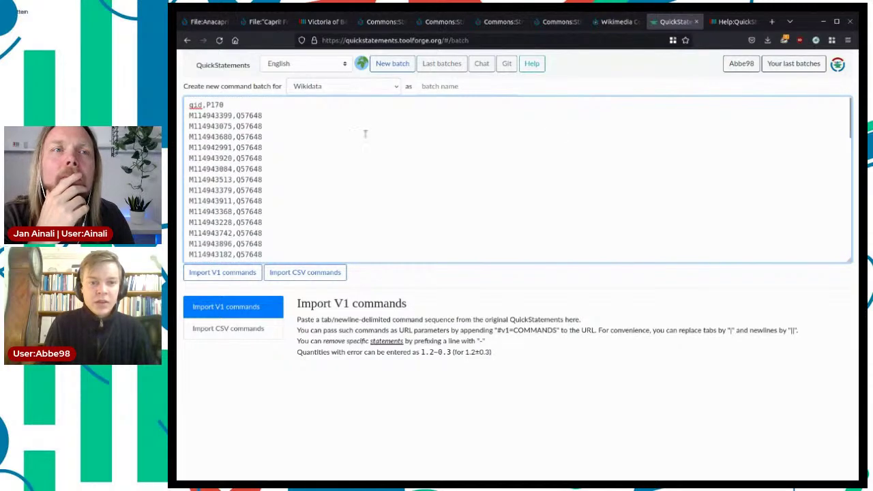
Set the new batch's target to Commons (batch mode only) and name it slm-victoria-of-baden-creator.
{"action": "left_click", "coordinate": [389, 87]}
{"action": "left_click", "coordinate": [341, 125]}
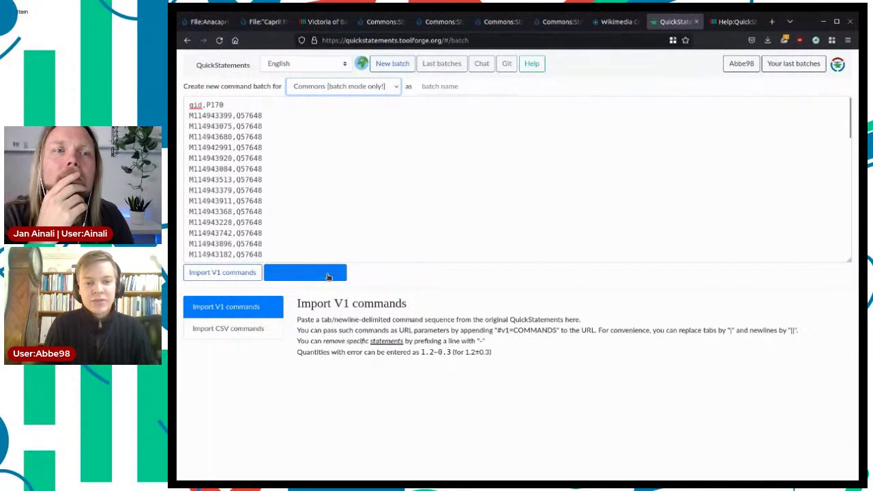
{"action": "left_click", "coordinate": [452, 88]}
{"action": "type", "text": "sim-v"}
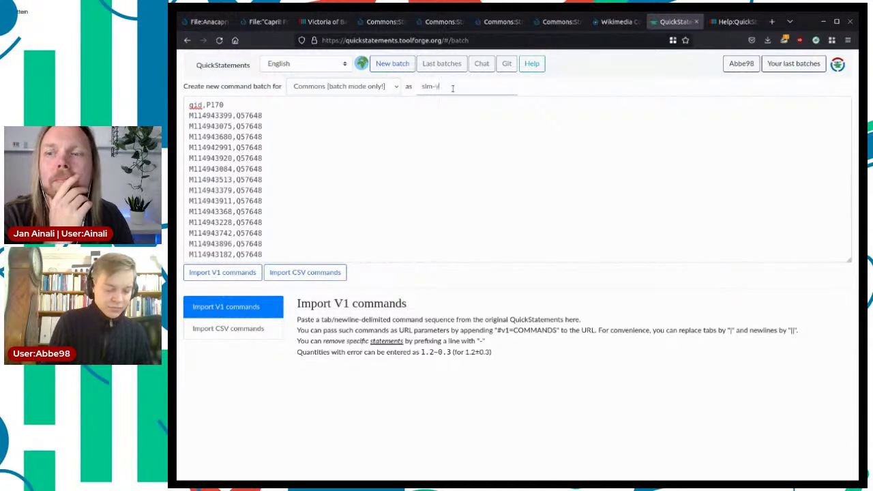
{"action": "type", "text": "ictoria-of-b"}
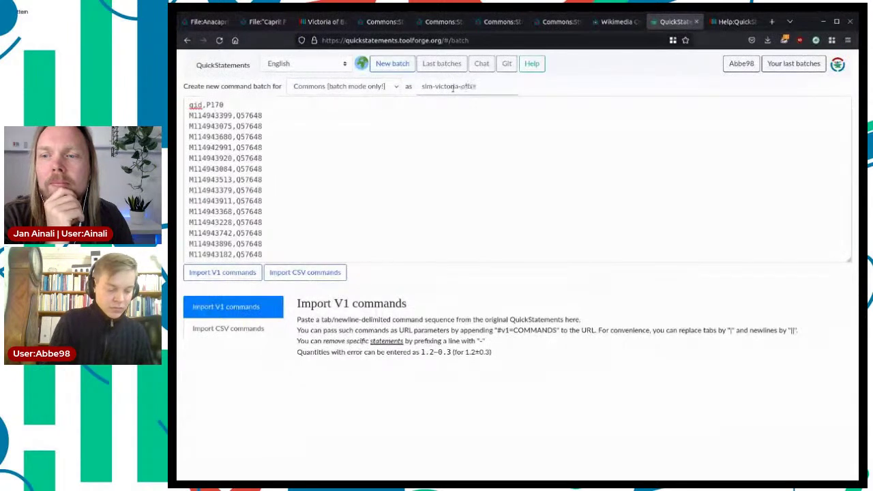
{"action": "type", "text": "aden"}
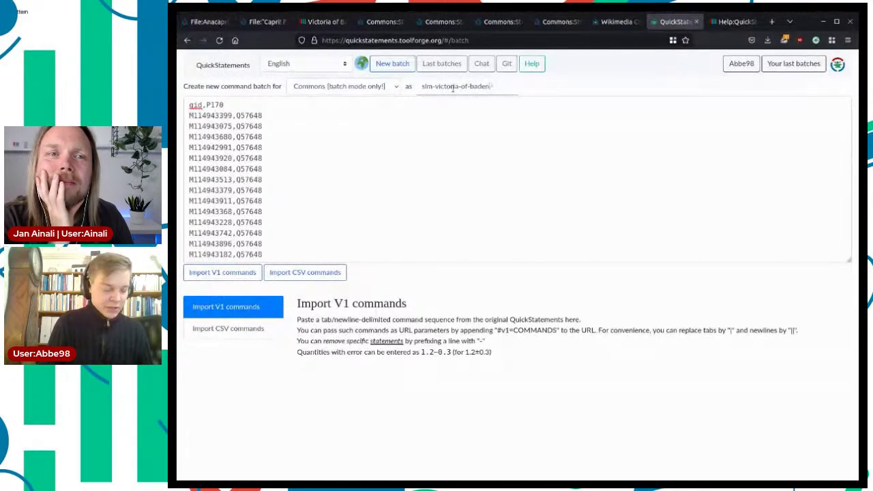
{"action": "type", "text": "-creator"}
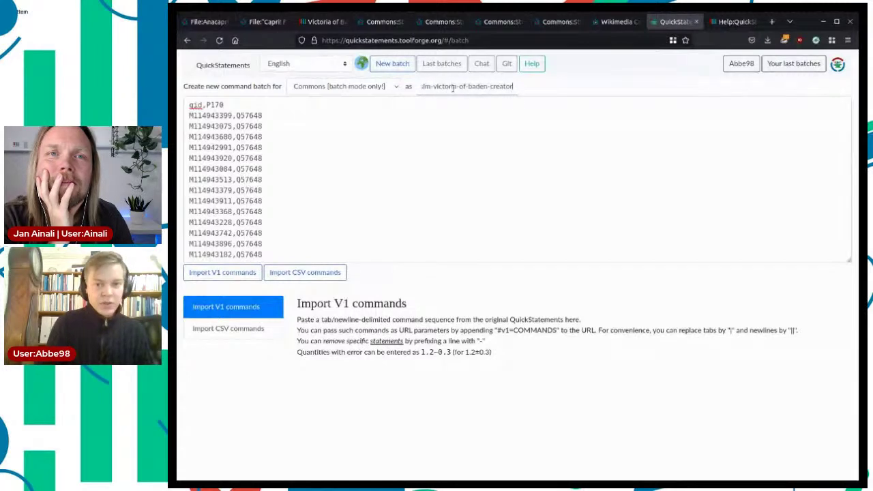
Import the qid,P170 data as CSV commands and run the slm-victoria-of-baden-creator batch.
{"action": "left_click", "coordinate": [321, 275]}
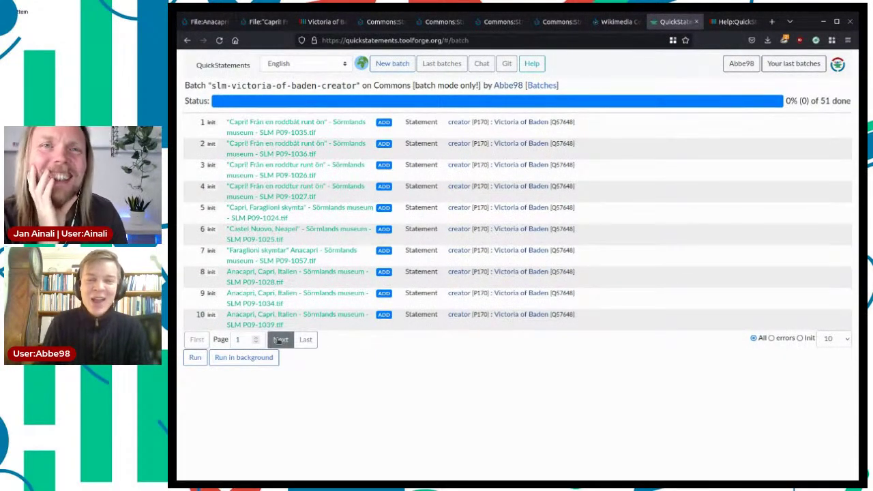
{"action": "left_click", "coordinate": [195, 359]}
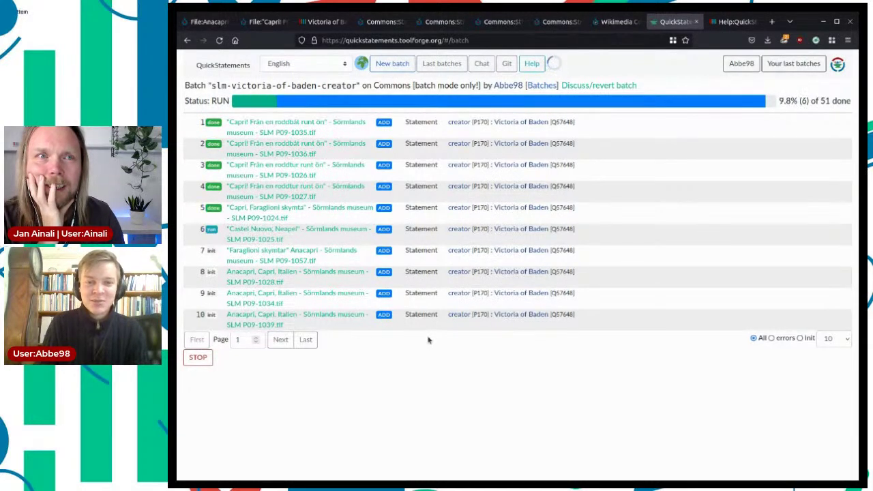
Check the structured data of the first batch file, SLM P09-1035, for its creator statement and close its page.
{"action": "middle_click", "coordinate": [311, 131]}
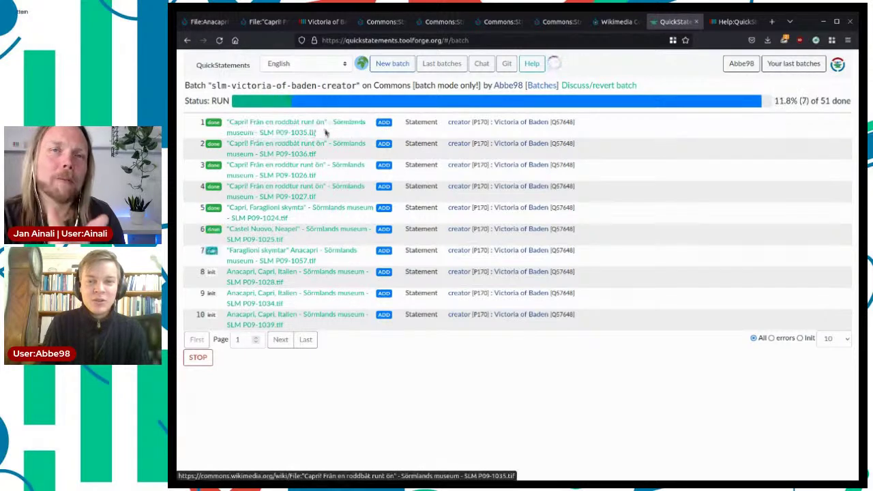
{"action": "left_click", "coordinate": [690, 21]}
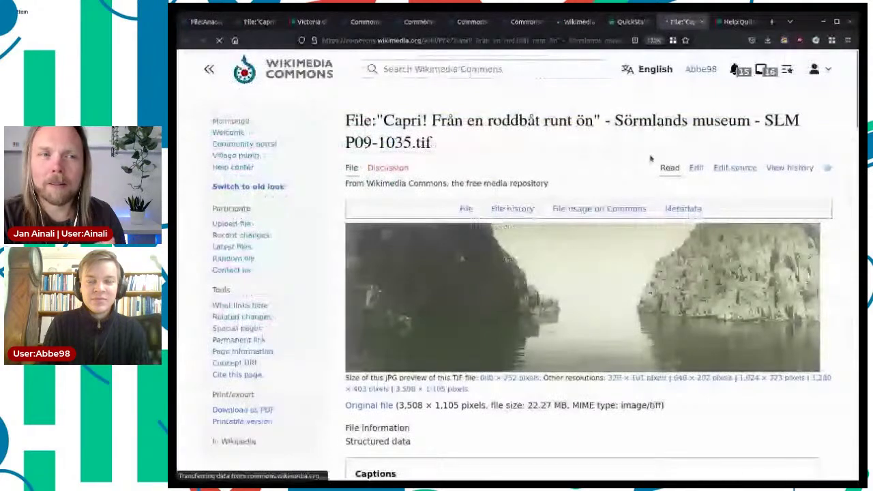
{"action": "scroll", "coordinate": [609, 177], "scroll_direction": "down", "scroll_amount": 4}
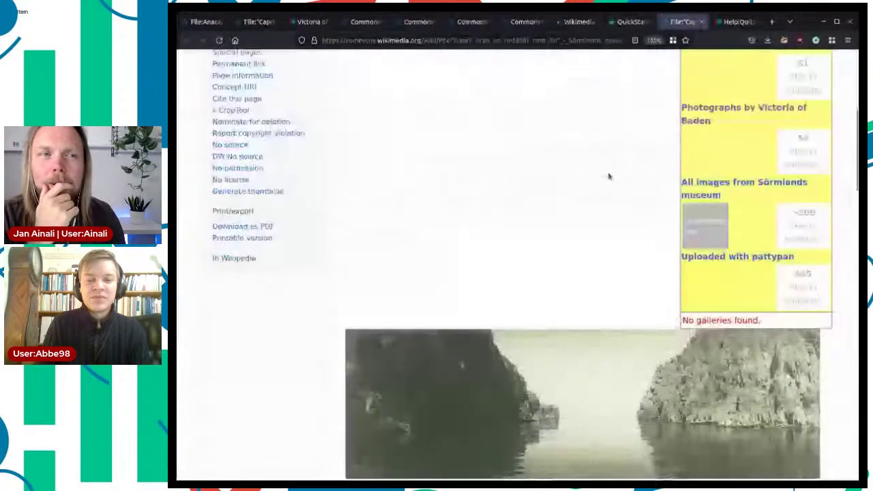
{"action": "scroll", "coordinate": [608, 176], "scroll_direction": "down", "scroll_amount": 6}
{"action": "scroll", "coordinate": [609, 177], "scroll_direction": "down", "scroll_amount": 3}
{"action": "scroll", "coordinate": [604, 176], "scroll_direction": "down", "scroll_amount": 1}
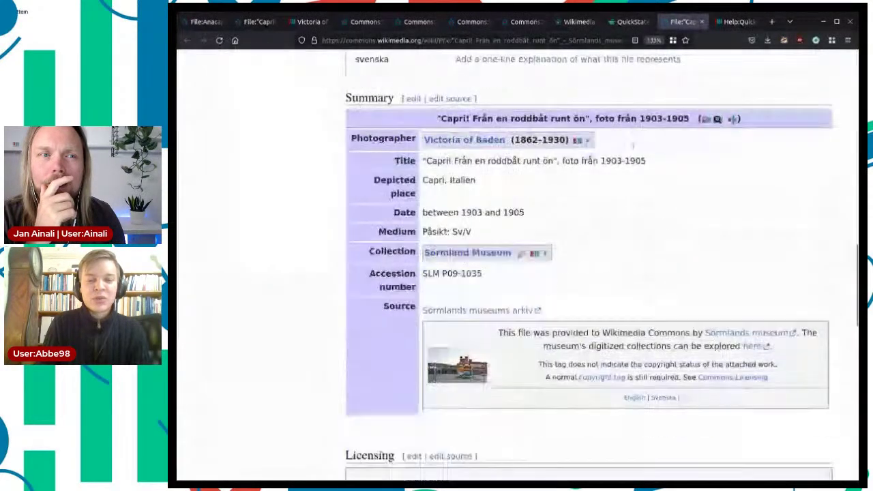
{"action": "scroll", "coordinate": [580, 212], "scroll_direction": "up", "scroll_amount": 1}
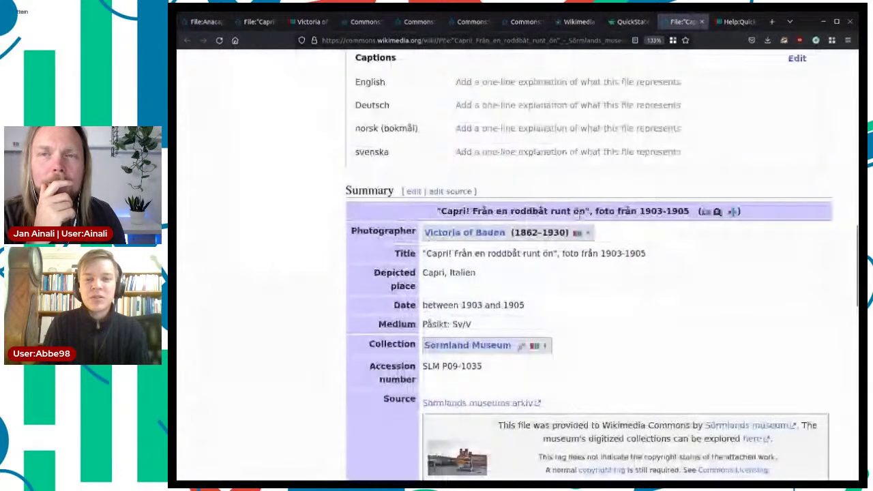
{"action": "scroll", "coordinate": [580, 213], "scroll_direction": "up", "scroll_amount": 2}
{"action": "left_click", "coordinate": [483, 160]}
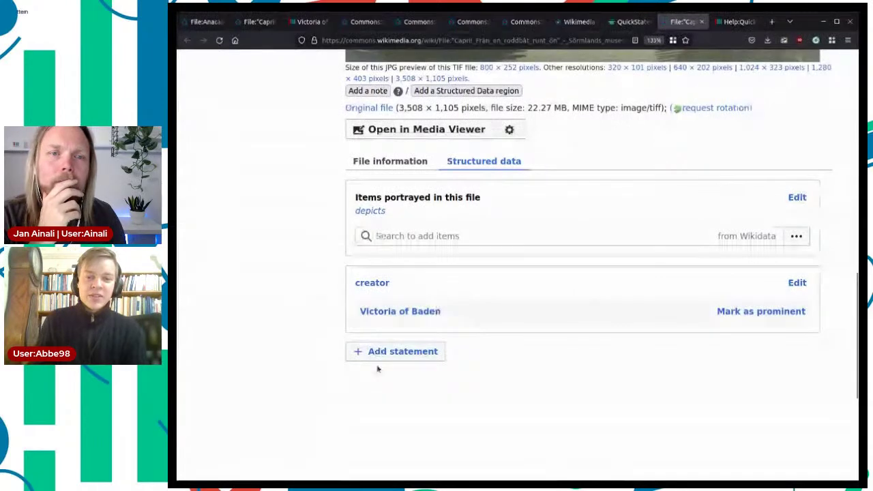
{"action": "left_click", "coordinate": [701, 22]}
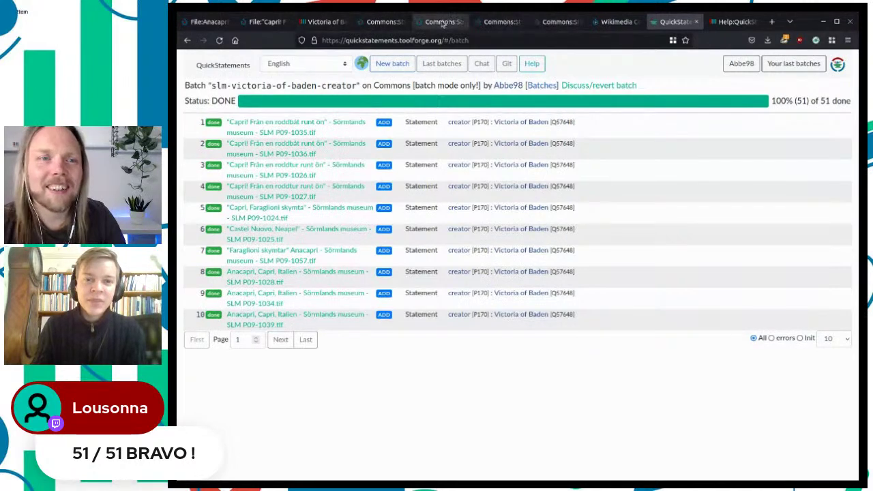
Go back to the SLM P09-1026 file page and look over its image, categories and summary for remaining metadata.
{"action": "left_click", "coordinate": [266, 22]}
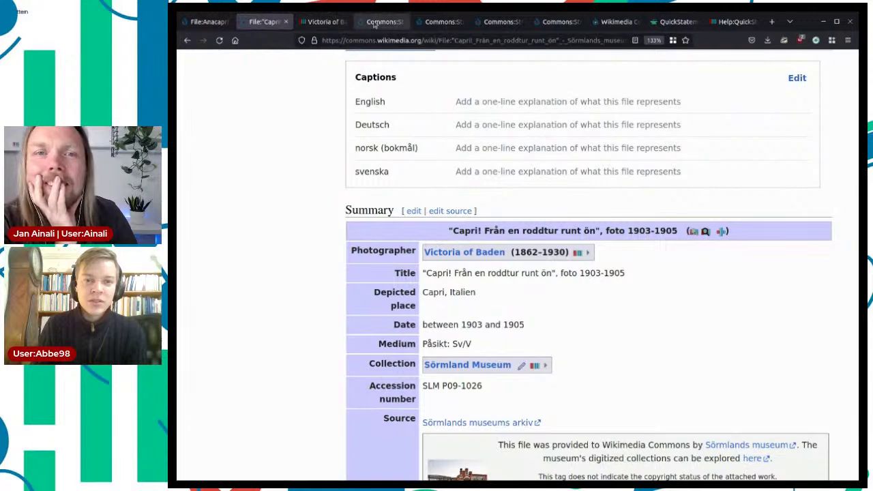
{"action": "left_click", "coordinate": [419, 24]}
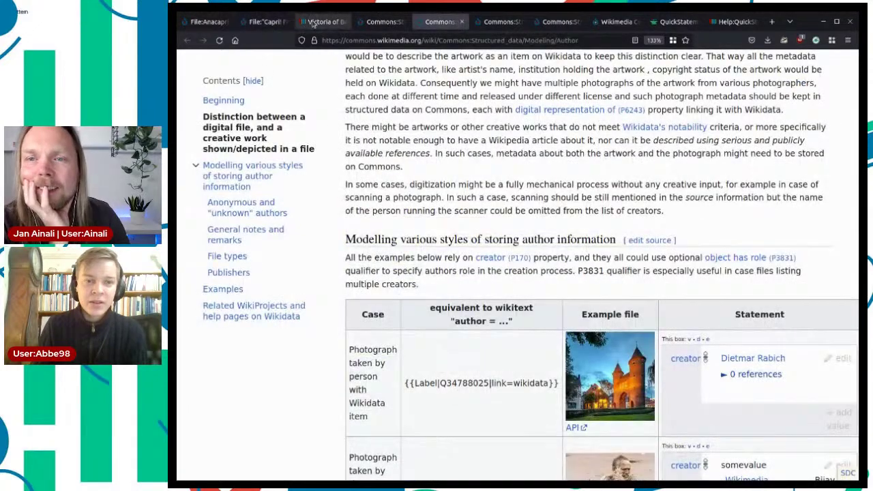
{"action": "left_click", "coordinate": [313, 23]}
{"action": "left_click", "coordinate": [266, 22]}
{"action": "scroll", "coordinate": [519, 273], "scroll_direction": "down", "scroll_amount": 5}
{"action": "scroll", "coordinate": [519, 272], "scroll_direction": "up", "scroll_amount": 4}
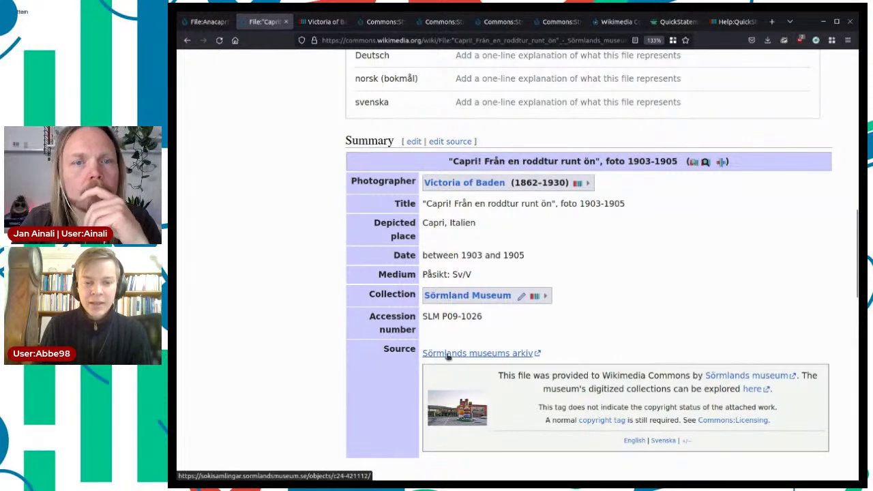
{"action": "scroll", "coordinate": [492, 357], "scroll_direction": "up", "scroll_amount": 5}
{"action": "scroll", "coordinate": [540, 254], "scroll_direction": "up", "scroll_amount": 5}
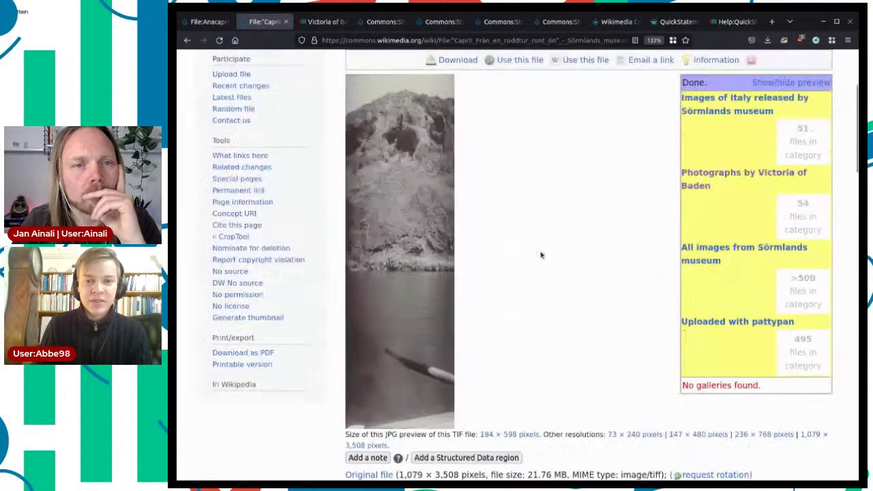
{"action": "scroll", "coordinate": [571, 180], "scroll_direction": "up", "scroll_amount": 3}
{"action": "scroll", "coordinate": [593, 330], "scroll_direction": "down", "scroll_amount": 1}
{"action": "scroll", "coordinate": [594, 330], "scroll_direction": "down", "scroll_amount": 10}
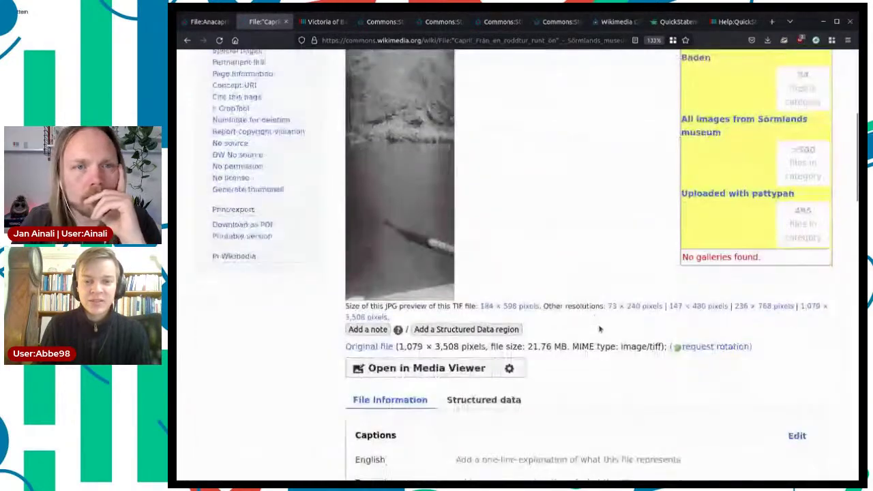
{"action": "scroll", "coordinate": [646, 335], "scroll_direction": "down", "scroll_amount": 1}
{"action": "scroll", "coordinate": [647, 336], "scroll_direction": "down", "scroll_amount": 2}
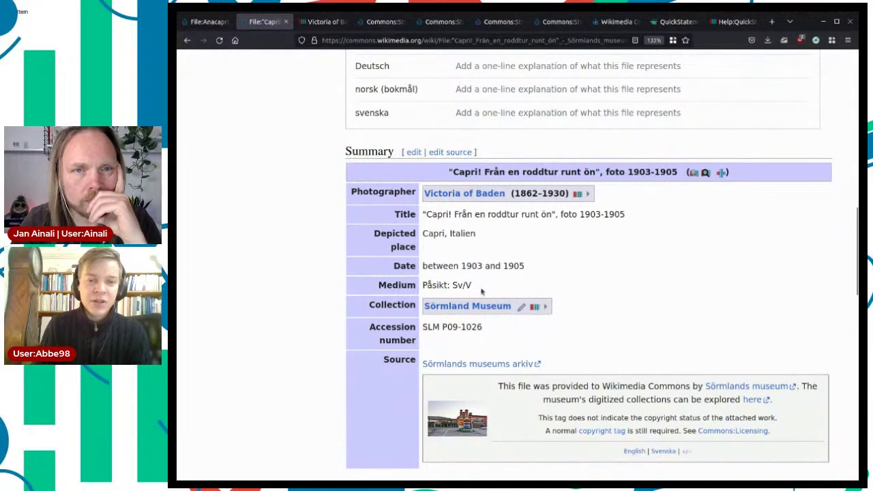
Examine the medium, depicted place, collection and licensing details on the SLM P09-1026 file page.
{"action": "left_click_drag", "start_coordinate": [426, 284], "coordinate": [477, 286]}
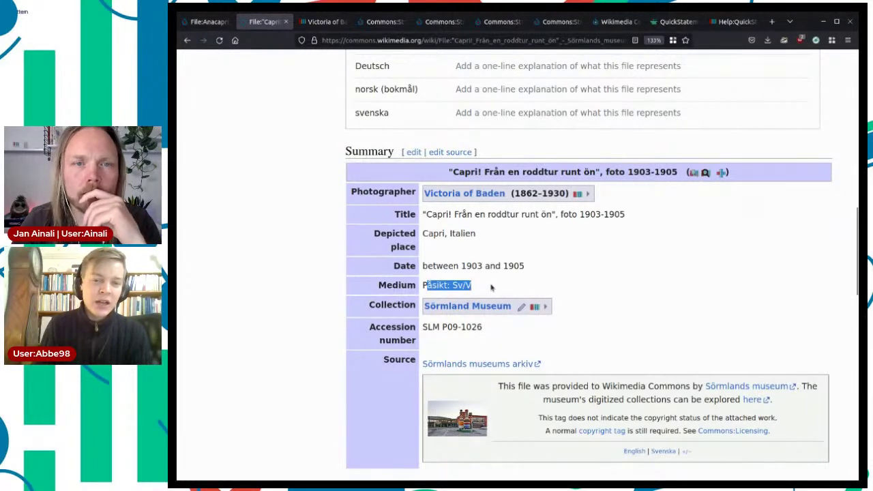
{"action": "left_click", "coordinate": [491, 286]}
{"action": "scroll", "coordinate": [600, 288], "scroll_direction": "up", "scroll_amount": 4}
{"action": "scroll", "coordinate": [601, 288], "scroll_direction": "up", "scroll_amount": 3}
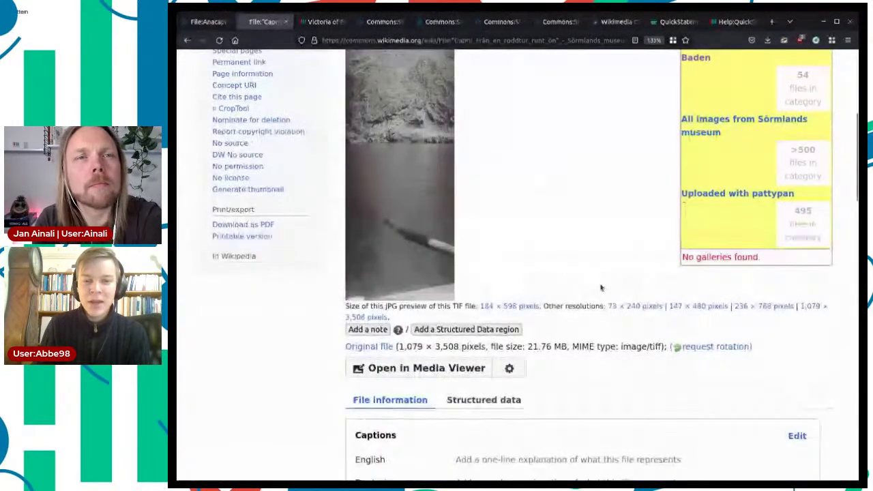
{"action": "scroll", "coordinate": [600, 288], "scroll_direction": "down", "scroll_amount": 5}
{"action": "scroll", "coordinate": [441, 347], "scroll_direction": "down", "scroll_amount": 2}
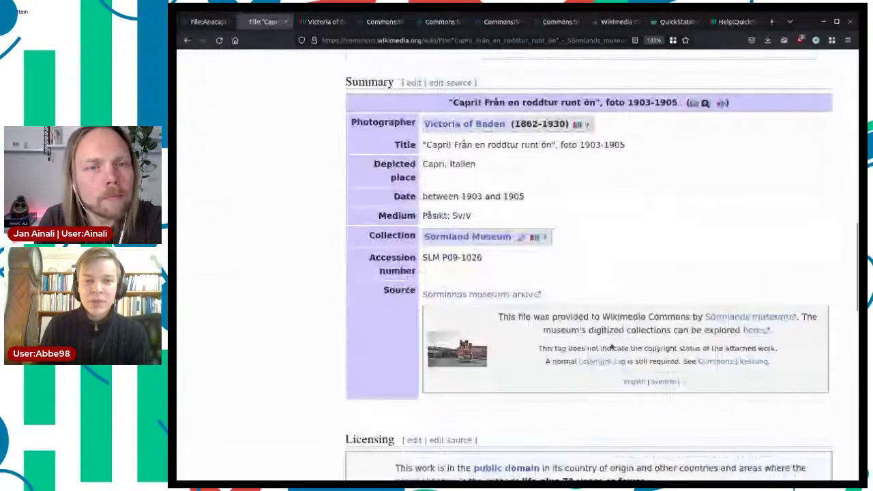
{"action": "left_click_drag", "start_coordinate": [476, 165], "coordinate": [422, 165]}
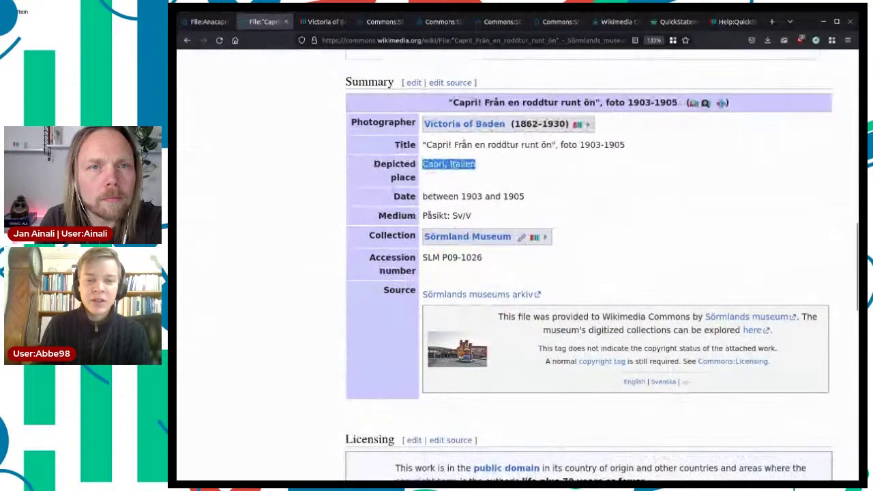
{"action": "left_click", "coordinate": [543, 178]}
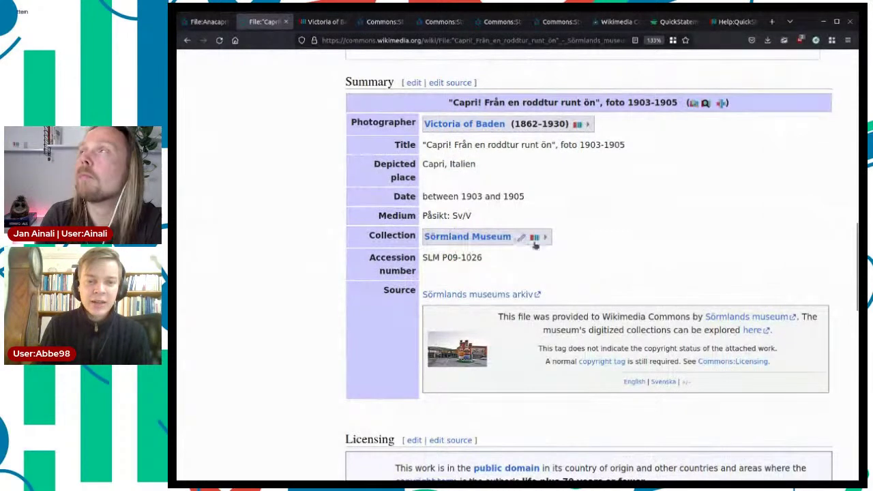
{"action": "scroll", "coordinate": [581, 265], "scroll_direction": "down", "scroll_amount": 2}
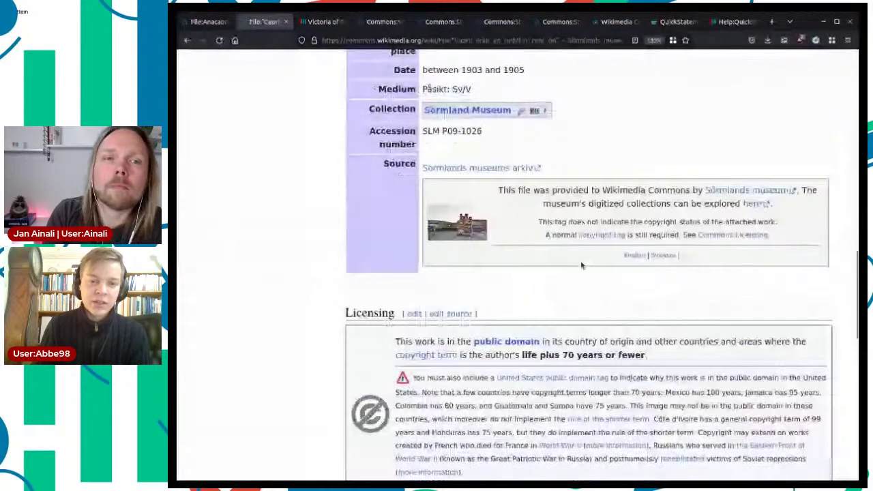
{"action": "scroll", "coordinate": [582, 265], "scroll_direction": "down", "scroll_amount": 1}
{"action": "scroll", "coordinate": [657, 273], "scroll_direction": "up", "scroll_amount": 2}
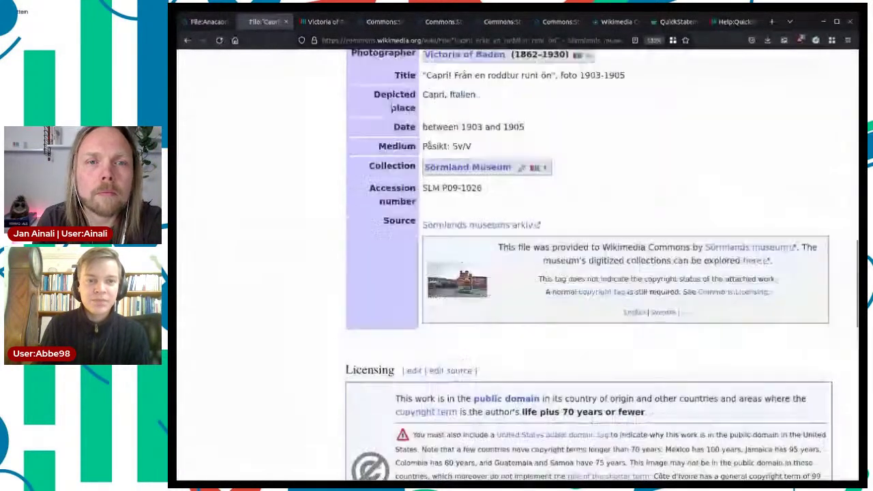
Close the author modeling page and read the copyright modeling guidelines on copyright status and license statements.
{"action": "left_click", "coordinate": [409, 23]}
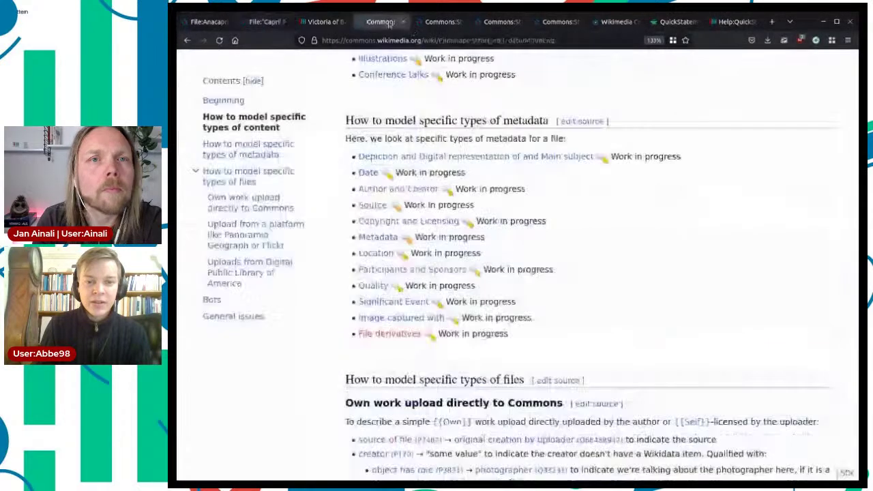
{"action": "left_click", "coordinate": [439, 24]}
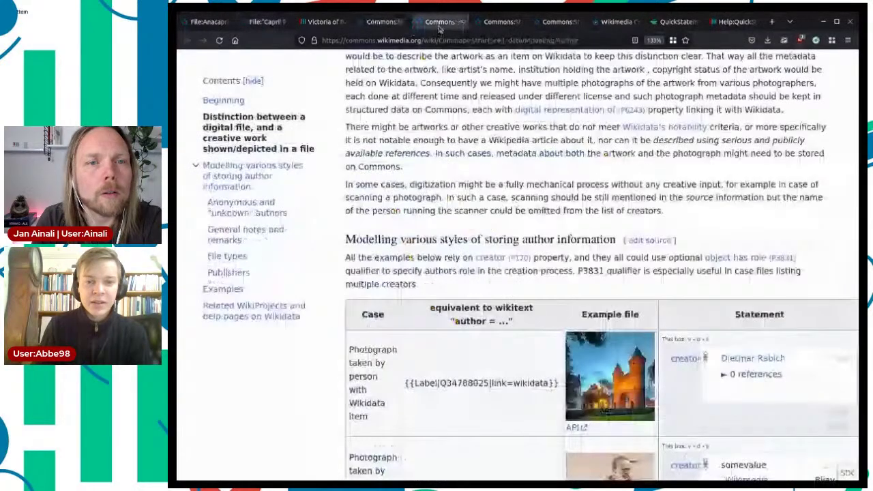
{"action": "scroll", "coordinate": [492, 199], "scroll_direction": "up", "scroll_amount": 3}
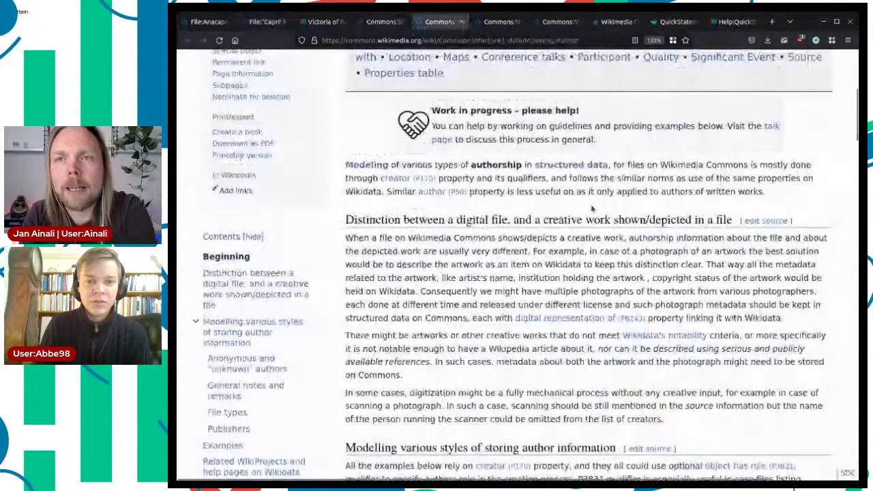
{"action": "scroll", "coordinate": [493, 199], "scroll_direction": "up", "scroll_amount": 3}
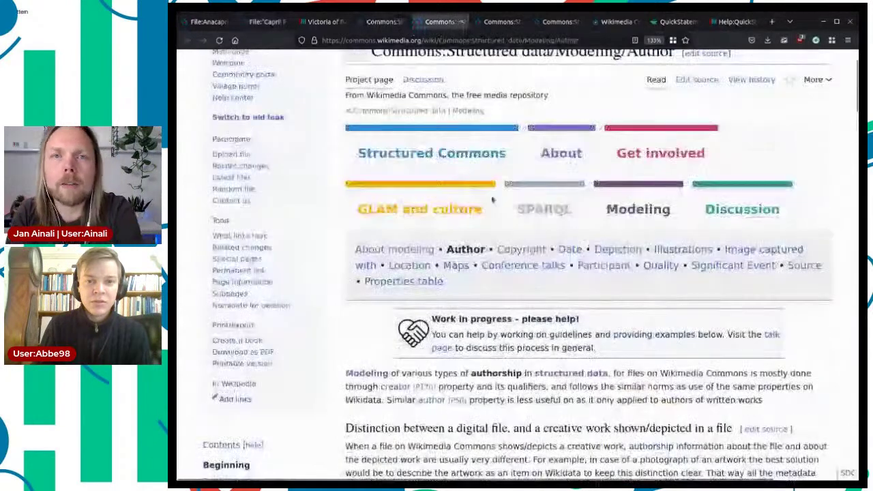
{"action": "left_click", "coordinate": [460, 22]}
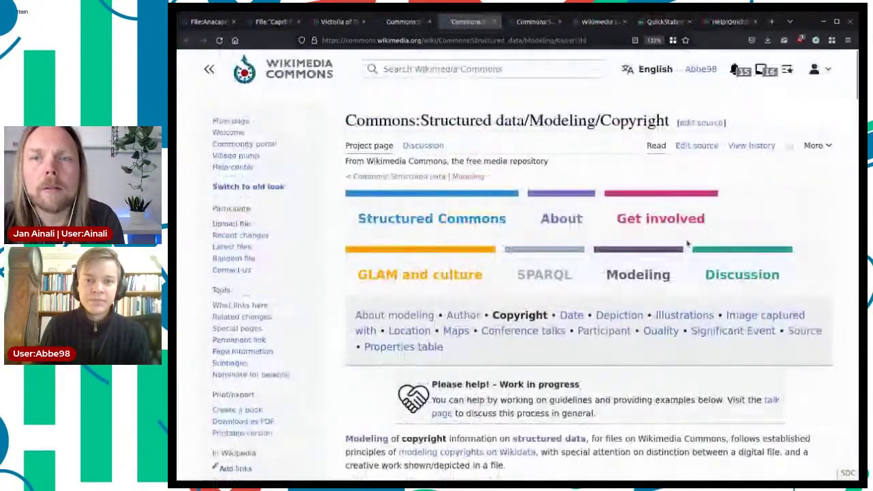
{"action": "scroll", "coordinate": [702, 228], "scroll_direction": "down", "scroll_amount": 1}
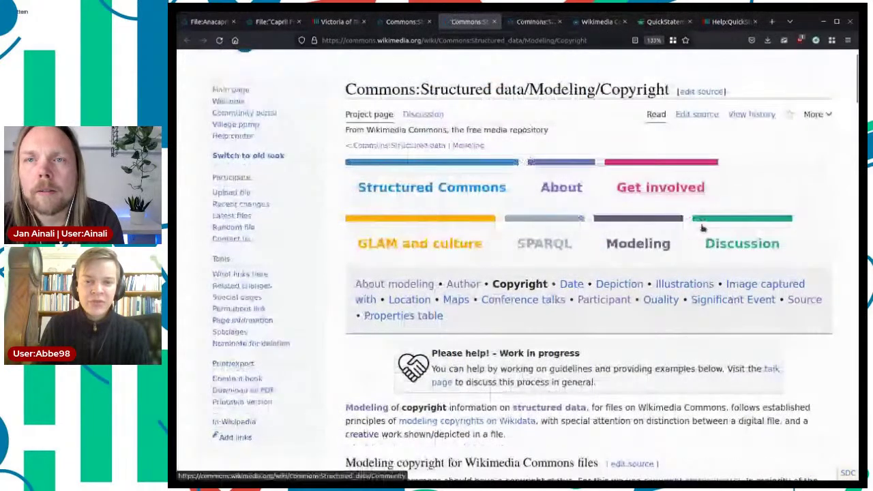
{"action": "scroll", "coordinate": [702, 228], "scroll_direction": "down", "scroll_amount": 3}
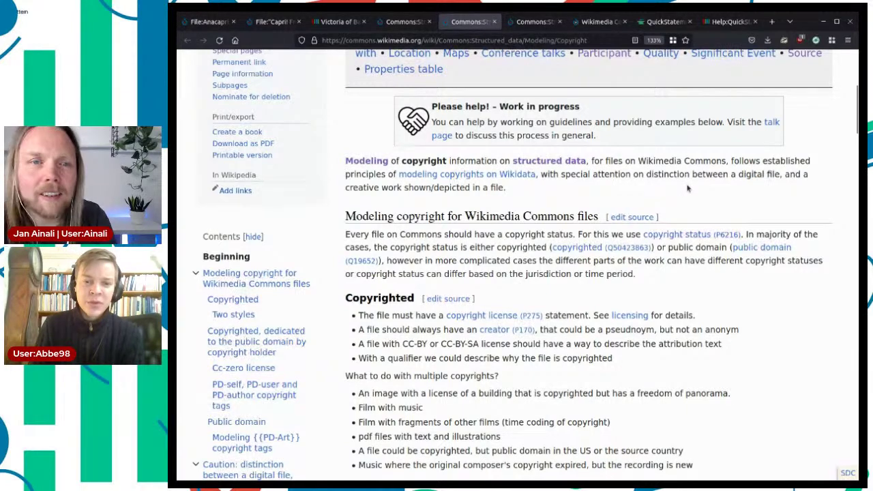
{"action": "scroll", "coordinate": [687, 189], "scroll_direction": "down", "scroll_amount": 3}
{"action": "scroll", "coordinate": [688, 188], "scroll_direction": "down", "scroll_amount": 5}
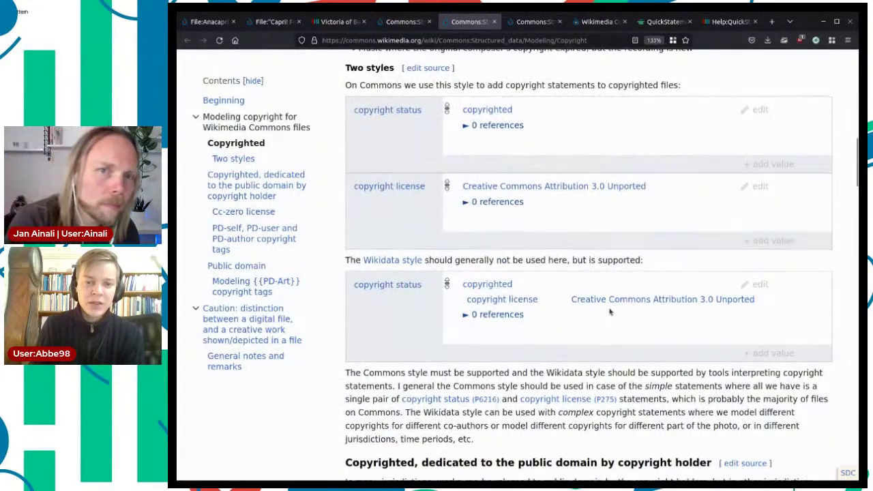
Read the note on the Wikidata style of copyright statements in the Two styles section of the copyright modeling page.
{"action": "scroll", "coordinate": [610, 311], "scroll_direction": "down", "scroll_amount": 3}
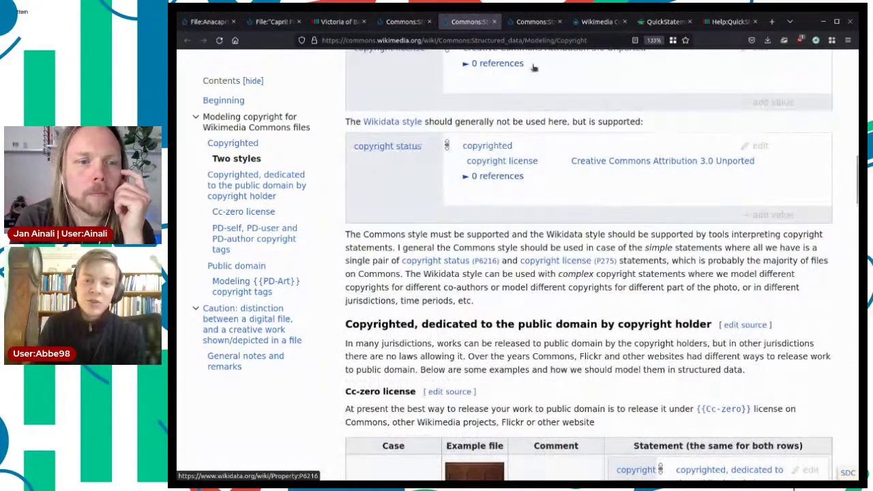
{"action": "left_click_drag", "start_coordinate": [457, 121], "coordinate": [603, 122]}
{"action": "left_click", "coordinate": [603, 121]}
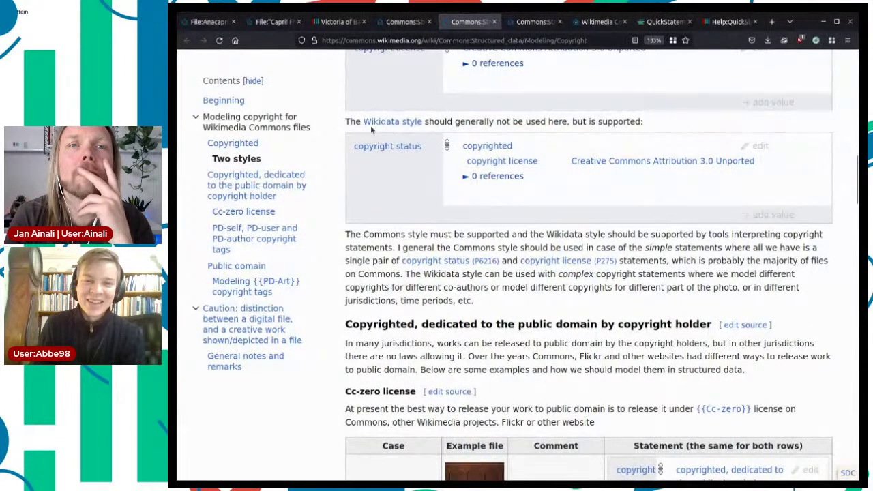
{"action": "left_click_drag", "start_coordinate": [349, 122], "coordinate": [598, 123]}
{"action": "left_click", "coordinate": [598, 123]}
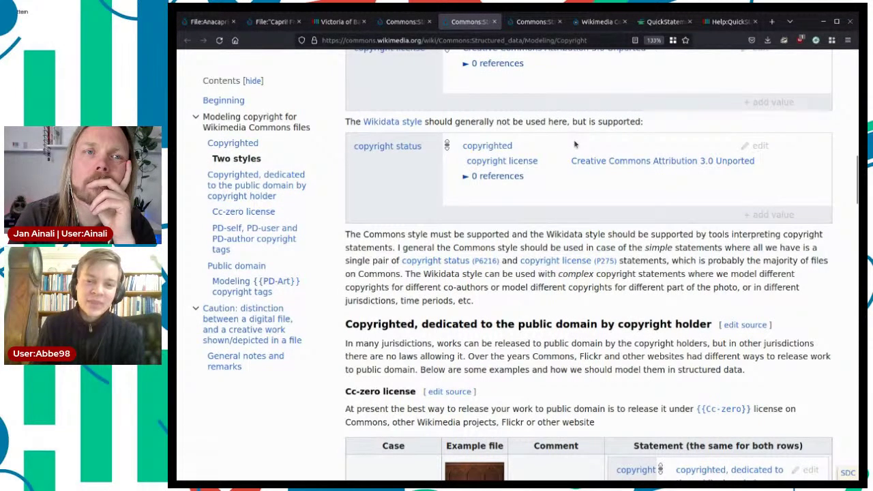
Skim the copyright modeling page from the Cc-zero license examples through the PD tag tables to the page's end.
{"action": "scroll", "coordinate": [573, 144], "scroll_direction": "down", "scroll_amount": 1}
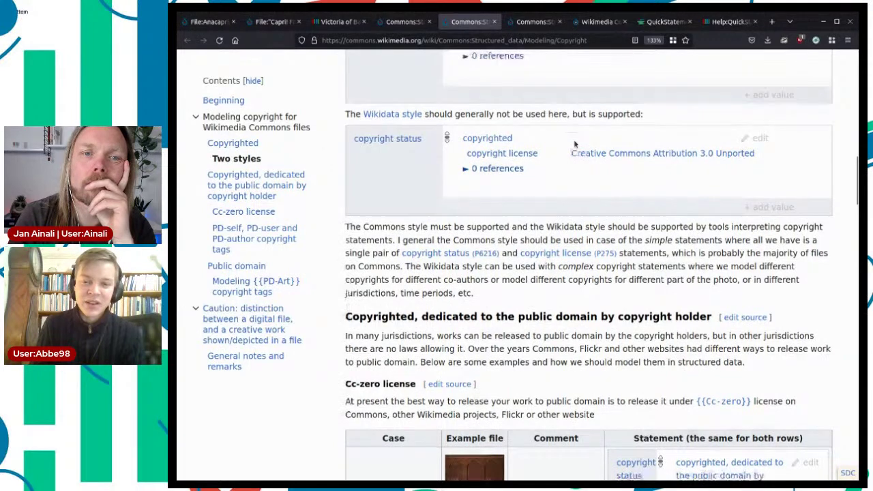
{"action": "scroll", "coordinate": [574, 145], "scroll_direction": "down", "scroll_amount": 1}
{"action": "scroll", "coordinate": [574, 145], "scroll_direction": "down", "scroll_amount": 5}
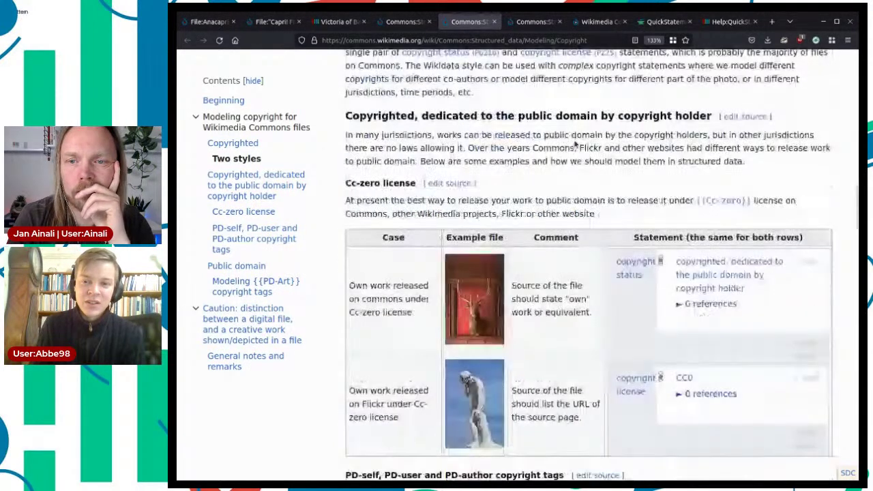
{"action": "scroll", "coordinate": [574, 145], "scroll_direction": "down", "scroll_amount": 2}
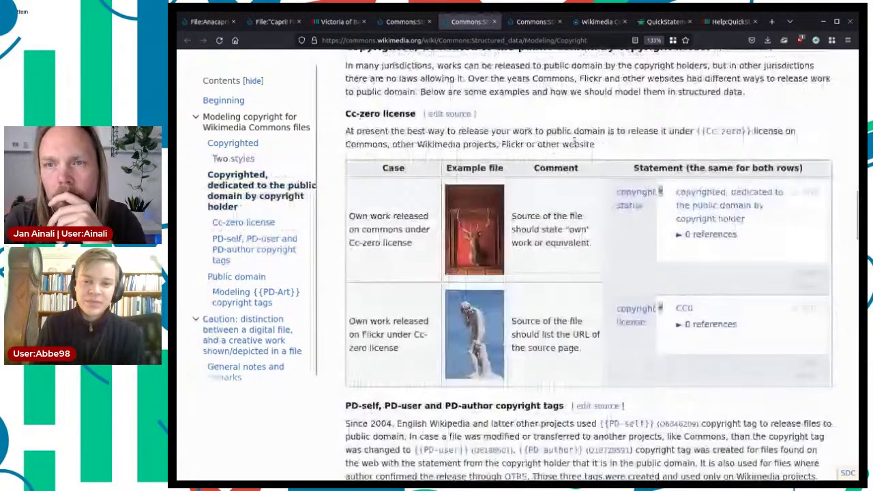
{"action": "scroll", "coordinate": [542, 236], "scroll_direction": "down", "scroll_amount": 2}
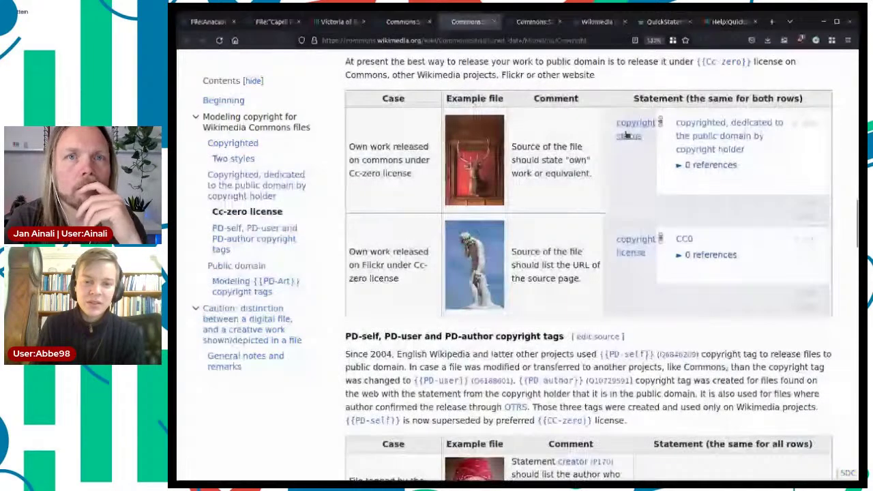
{"action": "scroll", "coordinate": [626, 134], "scroll_direction": "down", "scroll_amount": 6}
{"action": "scroll", "coordinate": [618, 270], "scroll_direction": "down", "scroll_amount": 7}
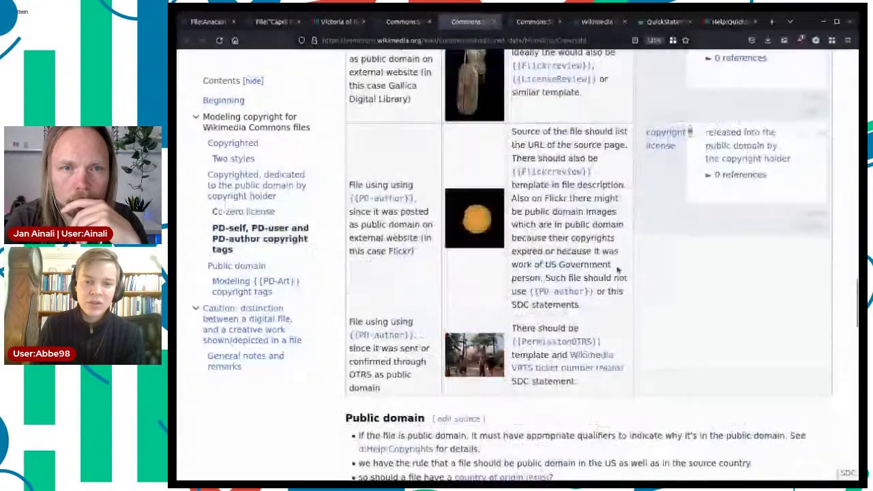
{"action": "scroll", "coordinate": [618, 270], "scroll_direction": "down", "scroll_amount": 5}
{"action": "scroll", "coordinate": [617, 269], "scroll_direction": "down", "scroll_amount": 10}
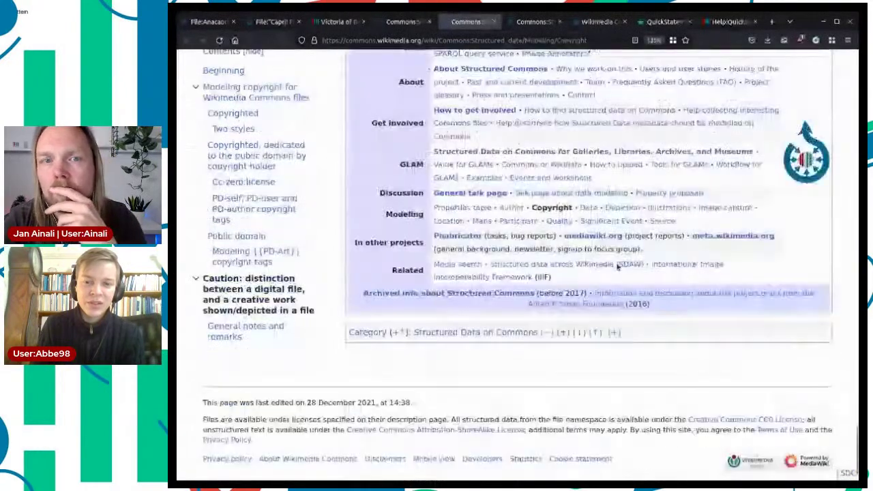
Return to the Two styles examples, then examine the copyright status and license statements for files tagged PD-author.
{"action": "scroll", "coordinate": [618, 268], "scroll_direction": "up", "scroll_amount": 20}
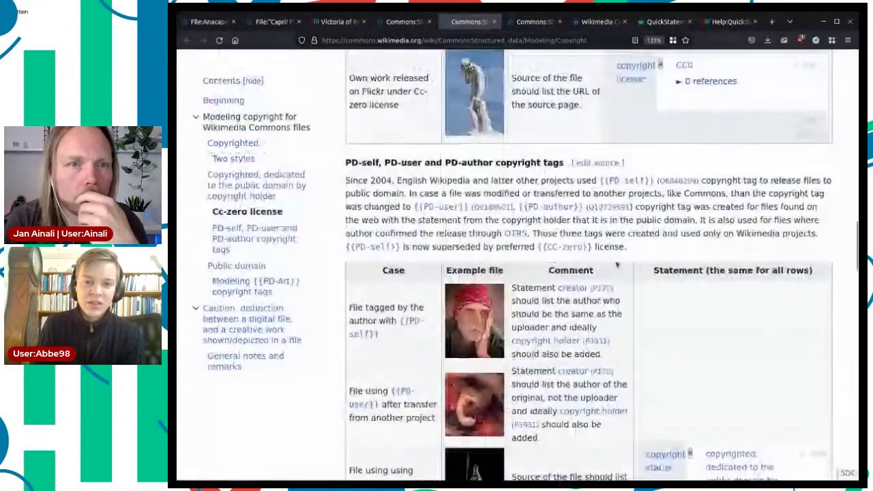
{"action": "scroll", "coordinate": [617, 265], "scroll_direction": "up", "scroll_amount": 6}
{"action": "scroll", "coordinate": [617, 265], "scroll_direction": "up", "scroll_amount": 3}
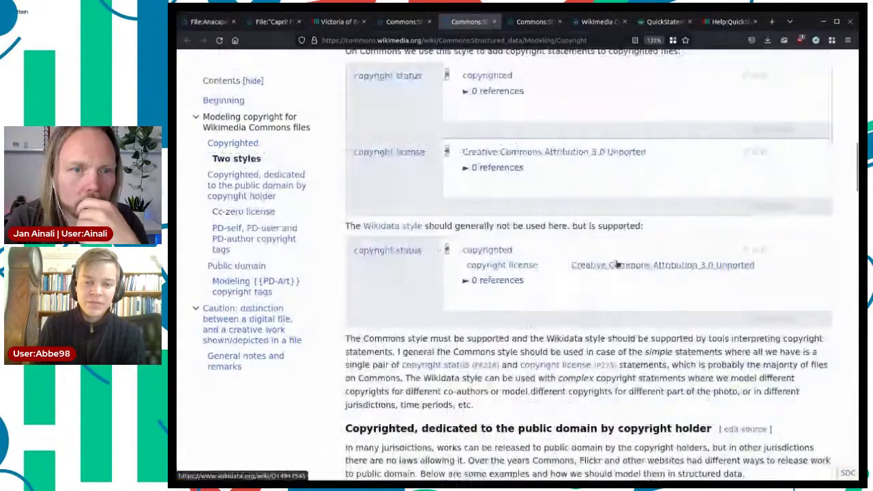
{"action": "scroll", "coordinate": [617, 264], "scroll_direction": "down", "scroll_amount": 8}
{"action": "scroll", "coordinate": [617, 264], "scroll_direction": "down", "scroll_amount": 5}
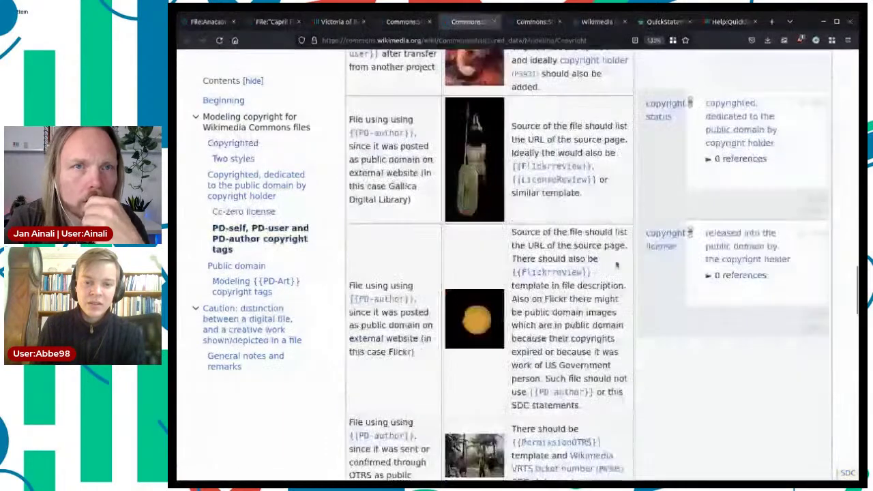
{"action": "scroll", "coordinate": [617, 264], "scroll_direction": "down", "scroll_amount": 3}
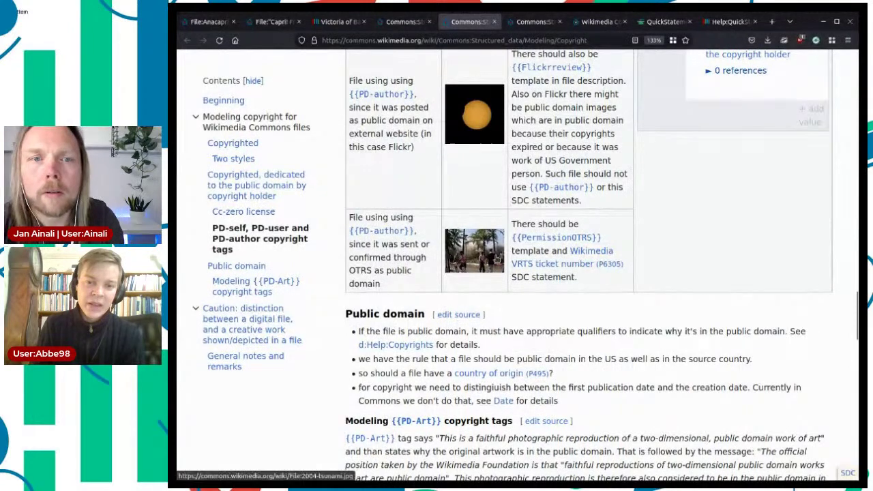
{"action": "scroll", "coordinate": [621, 257], "scroll_direction": "up", "scroll_amount": 5}
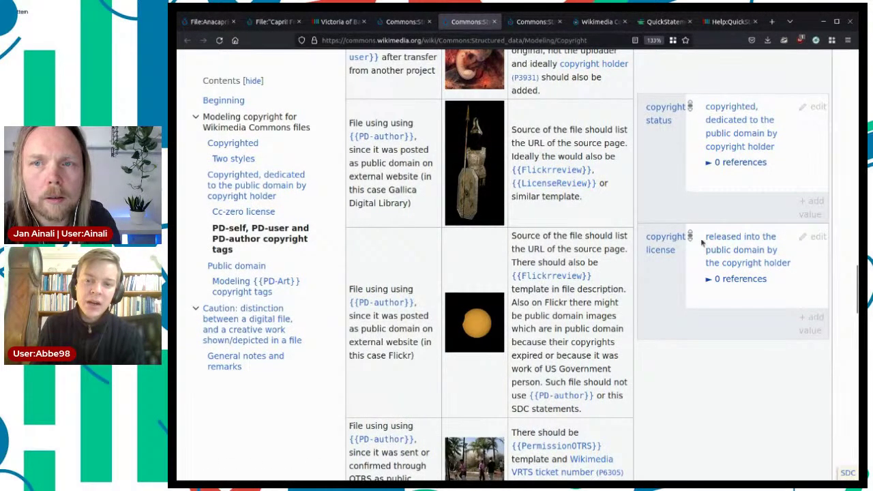
{"action": "left_click_drag", "start_coordinate": [701, 242], "coordinate": [800, 271]}
{"action": "left_click", "coordinate": [799, 271]}
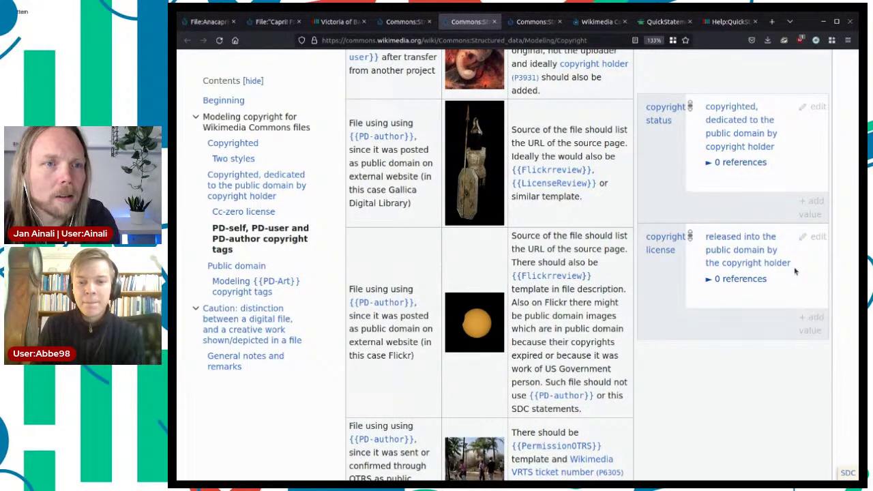
Go to the Public domain section and read its rules on qualifiers, US and source country status, and publication date.
{"action": "scroll", "coordinate": [794, 271], "scroll_direction": "down", "scroll_amount": 5}
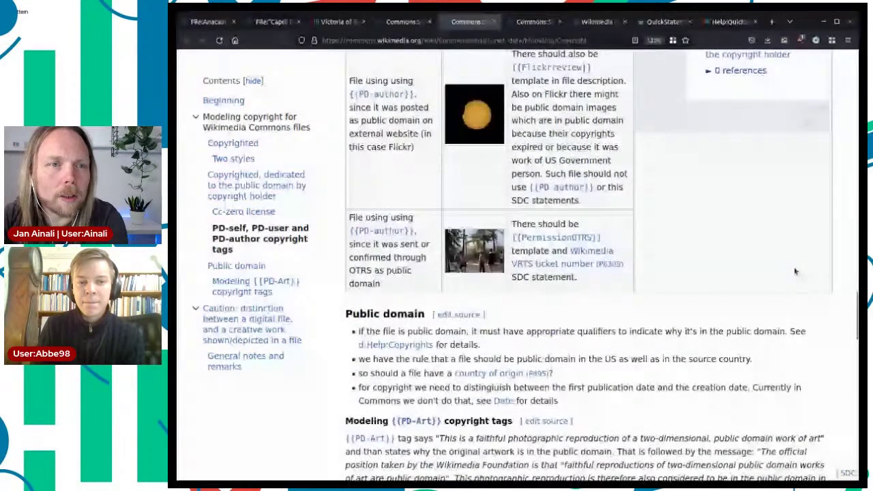
{"action": "left_click", "coordinate": [244, 270]}
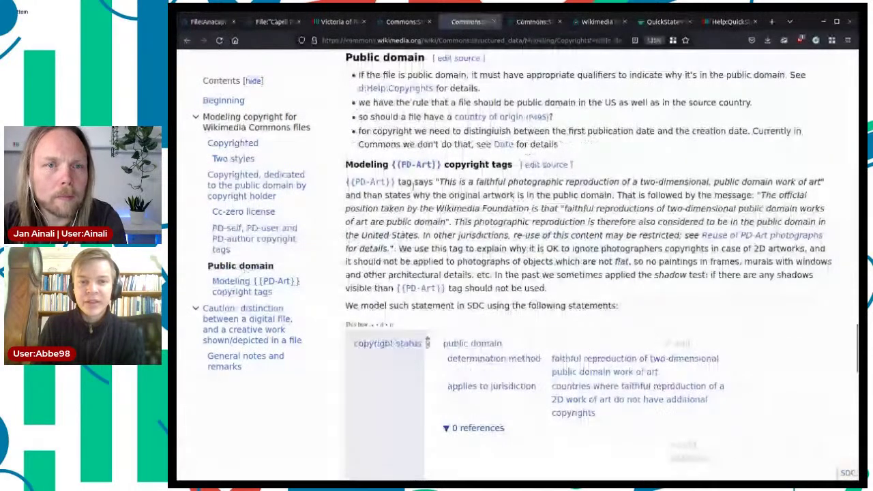
{"action": "left_click_drag", "start_coordinate": [523, 76], "coordinate": [481, 89]}
{"action": "left_click", "coordinate": [516, 80]}
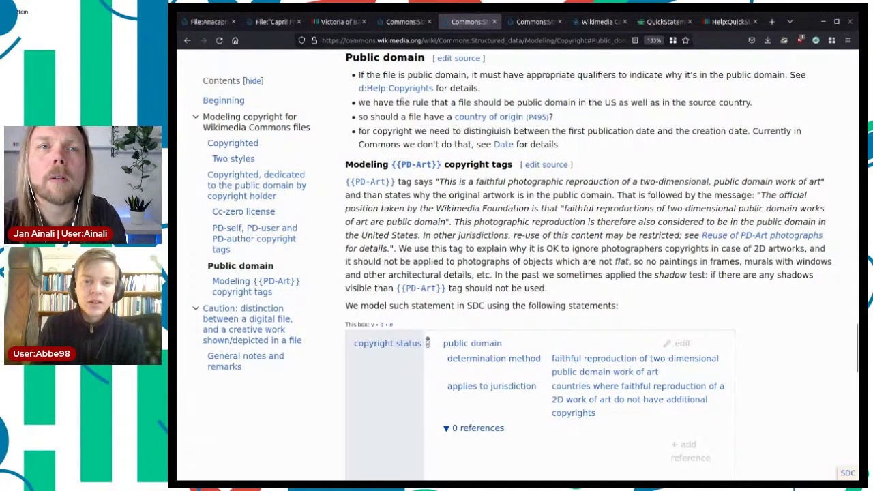
{"action": "left_click_drag", "start_coordinate": [405, 102], "coordinate": [583, 116]}
{"action": "left_click", "coordinate": [583, 114]}
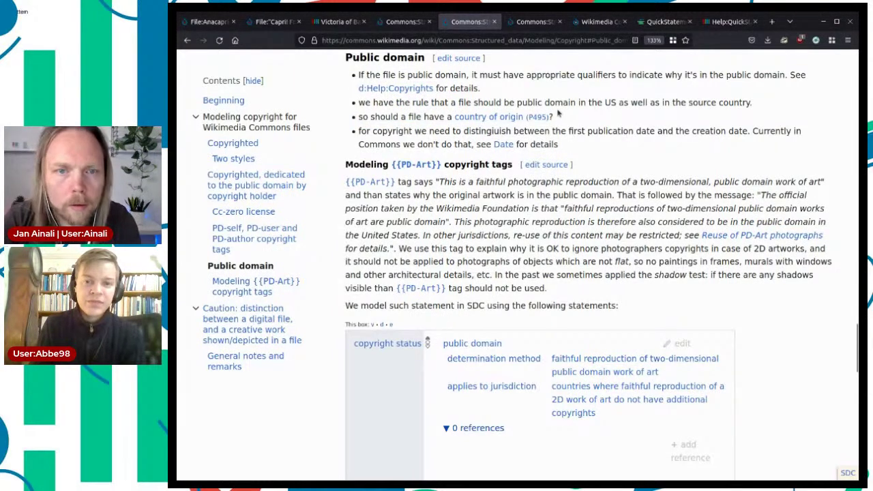
{"action": "left_click_drag", "start_coordinate": [389, 130], "coordinate": [616, 152]}
{"action": "left_click", "coordinate": [616, 152]}
Examine the PD-Art copyright tag modeling and the caution on distinguishing a digital file from the depicted work.
{"action": "scroll", "coordinate": [616, 152], "scroll_direction": "down", "scroll_amount": 2}
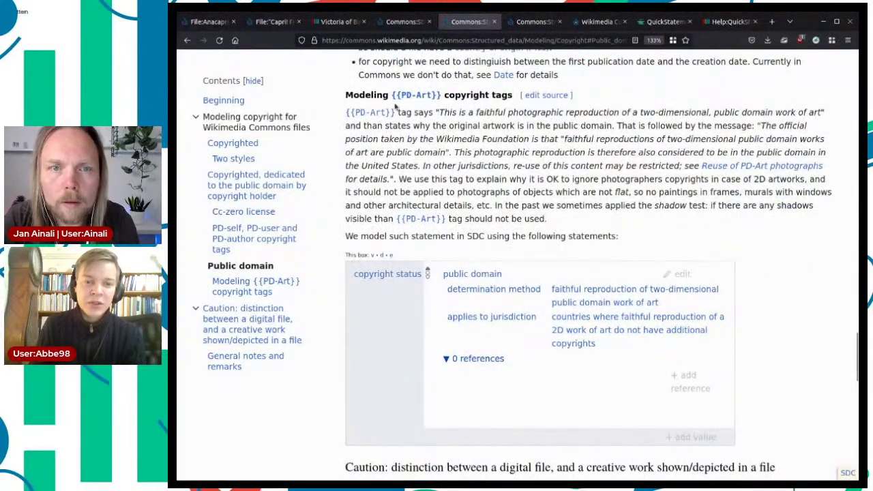
{"action": "scroll", "coordinate": [613, 111], "scroll_direction": "down", "scroll_amount": 6}
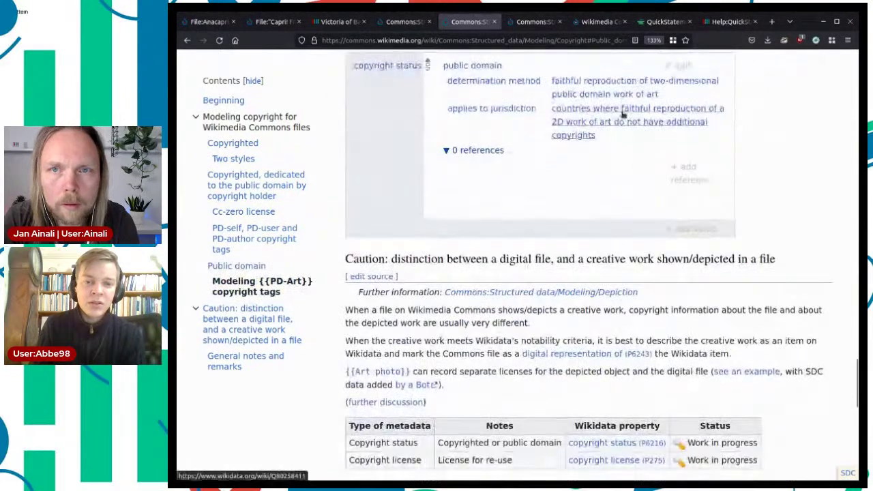
{"action": "scroll", "coordinate": [621, 113], "scroll_direction": "down", "scroll_amount": 4}
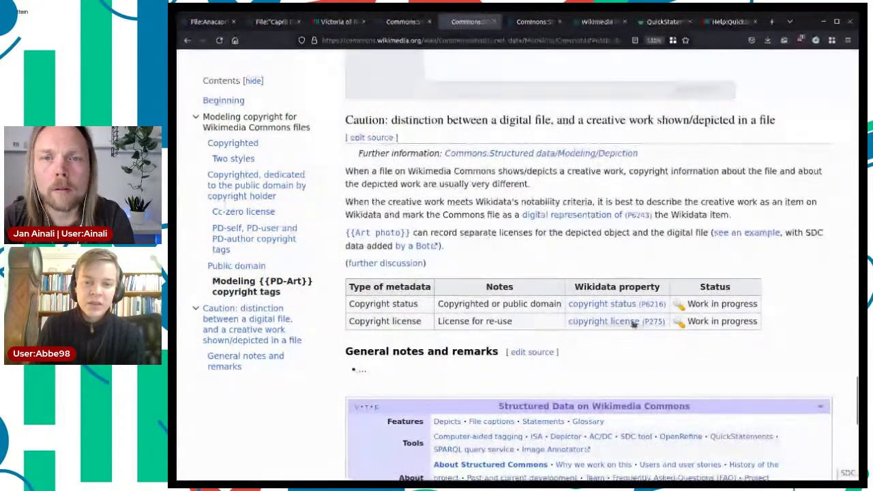
{"action": "scroll", "coordinate": [652, 263], "scroll_direction": "up", "scroll_amount": 6}
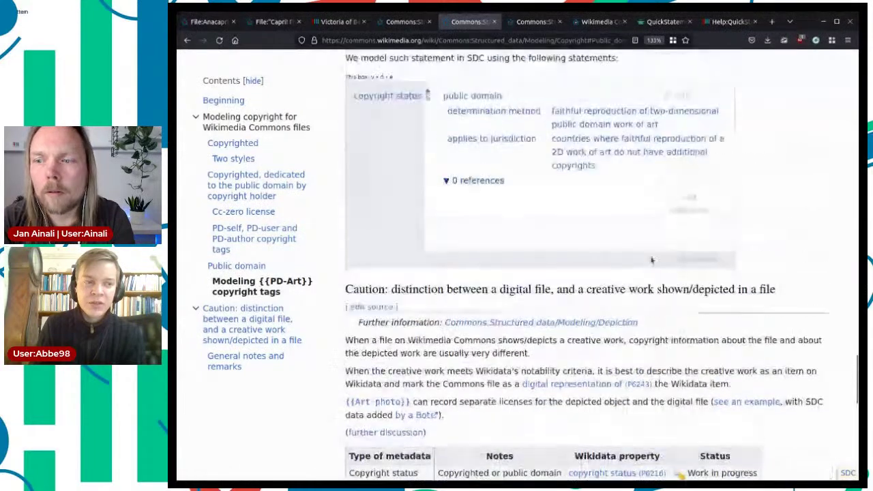
{"action": "scroll", "coordinate": [622, 221], "scroll_direction": "up", "scroll_amount": 4}
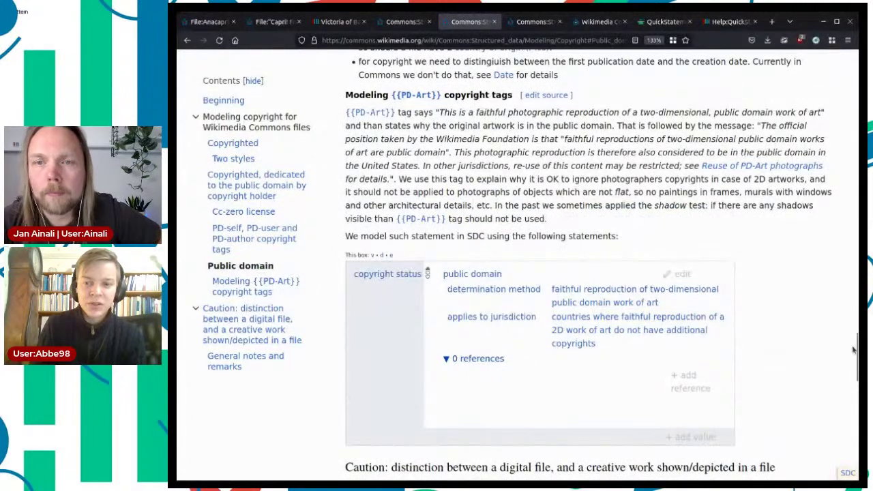
{"action": "left_click_drag", "start_coordinate": [855, 358], "coordinate": [807, 343]}
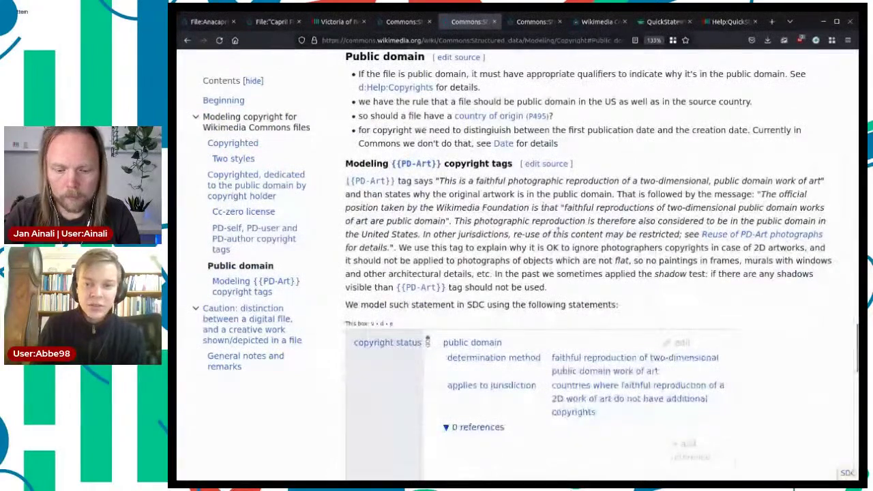
Switch to the source modeling page and look over its example statement for a file from the web.
{"action": "left_click", "coordinate": [530, 23]}
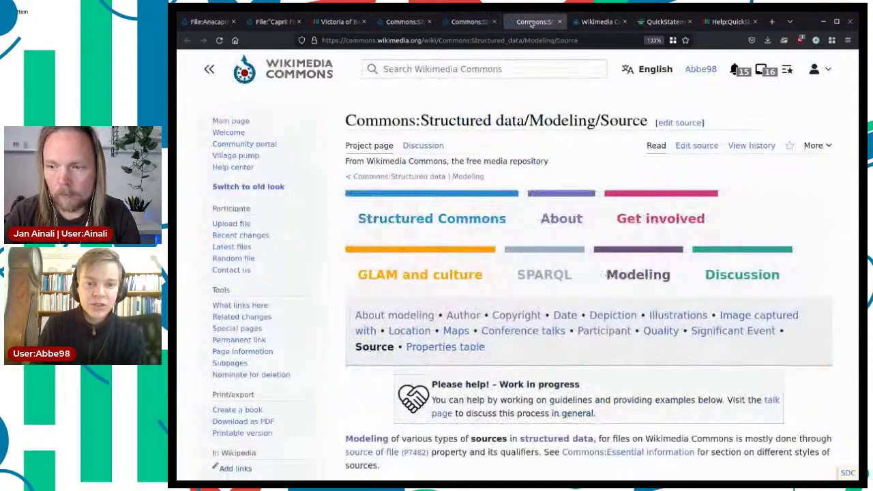
{"action": "scroll", "coordinate": [557, 338], "scroll_direction": "down", "scroll_amount": 5}
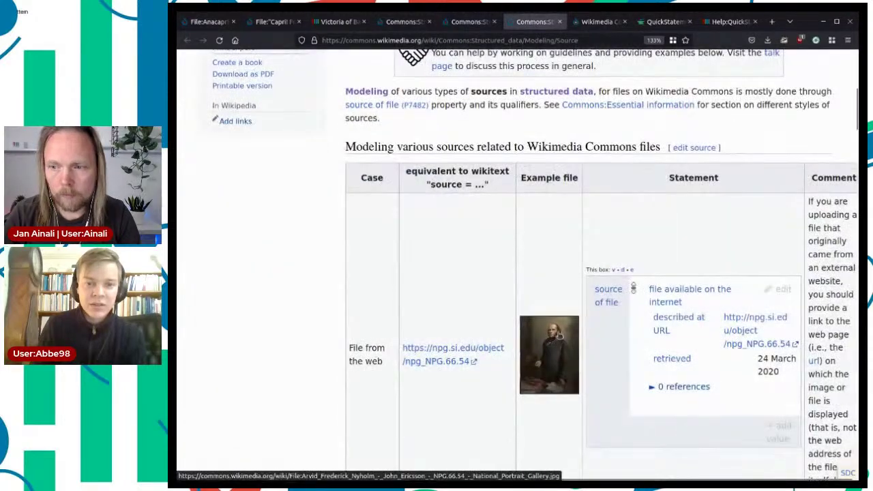
{"action": "scroll", "coordinate": [558, 342], "scroll_direction": "up", "scroll_amount": 1}
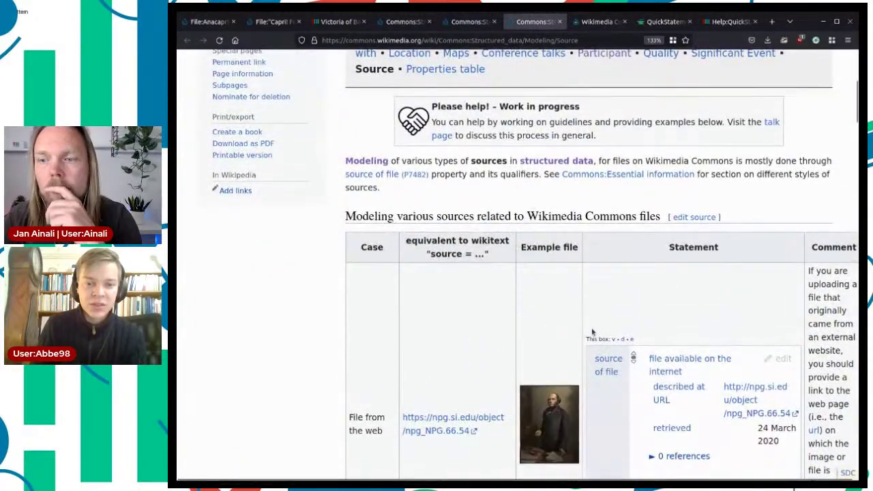
{"action": "scroll", "coordinate": [592, 332], "scroll_direction": "down", "scroll_amount": 3}
{"action": "scroll", "coordinate": [592, 332], "scroll_direction": "up", "scroll_amount": 7}
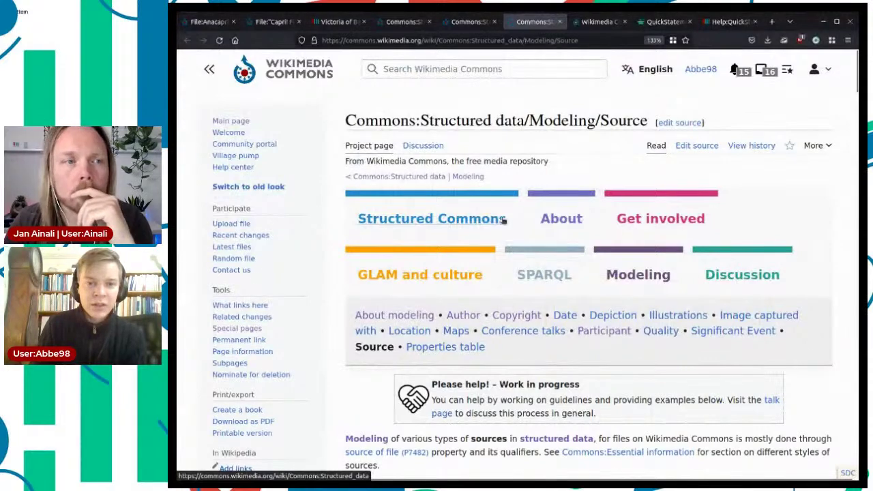
Open the main Modeling page and review its guidance on metadata types, own work, platform uploads and bots.
{"action": "left_click", "coordinate": [638, 274]}
{"action": "scroll", "coordinate": [633, 333], "scroll_direction": "down", "scroll_amount": 10}
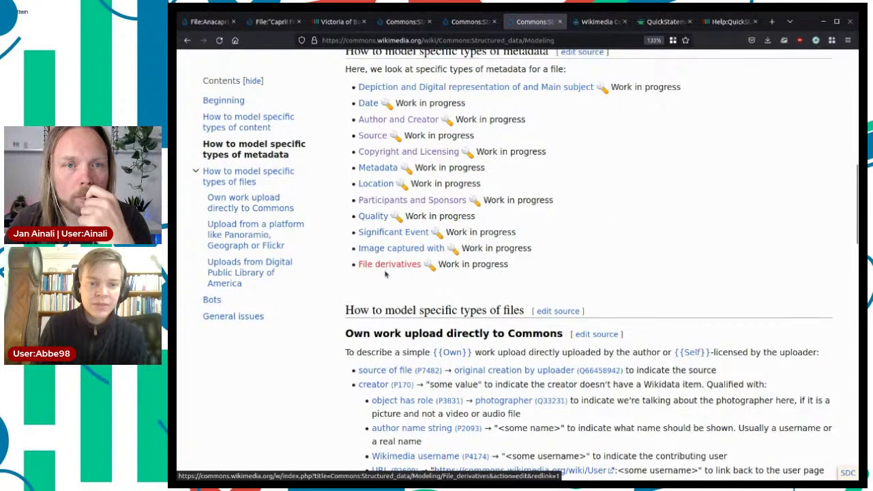
{"action": "scroll", "coordinate": [566, 254], "scroll_direction": "down", "scroll_amount": 2}
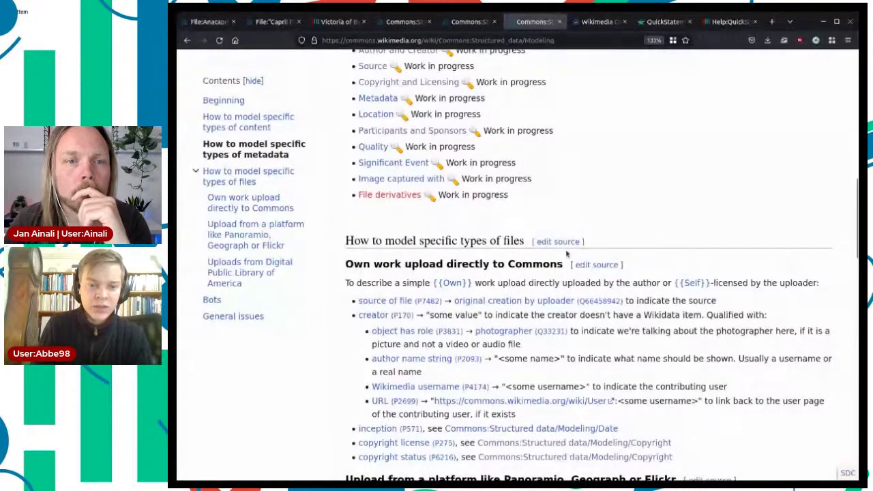
{"action": "scroll", "coordinate": [565, 254], "scroll_direction": "down", "scroll_amount": 2}
{"action": "scroll", "coordinate": [543, 253], "scroll_direction": "down", "scroll_amount": 8}
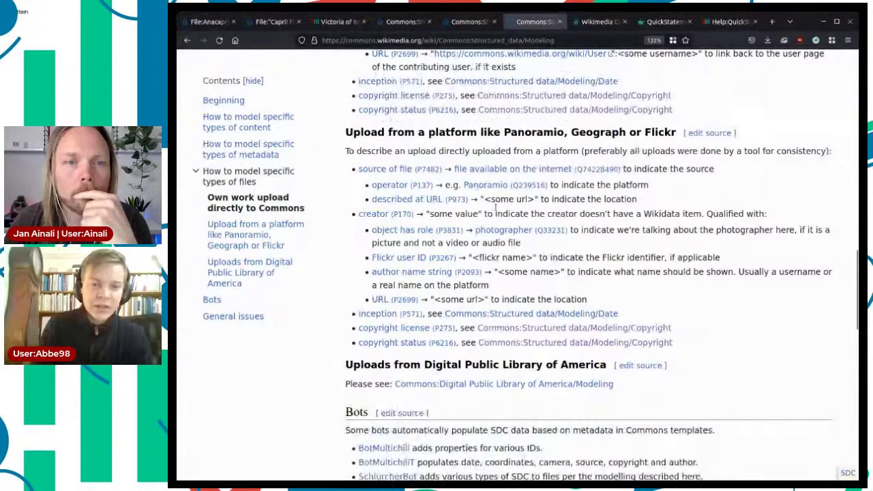
{"action": "scroll", "coordinate": [496, 208], "scroll_direction": "down", "scroll_amount": 4}
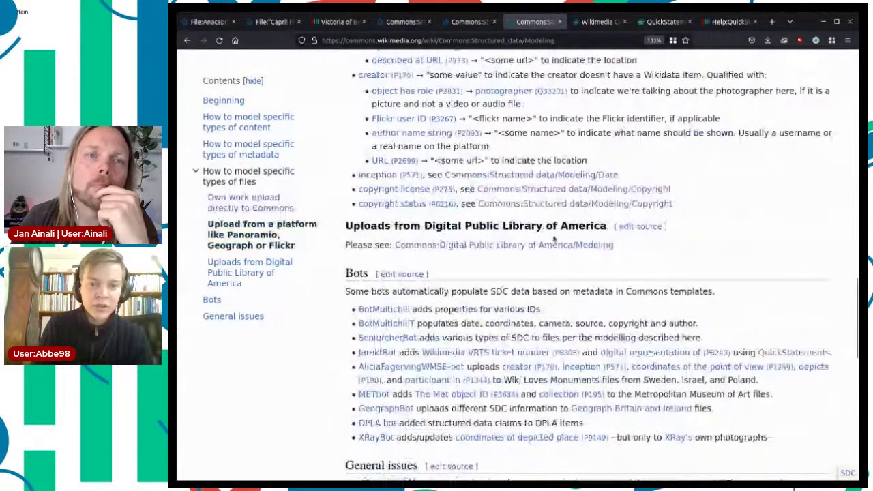
Open the Digital Public Library of America modeling page and review its source, URL, copyright status and license properties.
{"action": "left_click", "coordinate": [587, 246]}
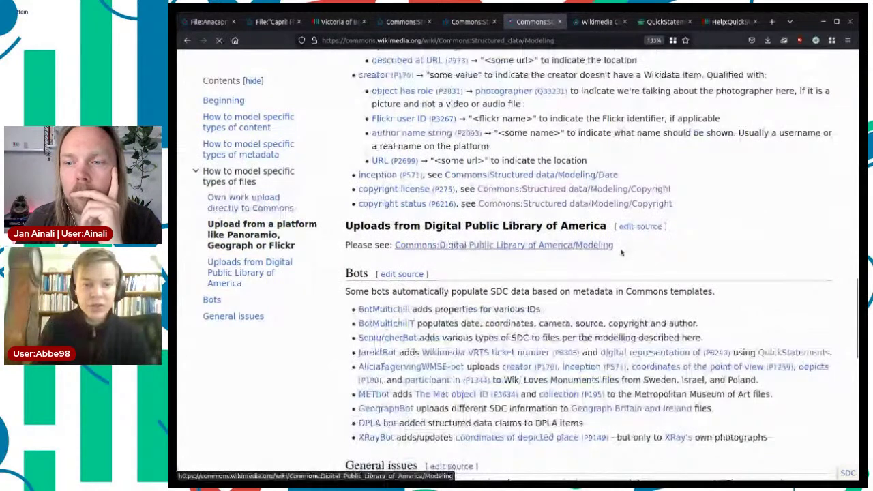
{"action": "scroll", "coordinate": [661, 237], "scroll_direction": "down", "scroll_amount": 5}
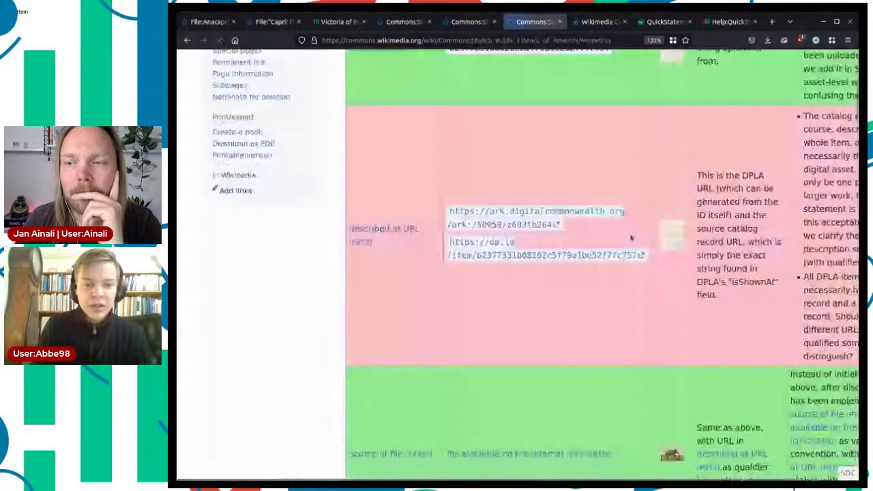
{"action": "scroll", "coordinate": [344, 198], "scroll_direction": "down", "scroll_amount": 6}
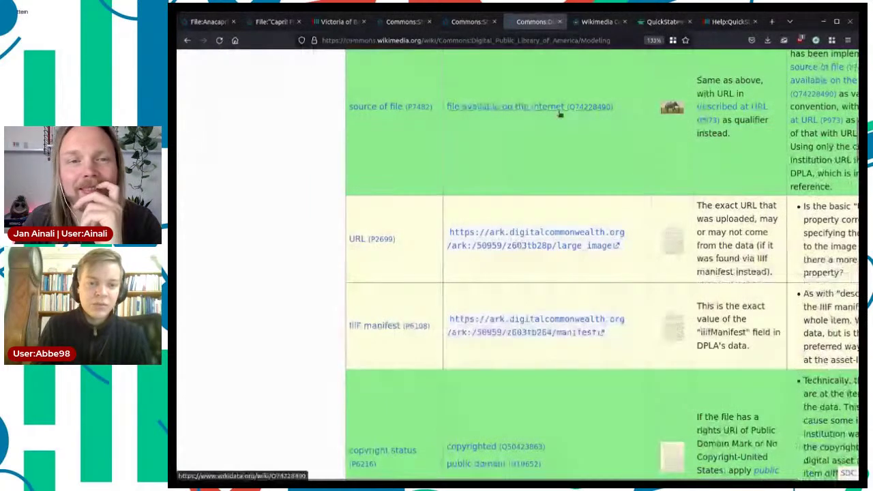
{"action": "scroll", "coordinate": [391, 269], "scroll_direction": "down", "scroll_amount": 1}
{"action": "scroll", "coordinate": [413, 285], "scroll_direction": "down", "scroll_amount": 1}
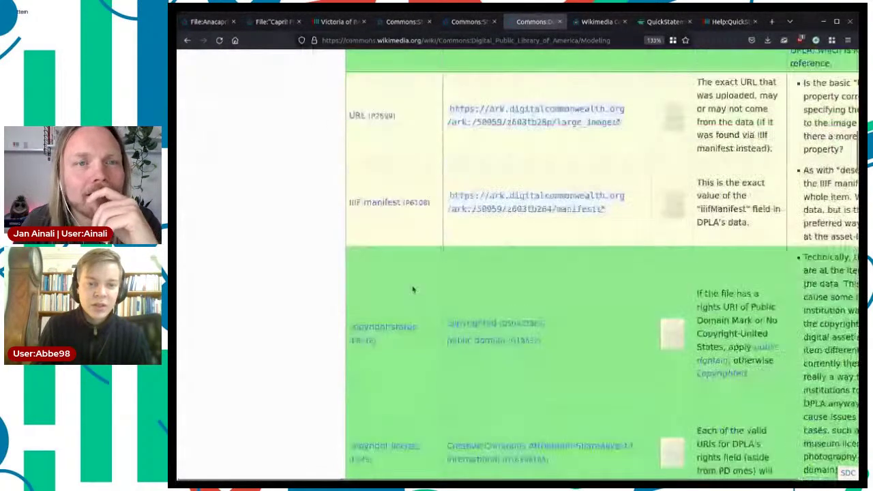
{"action": "scroll", "coordinate": [413, 290], "scroll_direction": "down", "scroll_amount": 3}
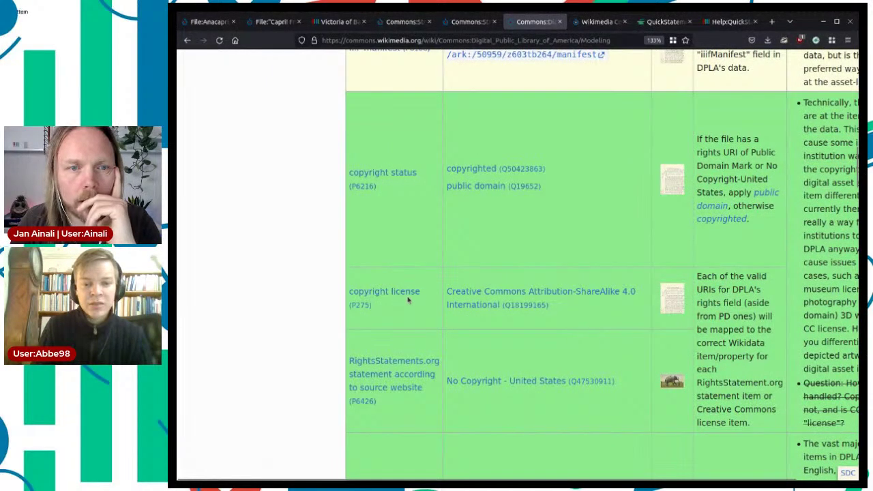
{"action": "scroll", "coordinate": [408, 300], "scroll_direction": "down", "scroll_amount": 2}
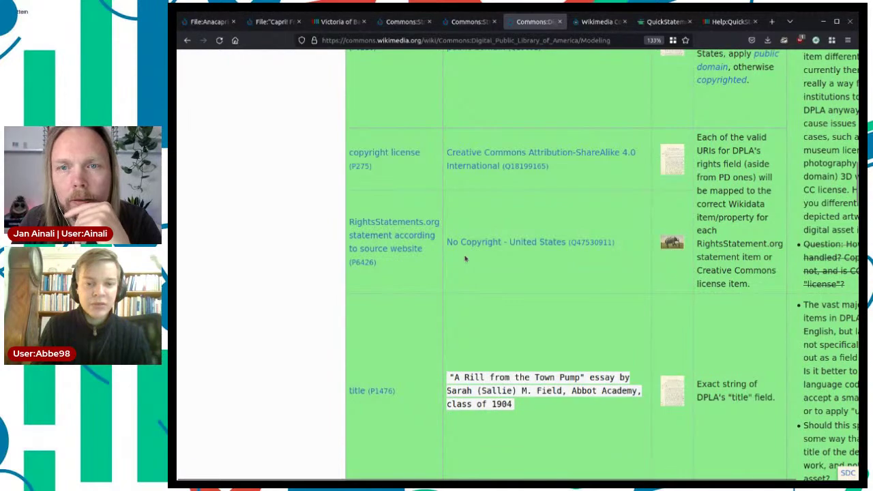
Examine how the DPLA table models title, Commons media contributed by (P9126) and collection (P195).
{"action": "scroll", "coordinate": [465, 259], "scroll_direction": "down", "scroll_amount": 5}
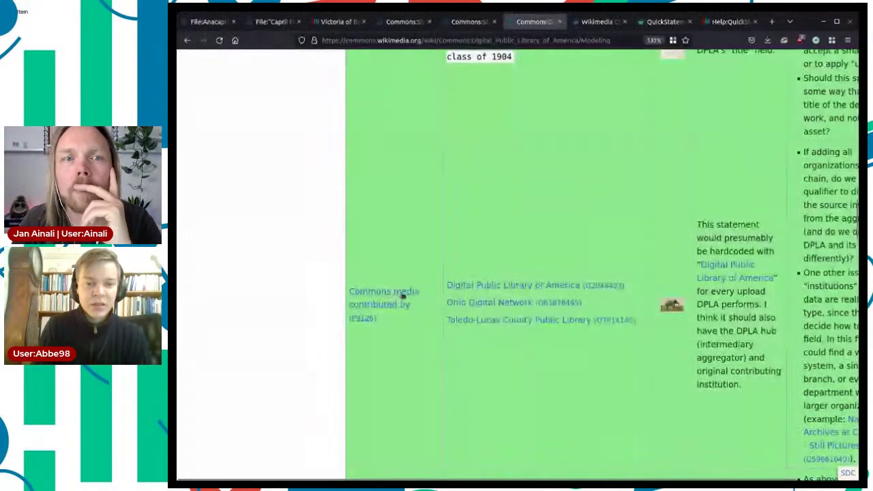
{"action": "scroll", "coordinate": [405, 316], "scroll_direction": "down", "scroll_amount": 2}
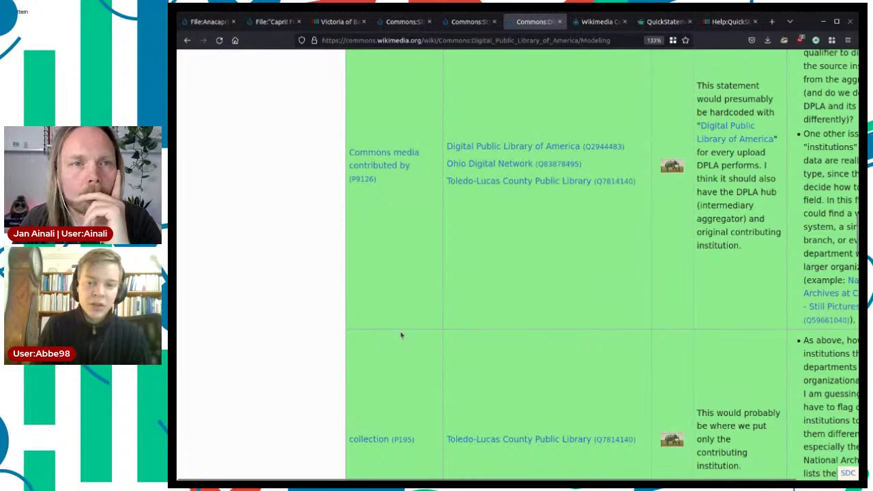
{"action": "scroll", "coordinate": [401, 334], "scroll_direction": "down", "scroll_amount": 3}
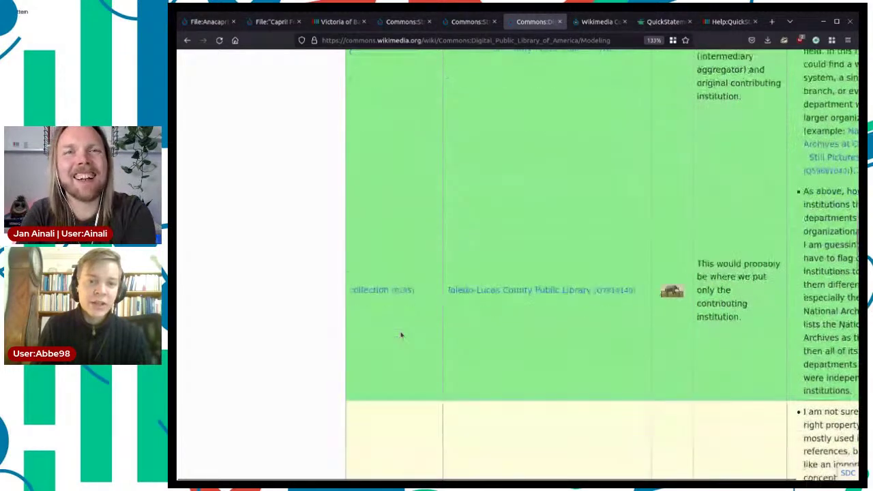
{"action": "scroll", "coordinate": [401, 334], "scroll_direction": "down", "scroll_amount": 1}
{"action": "scroll", "coordinate": [401, 335], "scroll_direction": "down", "scroll_amount": 2}
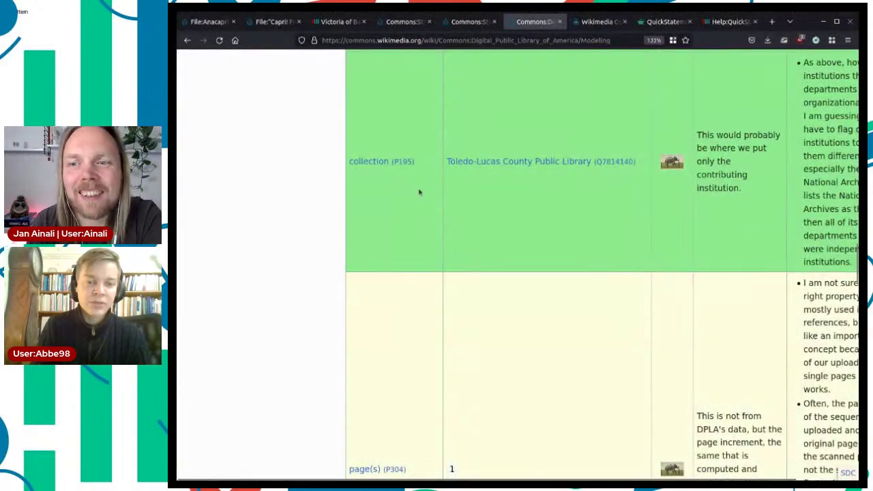
Look through the remaining DPLA properties down to inventory number, and return to the collection (P195) row.
{"action": "scroll", "coordinate": [415, 228], "scroll_direction": "down", "scroll_amount": 15}
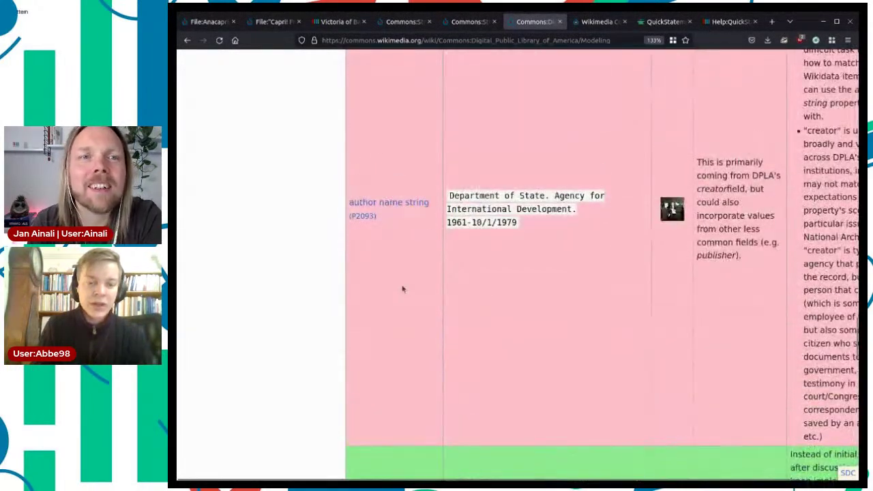
{"action": "scroll", "coordinate": [403, 286], "scroll_direction": "down", "scroll_amount": 7}
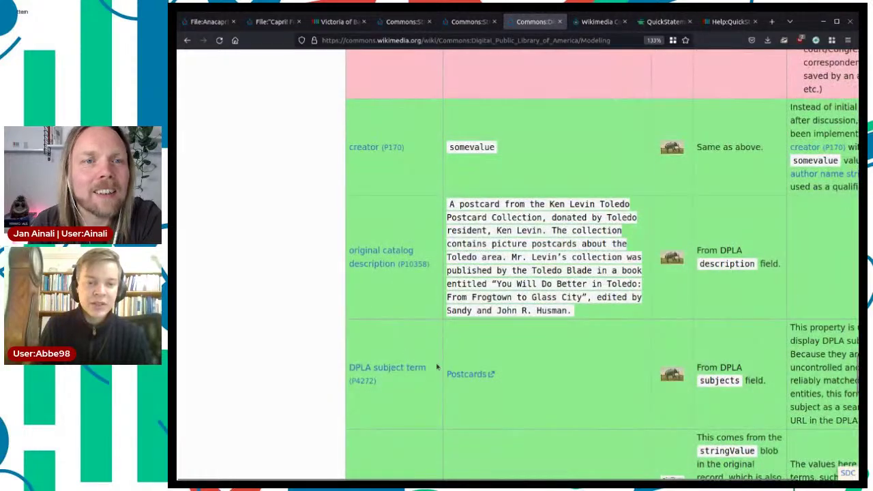
{"action": "scroll", "coordinate": [428, 363], "scroll_direction": "down", "scroll_amount": 7}
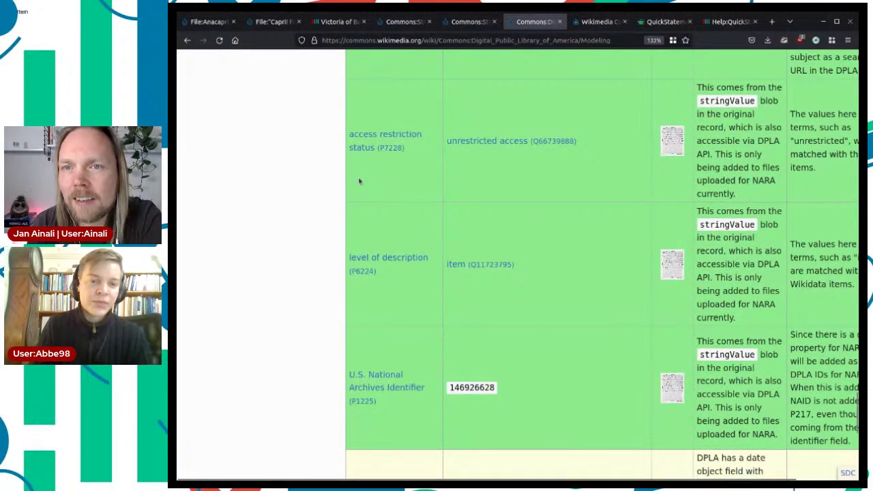
{"action": "scroll", "coordinate": [436, 191], "scroll_direction": "down", "scroll_amount": 7}
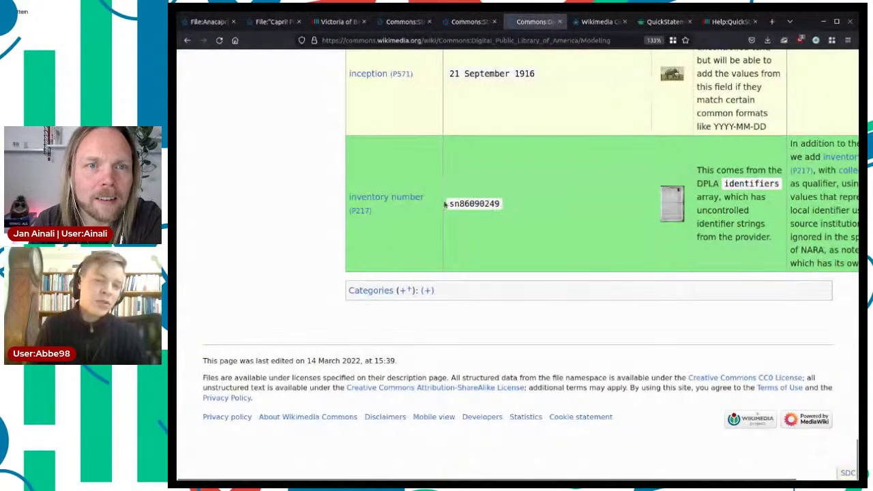
{"action": "scroll", "coordinate": [469, 170], "scroll_direction": "up", "scroll_amount": 20}
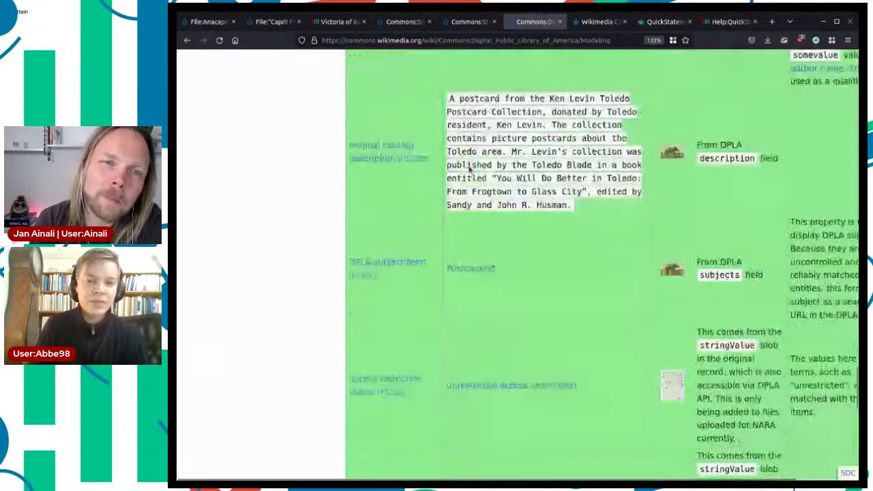
{"action": "scroll", "coordinate": [469, 170], "scroll_direction": "up", "scroll_amount": 10}
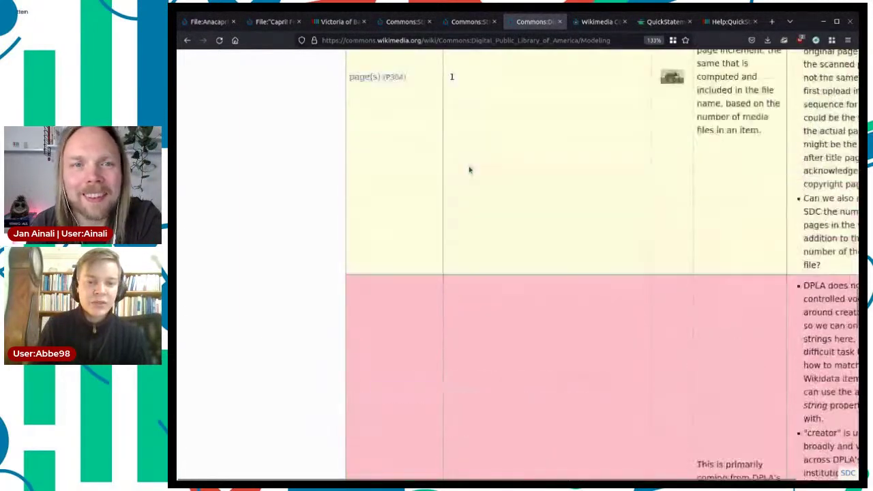
{"action": "scroll", "coordinate": [470, 170], "scroll_direction": "up", "scroll_amount": 3}
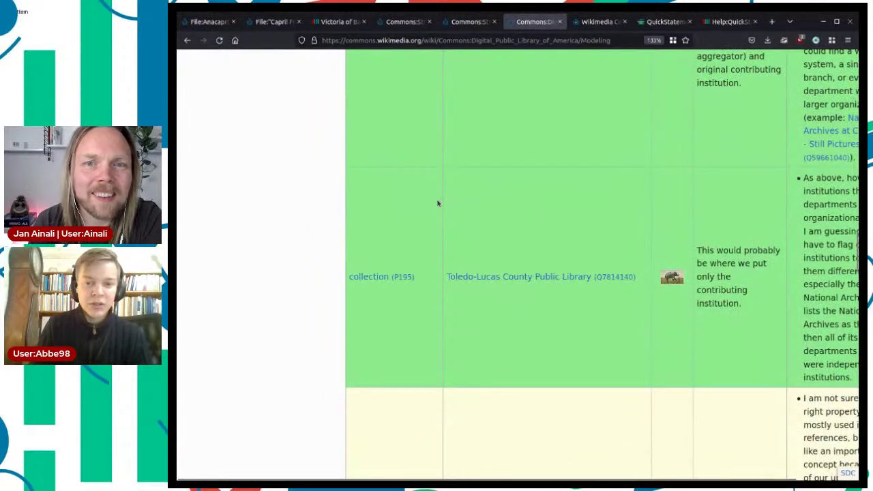
{"action": "scroll", "coordinate": [413, 231], "scroll_direction": "up", "scroll_amount": 1}
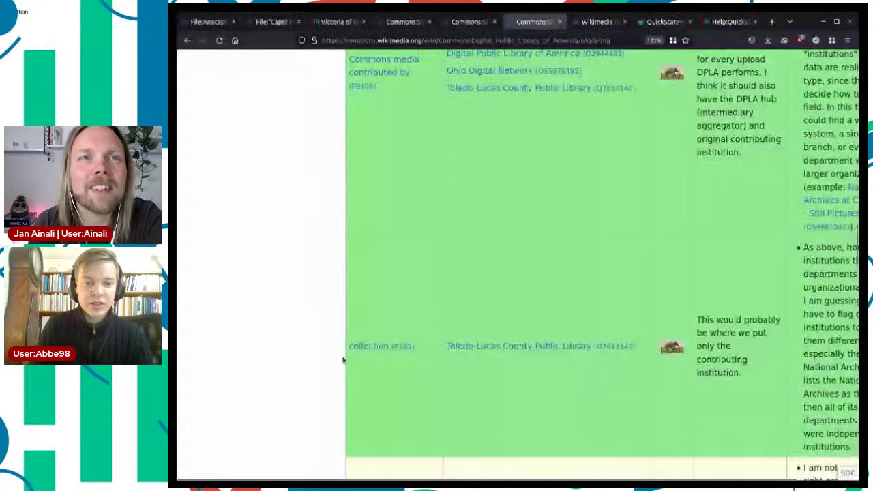
Switch to the Wikimedia Commons Query Service and review the existing creator query with its qid and P170 results.
{"action": "left_click", "coordinate": [665, 22]}
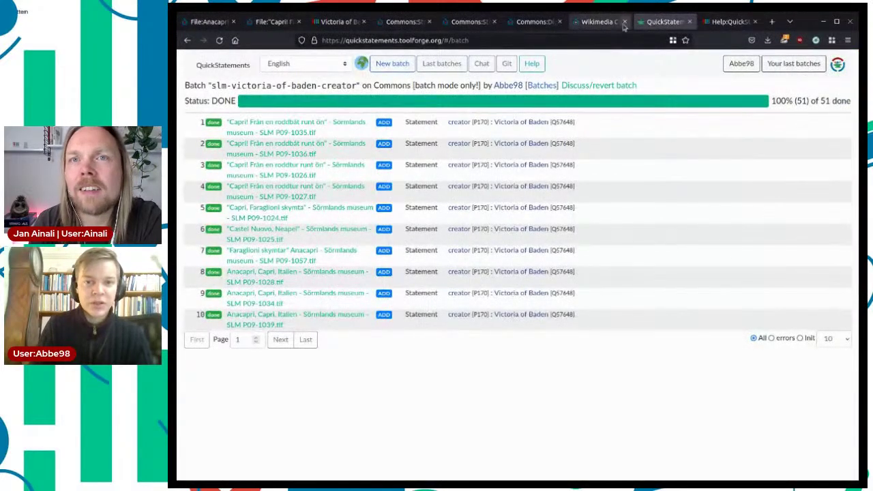
{"action": "left_click", "coordinate": [597, 21]}
{"action": "scroll", "coordinate": [556, 106], "scroll_direction": "up", "scroll_amount": 3}
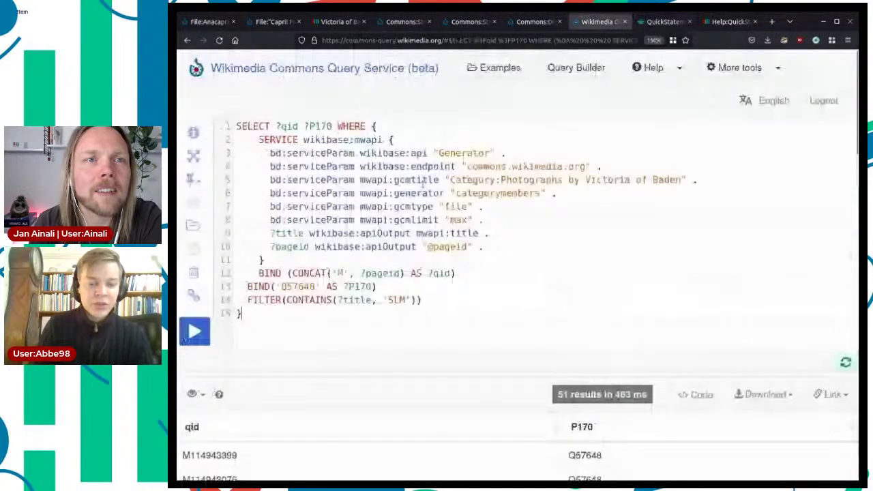
{"action": "scroll", "coordinate": [600, 195], "scroll_direction": "down", "scroll_amount": 4}
{"action": "double_click", "coordinate": [600, 195]}
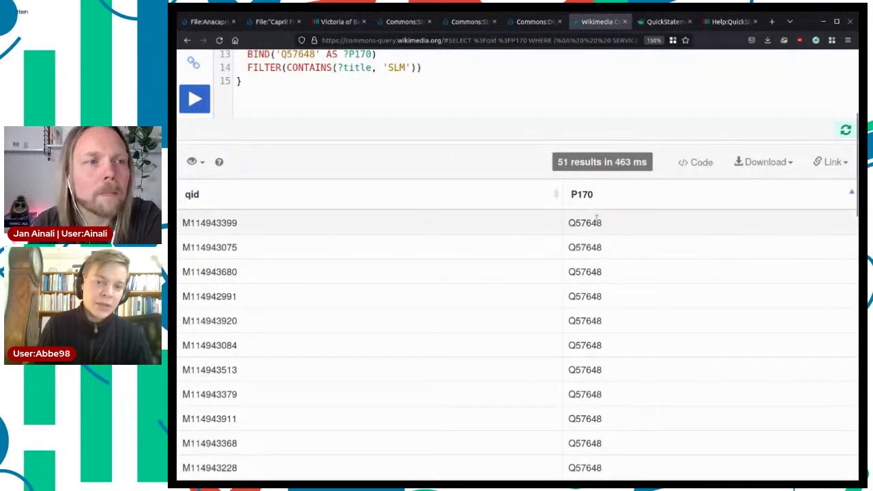
{"action": "scroll", "coordinate": [481, 239], "scroll_direction": "up", "scroll_amount": 2}
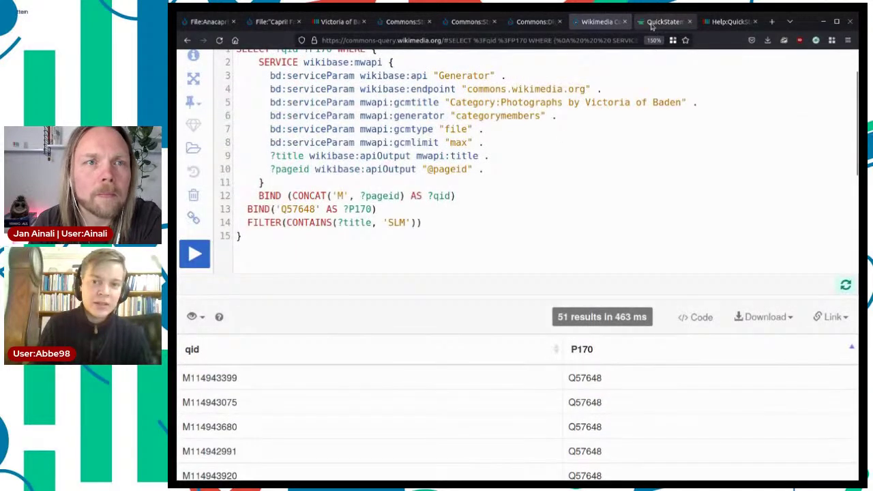
Close the extra structured data source page, keeping the main Modeling page open, and return to the QuickStatements batch.
{"action": "left_click", "coordinate": [455, 23]}
{"action": "left_click", "coordinate": [400, 25]}
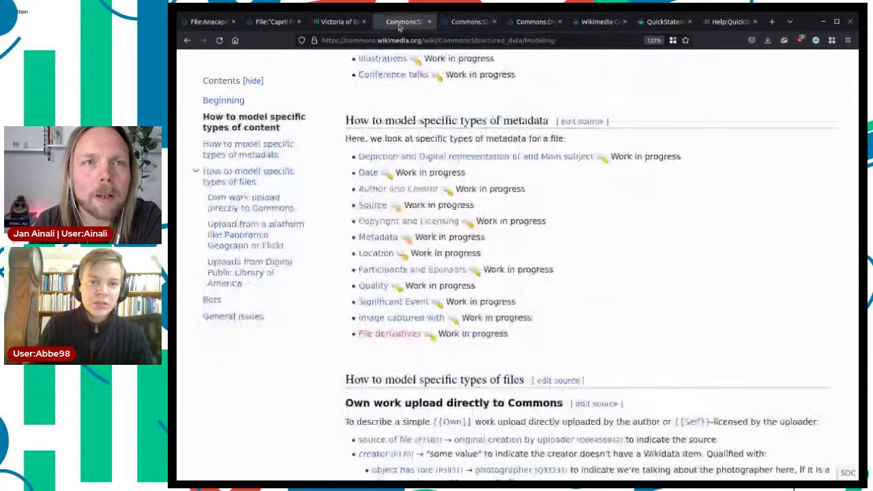
{"action": "left_click", "coordinate": [493, 22]}
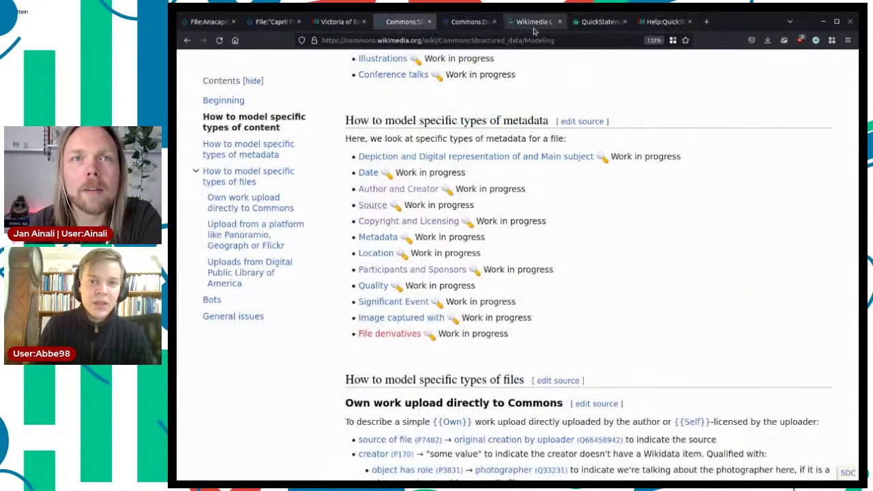
{"action": "left_click", "coordinate": [587, 25]}
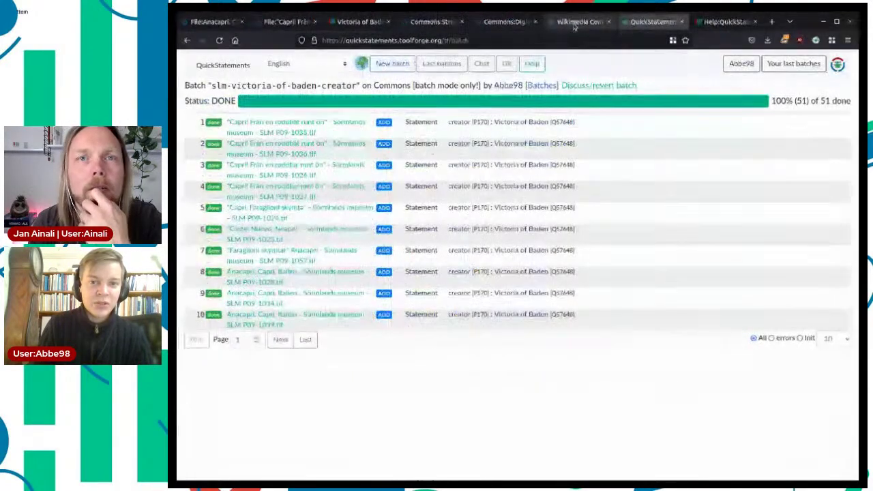
In the Commons query, replace the P170 variable with P195 in both the BIND line and the SELECT clause.
{"action": "left_click", "coordinate": [574, 24]}
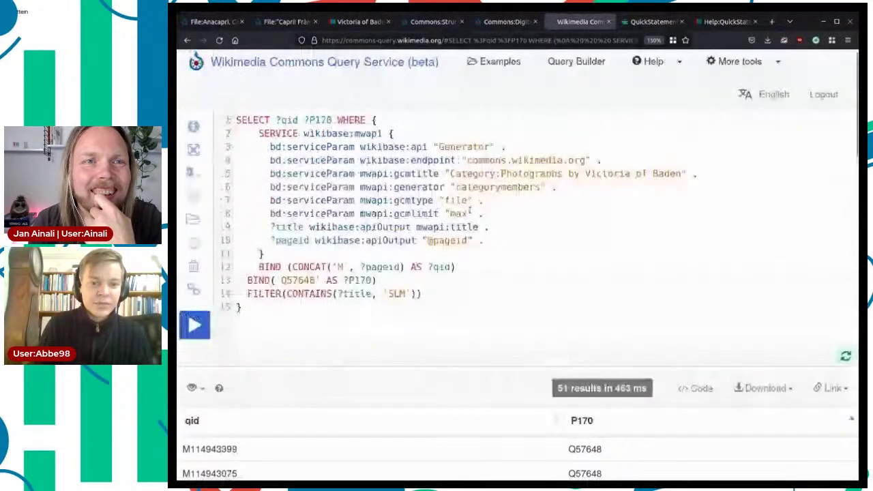
{"action": "double_click", "coordinate": [359, 287]}
{"action": "type", "text": "P195"}
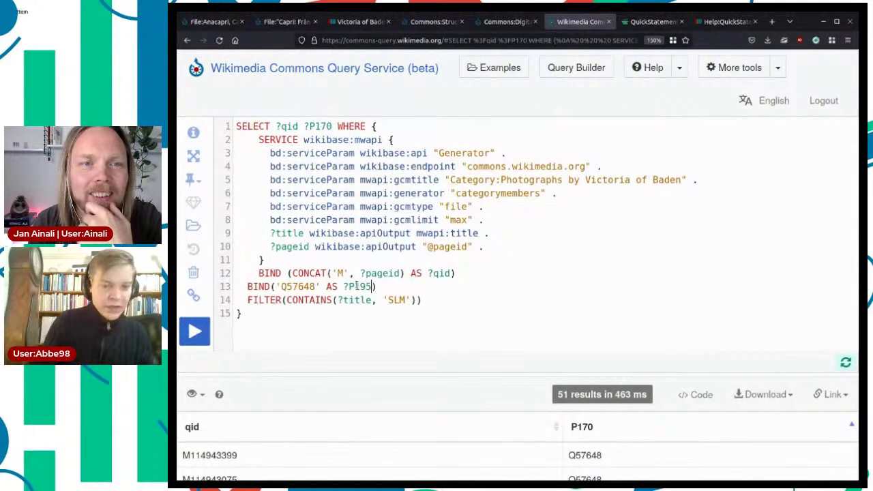
{"action": "double_click", "coordinate": [360, 287]}
{"action": "key", "text": "ctrl+c"}
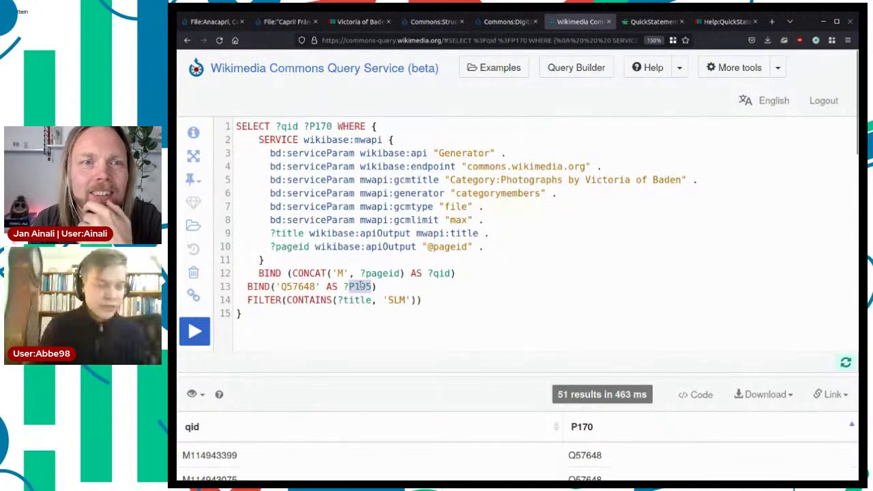
{"action": "double_click", "coordinate": [320, 126]}
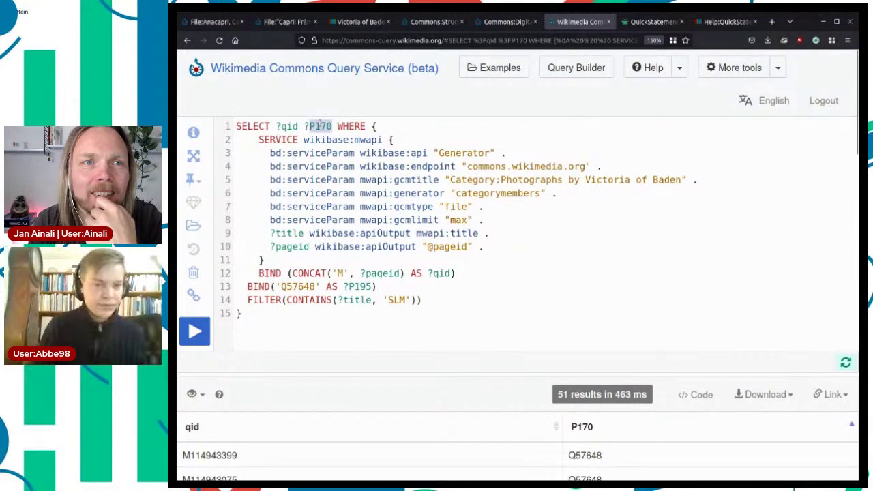
{"action": "key", "text": "ctrl+v"}
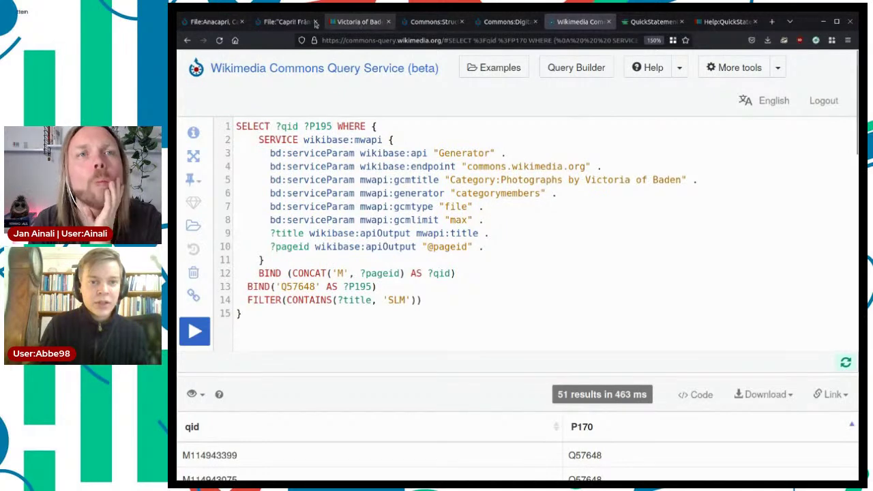
Get Sörmland Museum's Wikidata ID from the Capri file page, bind Q5095323 as the P195 value and run the query.
{"action": "left_click", "coordinate": [285, 22]}
{"action": "scroll", "coordinate": [532, 232], "scroll_direction": "up", "scroll_amount": 2}
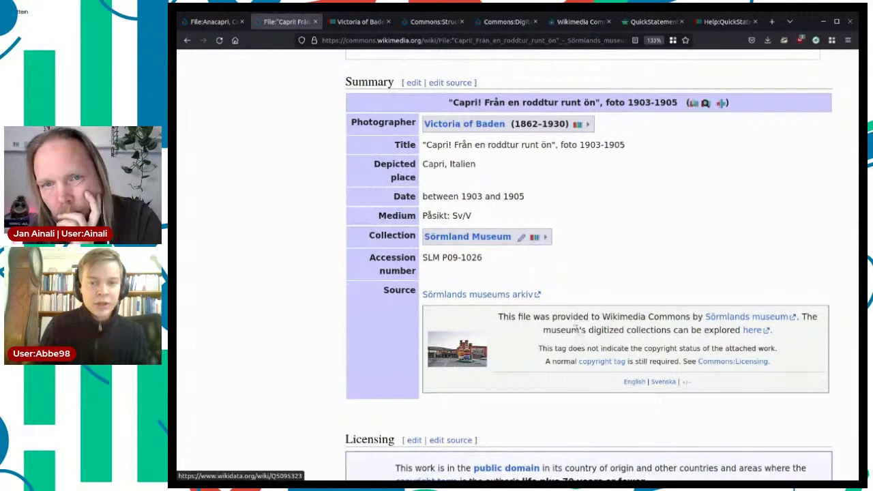
{"action": "left_click", "coordinate": [659, 22]}
{"action": "left_click", "coordinate": [580, 22]}
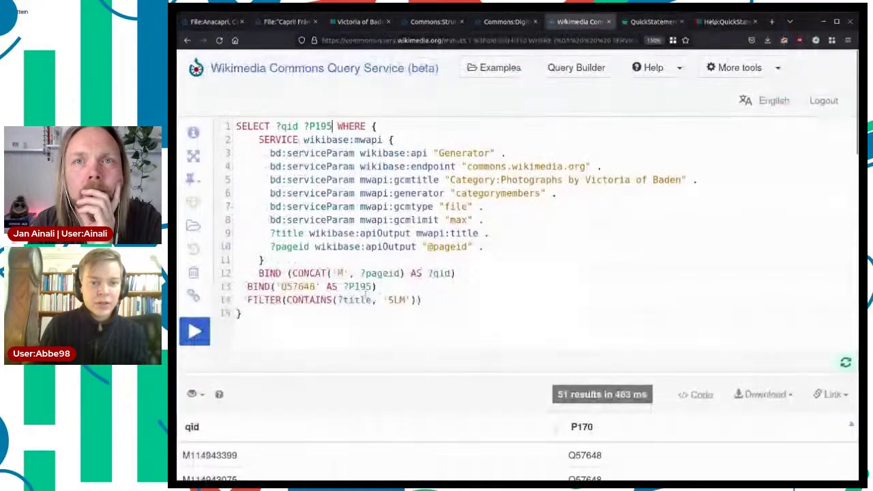
{"action": "double_click", "coordinate": [303, 286]}
{"action": "type", "text": "https://www.wikidata.org/wiki/Q5095323"}
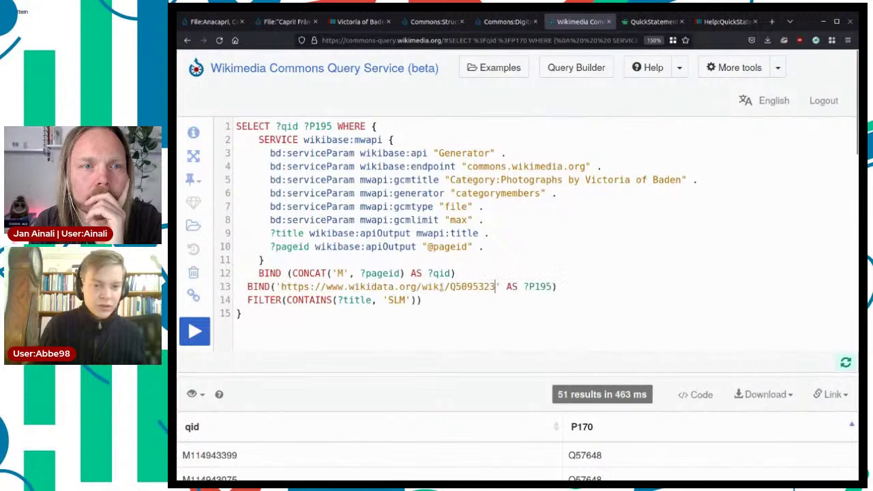
{"action": "left_click_drag", "start_coordinate": [450, 286], "coordinate": [281, 286]}
{"action": "key", "text": "BackSpace"}
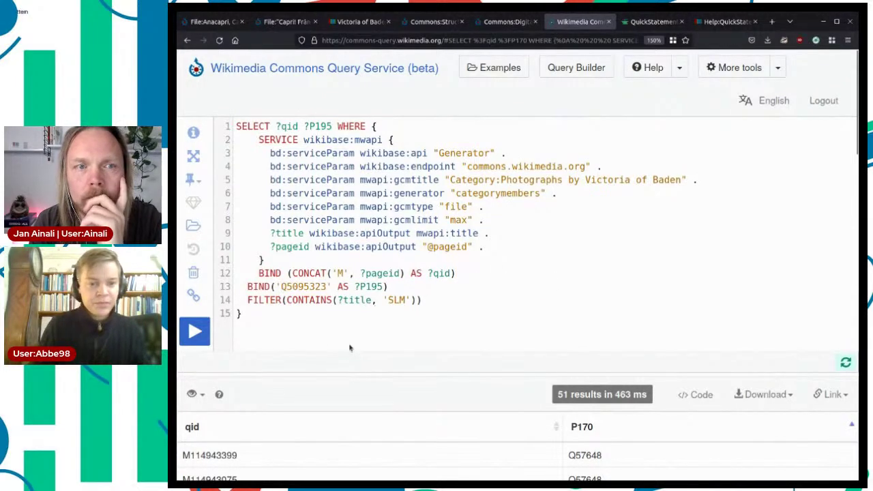
{"action": "left_click", "coordinate": [186, 332]}
{"action": "scroll", "coordinate": [615, 194], "scroll_direction": "down", "scroll_amount": 4}
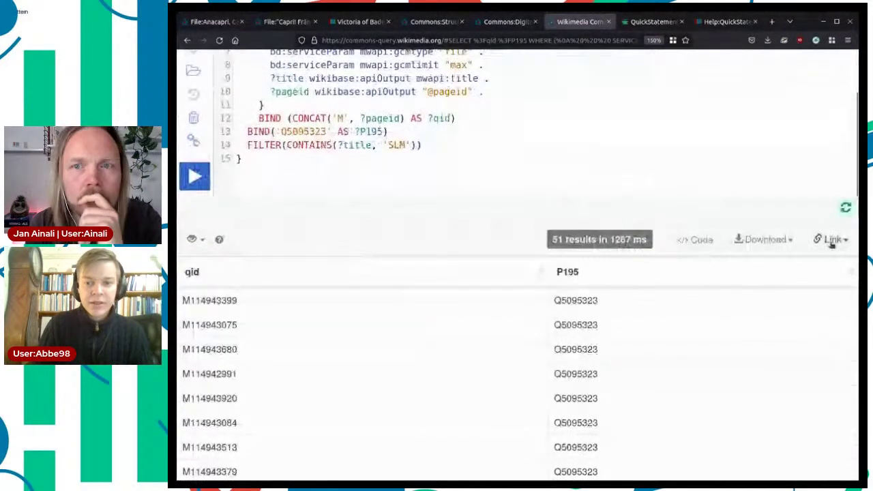
Download the query results as a CSV file and paste its contents into a new QuickStatements batch.
{"action": "left_click", "coordinate": [784, 242]}
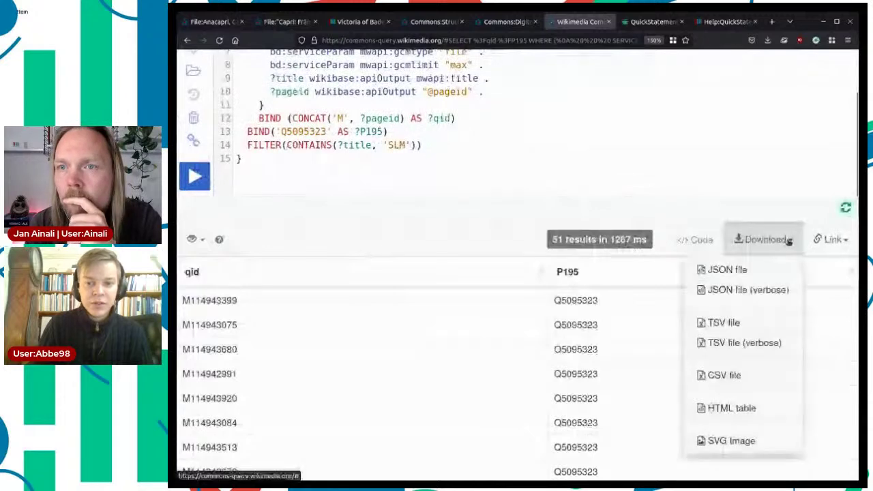
{"action": "left_click", "coordinate": [728, 372]}
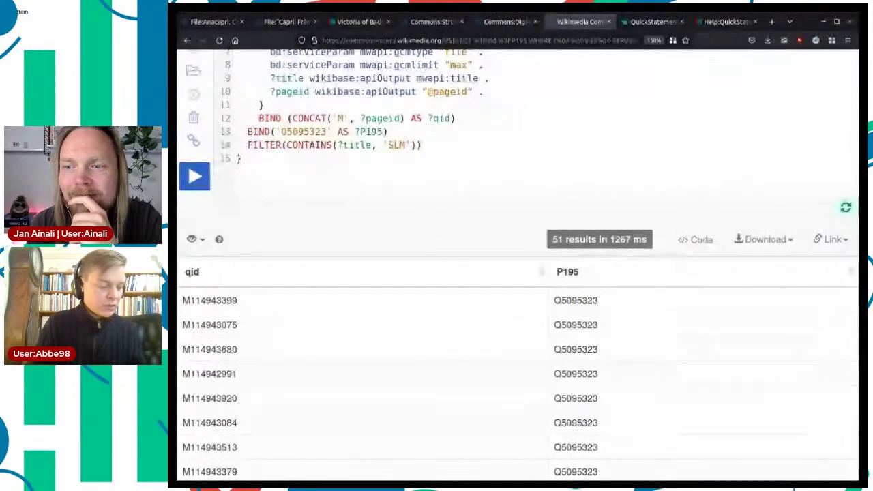
{"action": "left_click", "coordinate": [655, 23]}
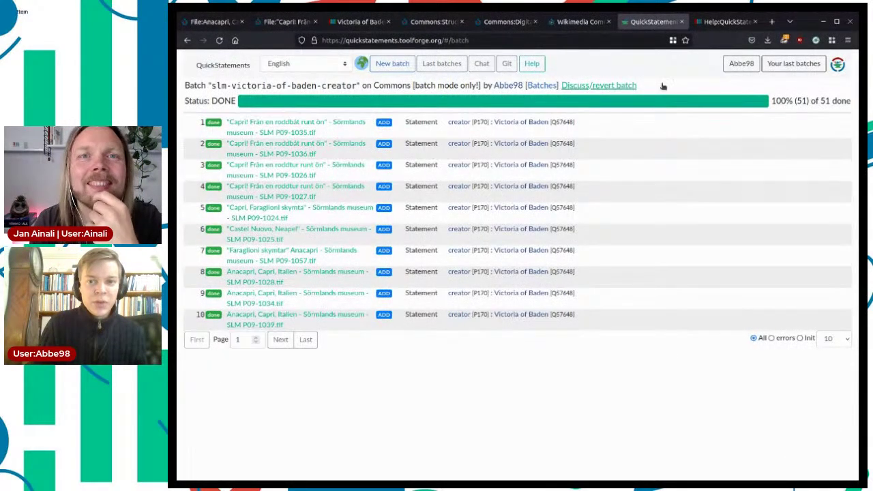
{"action": "left_click", "coordinate": [398, 68]}
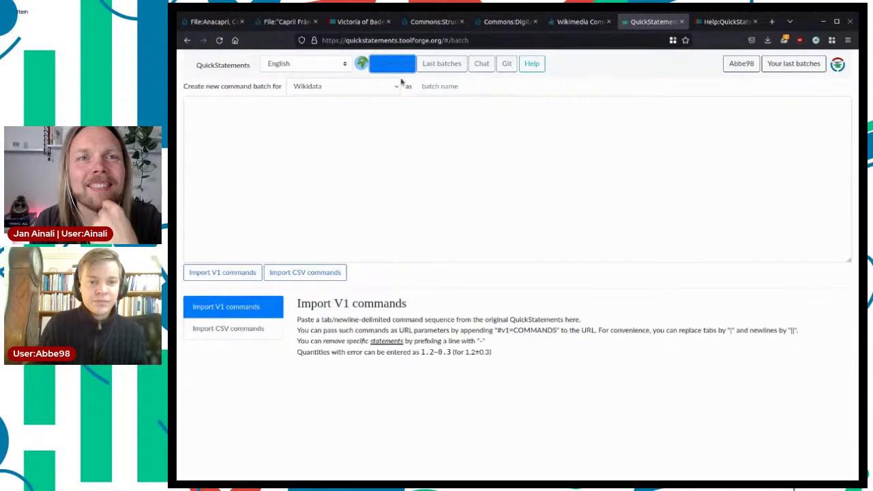
{"action": "left_click", "coordinate": [335, 163]}
{"action": "key", "text": "ctrl+v"}
Import the CSV commands as batch slm-victoria-of-baden-collection for Commons [batch mode only!] and run it.
{"action": "left_click", "coordinate": [456, 88]}
{"action": "type", "text": "s"}
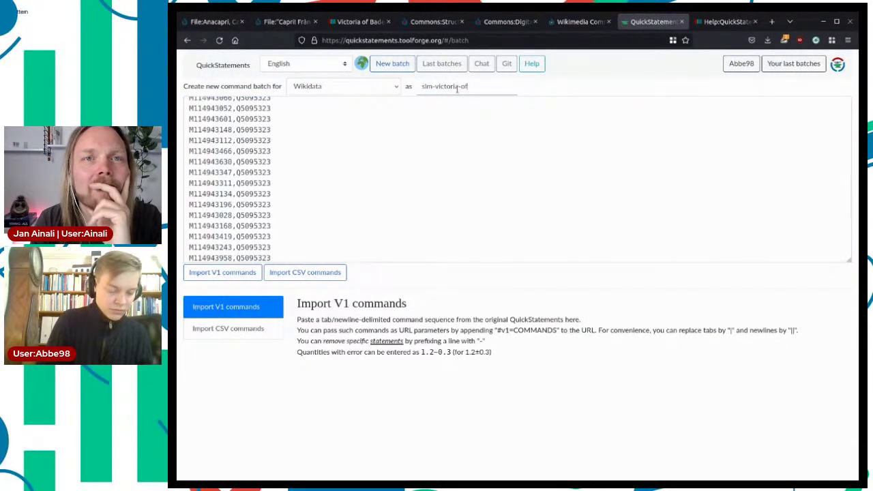
{"action": "type", "text": "im-victoria-of-baden-"}
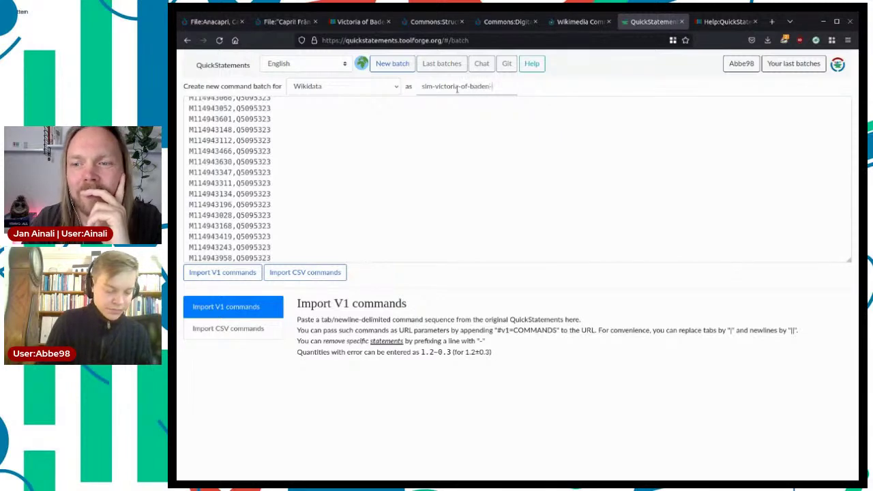
{"action": "type", "text": "collection"}
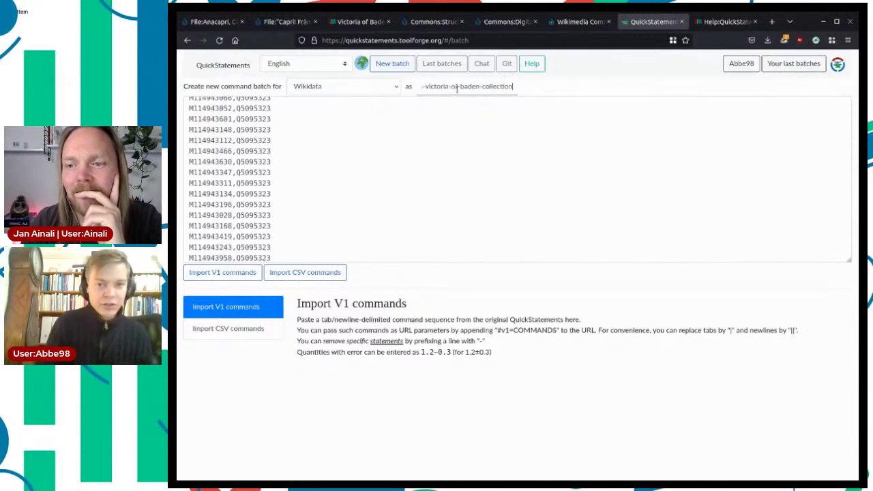
{"action": "left_click", "coordinate": [362, 87]}
{"action": "left_click", "coordinate": [335, 128]}
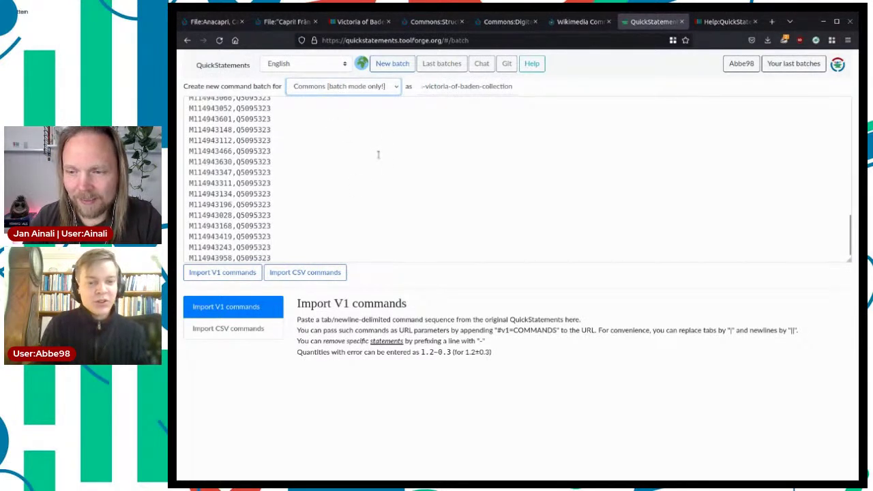
{"action": "left_click", "coordinate": [330, 277]}
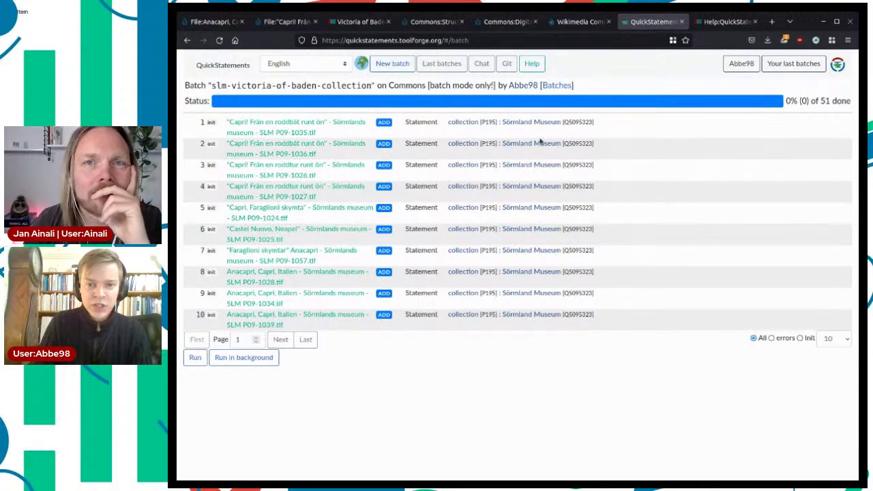
{"action": "left_click", "coordinate": [195, 357]}
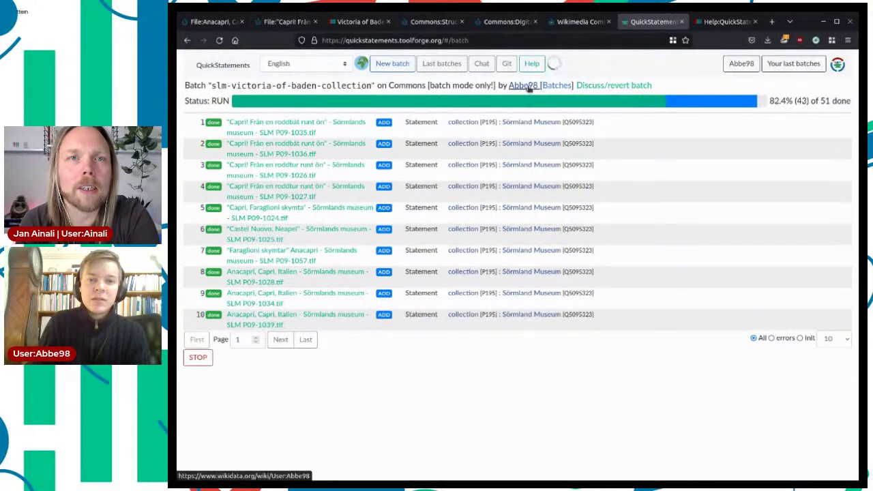
Switch to the Capri file page on Wikimedia Commons and open your own user contributions.
{"action": "left_click", "coordinate": [287, 21]}
{"action": "scroll", "coordinate": [782, 104], "scroll_direction": "up", "scroll_amount": 5}
{"action": "scroll", "coordinate": [782, 103], "scroll_direction": "up", "scroll_amount": 5}
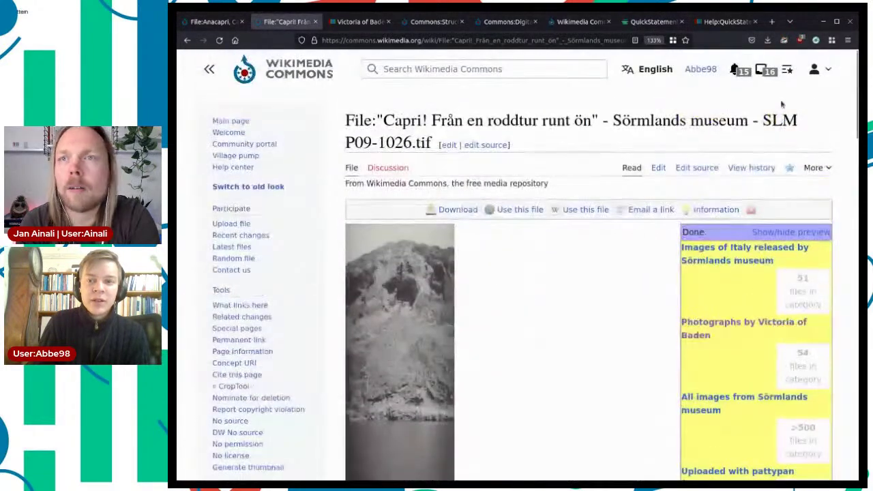
{"action": "left_click", "coordinate": [825, 70]}
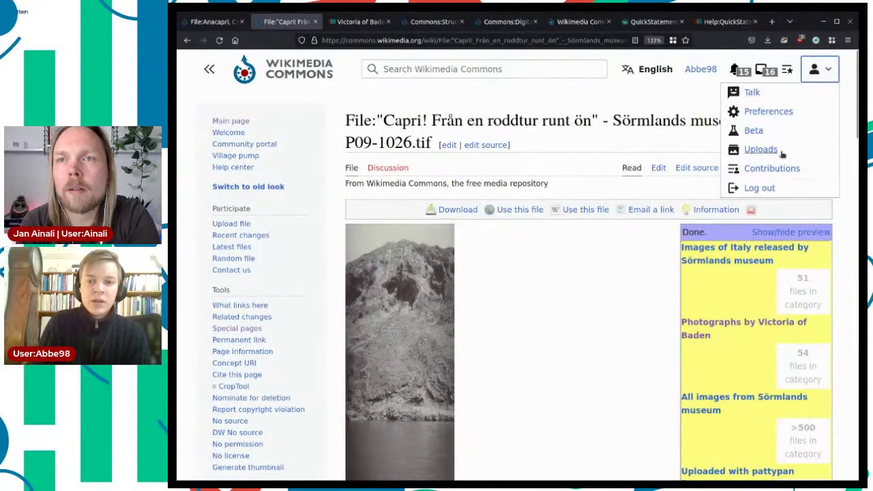
{"action": "left_click", "coordinate": [771, 168]}
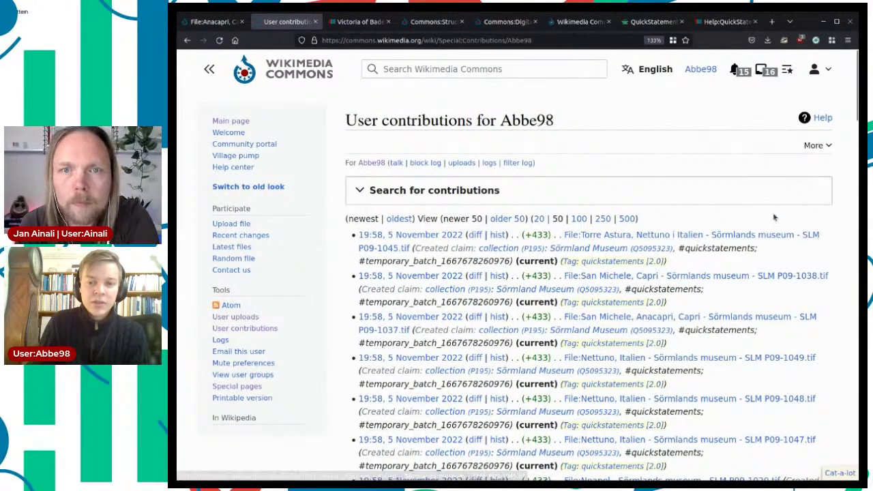
Open the Torre Astura file SLM P09-1045.tif from the contributions and review its revision history.
{"action": "scroll", "coordinate": [774, 217], "scroll_direction": "down", "scroll_amount": 2}
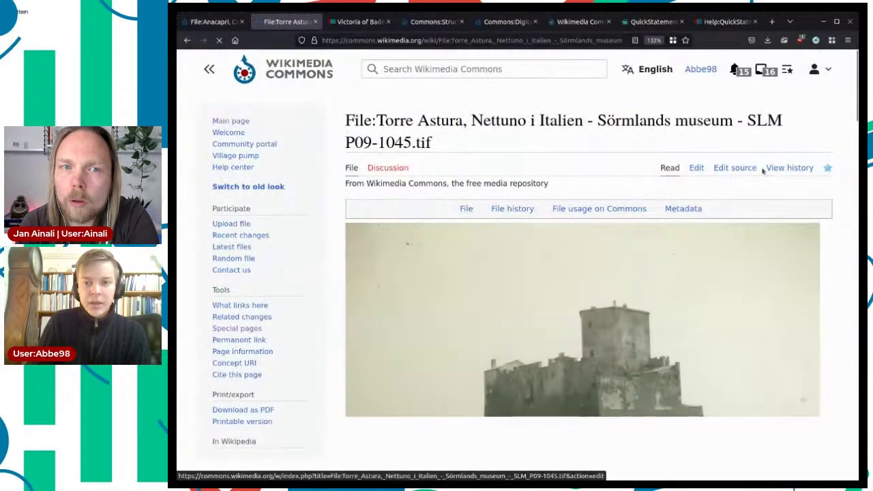
{"action": "left_click", "coordinate": [774, 169]}
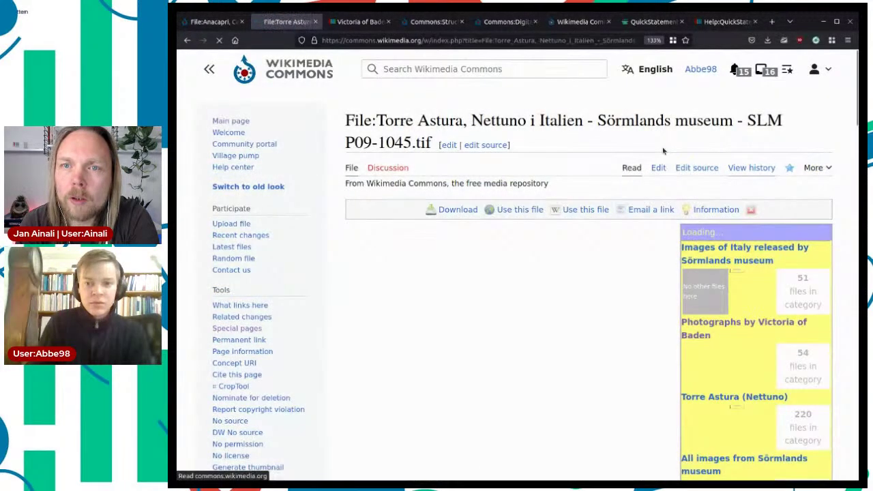
{"action": "scroll", "coordinate": [664, 149], "scroll_direction": "down", "scroll_amount": 3}
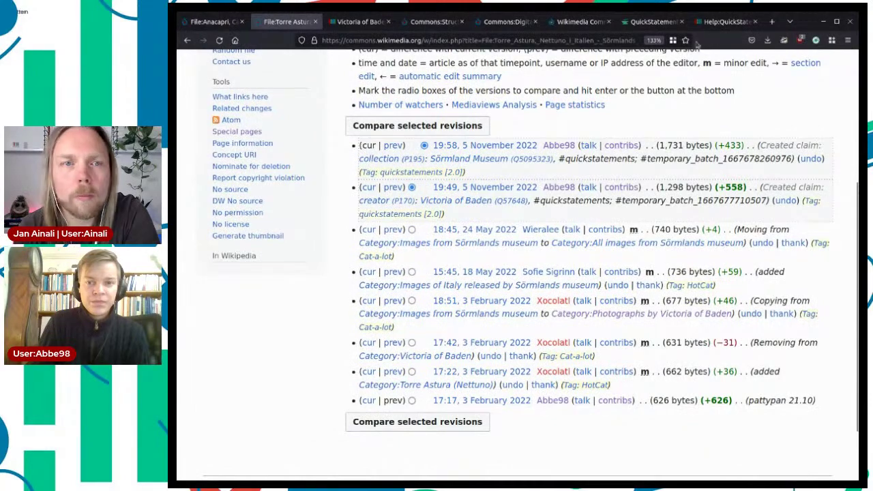
Check your last batches in QuickStatements and return to its start page.
{"action": "left_click", "coordinate": [724, 21]}
{"action": "left_click", "coordinate": [651, 21]}
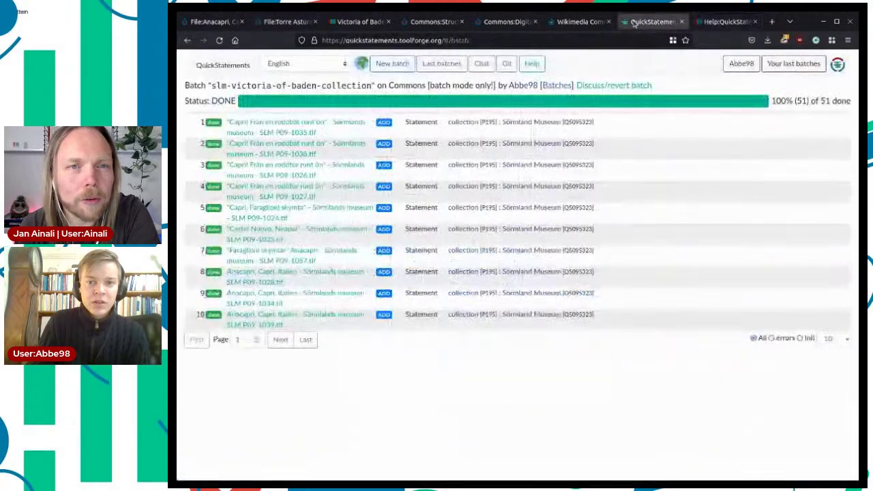
{"action": "left_click", "coordinate": [793, 64]}
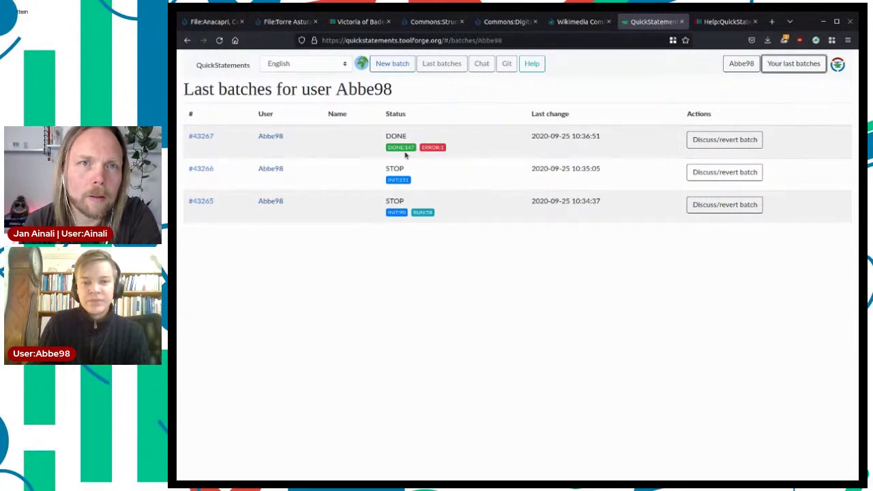
{"action": "left_click_drag", "start_coordinate": [533, 138], "coordinate": [598, 218]}
{"action": "left_click", "coordinate": [598, 218]}
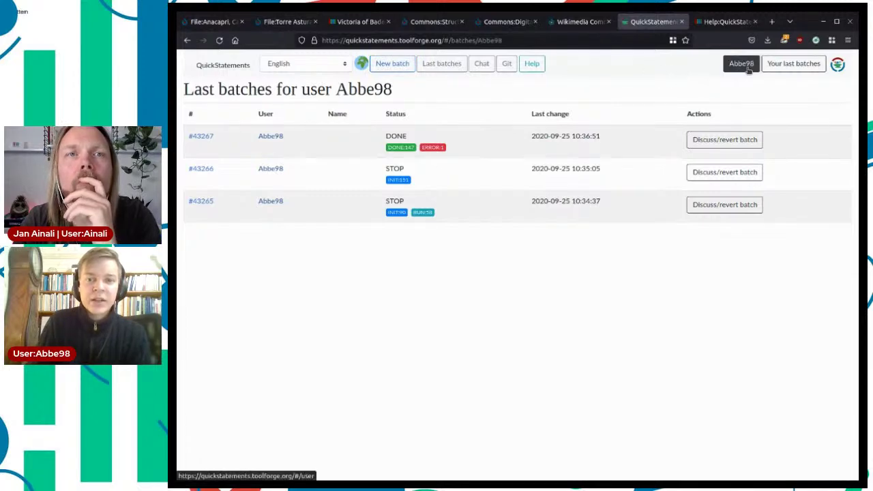
{"action": "left_click", "coordinate": [233, 67]}
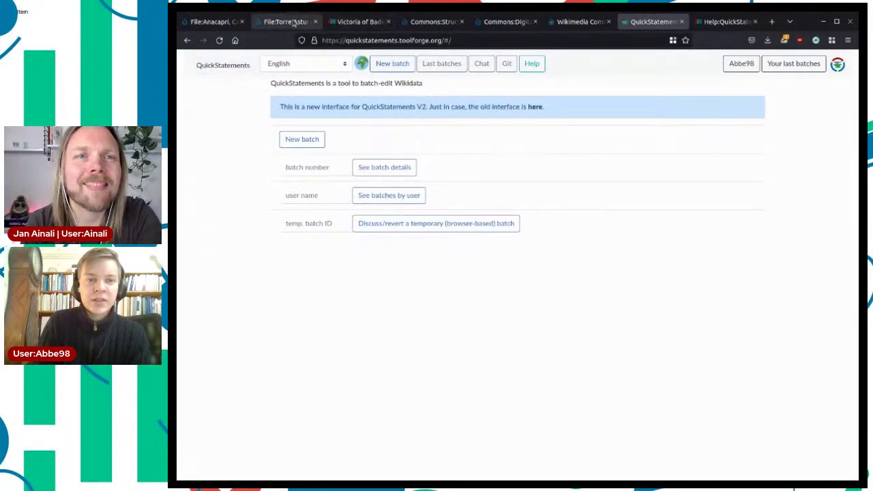
Go back to the Torre Astura file page and view its structured data, checking the creator and collection statements.
{"action": "left_click", "coordinate": [297, 22]}
{"action": "scroll", "coordinate": [518, 273], "scroll_direction": "up", "scroll_amount": 3}
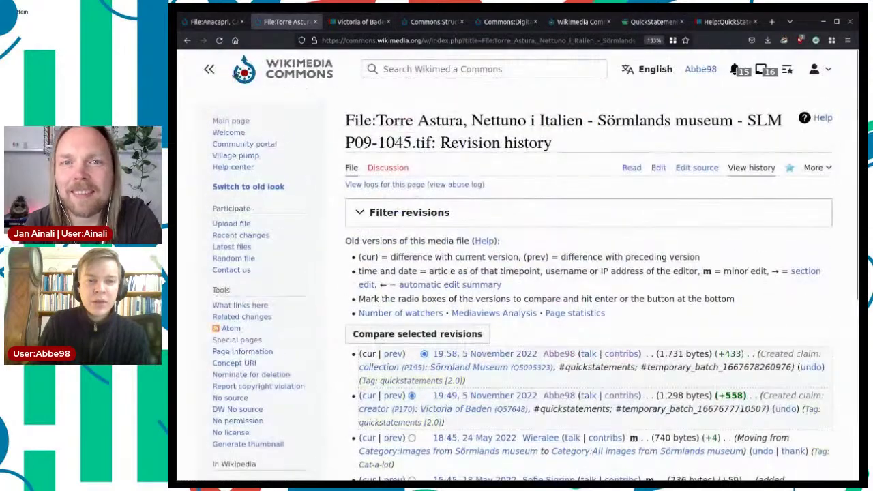
{"action": "left_click", "coordinate": [187, 40]}
{"action": "scroll", "coordinate": [599, 296], "scroll_direction": "down", "scroll_amount": 10}
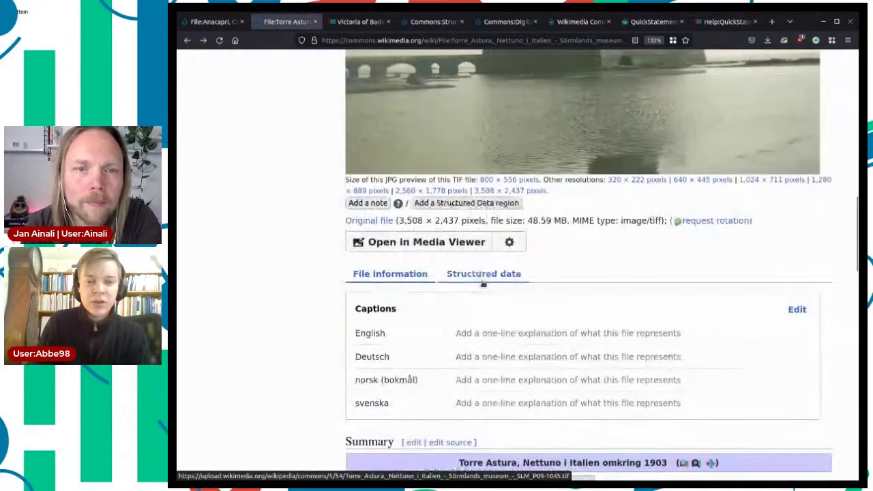
{"action": "left_click", "coordinate": [482, 279]}
{"action": "scroll", "coordinate": [658, 265], "scroll_direction": "down", "scroll_amount": 2}
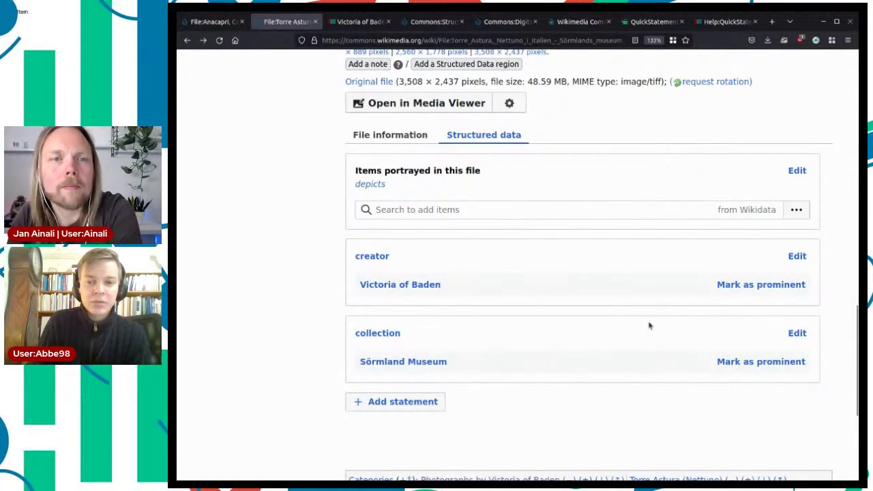
{"action": "scroll", "coordinate": [649, 326], "scroll_direction": "up", "scroll_amount": 8}
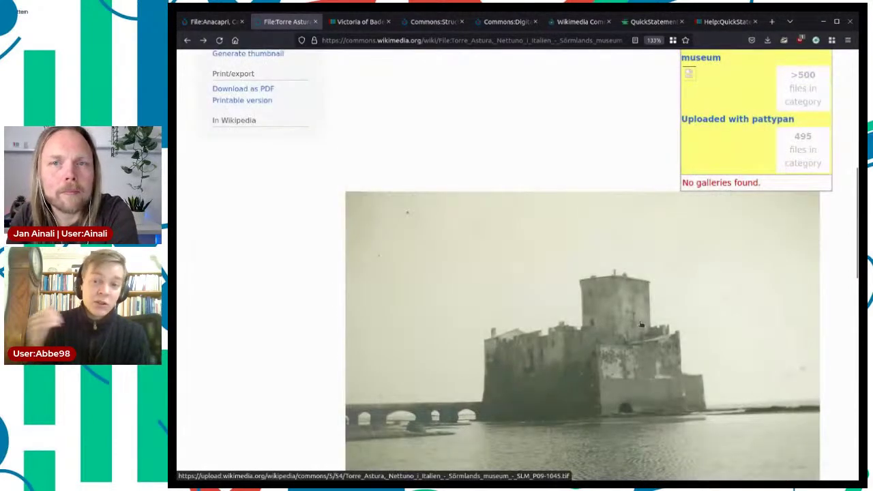
{"action": "scroll", "coordinate": [641, 324], "scroll_direction": "up", "scroll_amount": 6}
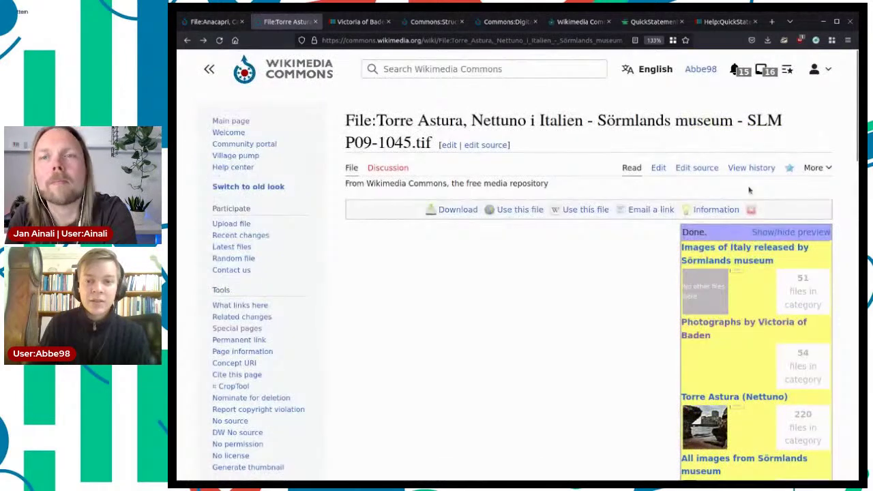
{"action": "left_click_drag", "start_coordinate": [748, 122], "coordinate": [755, 135]}
{"action": "left_click", "coordinate": [754, 136]}
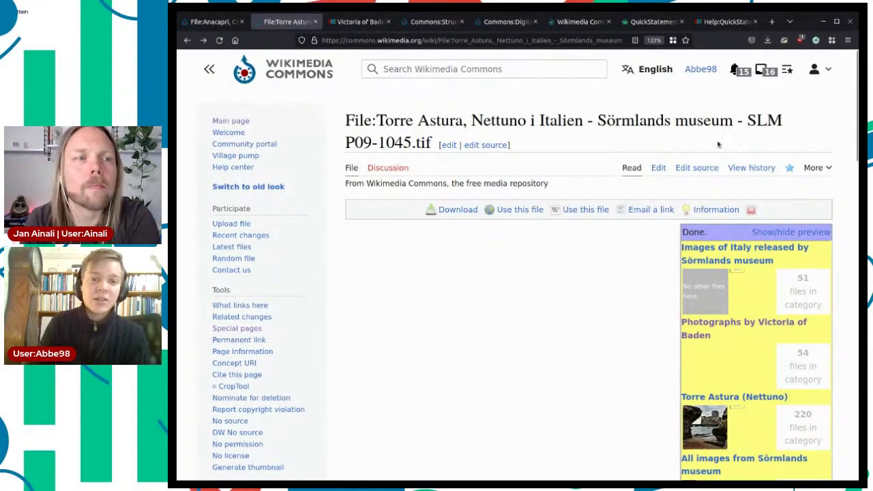
{"action": "scroll", "coordinate": [579, 327], "scroll_direction": "down", "scroll_amount": 6}
{"action": "scroll", "coordinate": [595, 334], "scroll_direction": "up", "scroll_amount": 1}
{"action": "scroll", "coordinate": [593, 334], "scroll_direction": "up", "scroll_amount": 5}
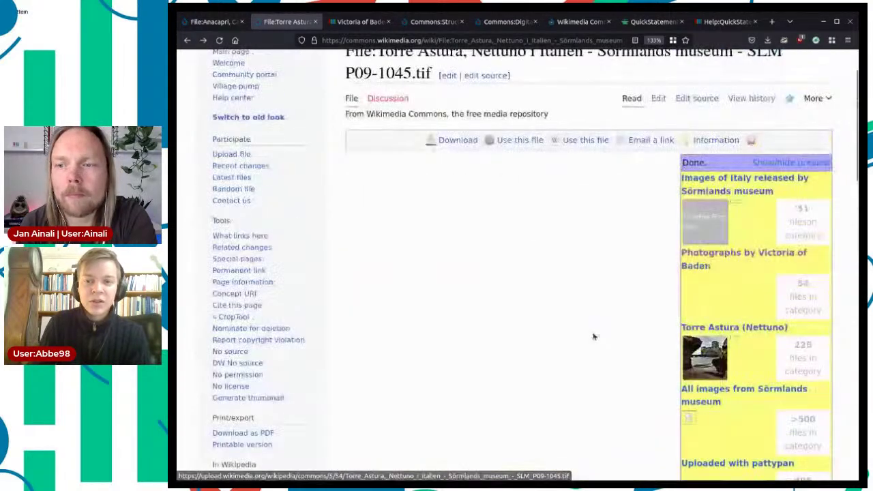
{"action": "scroll", "coordinate": [592, 335], "scroll_direction": "down", "scroll_amount": 15}
{"action": "scroll", "coordinate": [591, 335], "scroll_direction": "up", "scroll_amount": 7}
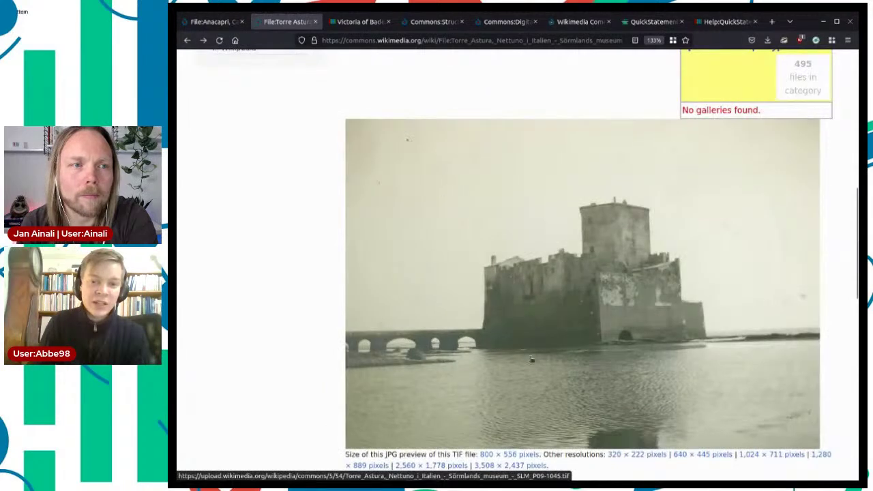
{"action": "scroll", "coordinate": [668, 355], "scroll_direction": "down", "scroll_amount": 5}
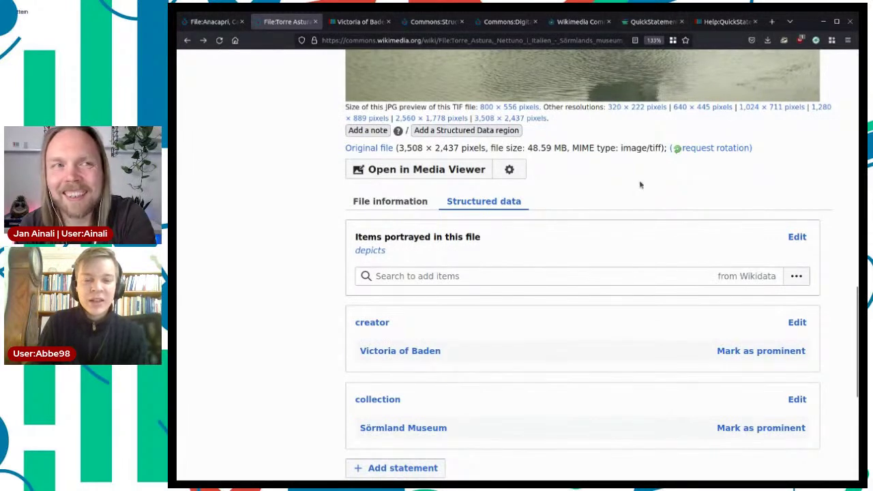
{"action": "scroll", "coordinate": [666, 232], "scroll_direction": "up", "scroll_amount": 2}
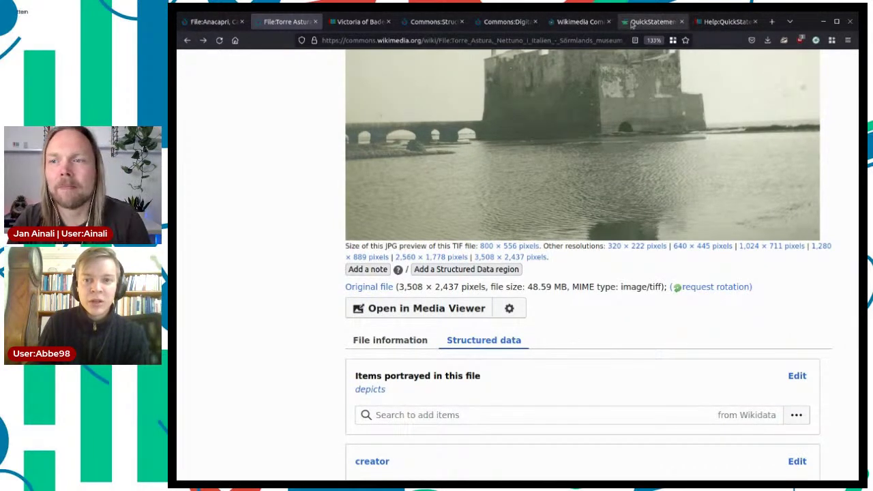
Review the P195 query in the Wikimedia Commons Query Service and return to the Torre Astura file page.
{"action": "left_click", "coordinate": [586, 24]}
{"action": "scroll", "coordinate": [415, 141], "scroll_direction": "up", "scroll_amount": 5}
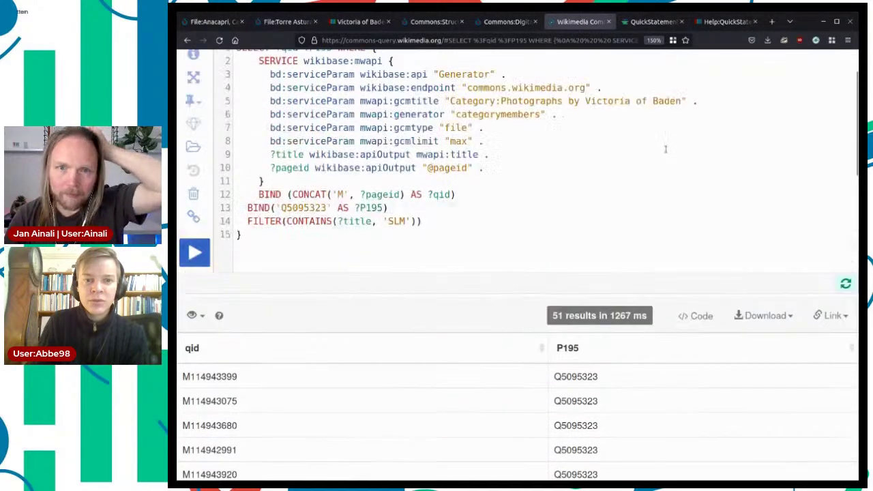
{"action": "left_click", "coordinate": [726, 25]}
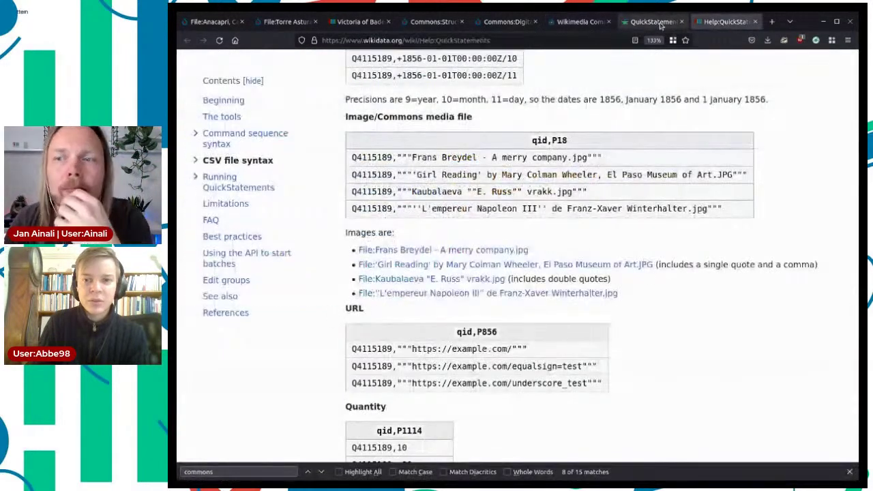
{"action": "left_click", "coordinate": [578, 22]}
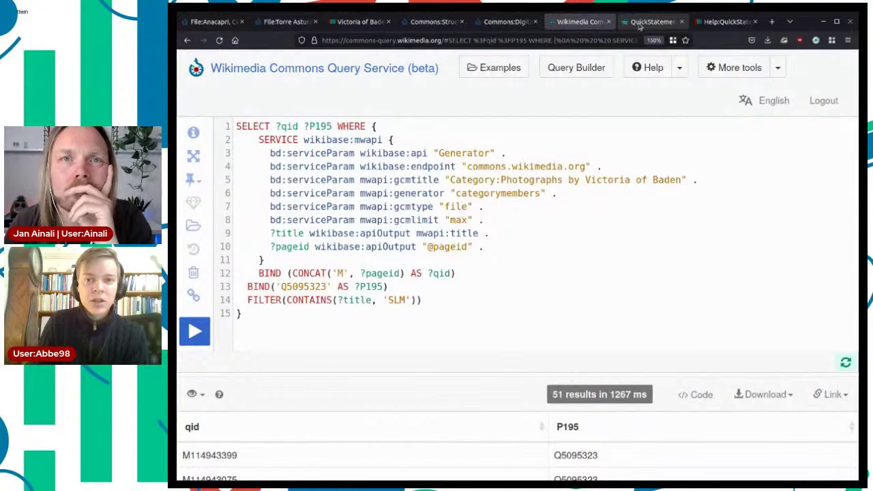
{"action": "scroll", "coordinate": [504, 189], "scroll_direction": "down", "scroll_amount": 5}
{"action": "scroll", "coordinate": [506, 191], "scroll_direction": "up", "scroll_amount": 4}
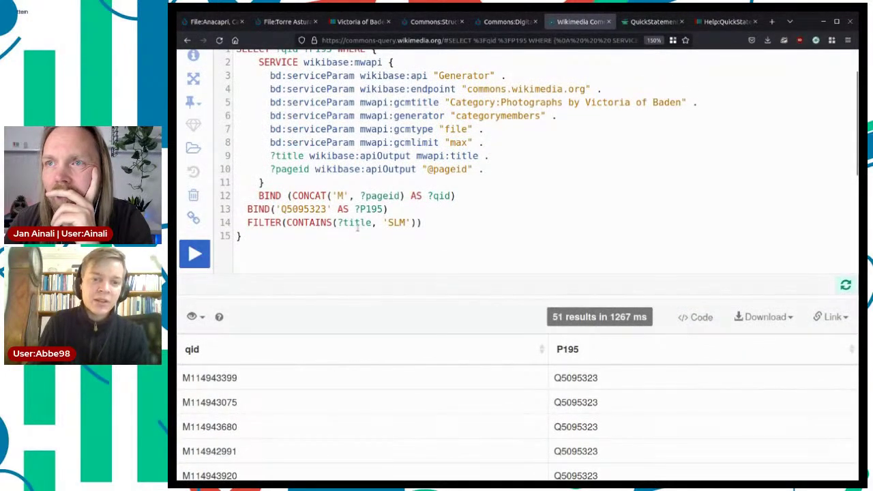
{"action": "left_click", "coordinate": [286, 21]}
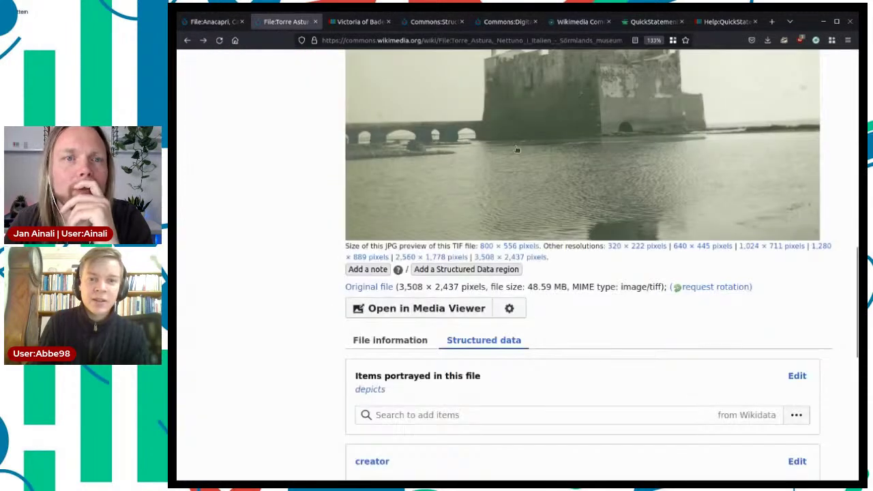
Highlight the identifier SLM P09-1045 in the Torre Astura file title to examine how the file name is built.
{"action": "scroll", "coordinate": [585, 194], "scroll_direction": "up", "scroll_amount": 10}
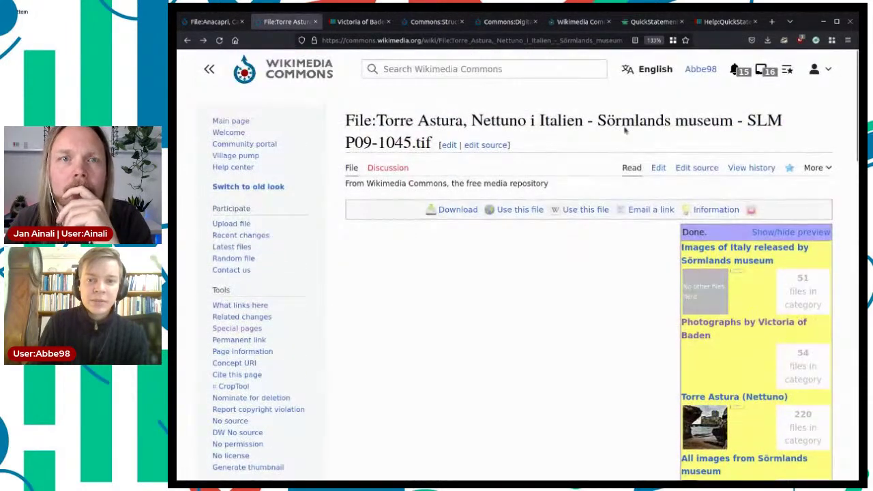
{"action": "left_click_drag", "start_coordinate": [744, 120], "coordinate": [412, 143]}
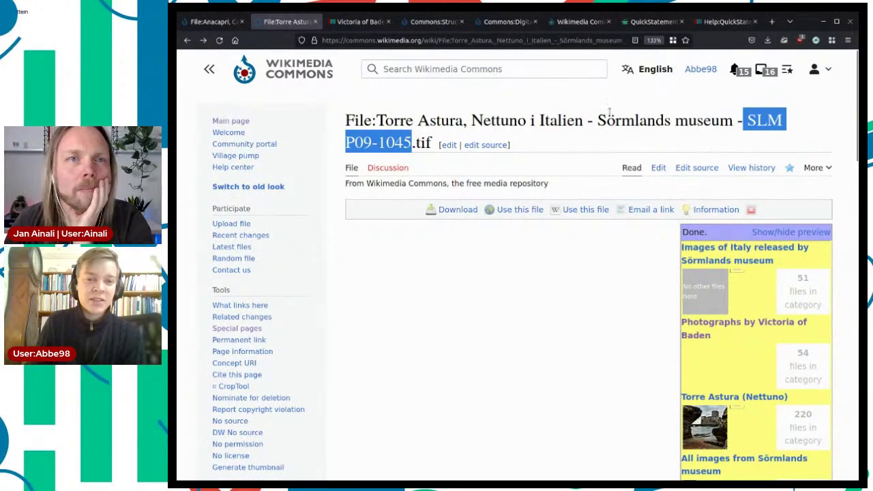
{"action": "left_click", "coordinate": [638, 142]}
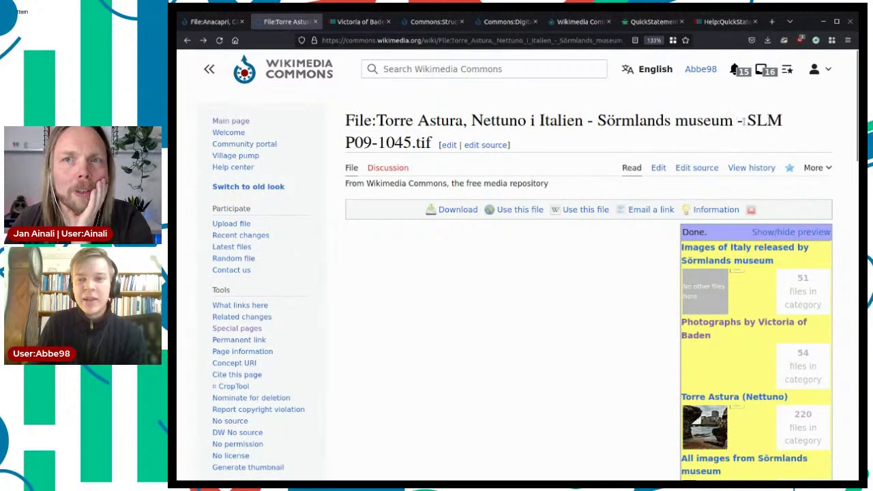
{"action": "left_click_drag", "start_coordinate": [746, 121], "coordinate": [411, 141]}
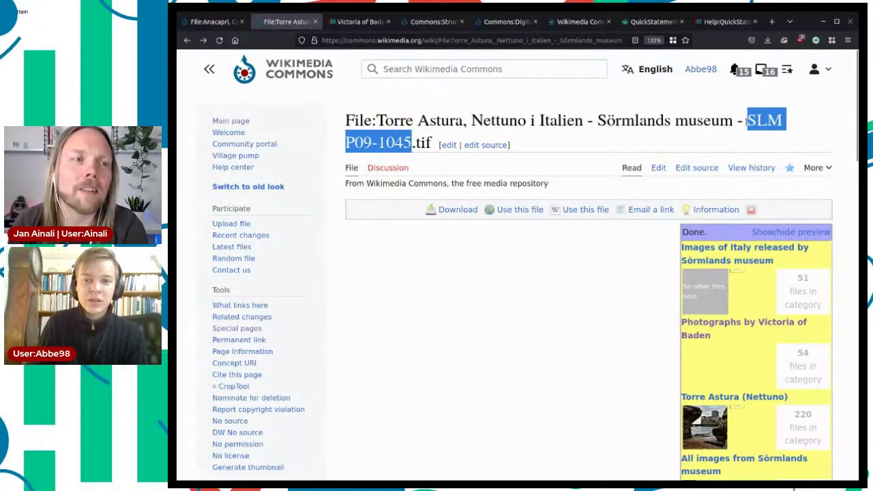
{"action": "left_click", "coordinate": [737, 120]}
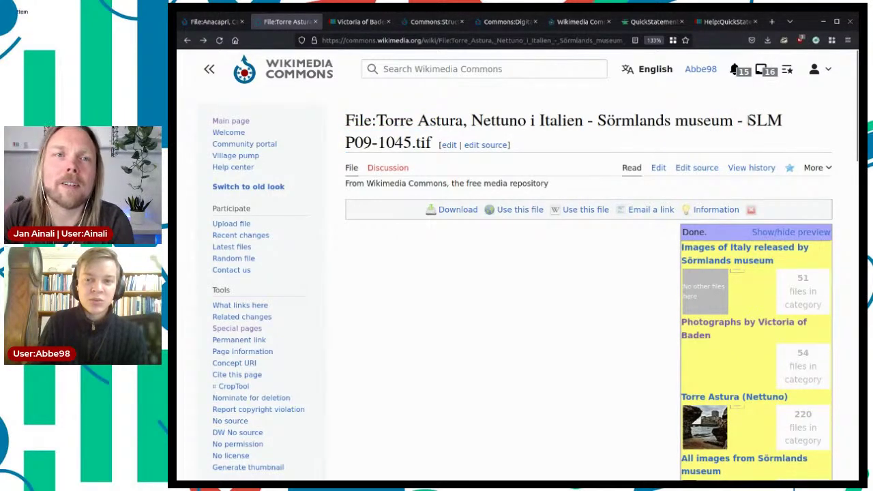
{"action": "left_click_drag", "start_coordinate": [747, 120], "coordinate": [777, 120]}
{"action": "left_click_drag", "start_coordinate": [410, 142], "coordinate": [415, 143]}
{"action": "left_click", "coordinate": [554, 140]}
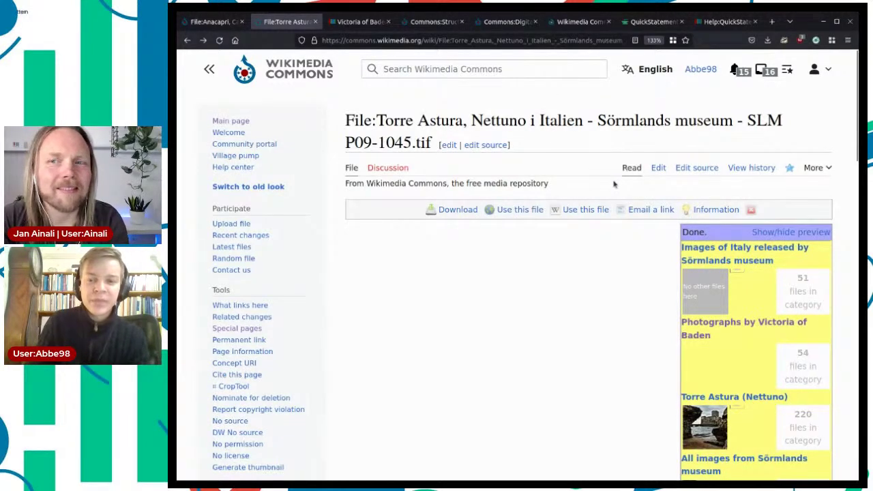
{"action": "scroll", "coordinate": [614, 183], "scroll_direction": "down", "scroll_amount": 5}
{"action": "scroll", "coordinate": [567, 197], "scroll_direction": "up", "scroll_amount": 5}
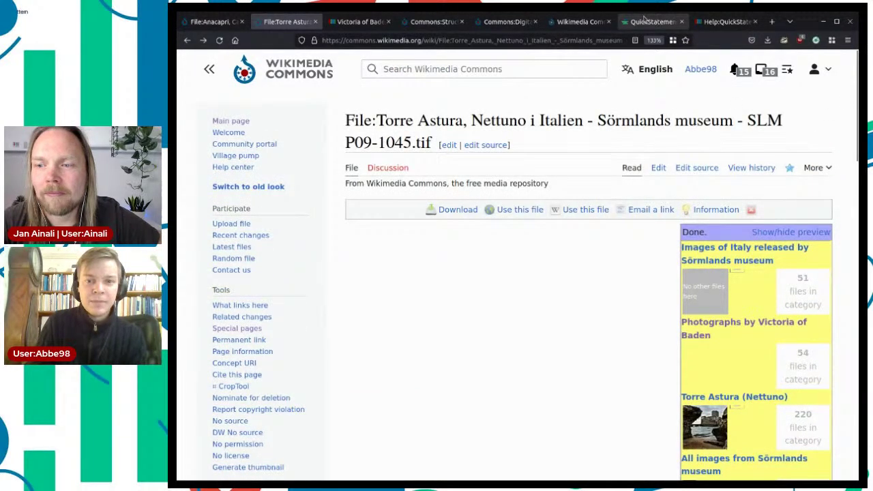
Return to the Wikimedia Commons Query Service and review the P195 query, its category line for Photographs by Victoria of Baden, and the result rows.
{"action": "left_click", "coordinate": [645, 19]}
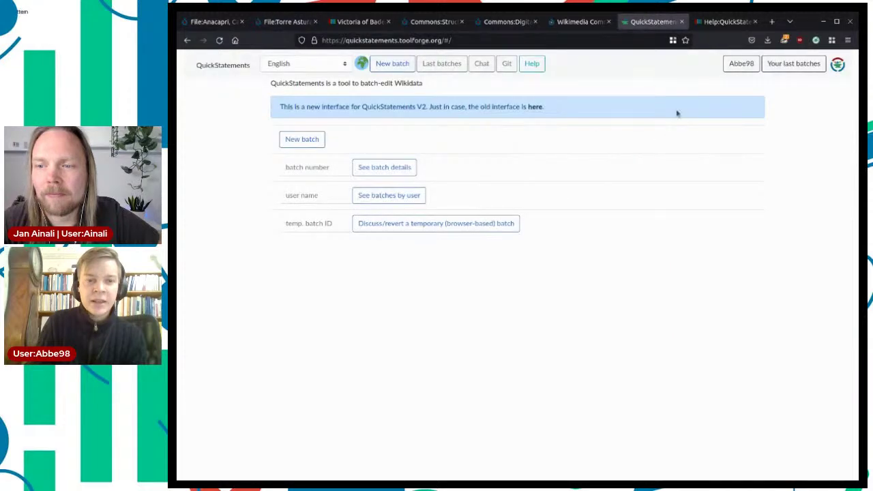
{"action": "left_click", "coordinate": [580, 23]}
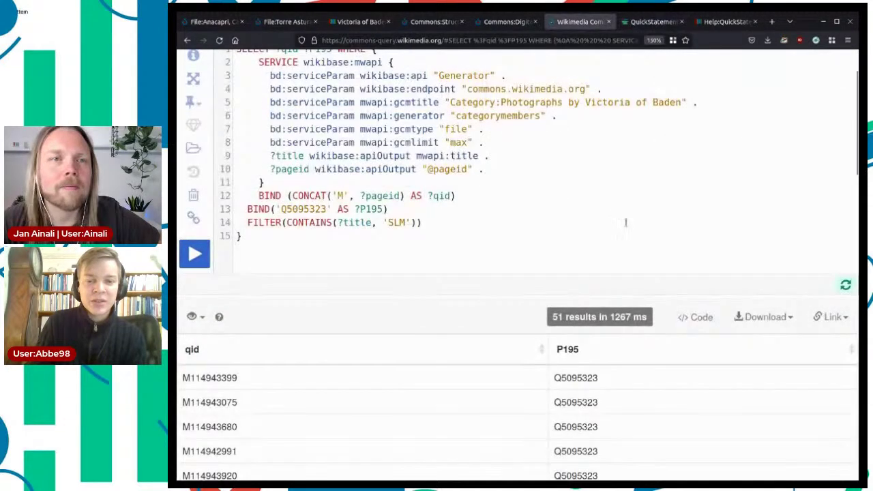
{"action": "scroll", "coordinate": [625, 222], "scroll_direction": "up", "scroll_amount": 2}
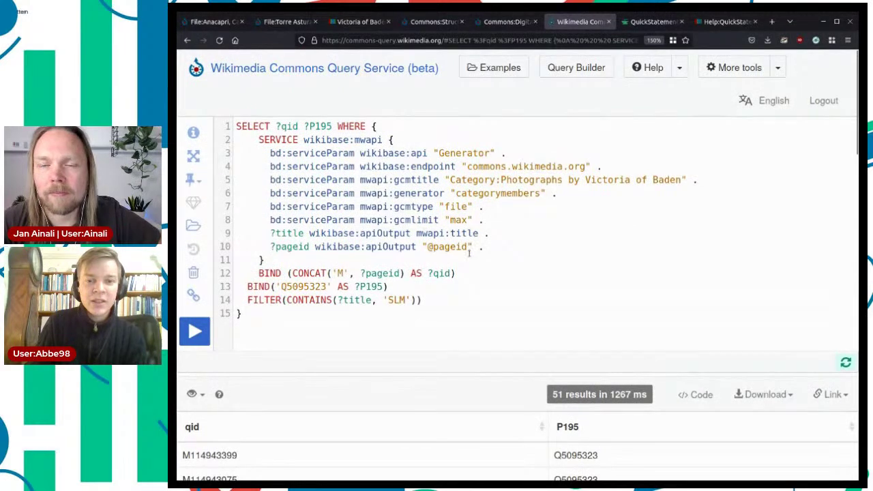
{"action": "left_click_drag", "start_coordinate": [455, 309], "coordinate": [313, 121]}
{"action": "left_click", "coordinate": [553, 157]}
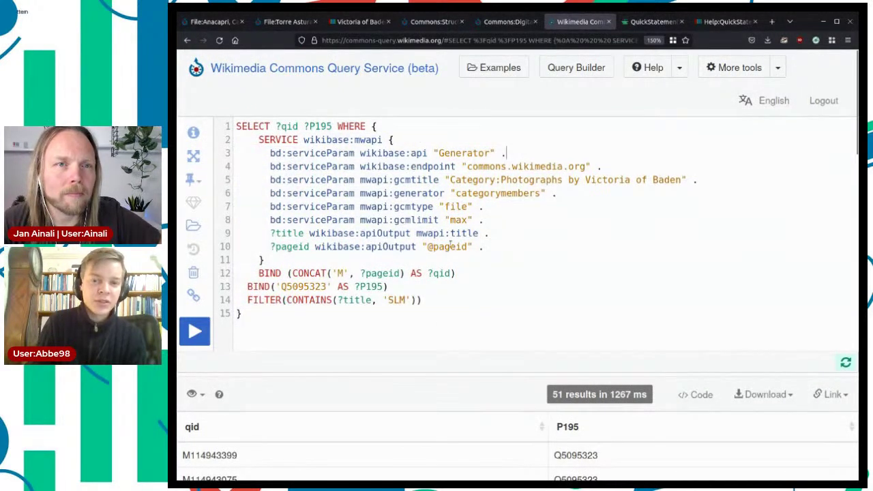
{"action": "left_click_drag", "start_coordinate": [450, 179], "coordinate": [540, 179]}
{"action": "left_click", "coordinate": [540, 179]}
{"action": "left_click_drag", "start_coordinate": [451, 180], "coordinate": [683, 180]}
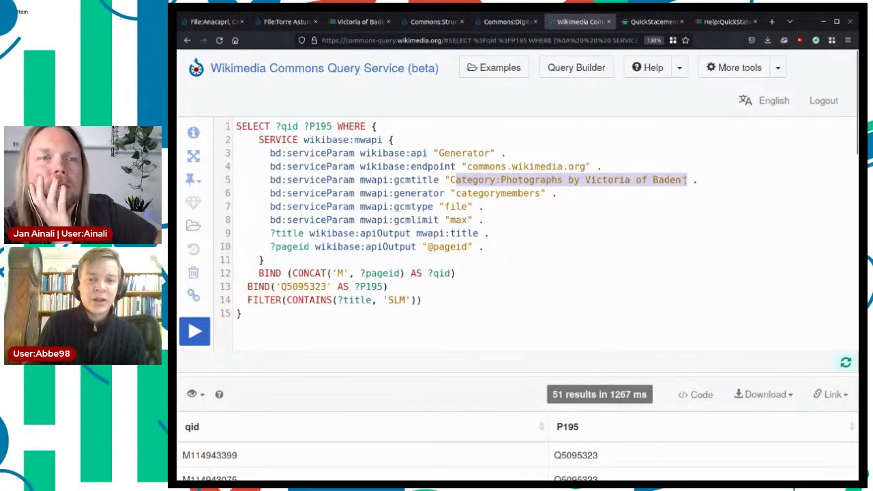
{"action": "left_click", "coordinate": [718, 180]}
{"action": "scroll", "coordinate": [536, 242], "scroll_direction": "down", "scroll_amount": 5}
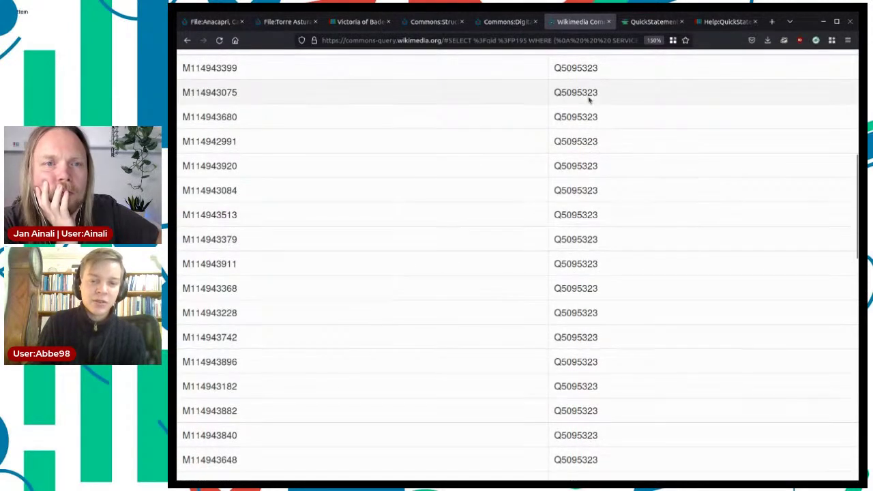
{"action": "scroll", "coordinate": [555, 444], "scroll_direction": "up", "scroll_amount": 1}
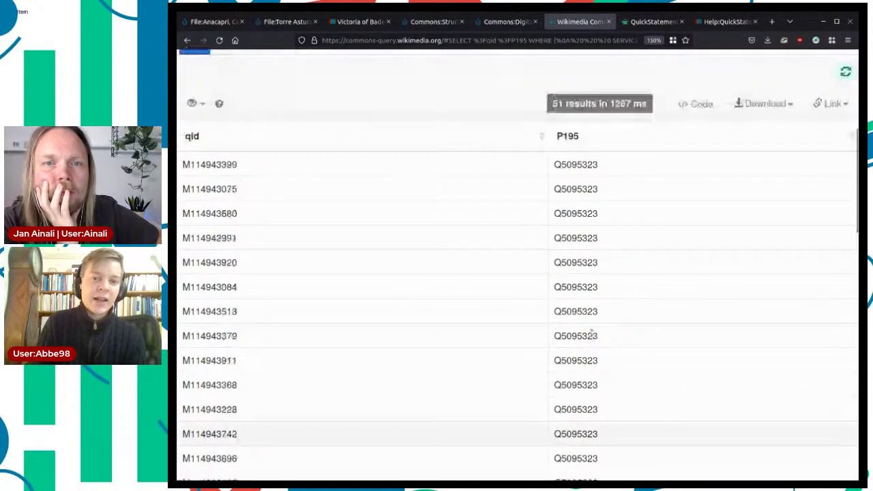
{"action": "scroll", "coordinate": [591, 334], "scroll_direction": "up", "scroll_amount": 4}
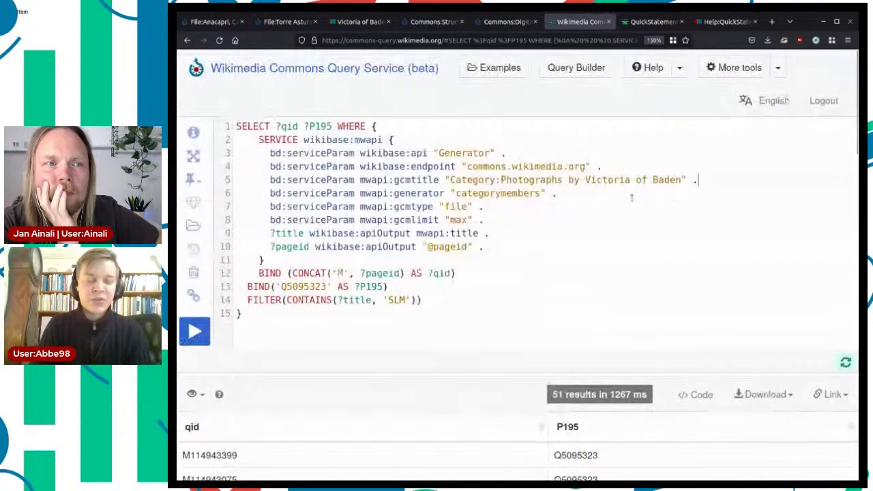